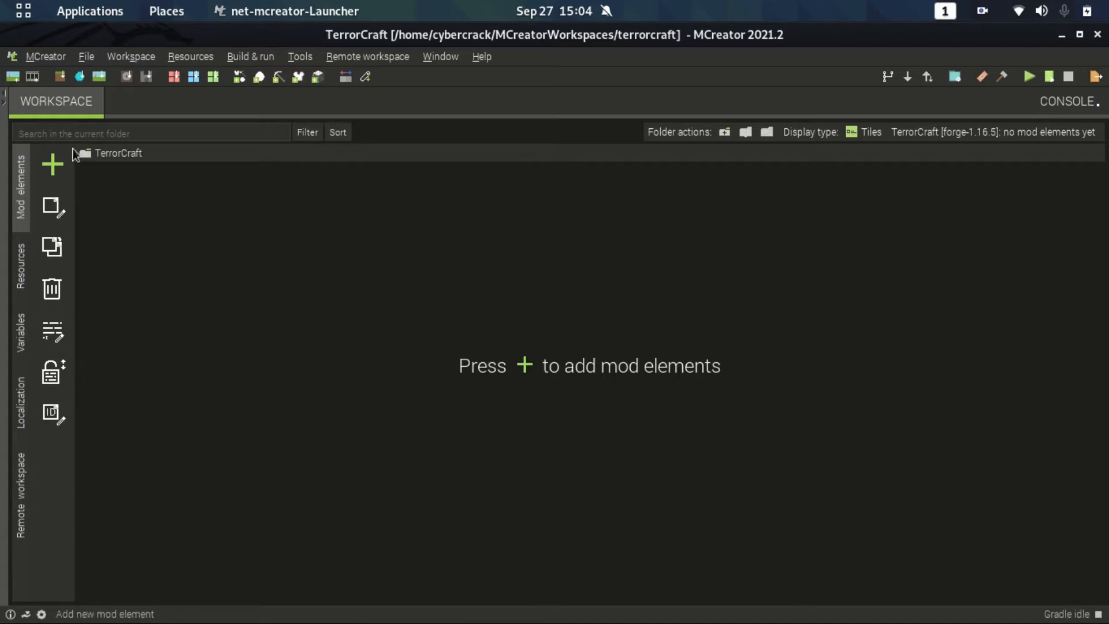
Create a new Tool mod element named CustomSword in the TerrorCraft workspace
{"action": "left_click", "coordinate": [52, 164]}
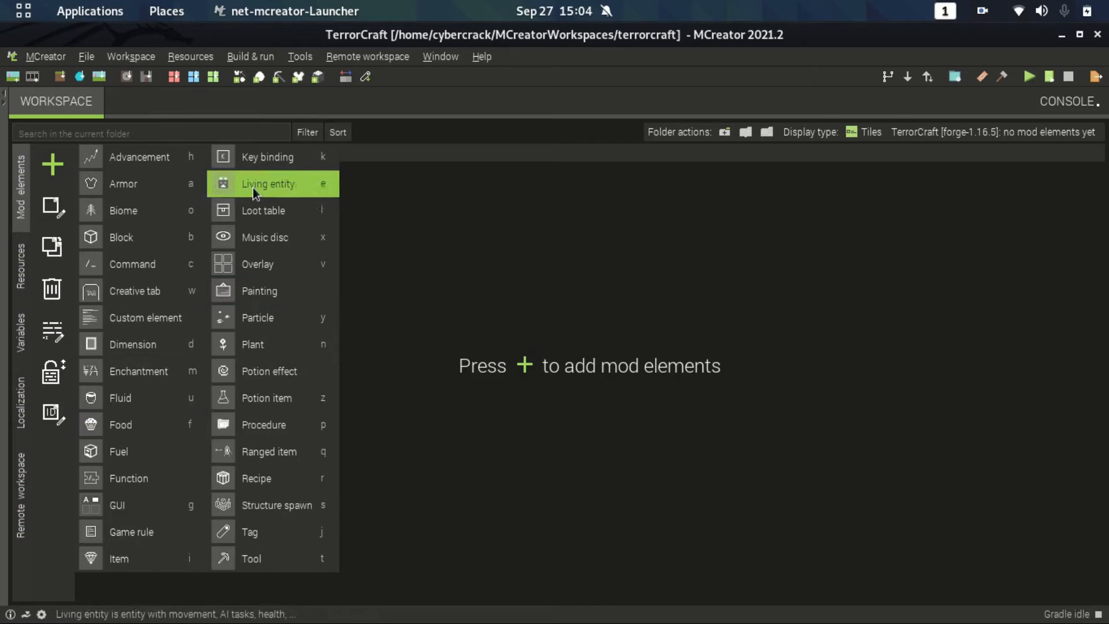
{"action": "left_click", "coordinate": [527, 294]}
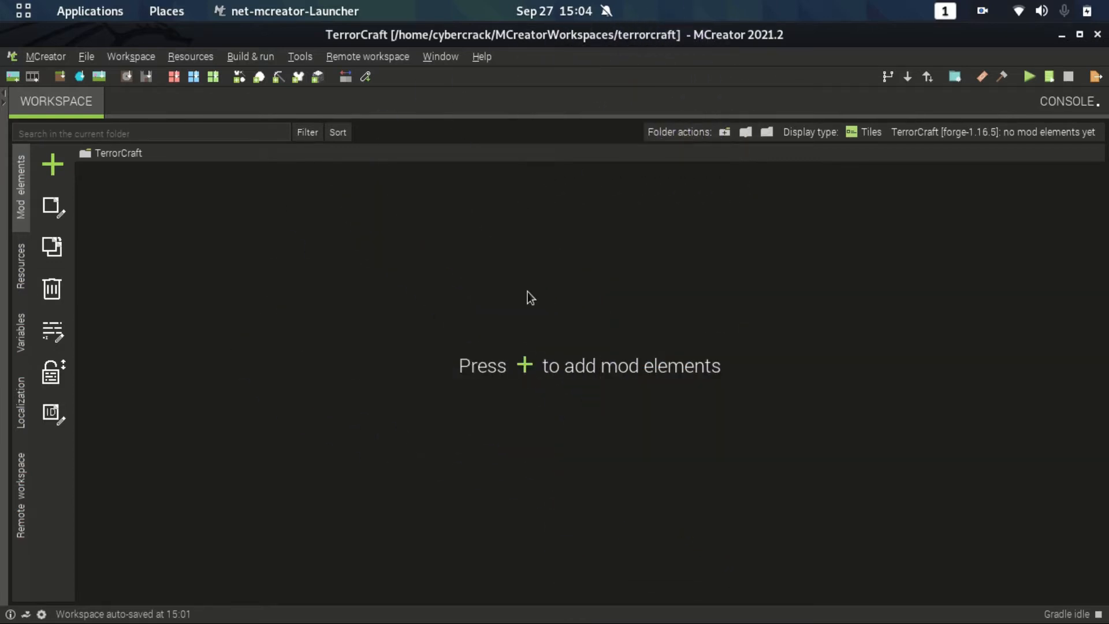
{"action": "left_click", "coordinate": [62, 170]}
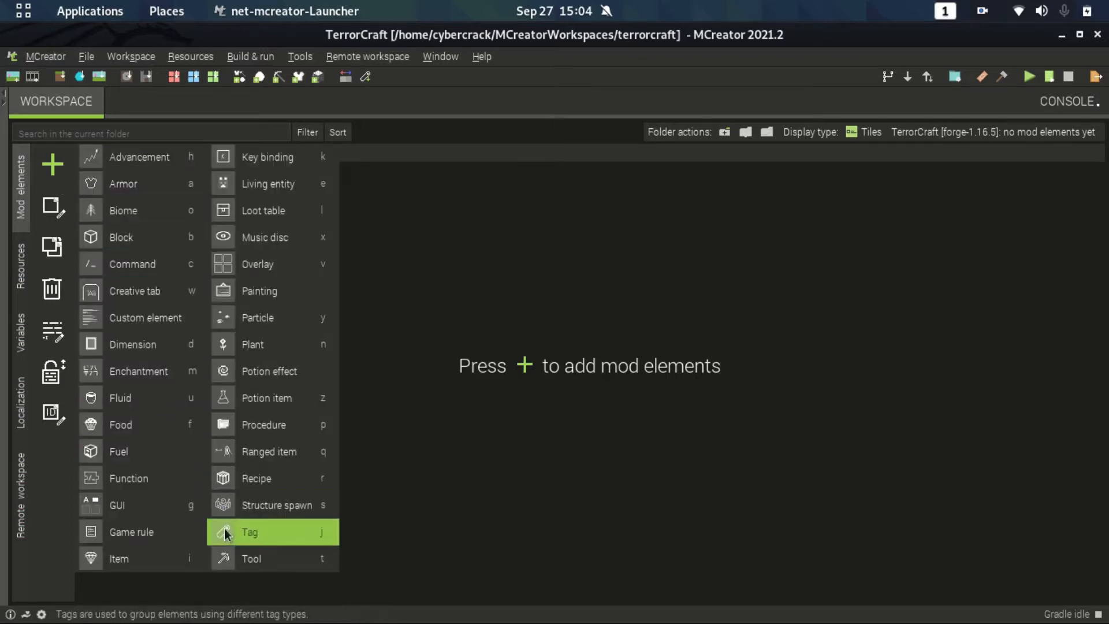
{"action": "left_click", "coordinate": [276, 555]}
{"action": "left_click", "coordinate": [529, 340]}
{"action": "type", "text": "Cust"}
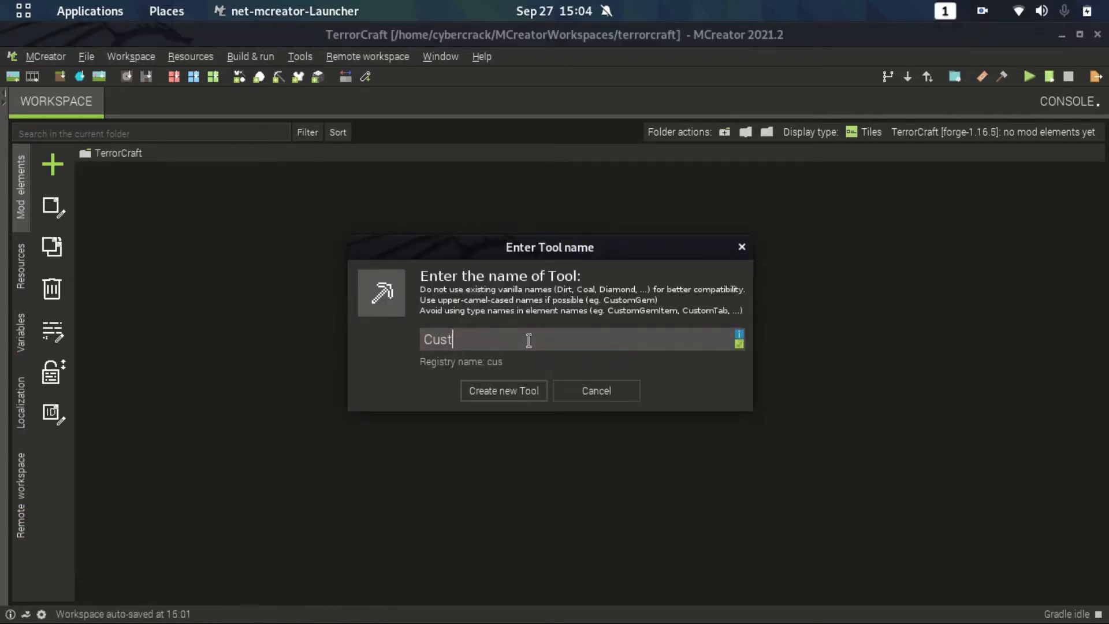
{"action": "type", "text": "omSword"}
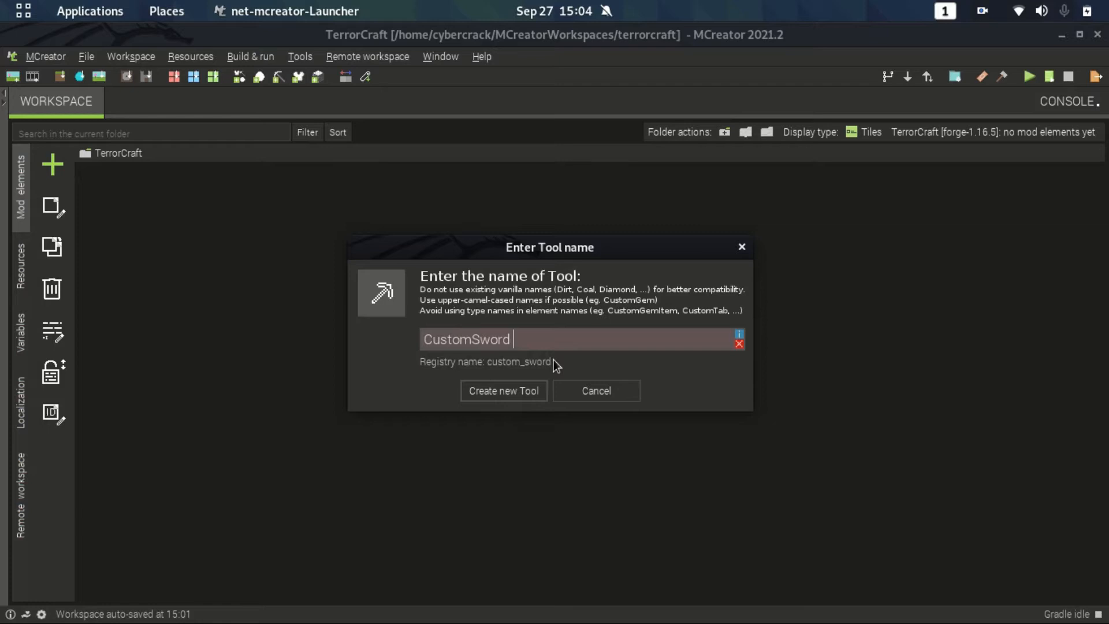
{"action": "left_click", "coordinate": [533, 395]}
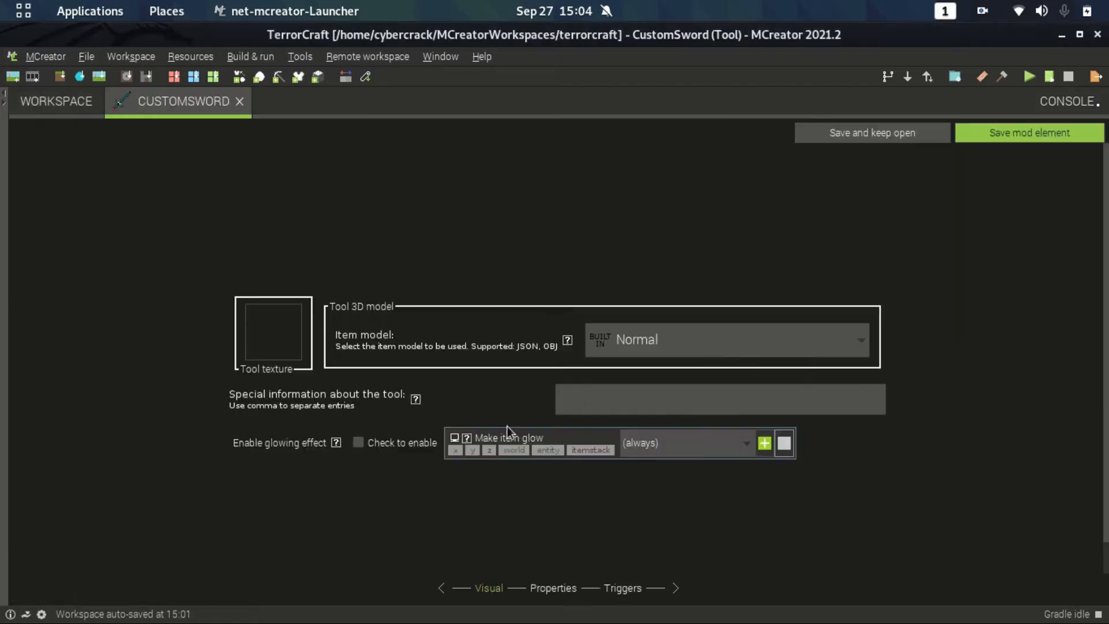
Check the available item textures, view the diamond sword reference image in Chrome, and return to MCreator
{"action": "left_click", "coordinate": [257, 338]}
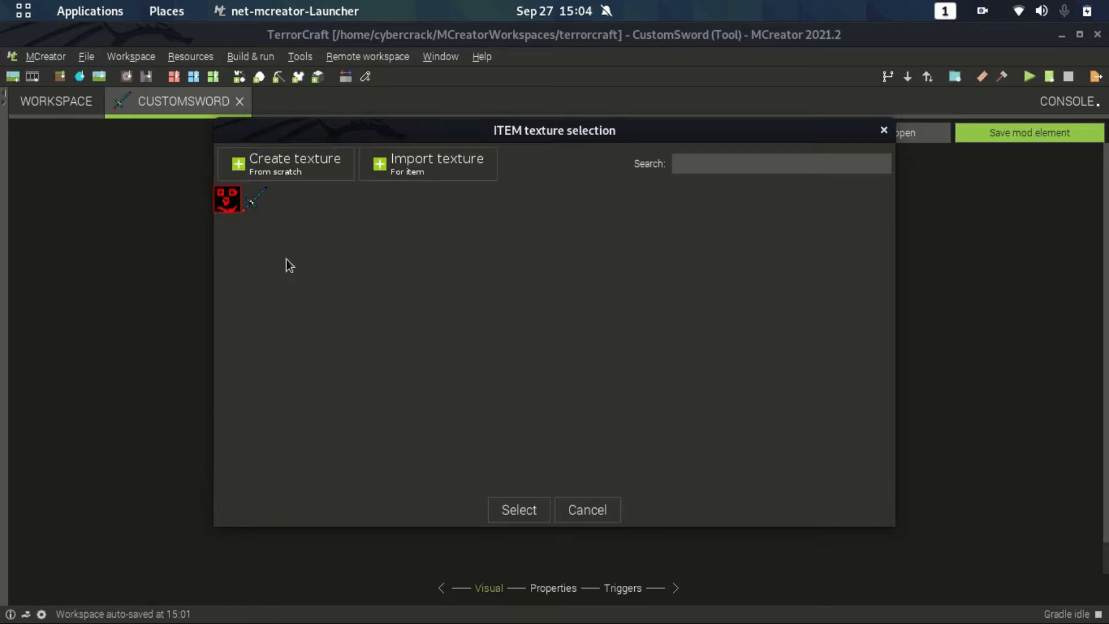
{"action": "key", "text": "alt+Tab"}
{"action": "key", "text": "alt+Tab"}
{"action": "key", "text": "alt+Tab"}
{"action": "key", "text": "alt+Tab"}
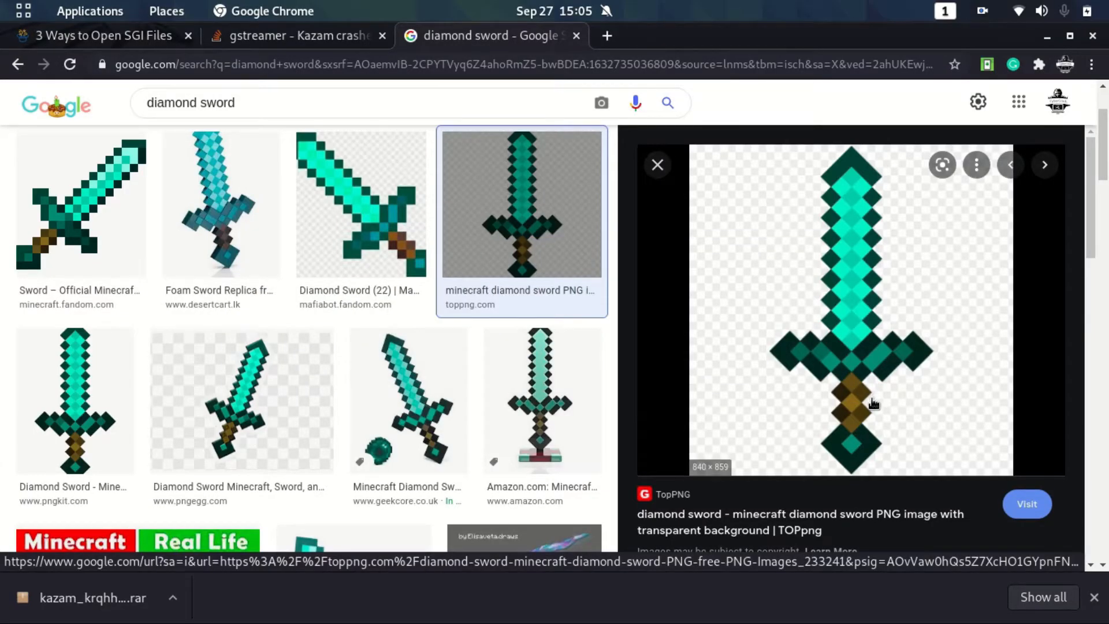
{"action": "key", "text": "alt+Tab"}
{"action": "left_click", "coordinate": [465, 301]}
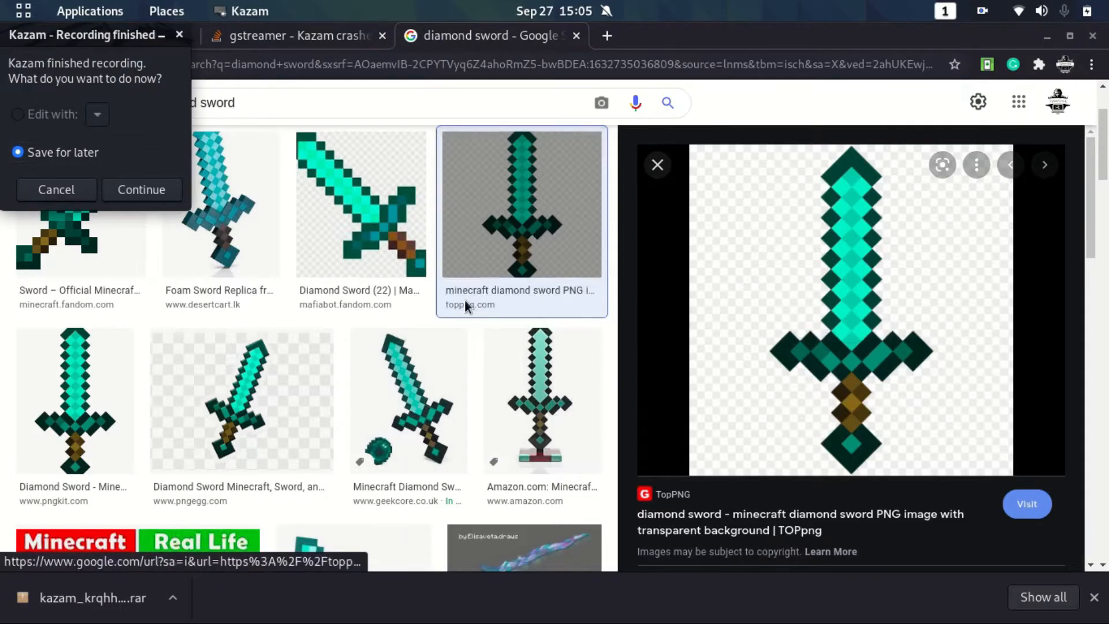
{"action": "key", "text": "alt+Tab"}
{"action": "key", "text": "alt+Tab"}
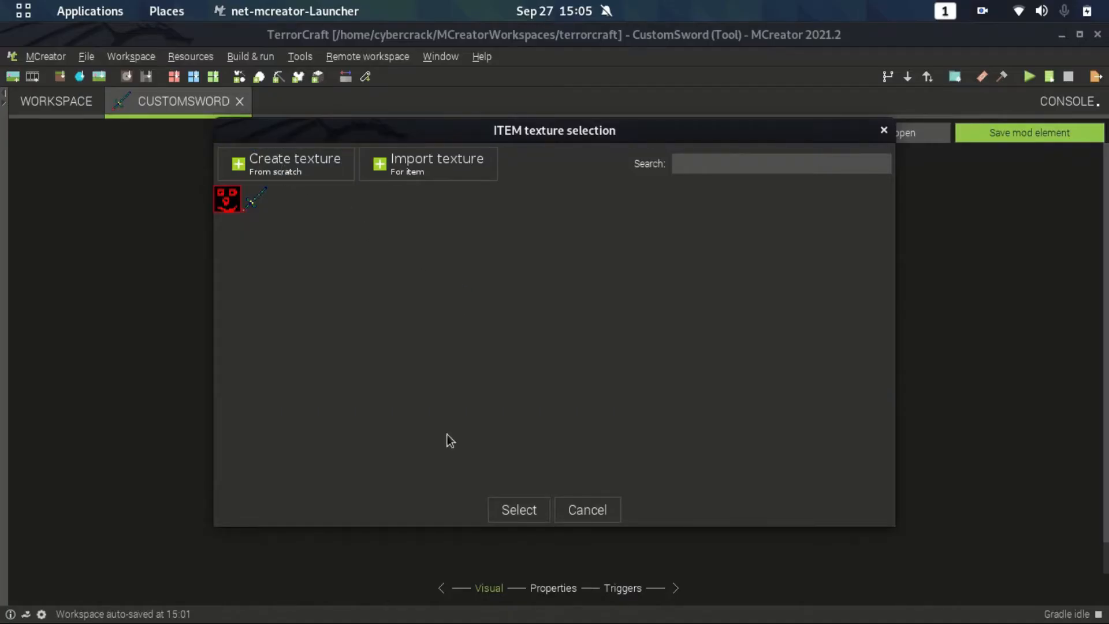
Create a new tool texture from scratch as a transparent image 25 wide and 25 high
{"action": "left_click", "coordinate": [578, 512]}
{"action": "left_click", "coordinate": [291, 324]}
{"action": "left_click", "coordinate": [292, 164]}
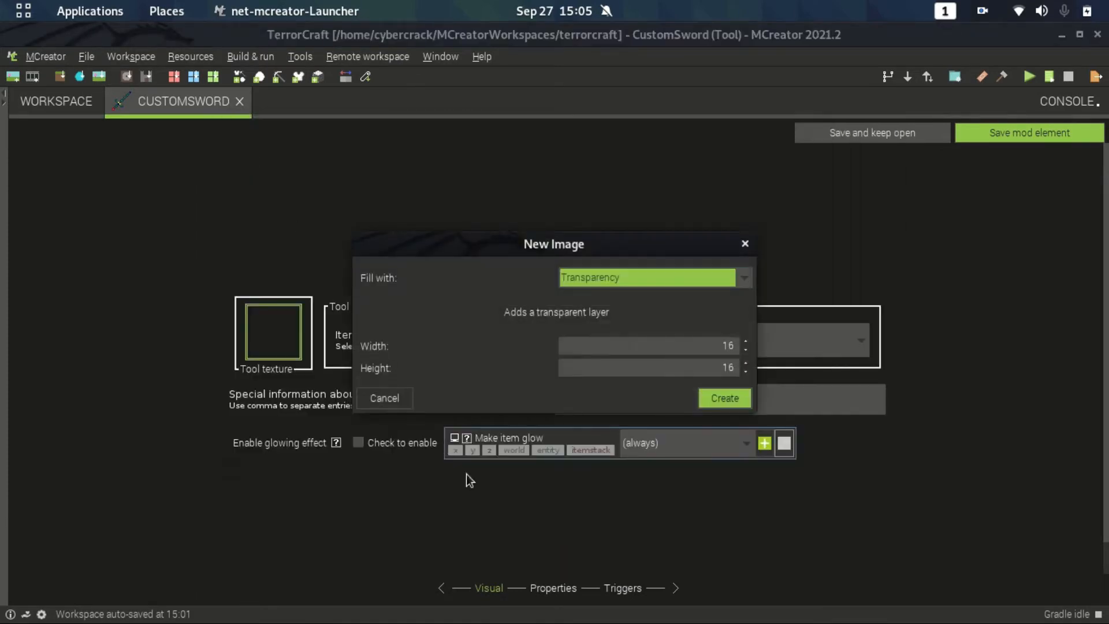
{"action": "left_click", "coordinate": [718, 342]}
{"action": "left_click", "coordinate": [744, 349]}
{"action": "type", "text": "25"}
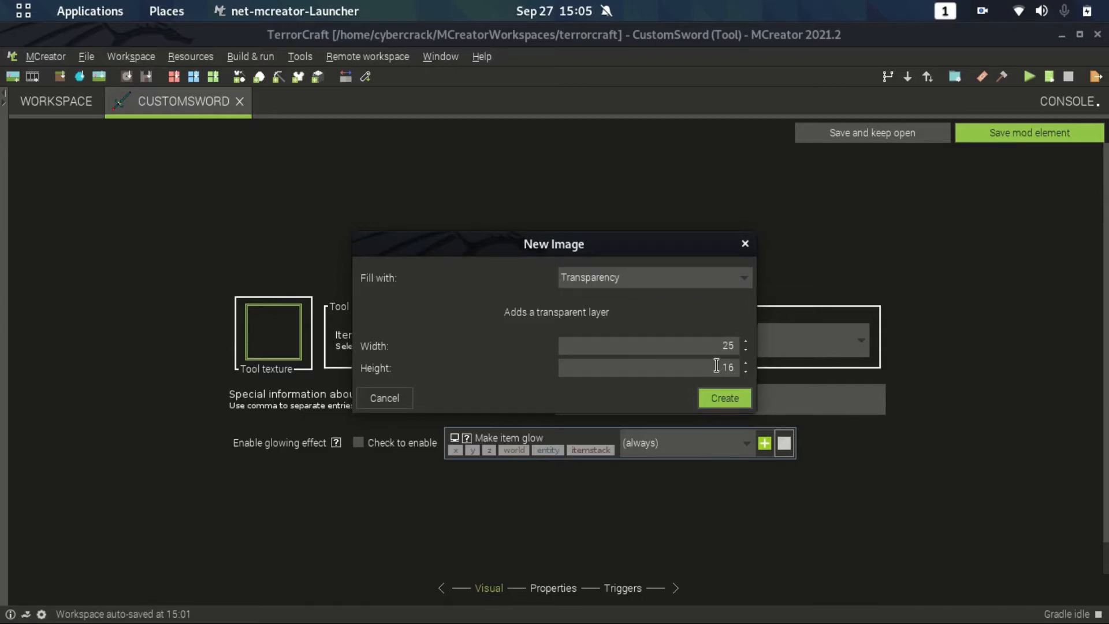
{"action": "double_click", "coordinate": [722, 367]}
{"action": "type", "text": "25"}
{"action": "left_click", "coordinate": [726, 399]}
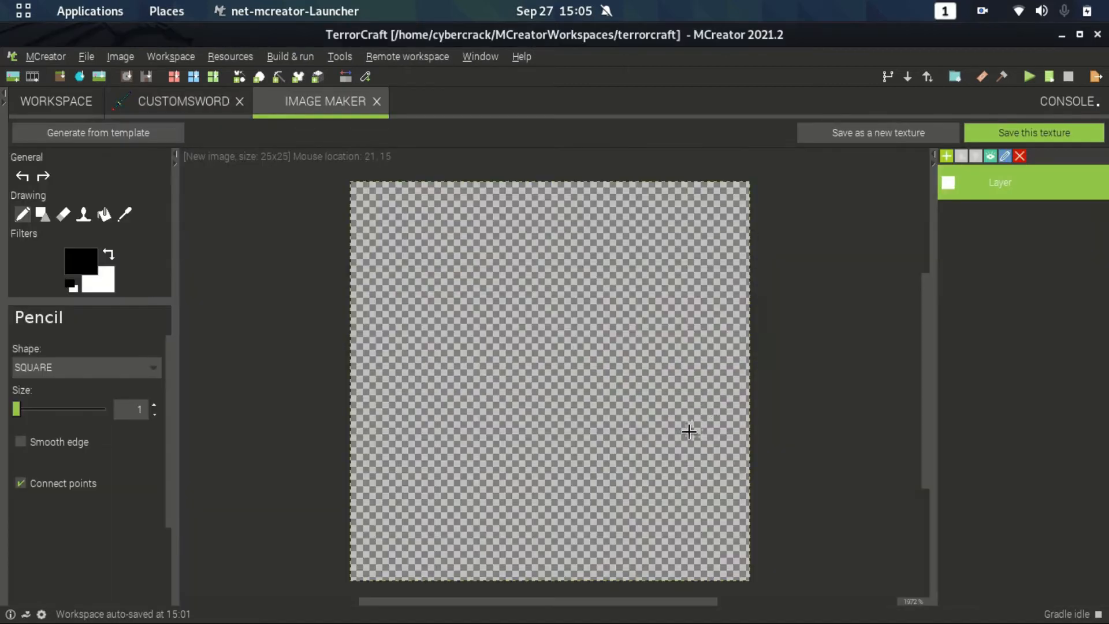
Draw a red 3 by 3 pixel square outline as the pommel in the canvas's lower-left corner
{"action": "left_click", "coordinate": [70, 254]}
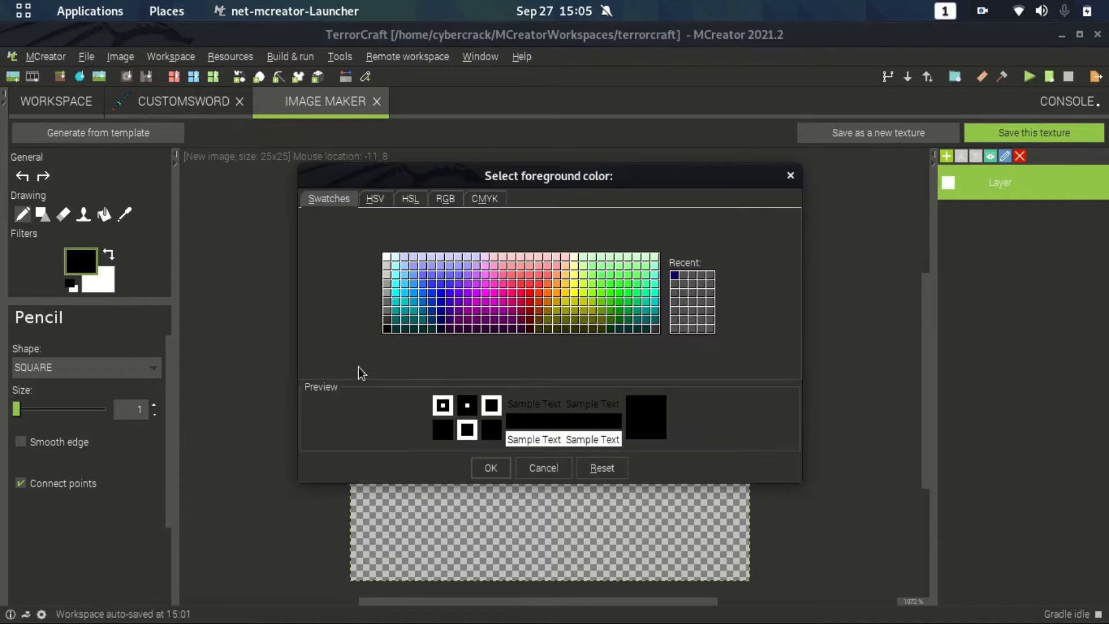
{"action": "left_click", "coordinate": [441, 311]}
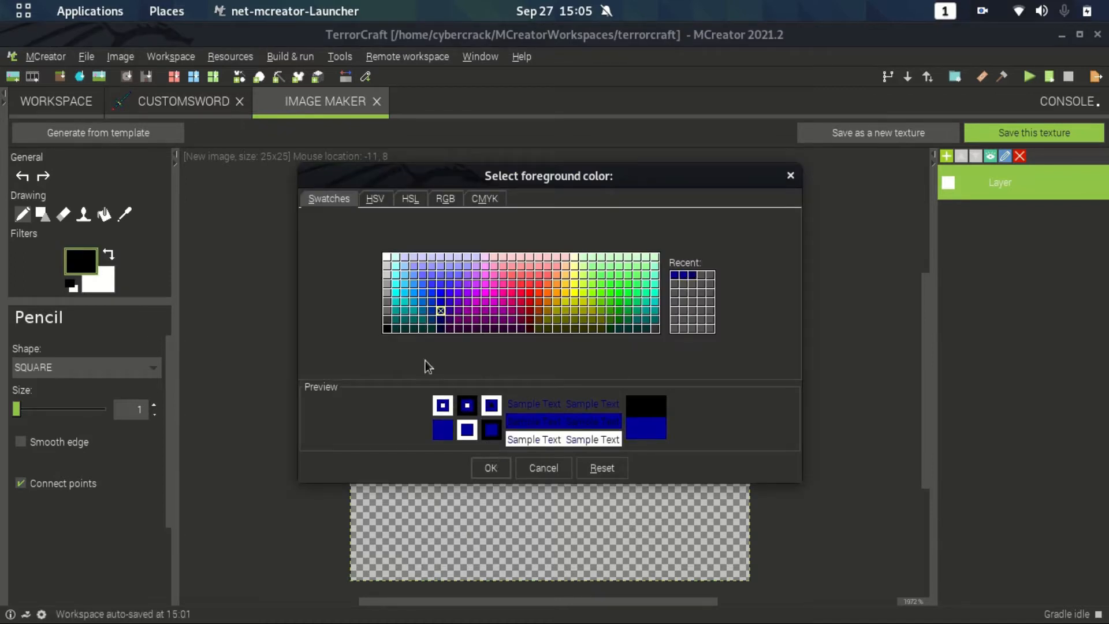
{"action": "left_click", "coordinate": [530, 302]}
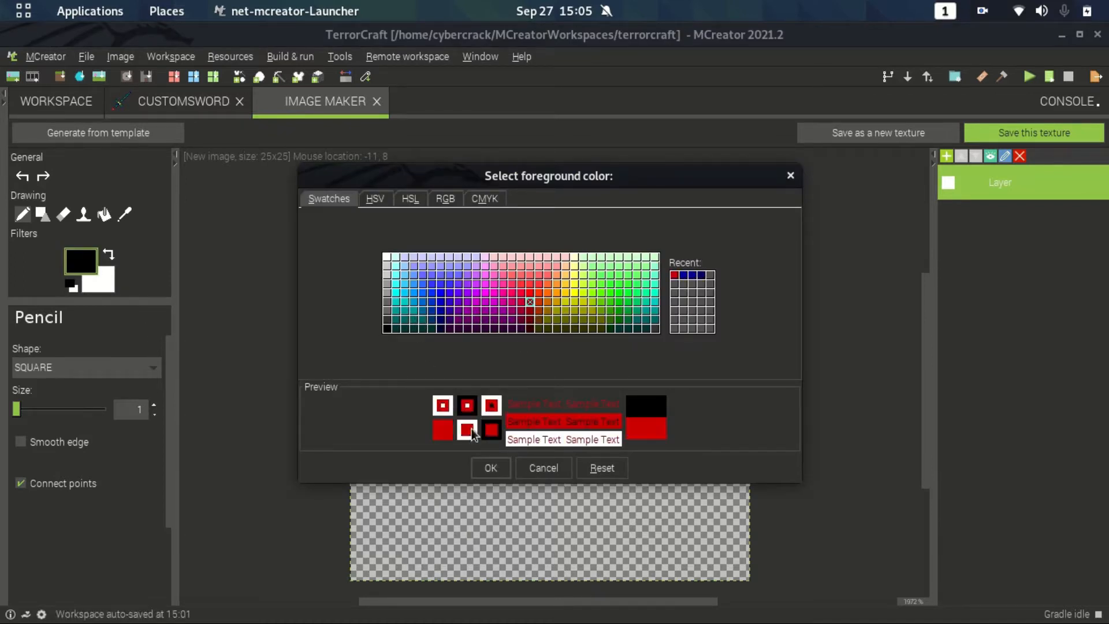
{"action": "left_click", "coordinate": [490, 467]}
{"action": "mouse_move", "coordinate": [356, 543]}
{"action": "left_mouse_down"}
{"action": "mouse_move", "coordinate": [390, 540]}
{"action": "mouse_move", "coordinate": [359, 565]}
{"action": "left_mouse_up"}
Draw the sword handle's outline in blue as two parallel diagonal pixel lines running up from the red pommel
{"action": "left_click", "coordinate": [81, 261]}
{"action": "left_click", "coordinate": [456, 308]}
{"action": "left_click", "coordinate": [491, 468]}
{"action": "left_click_drag", "start_coordinate": [390, 524], "coordinate": [439, 475]}
{"action": "left_click", "coordinate": [453, 461]}
{"action": "left_click", "coordinate": [408, 542]}
{"action": "left_click", "coordinate": [420, 539]}
{"action": "key", "text": "ctrl+z"}
{"action": "left_click", "coordinate": [434, 526]}
Draw the blue crossguard as a diagonal pixel line crossing the upper end of the handle
{"action": "mouse_move", "coordinate": [434, 526]}
{"action": "left_mouse_down"}
{"action": "mouse_move", "coordinate": [422, 526]}
{"action": "mouse_move", "coordinate": [469, 480]}
{"action": "mouse_move", "coordinate": [412, 399]}
{"action": "left_mouse_up"}
{"action": "left_click_drag", "start_coordinate": [486, 490], "coordinate": [518, 526]}
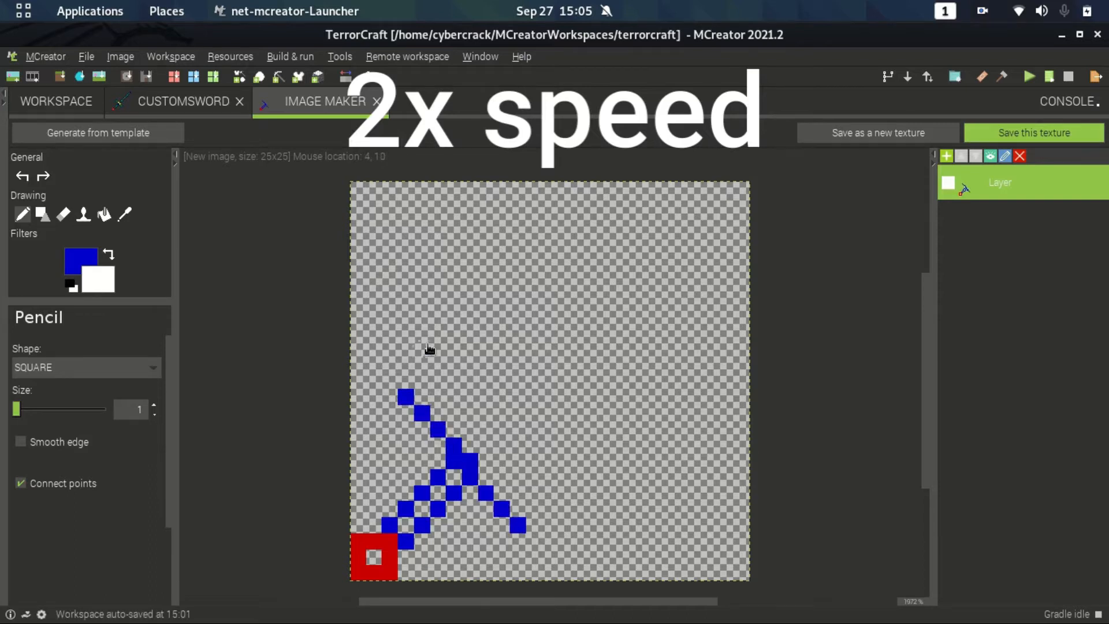
{"action": "left_click", "coordinate": [487, 480]}
{"action": "key", "text": "ctrl+z"}
{"action": "key", "text": "ctrl+z"}
{"action": "left_click", "coordinate": [488, 480]}
{"action": "left_click_drag", "start_coordinate": [504, 492], "coordinate": [535, 525]}
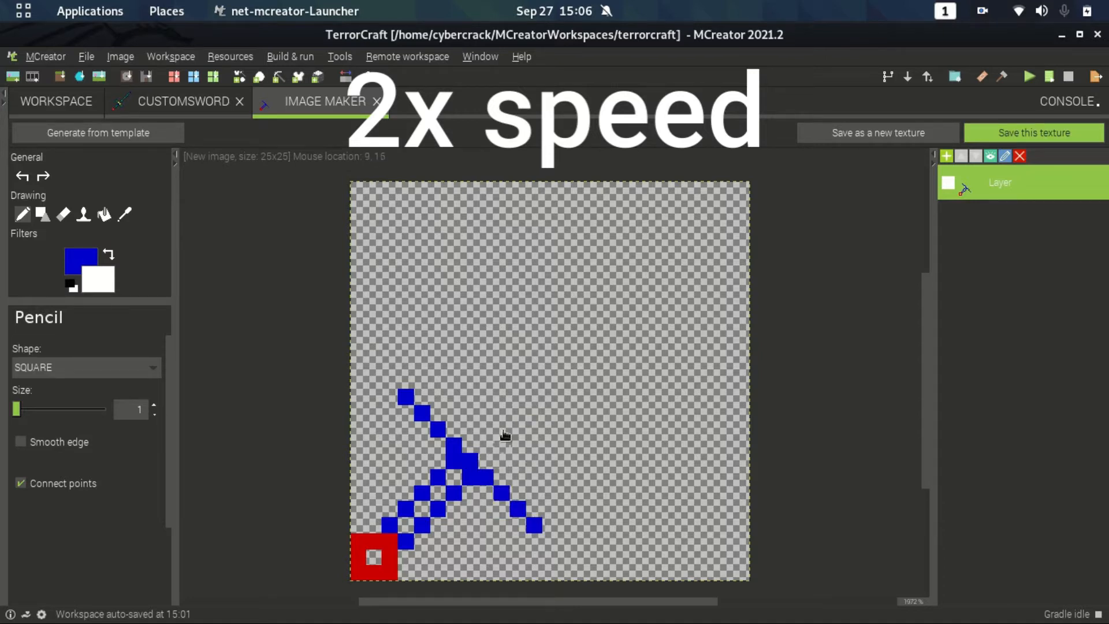
Outline the blade in green with two parallel diagonal lines from the crossguard, joined at a tip near the upper-right corner
{"action": "left_click", "coordinate": [110, 263]}
{"action": "left_click", "coordinate": [614, 324]}
{"action": "left_click", "coordinate": [487, 465]}
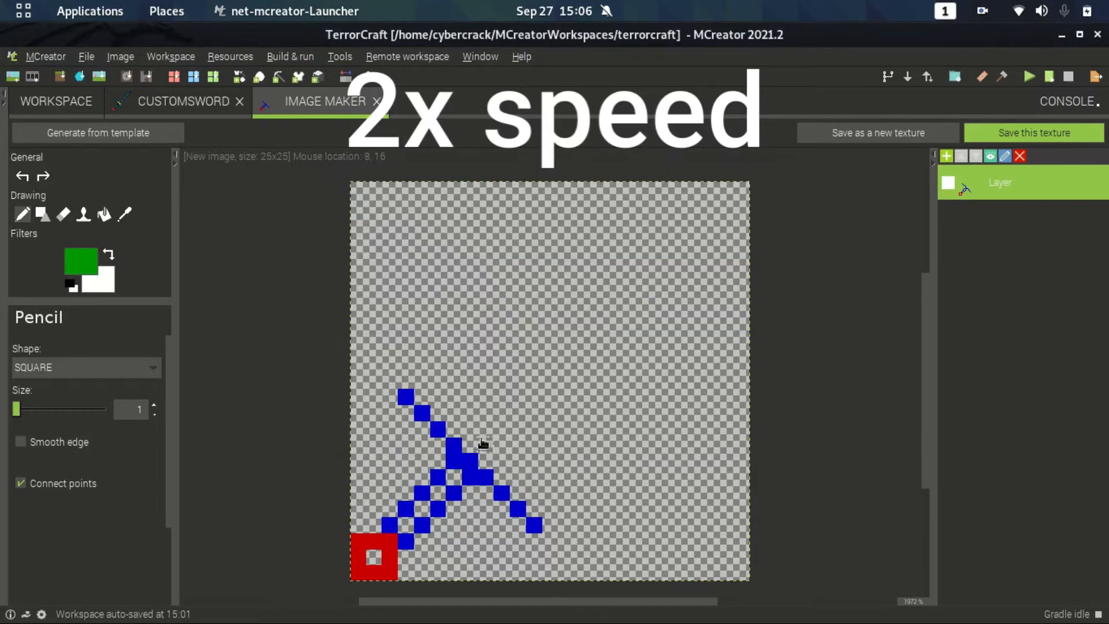
{"action": "left_click_drag", "start_coordinate": [471, 445], "coordinate": [683, 237]}
{"action": "left_click", "coordinate": [487, 461]}
{"action": "left_click_drag", "start_coordinate": [506, 452], "coordinate": [698, 258]}
{"action": "left_click", "coordinate": [696, 224]}
{"action": "left_click", "coordinate": [711, 237]}
{"action": "left_click", "coordinate": [710, 206]}
{"action": "left_click", "coordinate": [726, 224]}
{"action": "left_click", "coordinate": [726, 204]}
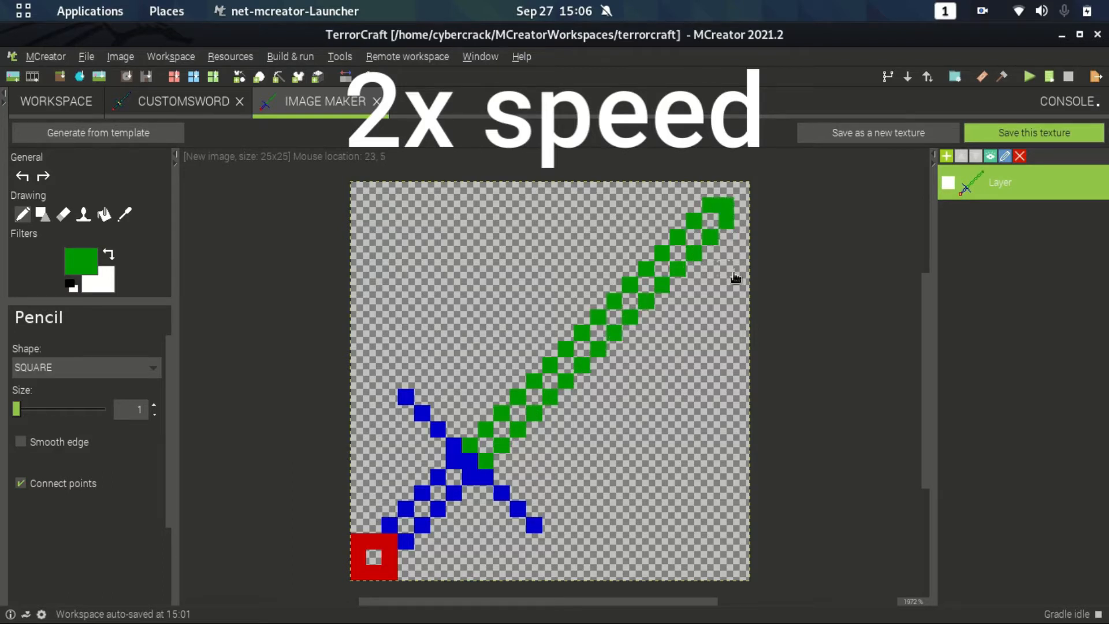
Fill the blade's centre with a yellow diagonal pixel line between the green edges
{"action": "left_click", "coordinate": [81, 261]}
{"action": "left_click", "coordinate": [575, 284]}
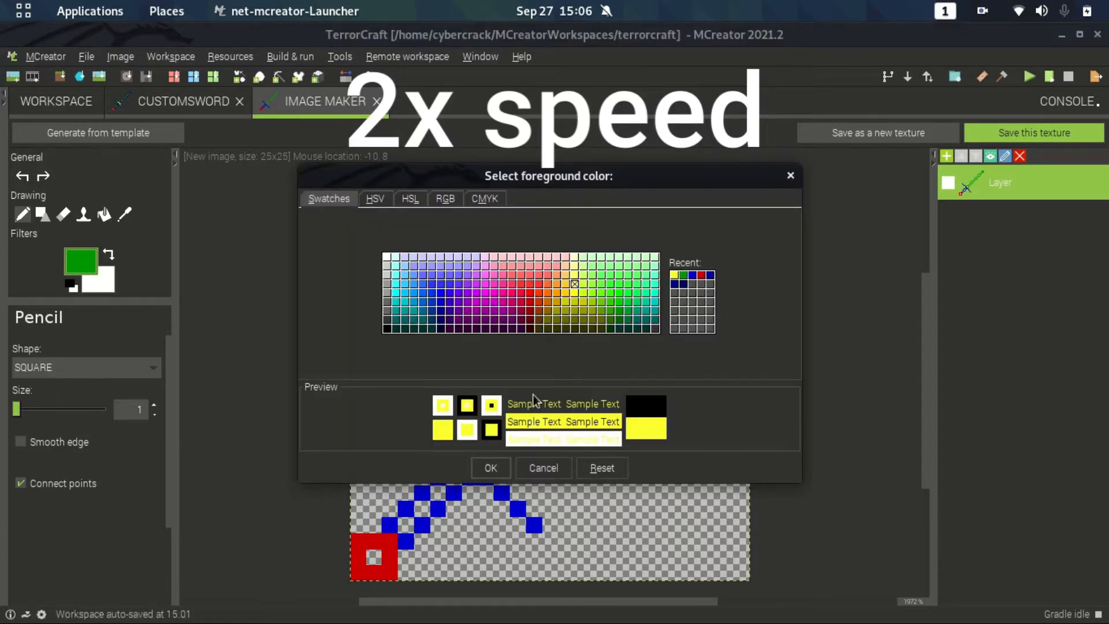
{"action": "left_click", "coordinate": [490, 468]}
{"action": "left_click", "coordinate": [486, 444]}
{"action": "left_click_drag", "start_coordinate": [502, 434], "coordinate": [703, 229]}
{"action": "left_click", "coordinate": [699, 225]}
{"action": "key", "text": "ctrl+z"}
{"action": "left_click", "coordinate": [695, 238]}
{"action": "left_click", "coordinate": [711, 222]}
Add three yellow highlight pixels along the upper edge of each crossguard arm
{"action": "left_click", "coordinate": [422, 400]}
{"action": "left_click", "coordinate": [436, 414]}
{"action": "left_click", "coordinate": [453, 429]}
{"action": "left_click", "coordinate": [502, 477]}
{"action": "left_click", "coordinate": [518, 493]}
{"action": "left_click", "coordinate": [534, 509]}
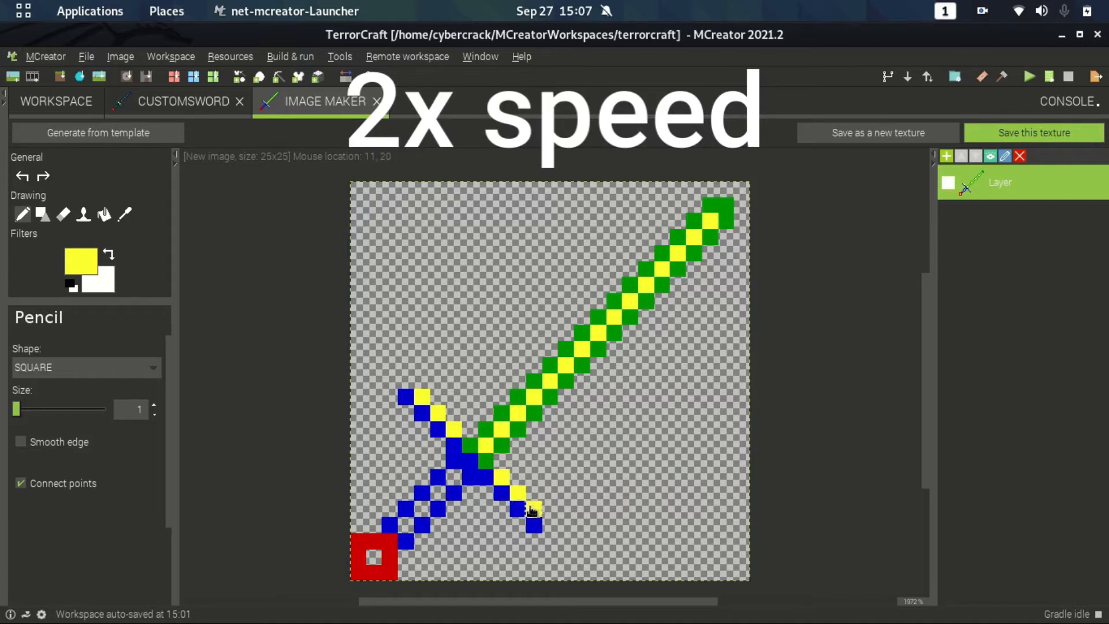
Fill the pommel's centre and the inside of the blue handle with olive pixels
{"action": "left_click", "coordinate": [86, 264]}
{"action": "left_click", "coordinate": [592, 329]}
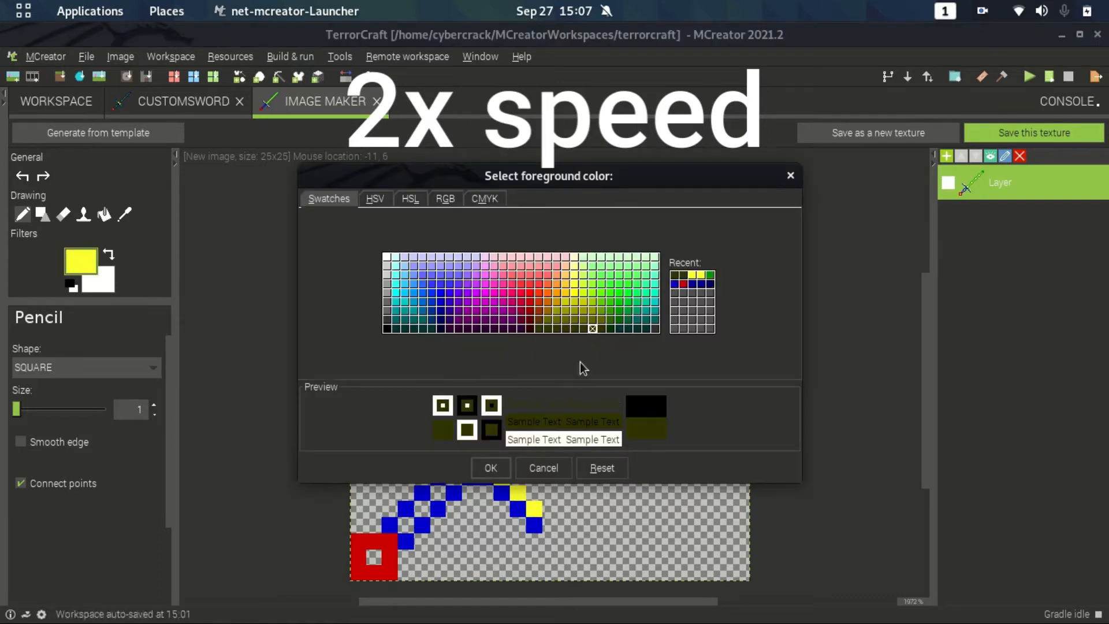
{"action": "left_click", "coordinate": [575, 317]}
{"action": "left_click", "coordinate": [490, 468]}
{"action": "left_click", "coordinate": [373, 557]}
{"action": "left_click", "coordinate": [406, 525]}
{"action": "left_click", "coordinate": [422, 508]}
{"action": "left_click", "coordinate": [438, 493]}
{"action": "left_click", "coordinate": [454, 477]}
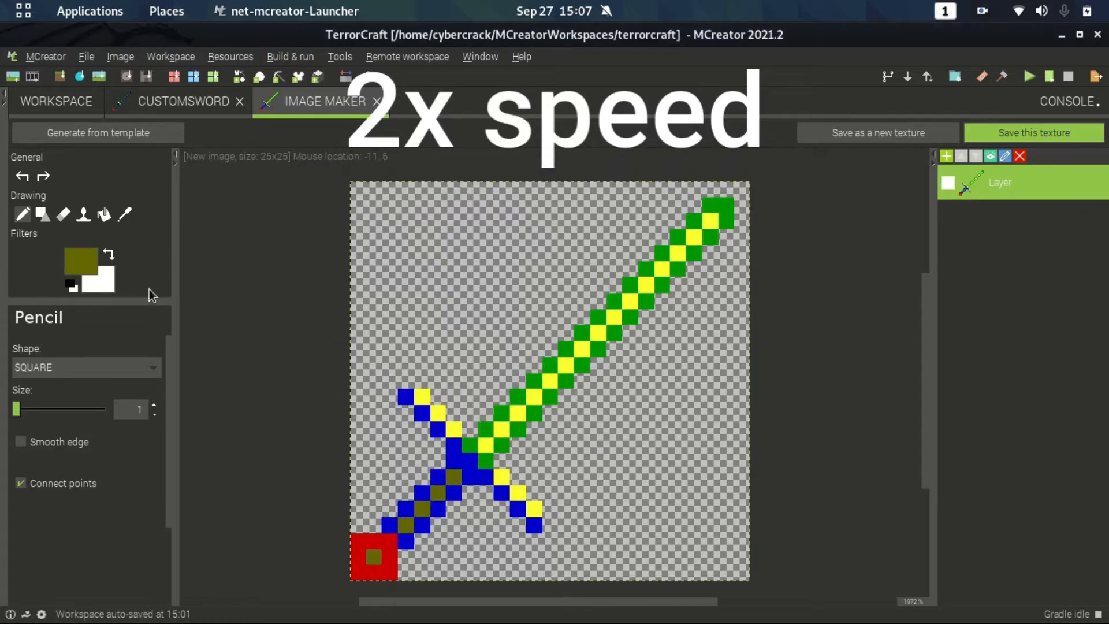
Cap the ends of the crossguard with dark blue pixels
{"action": "left_click", "coordinate": [81, 261]}
{"action": "left_click", "coordinate": [431, 301]}
{"action": "left_click", "coordinate": [441, 310]}
{"action": "left_click", "coordinate": [485, 470]}
{"action": "left_click", "coordinate": [407, 382]}
{"action": "left_click", "coordinate": [423, 381]}
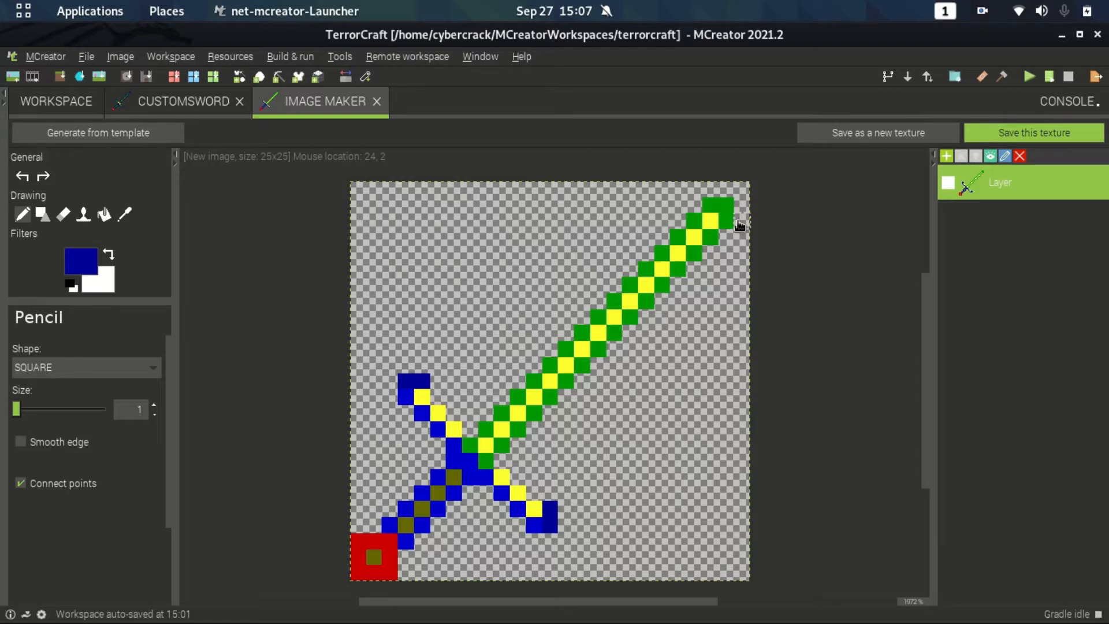
Save the drawing as an item texture named customswordtexture and return to the CustomSword element
{"action": "left_click", "coordinate": [1067, 137]}
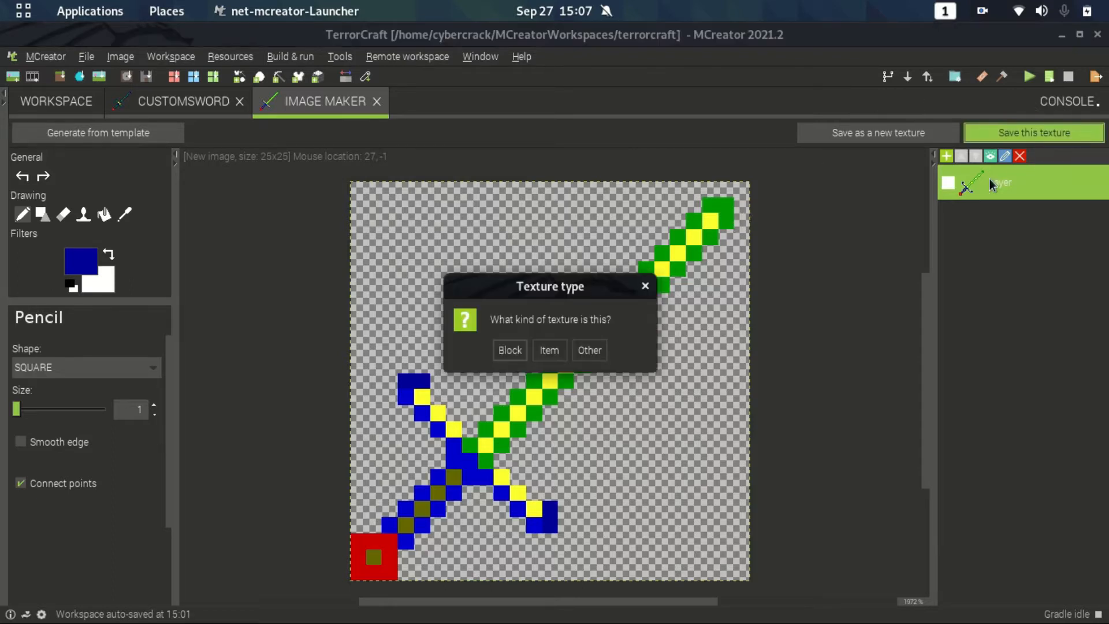
{"action": "left_click", "coordinate": [550, 351]}
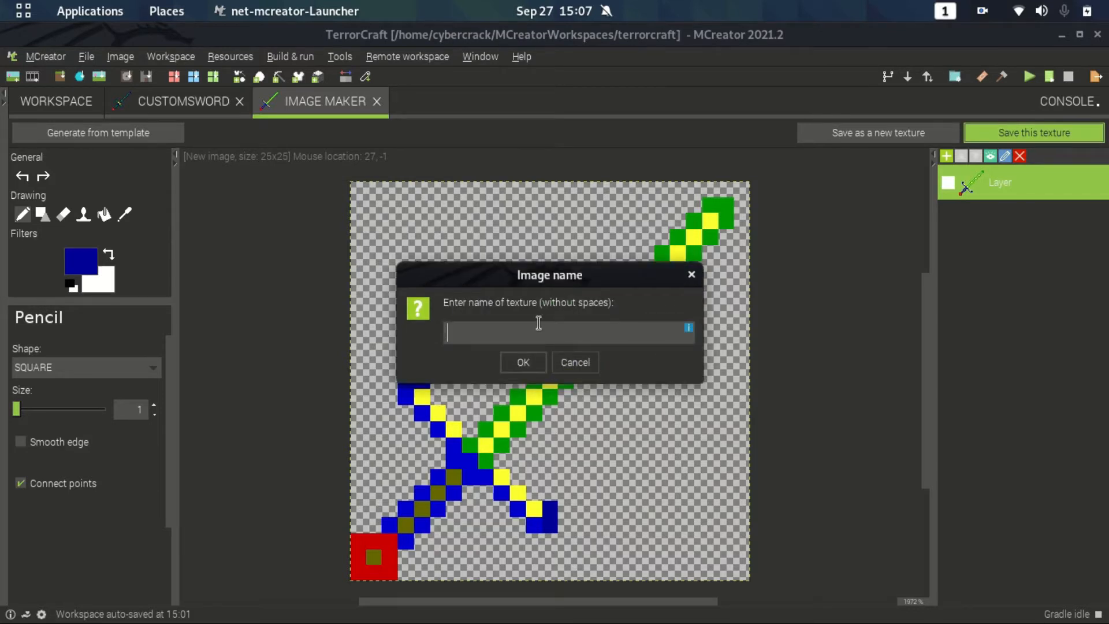
{"action": "type", "text": "customswordtexture"}
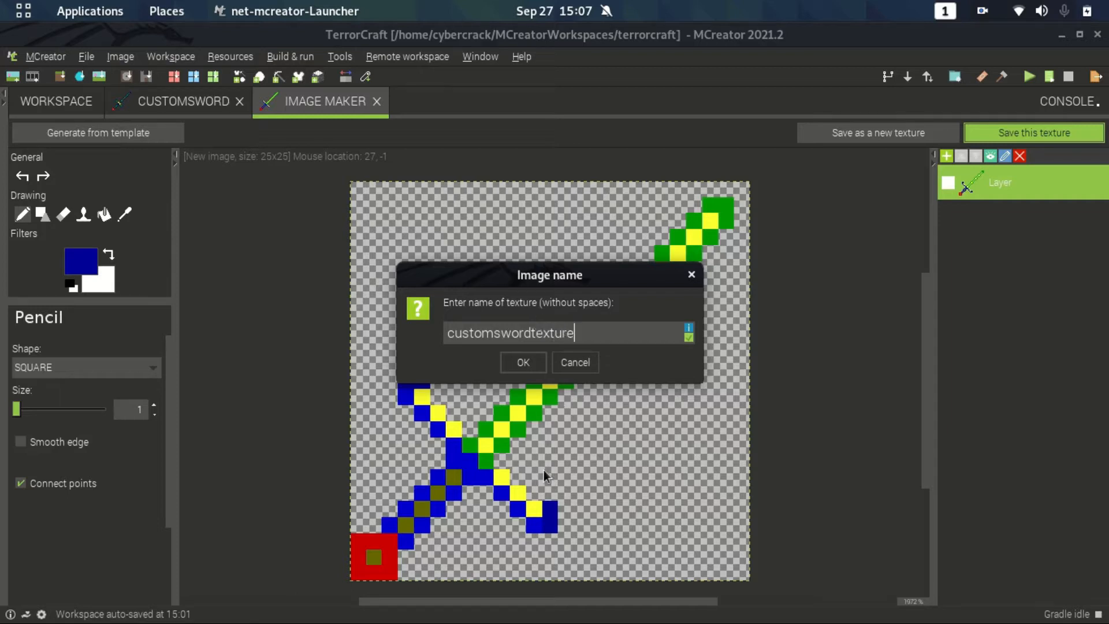
{"action": "left_click", "coordinate": [521, 363]}
{"action": "left_click", "coordinate": [468, 103]}
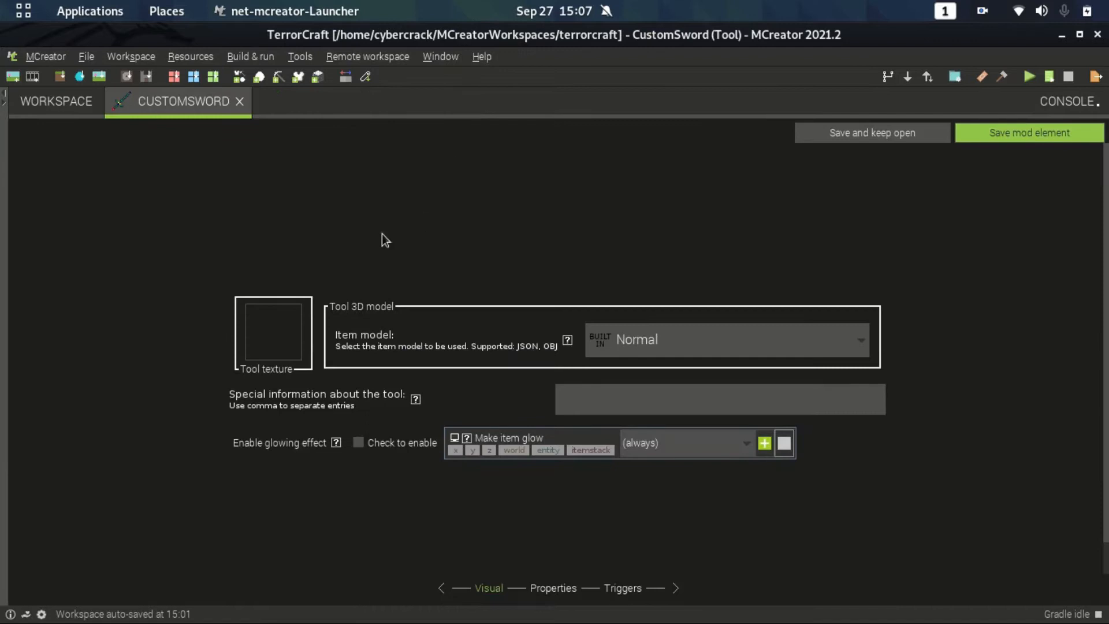
Assign the existing blue-green sword texture to the tool and enter the special information "The sword created for the sake of this tutorial"
{"action": "left_click", "coordinate": [256, 341]}
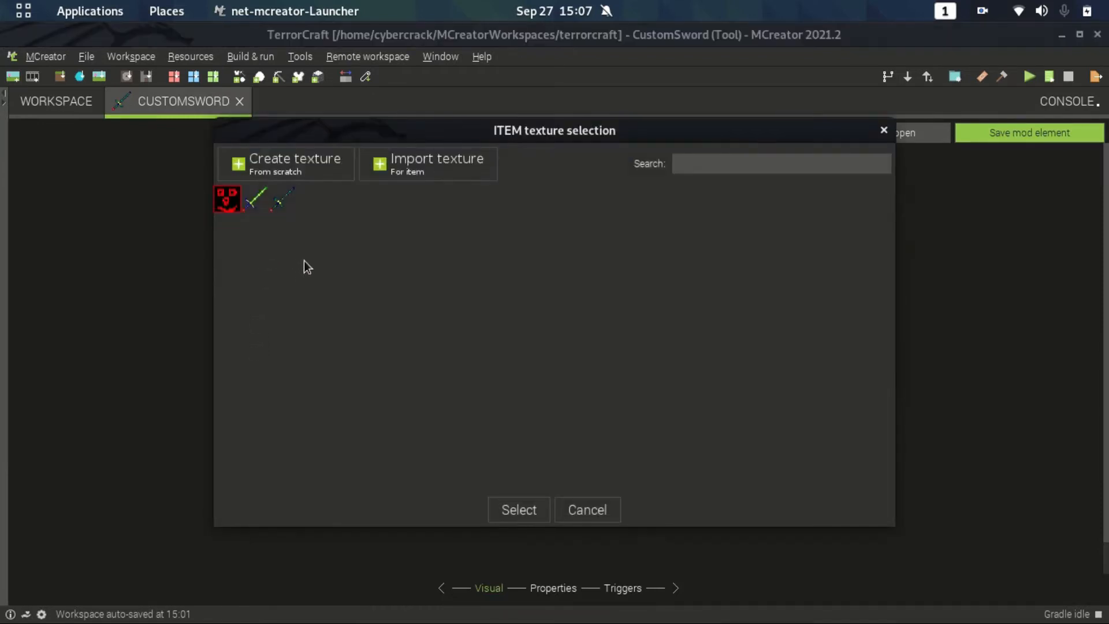
{"action": "left_click", "coordinate": [275, 209]}
{"action": "left_click", "coordinate": [255, 203]}
{"action": "double_click", "coordinate": [283, 208]}
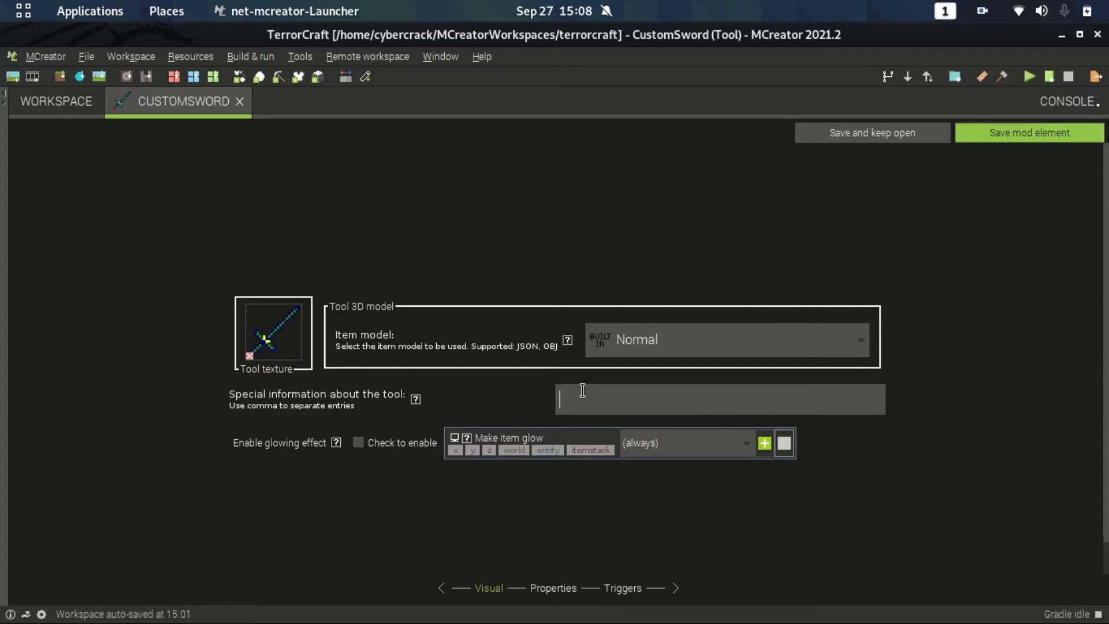
{"action": "type", "text": "The sword created for the "}
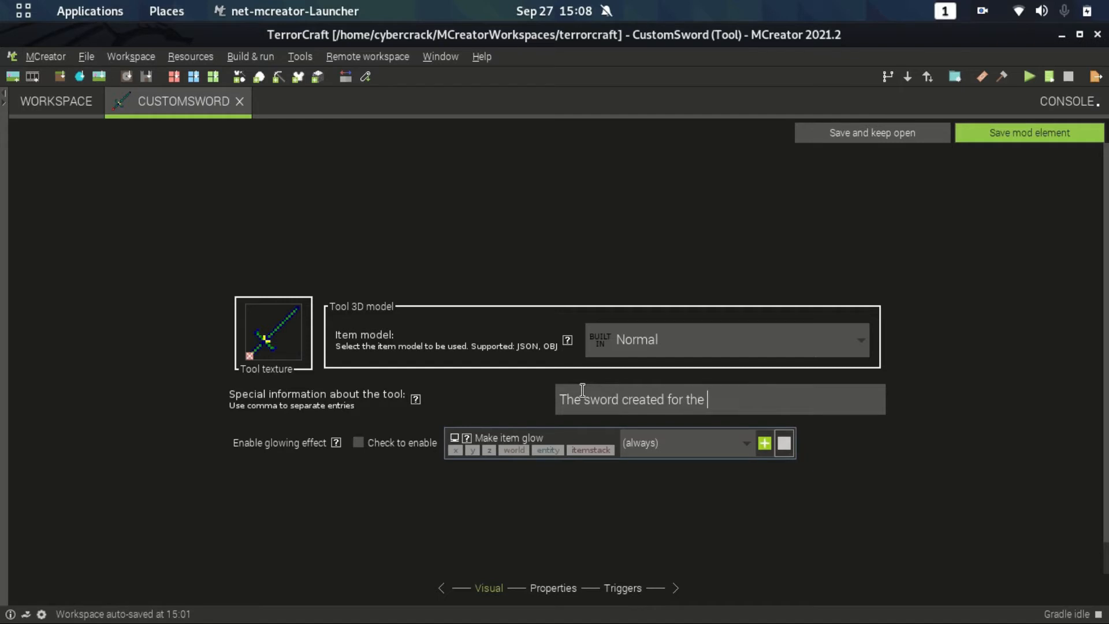
{"action": "type", "text": "sake of this tutorial"}
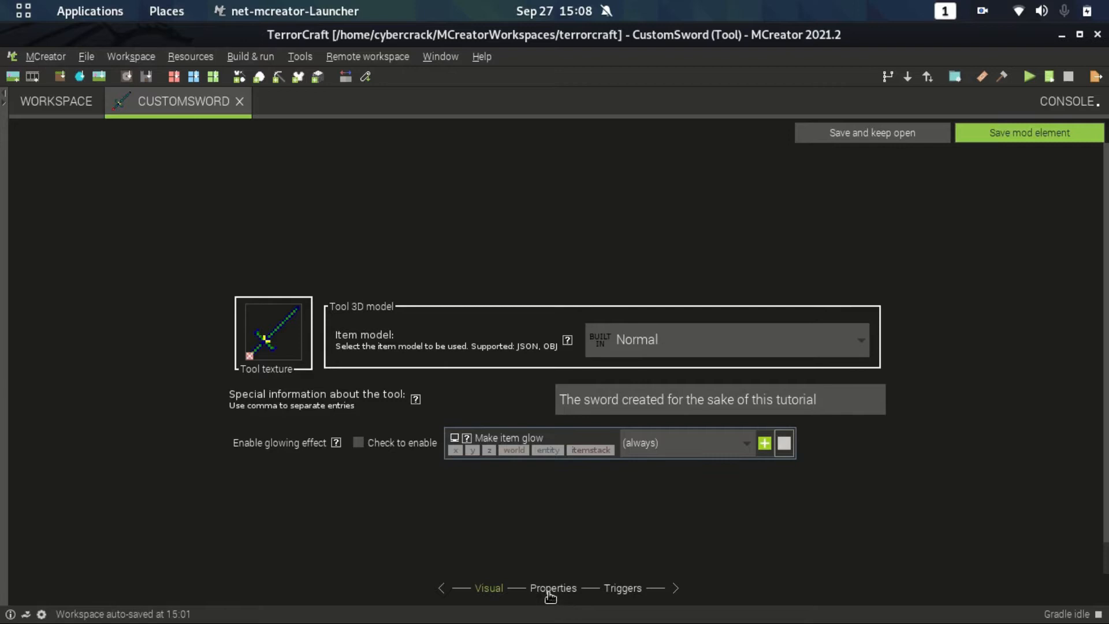
Set the tool's type to Sword in its properties and keep TOOLS as the creative inventory tab
{"action": "left_click", "coordinate": [548, 592]}
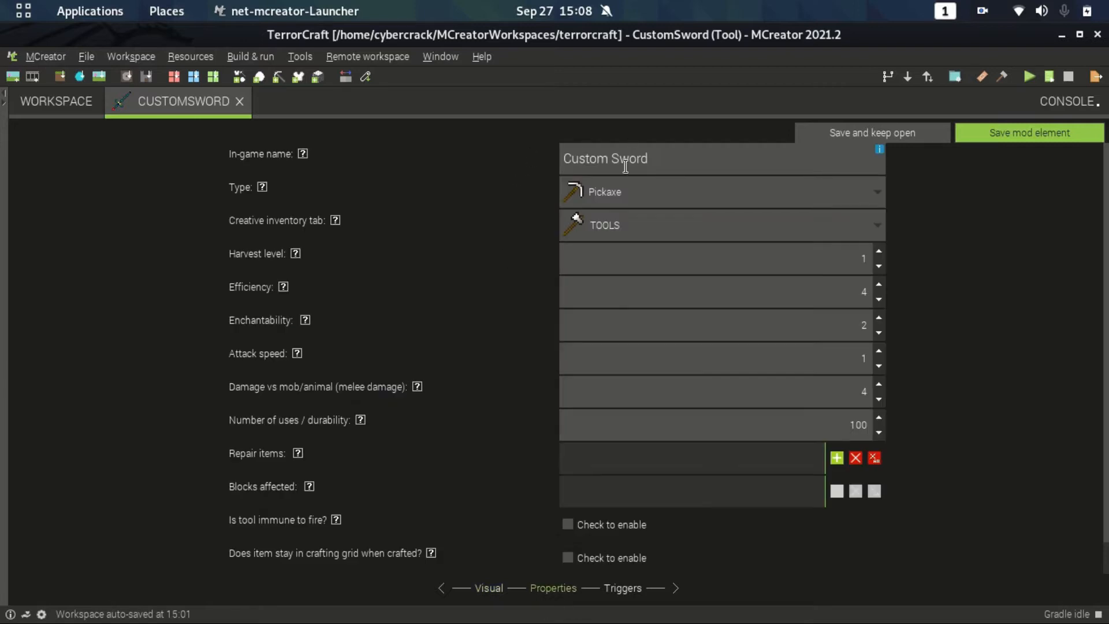
{"action": "left_click", "coordinate": [634, 187]}
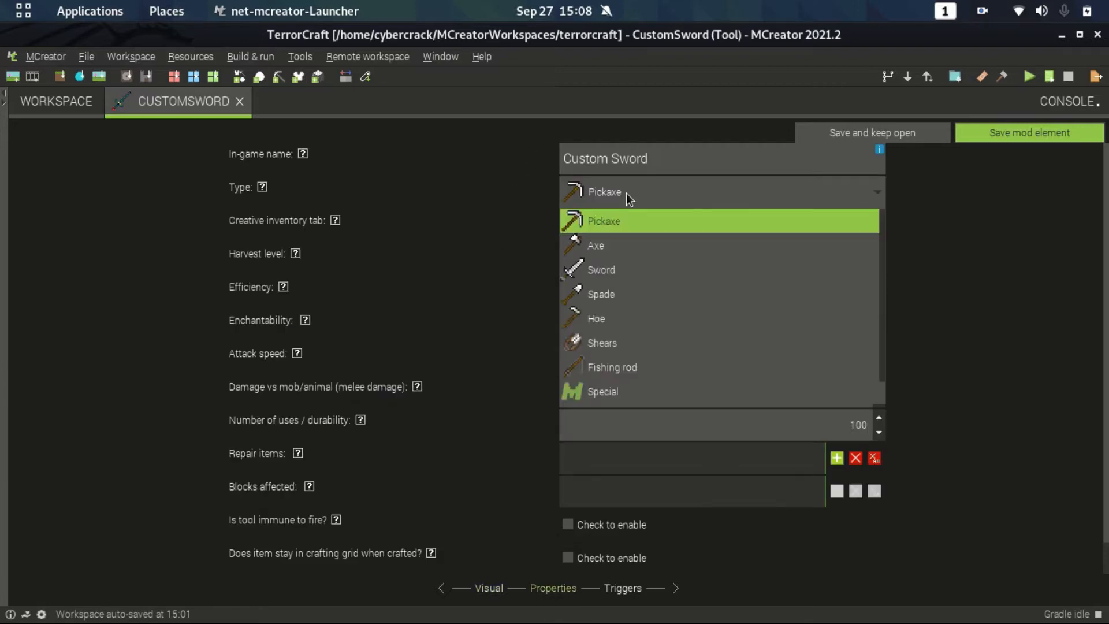
{"action": "left_click", "coordinate": [581, 272]}
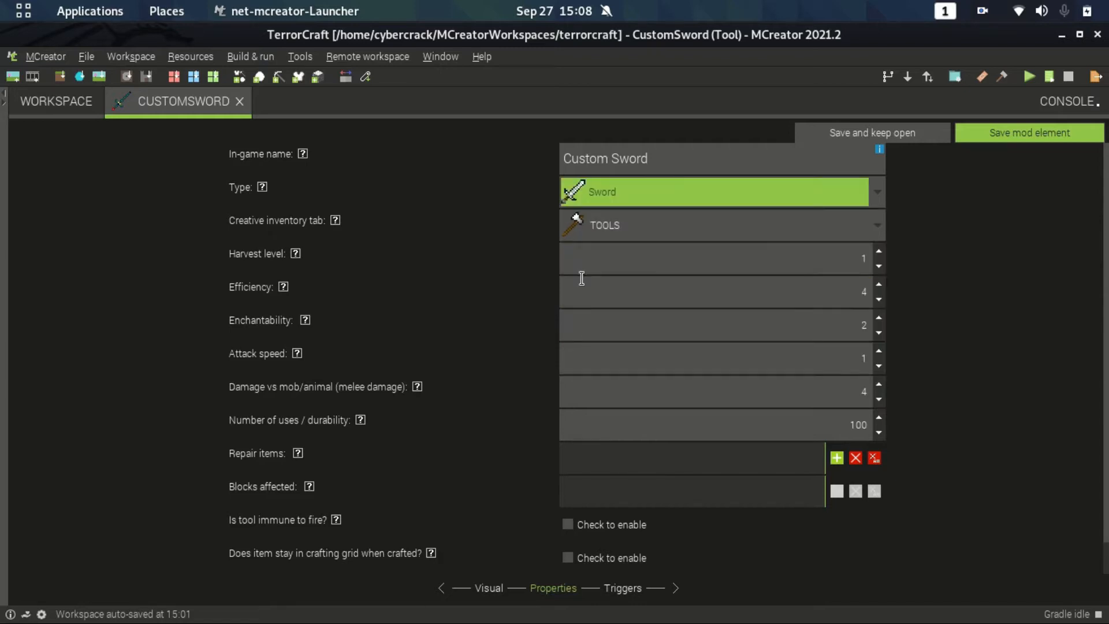
{"action": "left_click", "coordinate": [574, 234]}
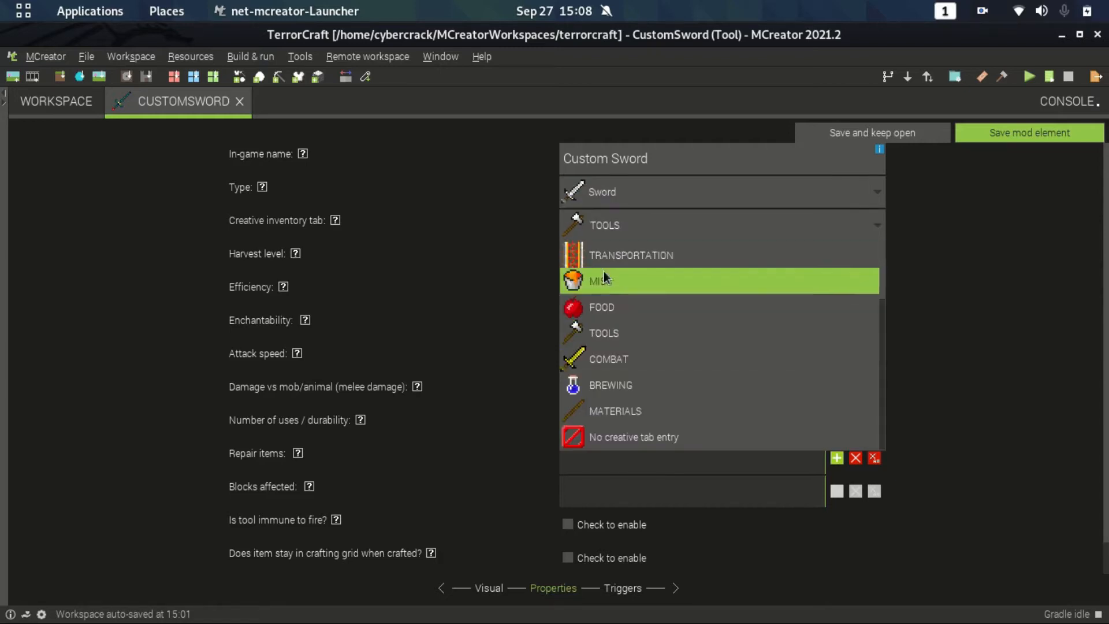
{"action": "scroll", "coordinate": [624, 277], "scroll_direction": "up", "scroll_amount": 1}
{"action": "left_click", "coordinate": [500, 242]}
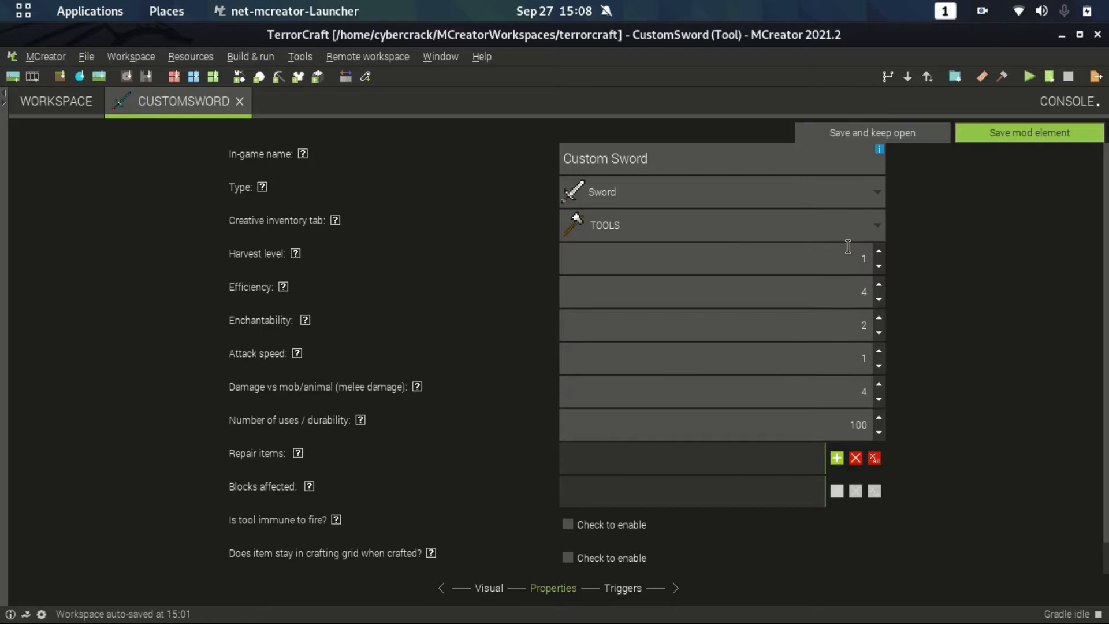
Consult the harvest level help and set the sword's harvest level to 6
{"action": "mouse_move", "coordinate": [296, 255]}
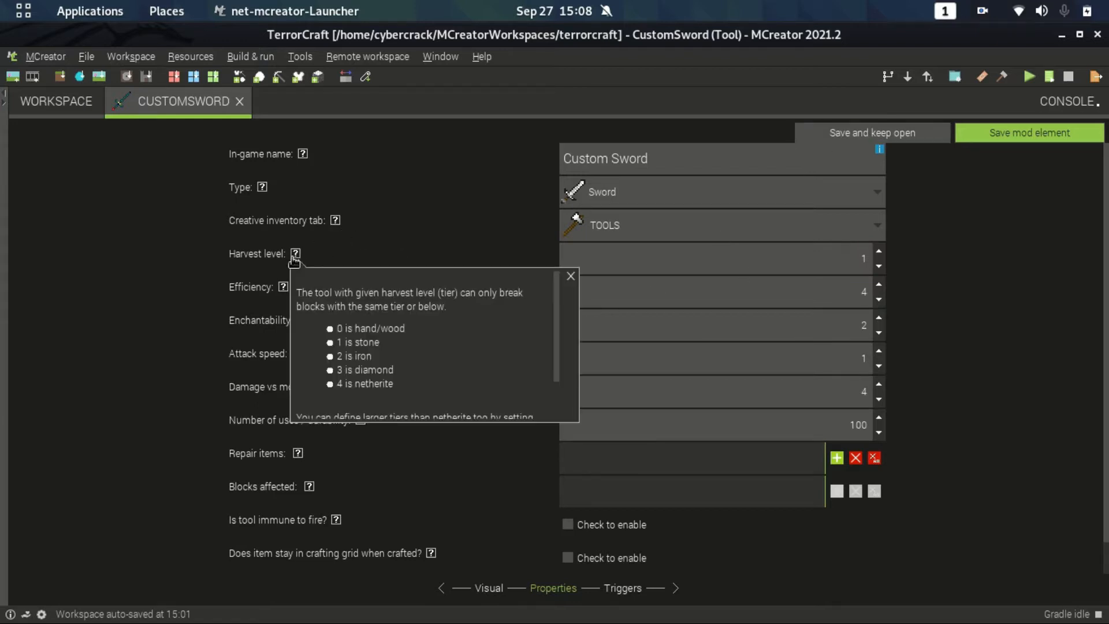
{"action": "scroll", "coordinate": [377, 319], "scroll_direction": "up", "scroll_amount": 2}
{"action": "left_click", "coordinate": [570, 276]}
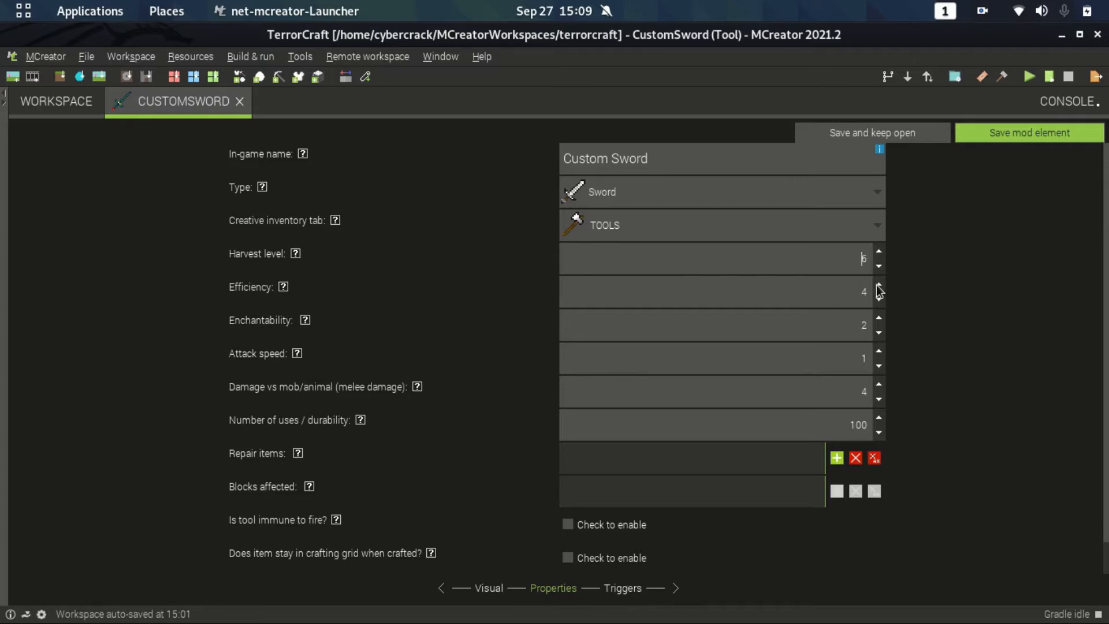
Consult the efficiency help for the vanilla values and set the sword's efficiency to 15
{"action": "left_click", "coordinate": [283, 286]}
{"action": "scroll", "coordinate": [381, 375], "scroll_direction": "down", "scroll_amount": 3}
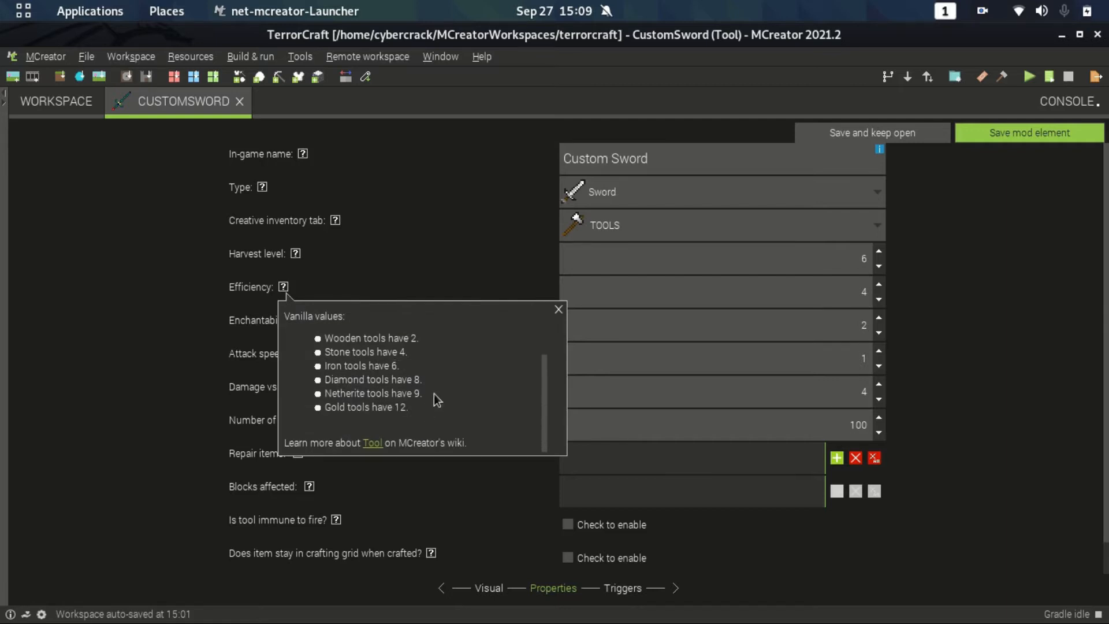
{"action": "left_click", "coordinate": [559, 310]}
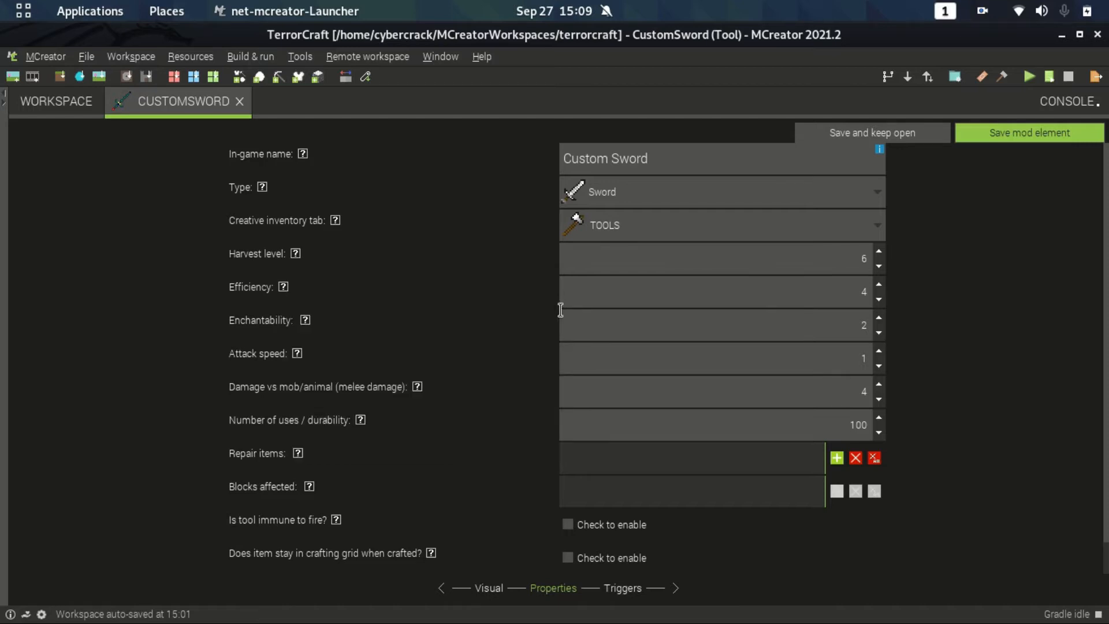
{"action": "double_click", "coordinate": [877, 294]}
{"action": "type", "text": "15"}
Set the sword's enchantability to 4 and its attack speed to 2
{"action": "double_click", "coordinate": [864, 324]}
{"action": "type", "text": "4"}
{"action": "double_click", "coordinate": [877, 358]}
{"action": "type", "text": "2"}
Set the sword's melee damage to 8 and its number of uses to 150
{"action": "double_click", "coordinate": [877, 388]}
{"action": "type", "text": "10"}
{"action": "double_click", "coordinate": [859, 391]}
{"action": "type", "text": "8"}
{"action": "left_click_drag", "start_coordinate": [847, 426], "coordinate": [873, 421]}
{"action": "type", "text": "150"}
Filter the item selector by "dia" and add the Diamond Sword as a repair item
{"action": "left_click", "coordinate": [836, 459]}
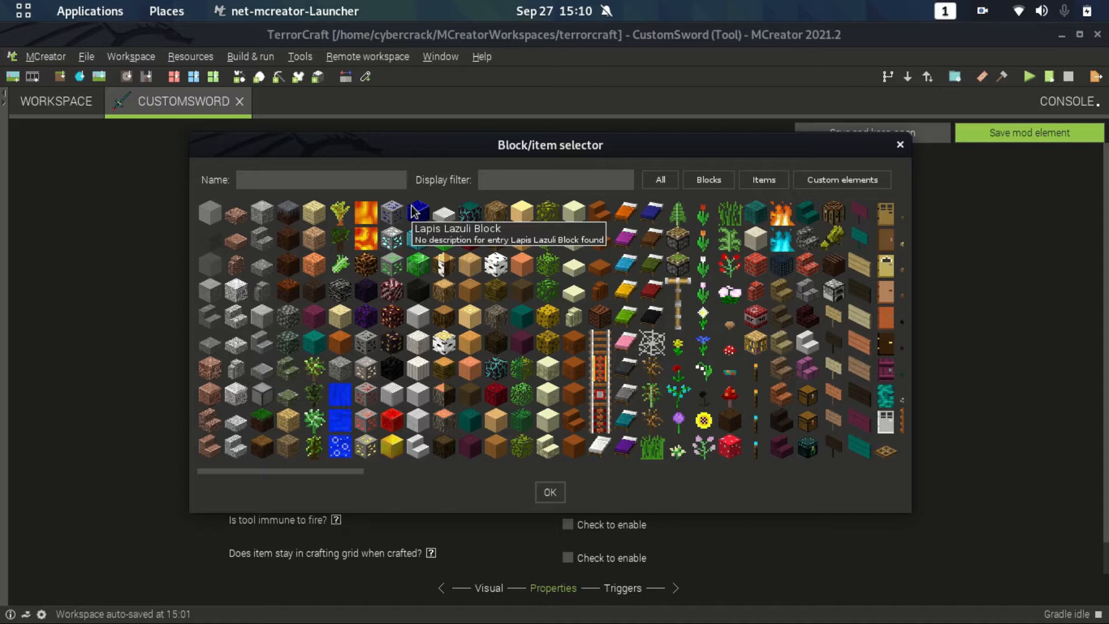
{"action": "left_click", "coordinate": [510, 180]}
{"action": "type", "text": "dia"}
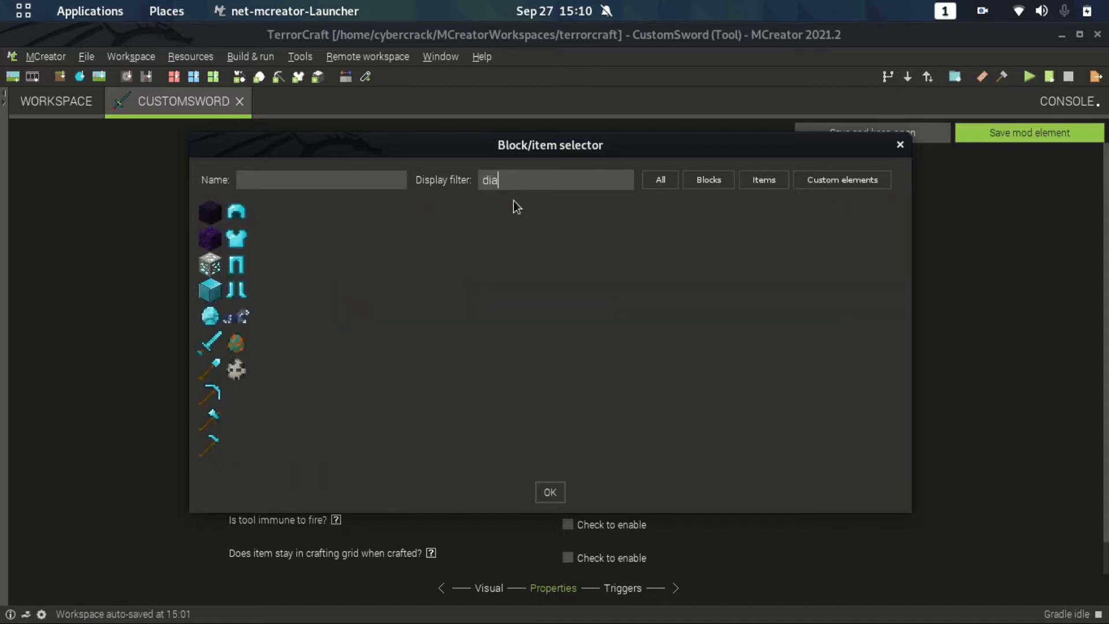
{"action": "left_click", "coordinate": [209, 342]}
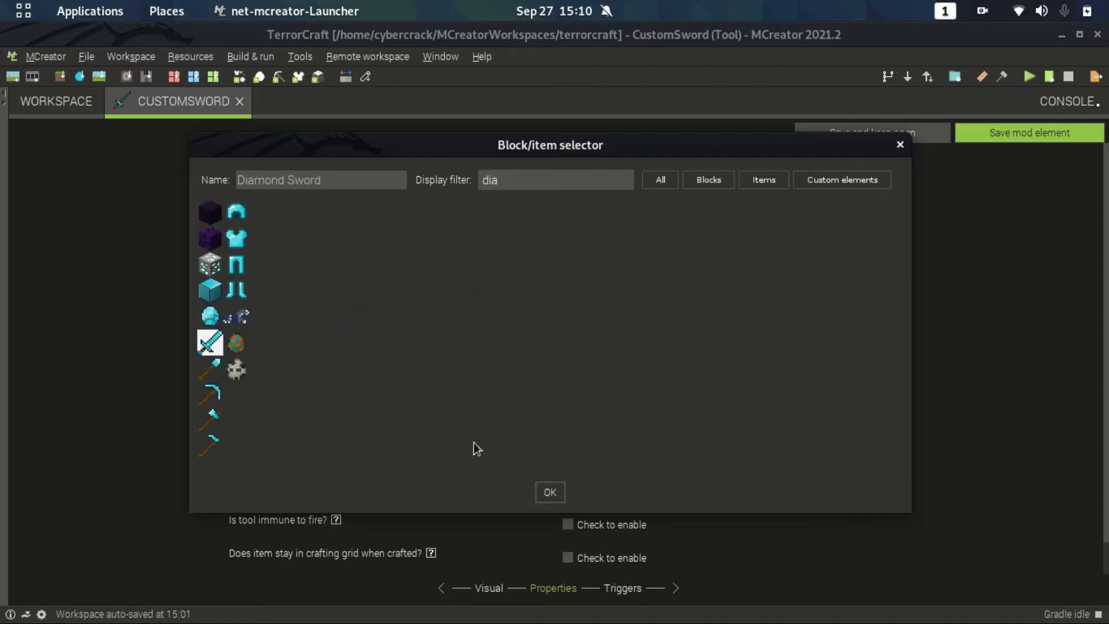
{"action": "left_click", "coordinate": [550, 492]}
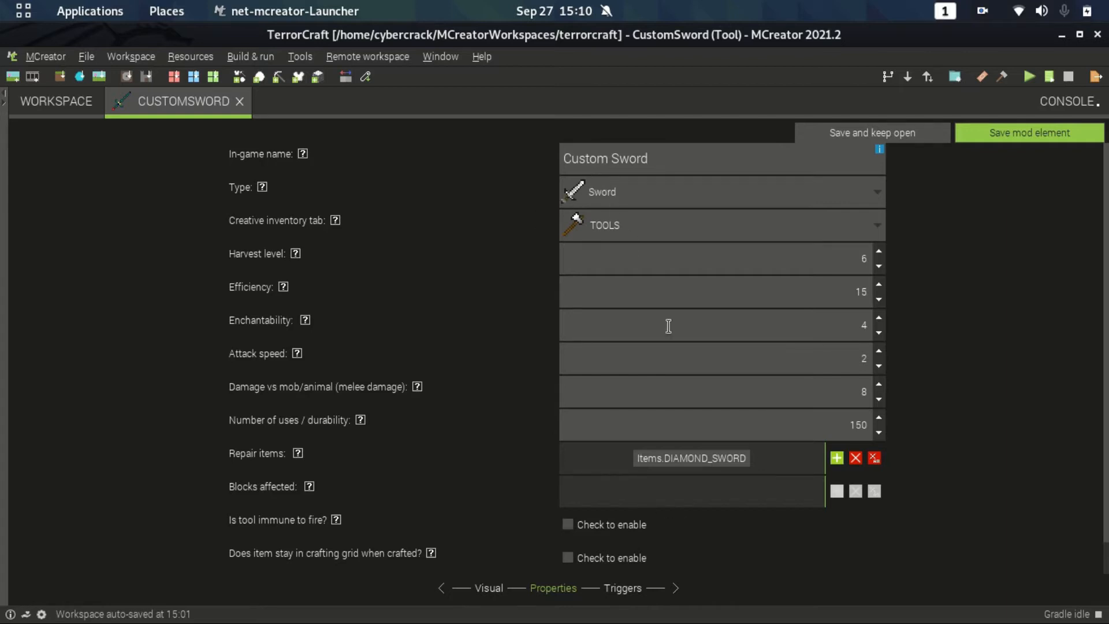
Try Pickaxe as the tool's type and return it to Sword
{"action": "left_click", "coordinate": [664, 199]}
{"action": "left_click", "coordinate": [676, 227]}
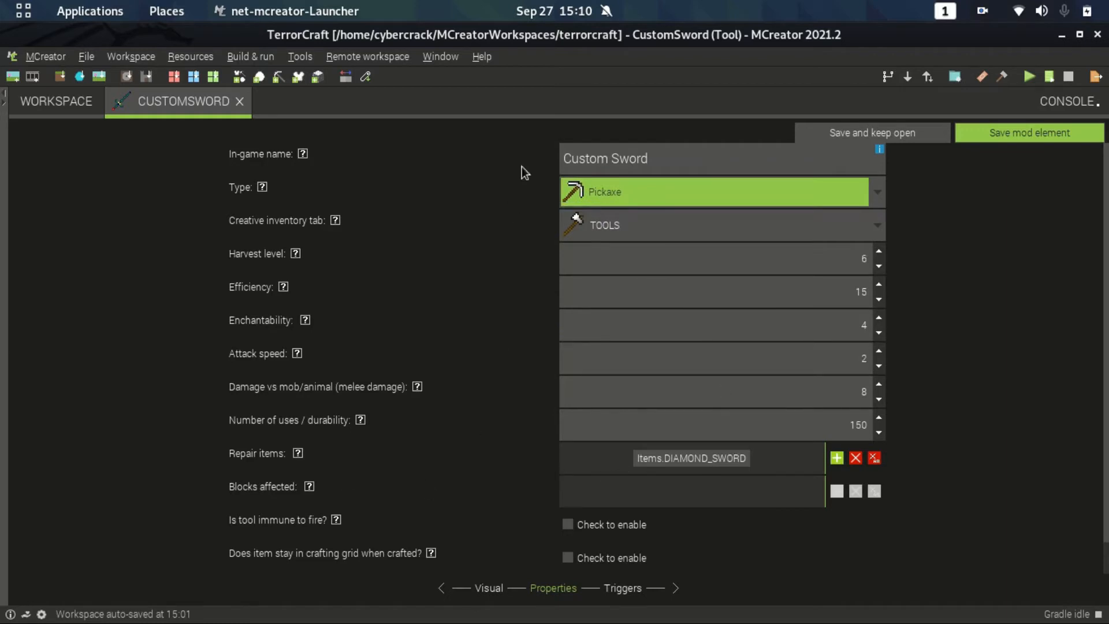
{"action": "left_click", "coordinate": [581, 185]}
{"action": "left_click", "coordinate": [615, 270]}
Make the tool immune to fire and save the CustomSword element while keeping it open
{"action": "left_click", "coordinate": [568, 525]}
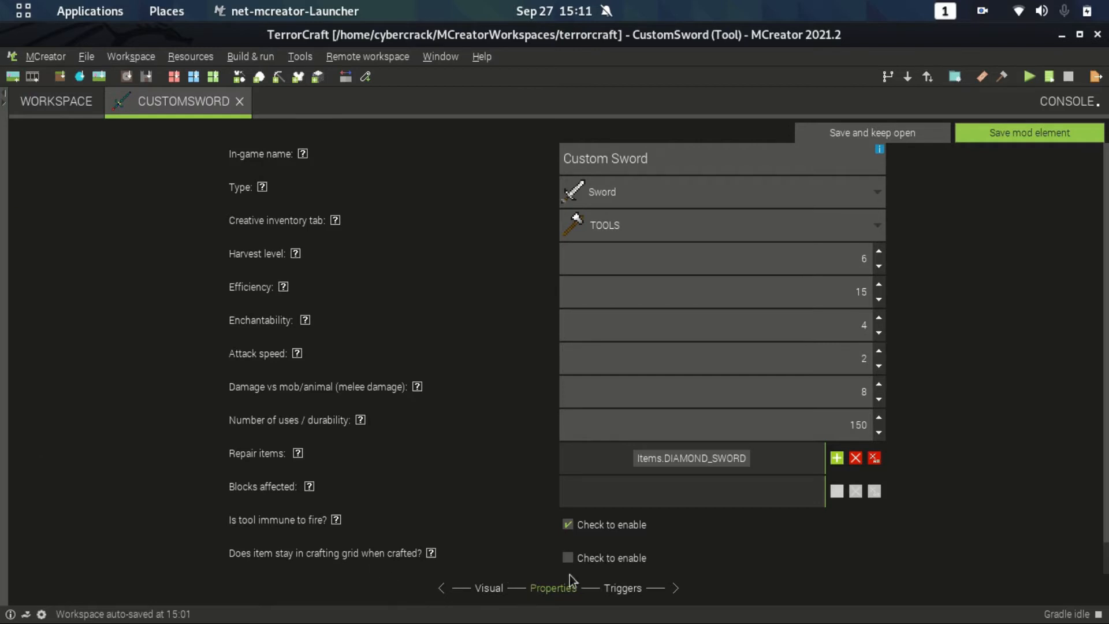
{"action": "left_click", "coordinate": [610, 589]}
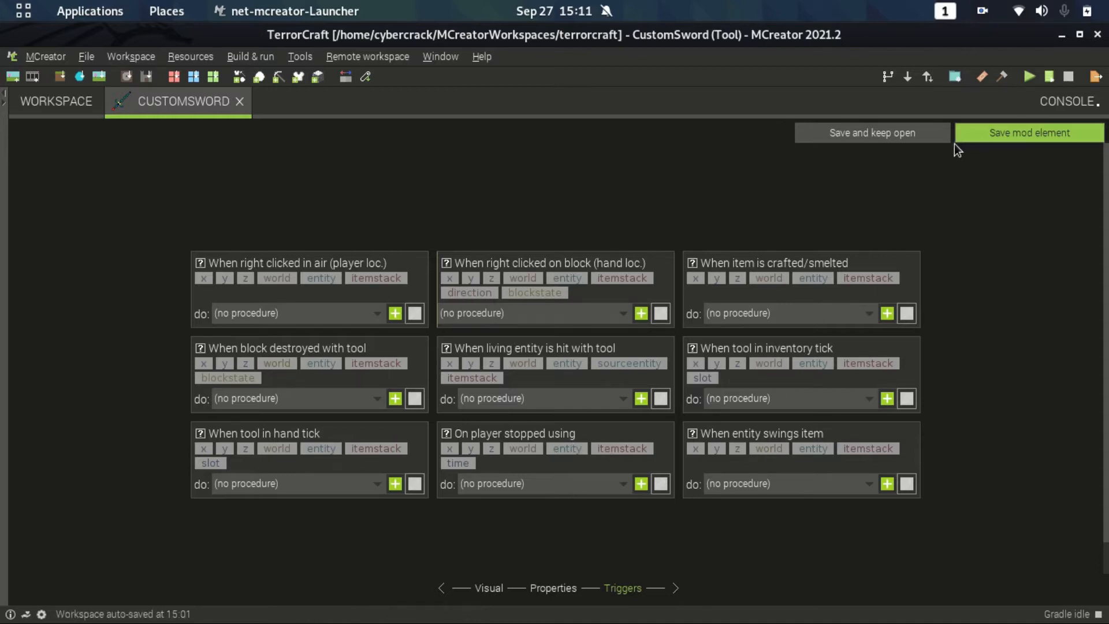
{"action": "left_click", "coordinate": [924, 132]}
Create a new recipe element named Craftcustomsword in the workspace
{"action": "left_click", "coordinate": [43, 113]}
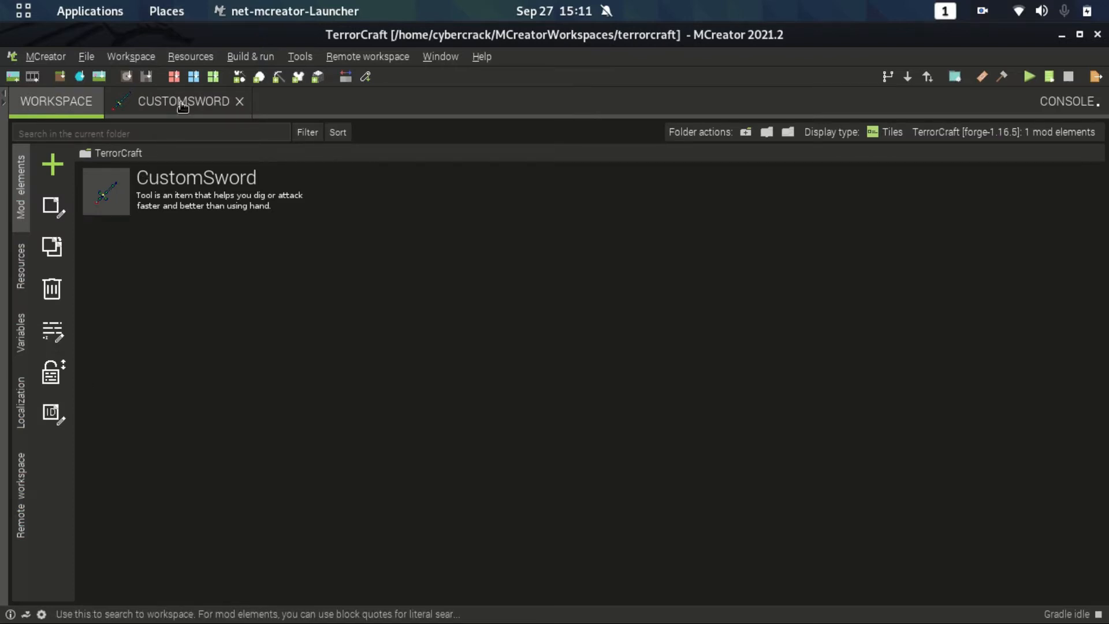
{"action": "left_click", "coordinate": [41, 159]}
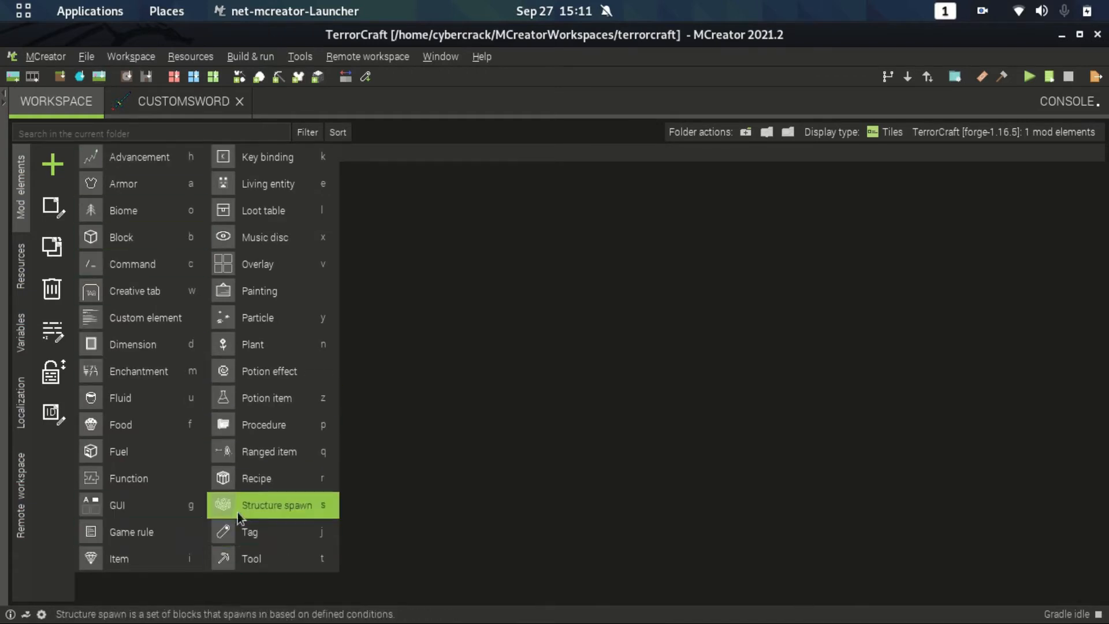
{"action": "left_click", "coordinate": [237, 473]}
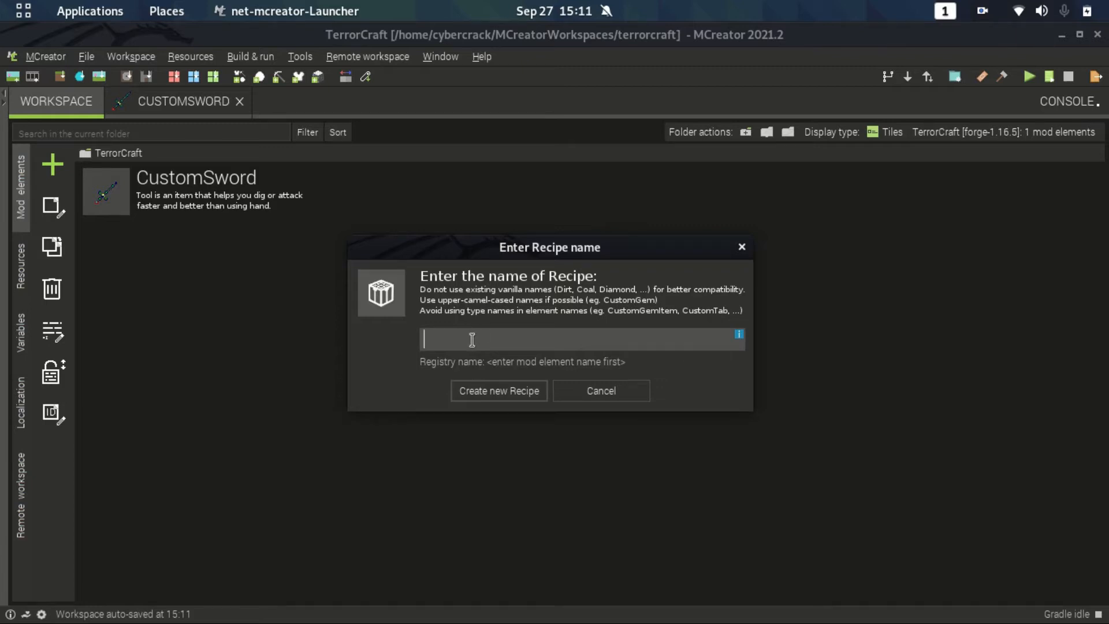
{"action": "type", "text": "Craft"}
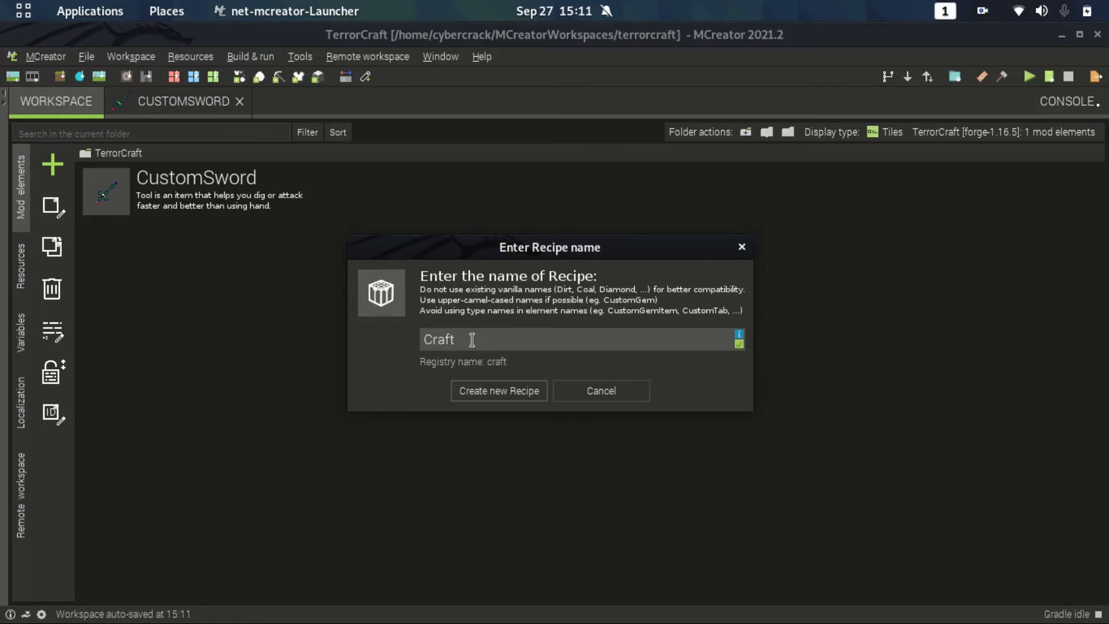
{"action": "type", "text": "cusr"}
{"action": "key", "text": "BackSpace"}
{"action": "type", "text": "tomsword"}
{"action": "key", "text": "Return"}
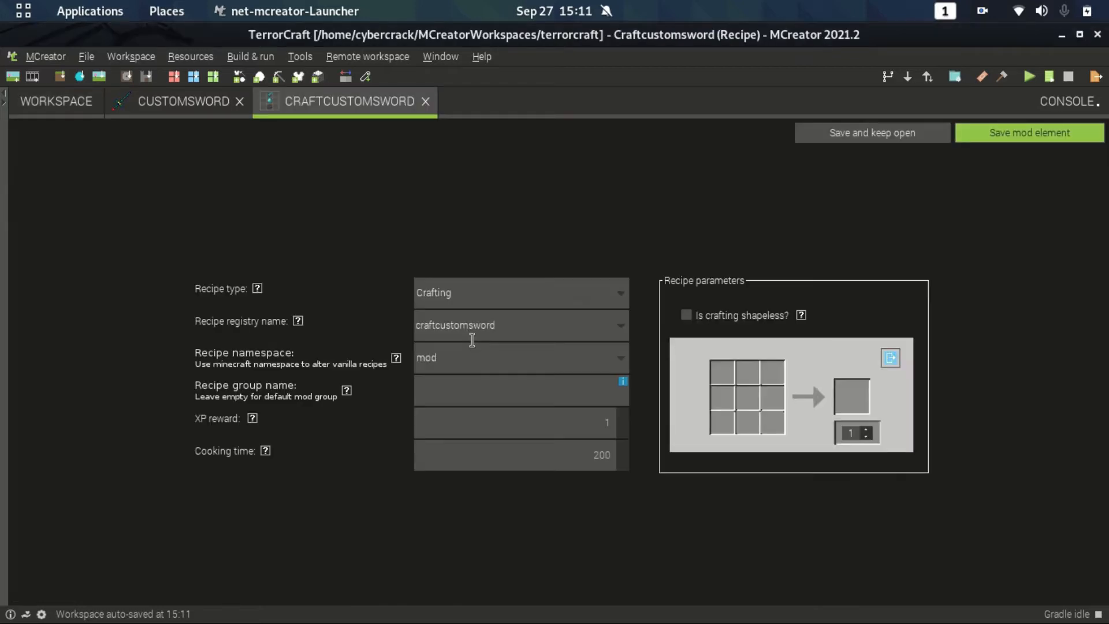
Choose Crafting as the recipe type and mod as the recipe namespace
{"action": "left_click", "coordinate": [453, 299]}
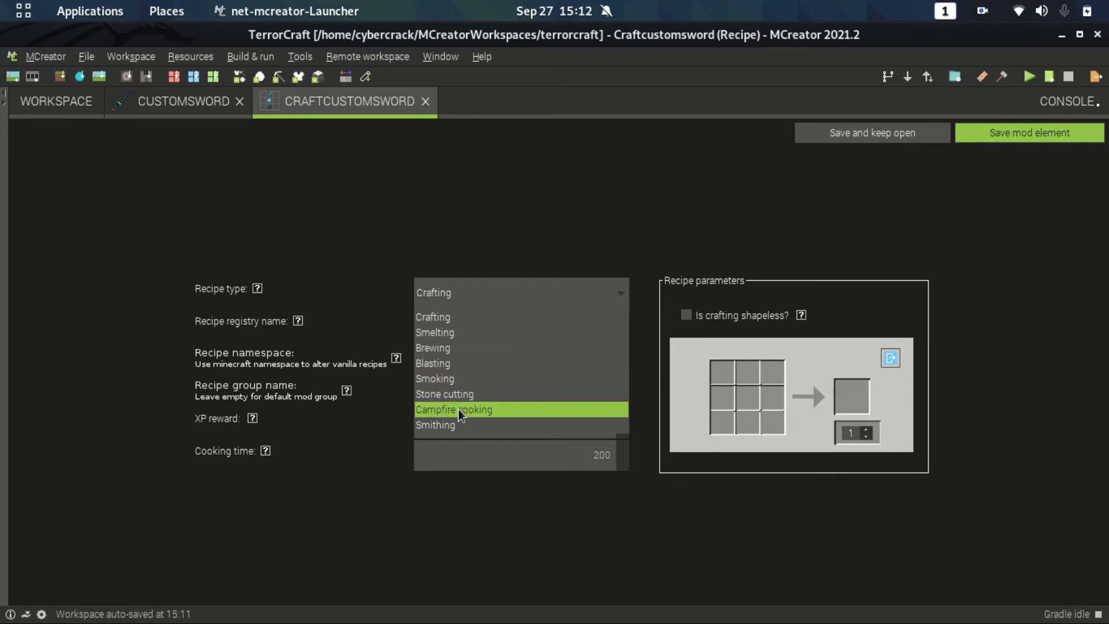
{"action": "left_click", "coordinate": [453, 318]}
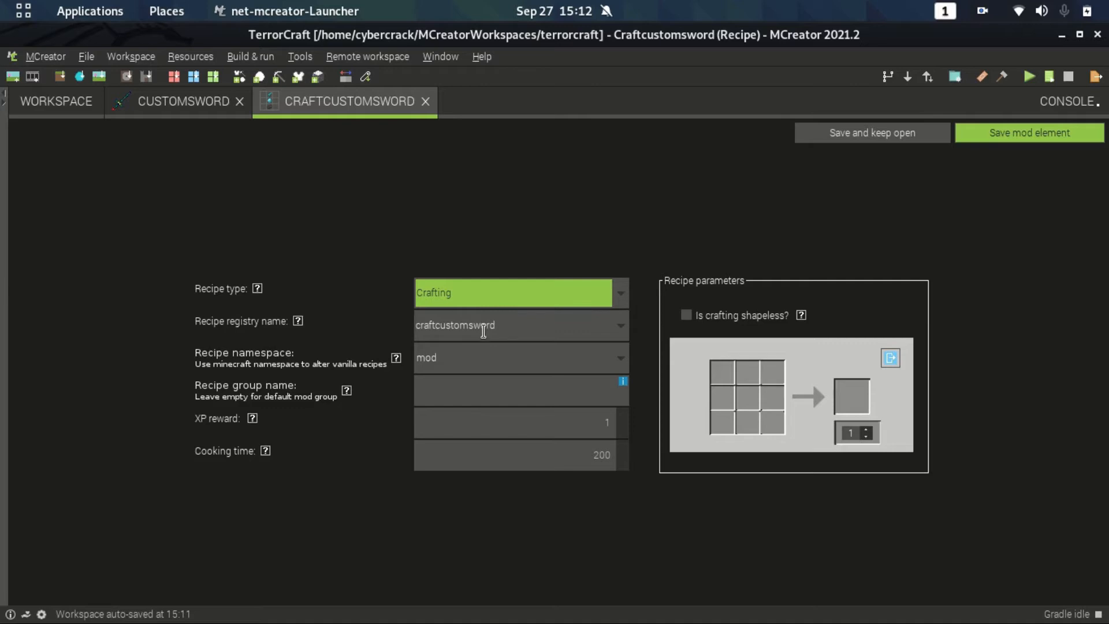
{"action": "left_click", "coordinate": [477, 363]}
{"action": "left_click", "coordinate": [463, 360]}
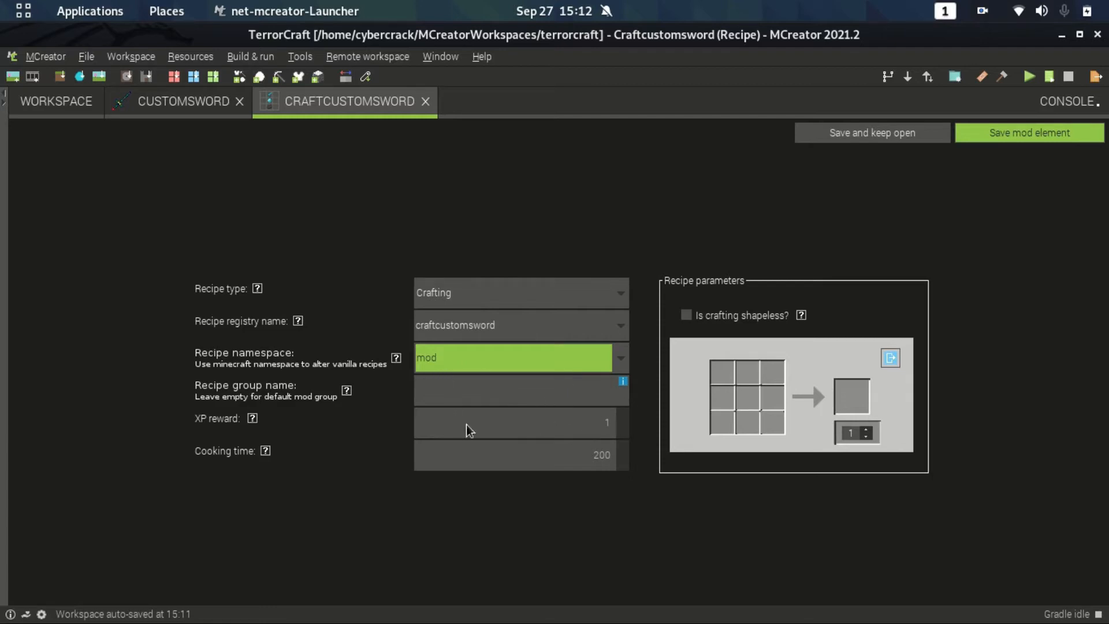
{"action": "left_click", "coordinate": [982, 12]}
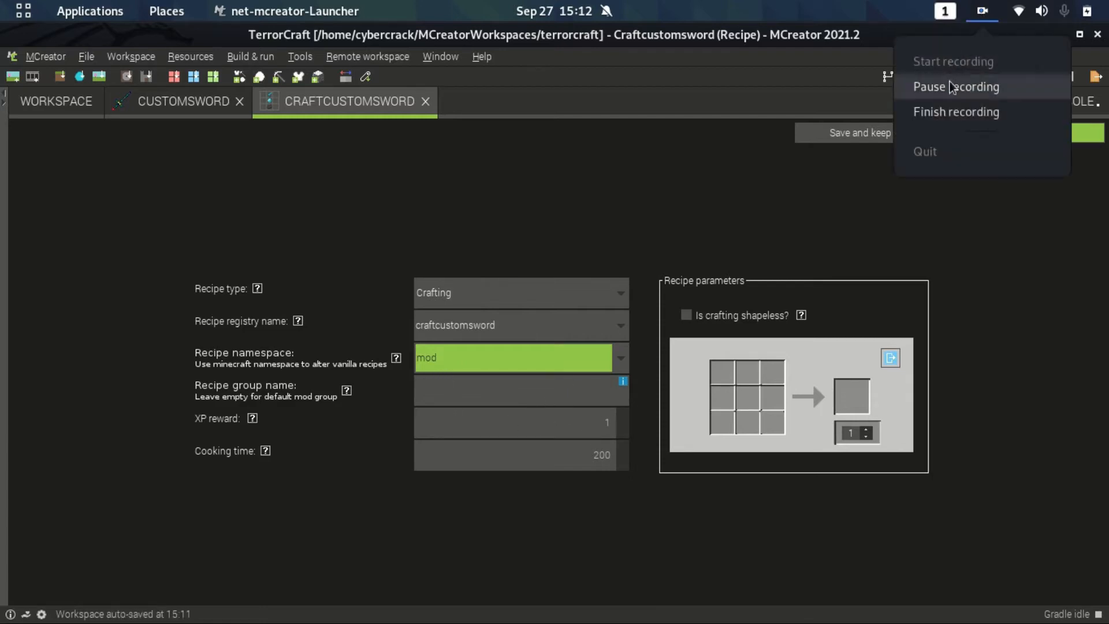
{"action": "left_click", "coordinate": [988, 86]}
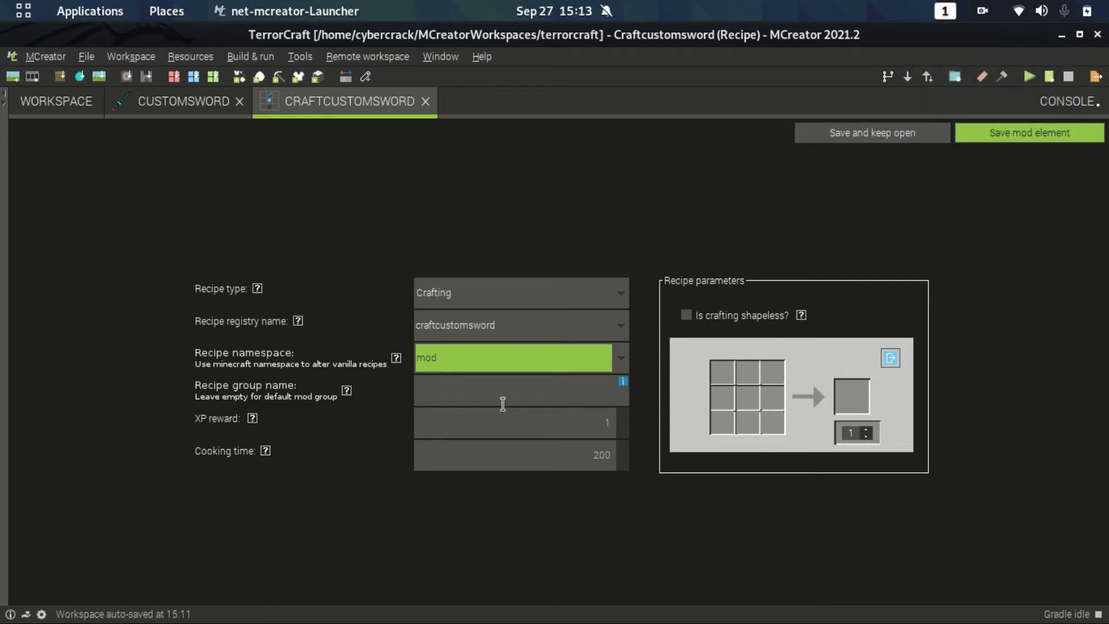
Preview the Smelting, Blasting, Smoking, Campfire cooking and Smithing recipe layouts and return the recipe type to Crafting
{"action": "left_click", "coordinate": [466, 310]}
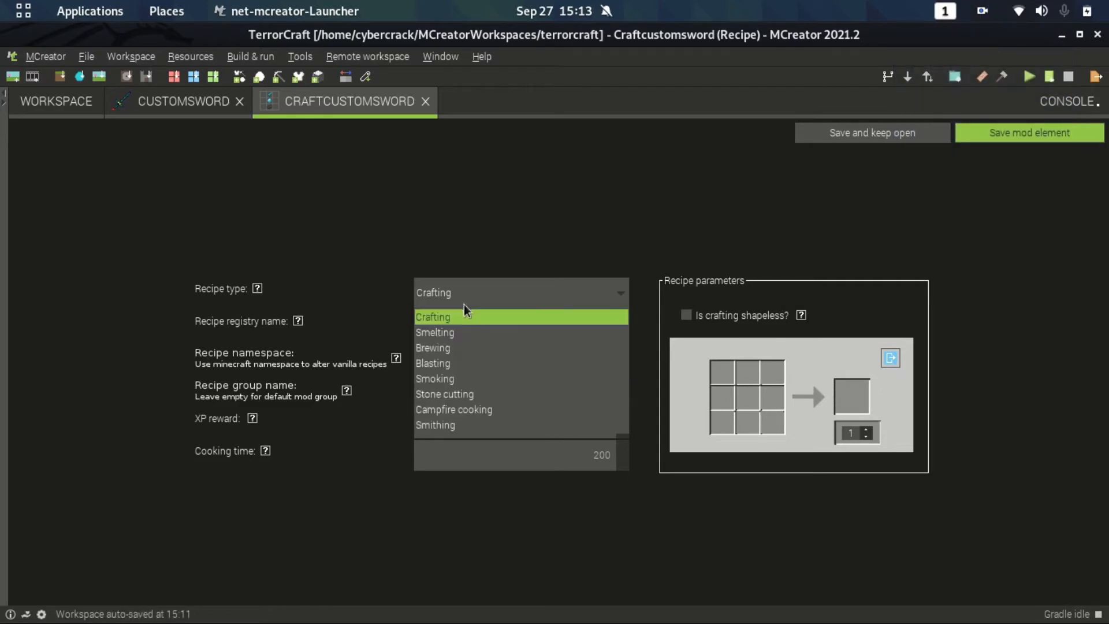
{"action": "left_click", "coordinate": [467, 329]}
{"action": "left_click", "coordinate": [454, 309]}
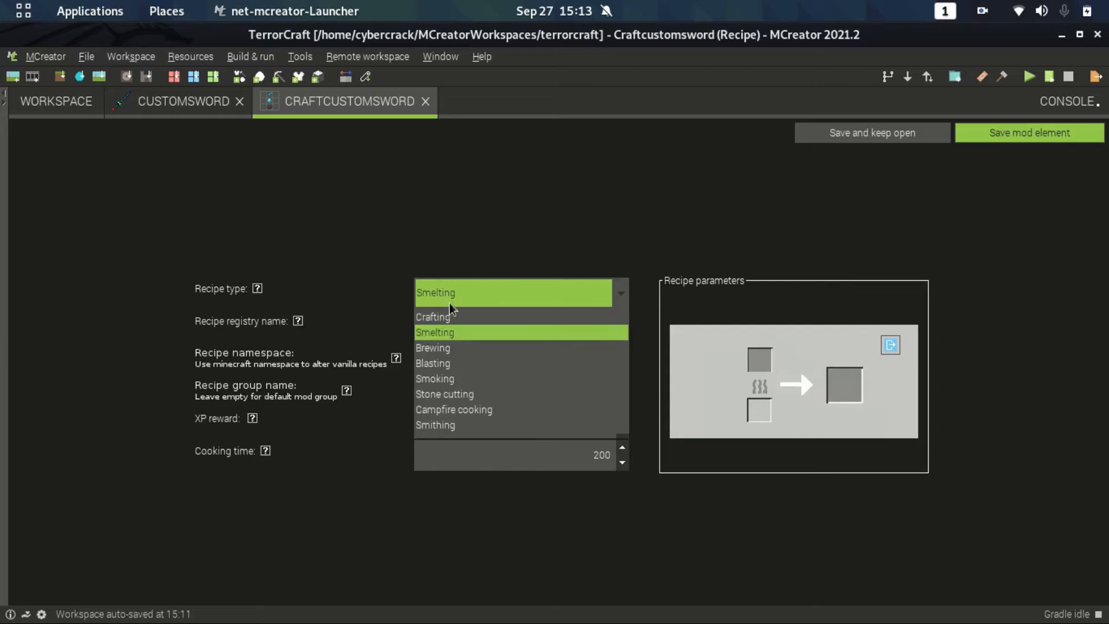
{"action": "left_click", "coordinate": [477, 369]}
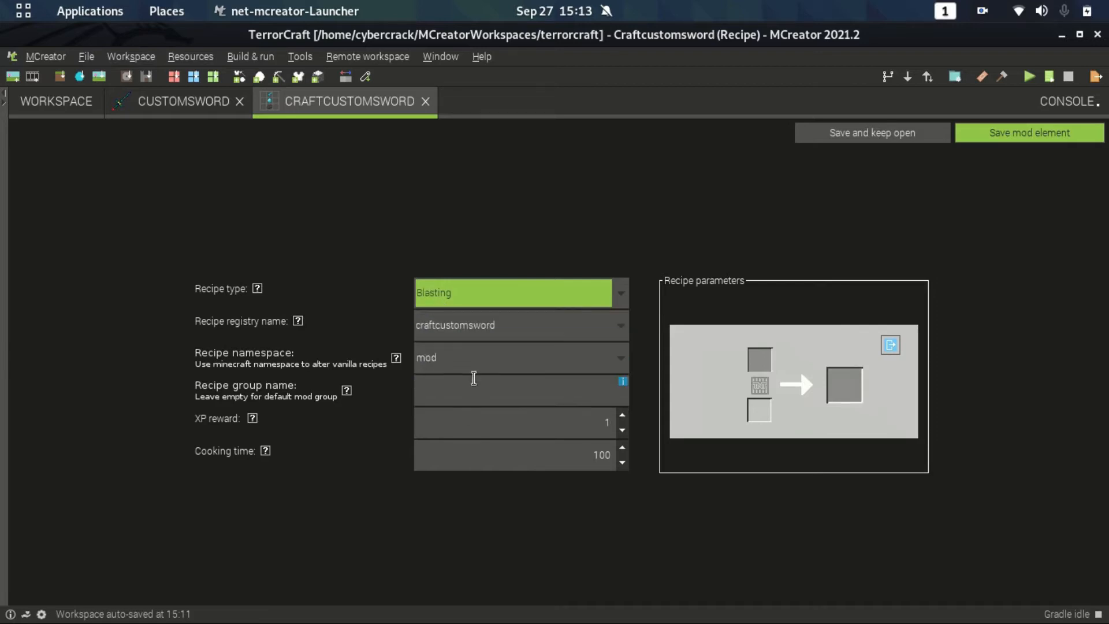
{"action": "left_click", "coordinate": [502, 304]}
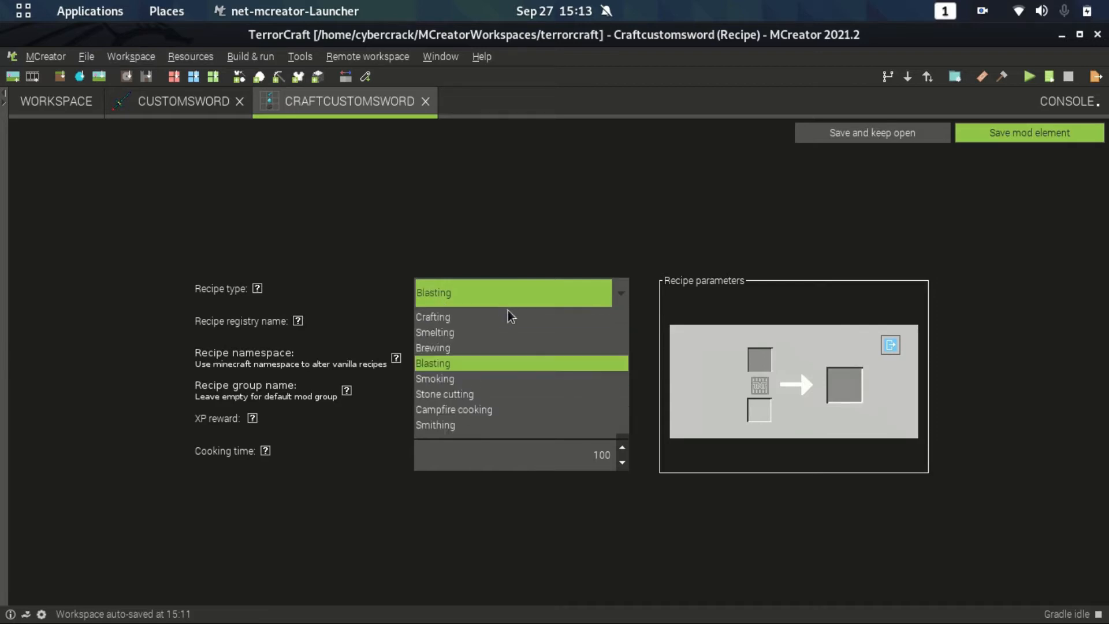
{"action": "left_click", "coordinate": [491, 378]}
{"action": "left_click", "coordinate": [505, 301]}
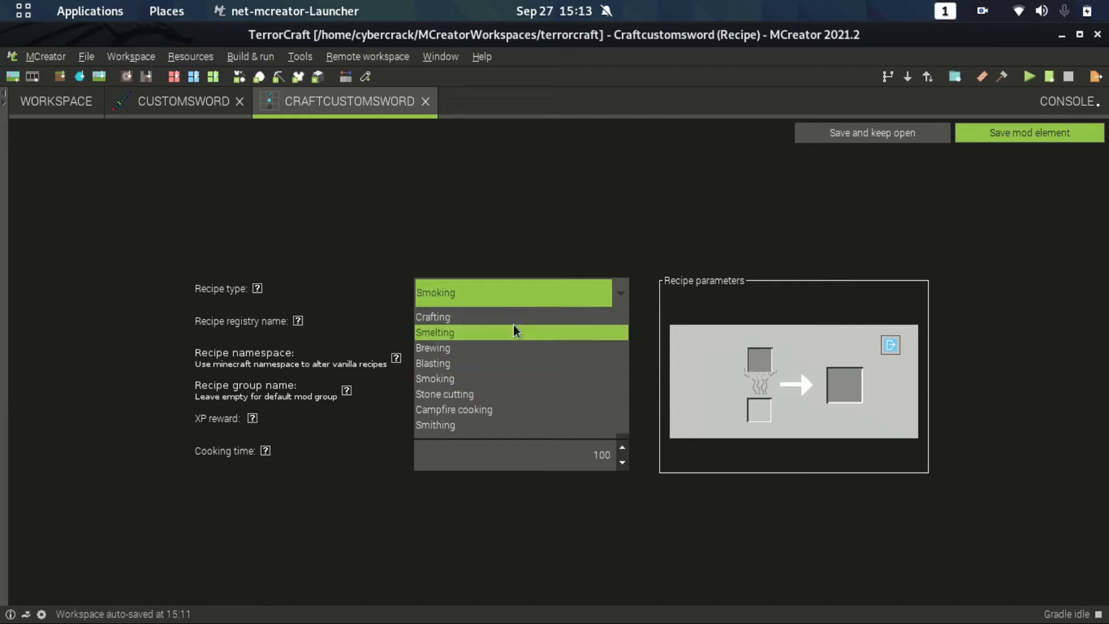
{"action": "left_click", "coordinate": [502, 409]}
{"action": "left_click", "coordinate": [508, 303]}
{"action": "left_click", "coordinate": [521, 428]}
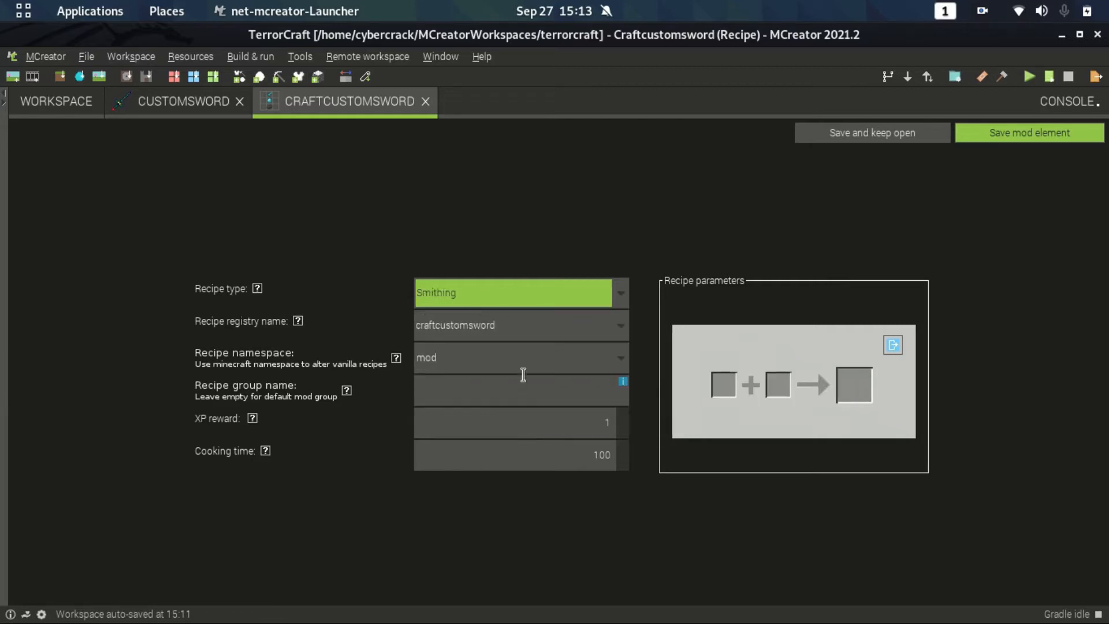
{"action": "left_click", "coordinate": [543, 292]}
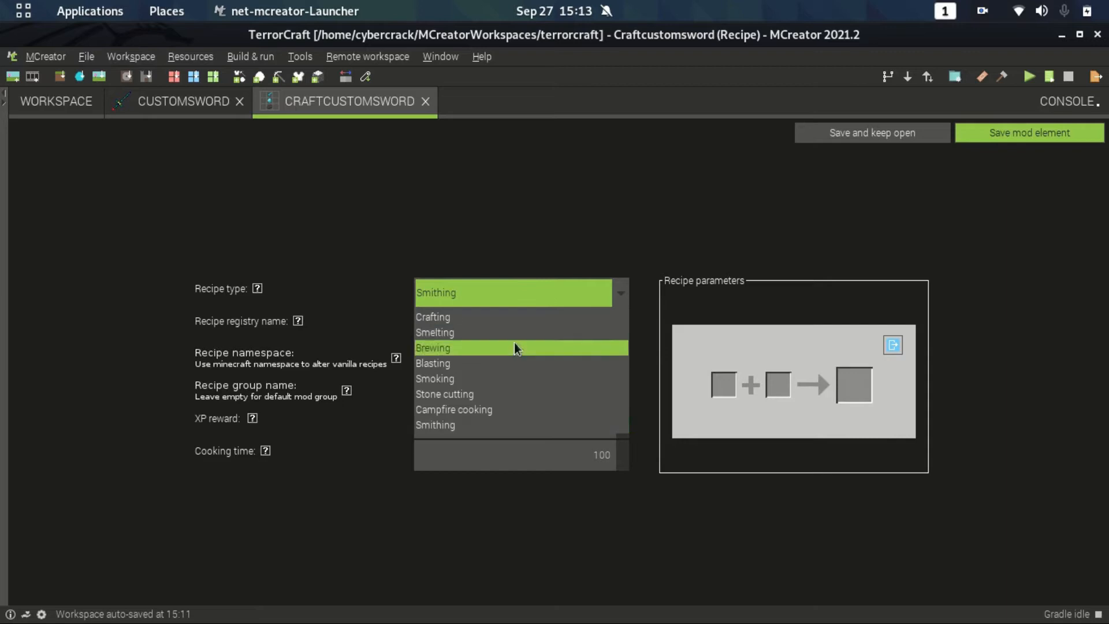
{"action": "left_click", "coordinate": [529, 317]}
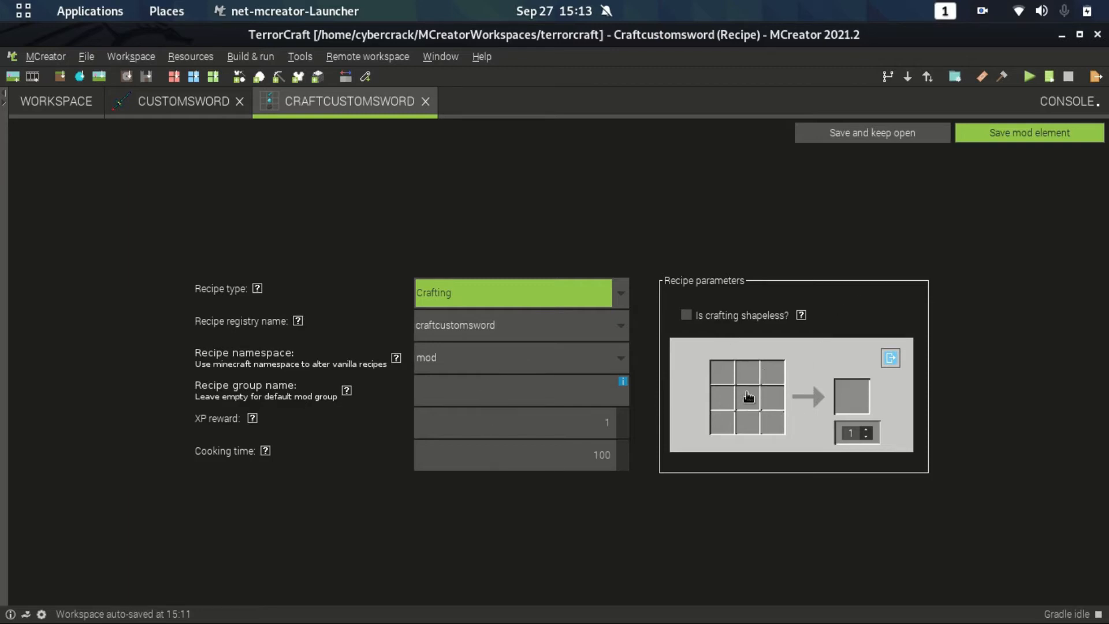
Place a Netherite Sword in the center slot of the crafting grid
{"action": "left_click", "coordinate": [748, 398]}
{"action": "type", "text": "sword"}
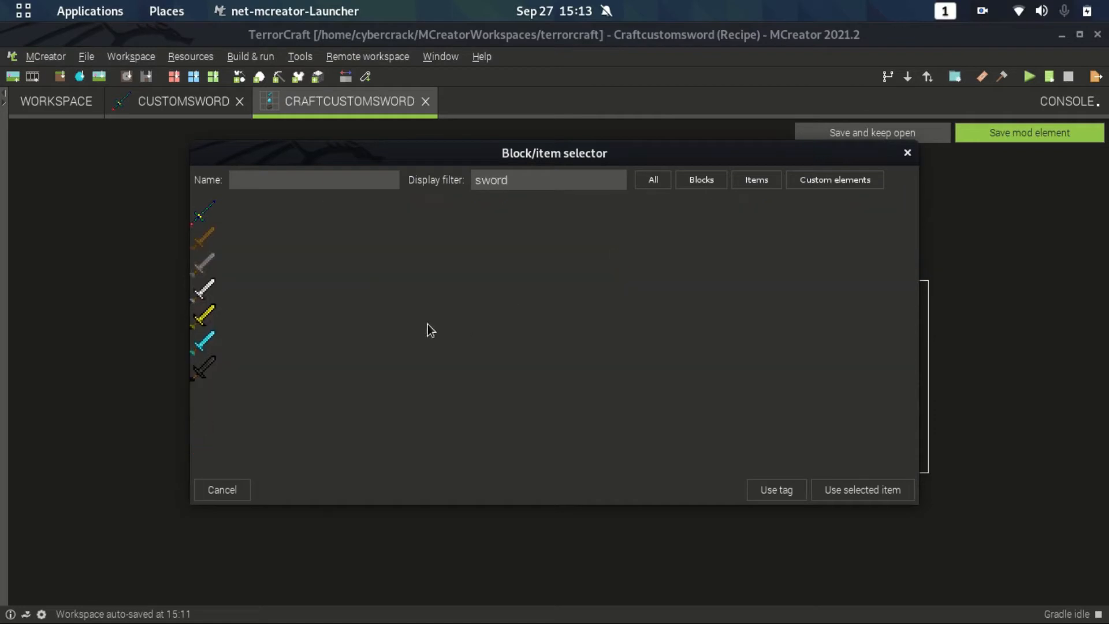
{"action": "left_click", "coordinate": [203, 368]}
{"action": "left_click", "coordinate": [847, 491]}
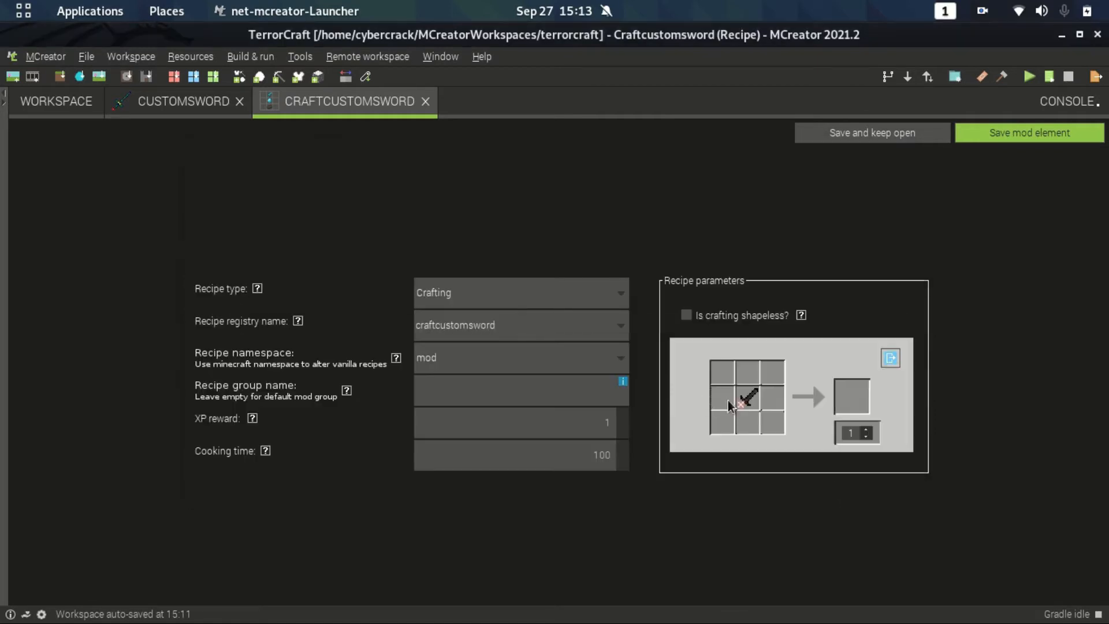
Place Netherite Ingots in the crafting slots on both sides of the sword
{"action": "left_click", "coordinate": [712, 432]}
{"action": "type", "text": "nethe"}
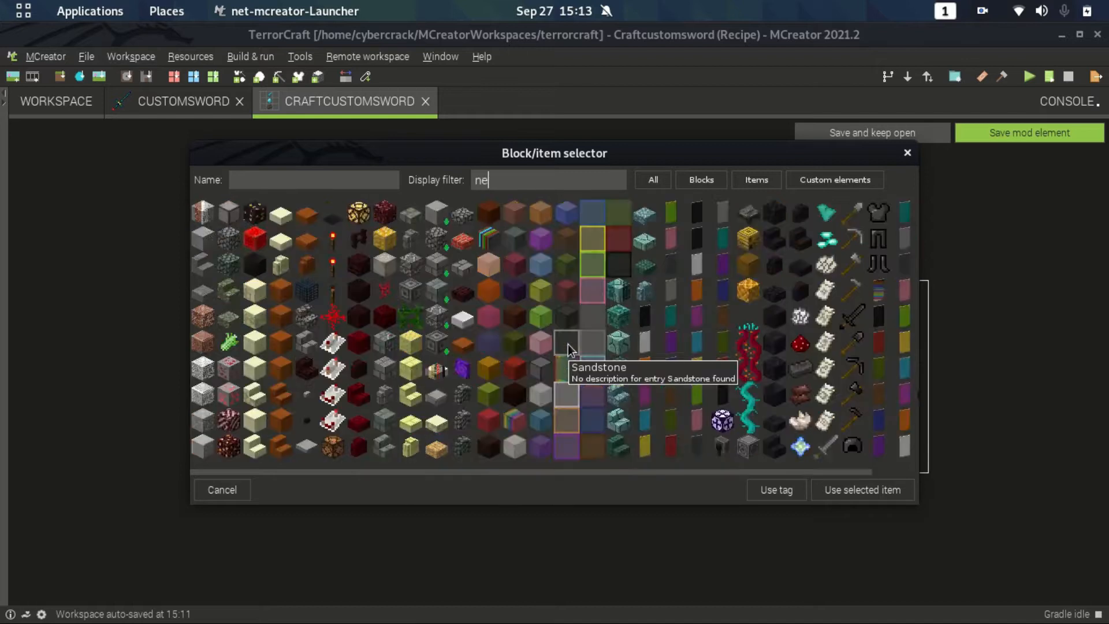
{"action": "left_click", "coordinate": [229, 447]}
{"action": "left_click", "coordinate": [862, 489]}
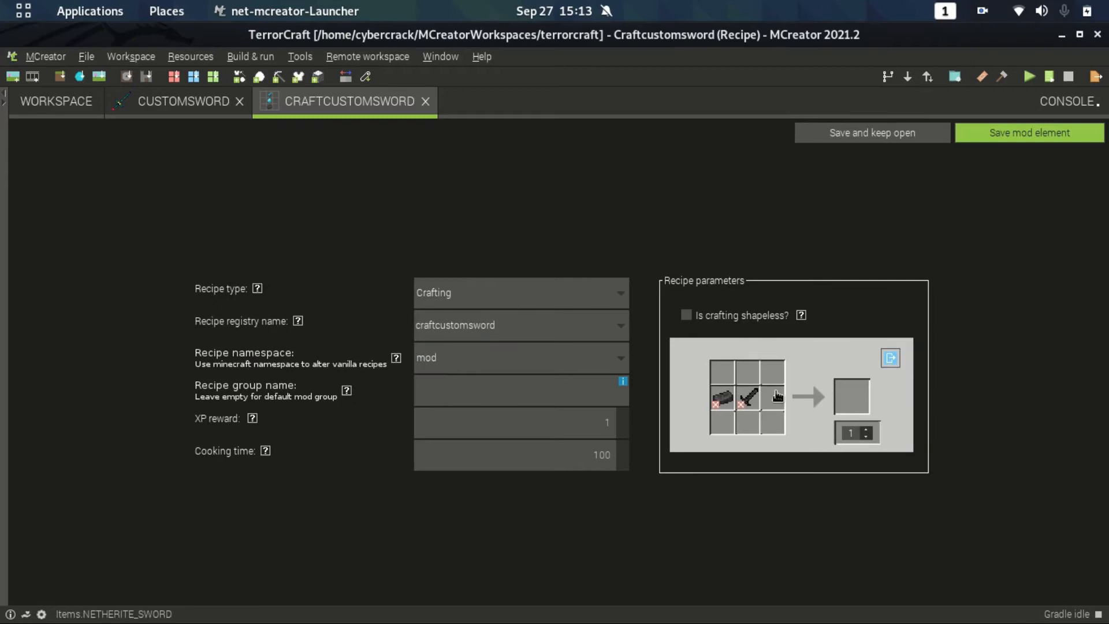
{"action": "left_click", "coordinate": [778, 398]}
{"action": "type", "text": "neth"}
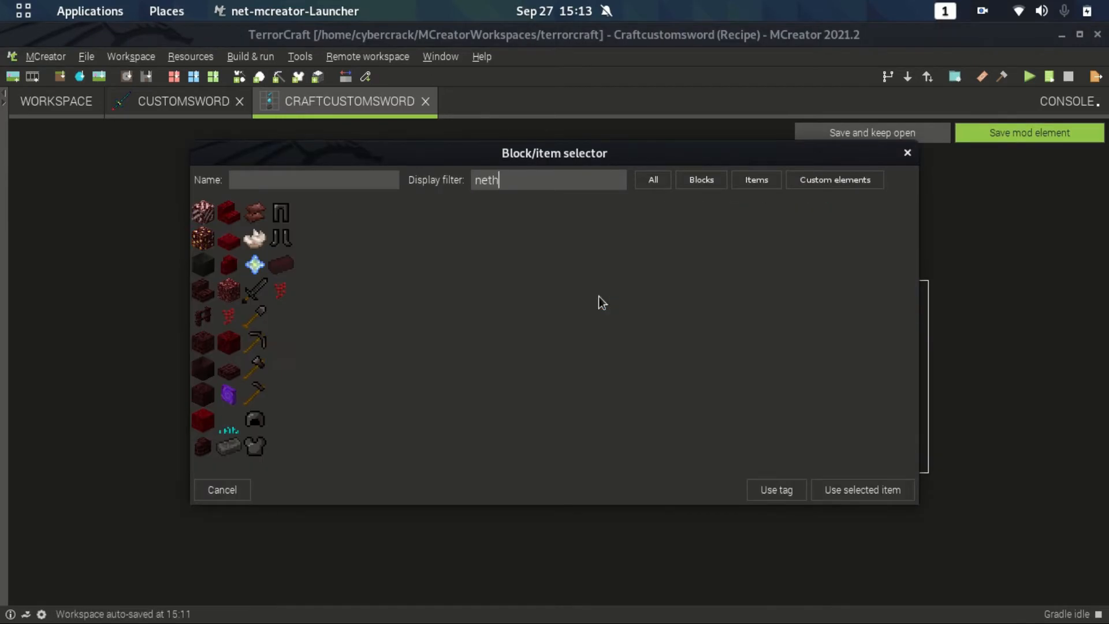
{"action": "left_click", "coordinate": [230, 397]}
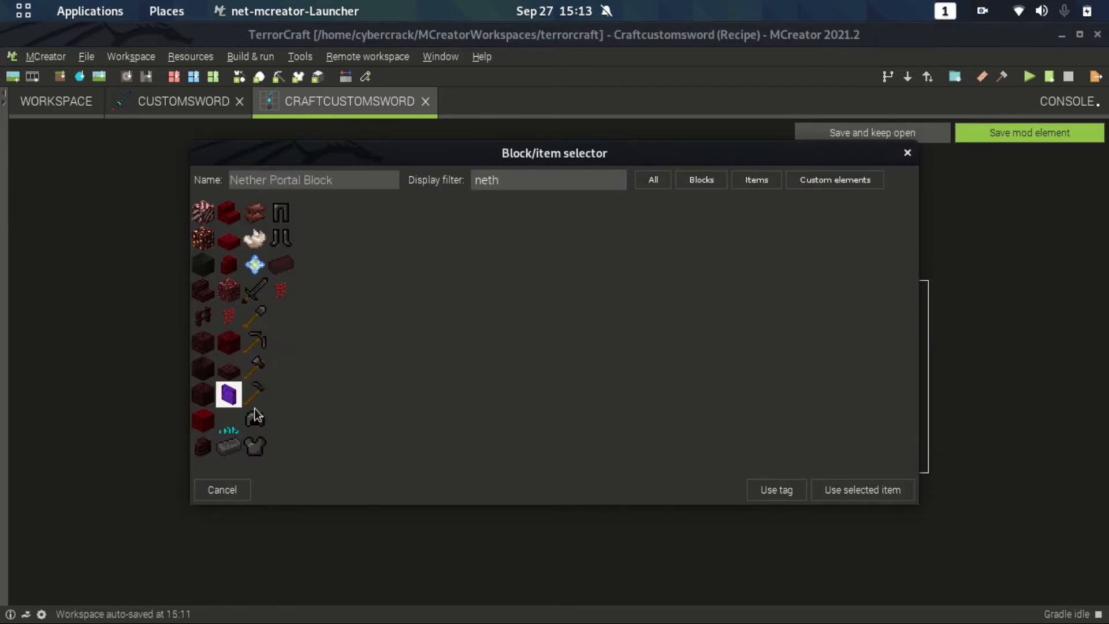
{"action": "left_click", "coordinate": [253, 422]}
{"action": "left_click", "coordinate": [230, 446]}
{"action": "left_click", "coordinate": [833, 491]}
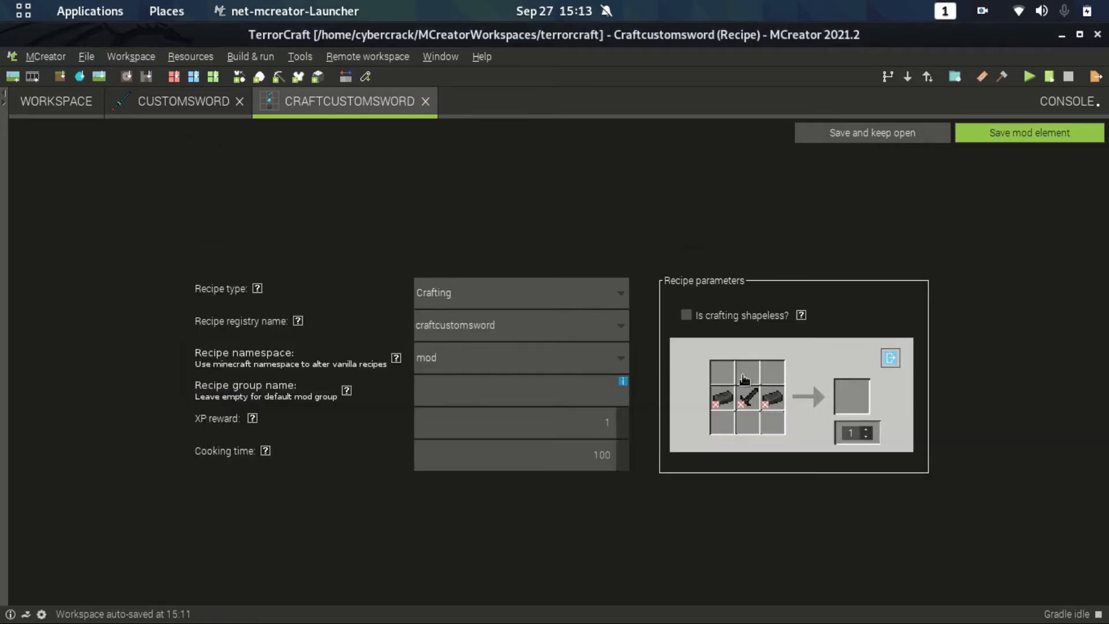
Place Diamonds in the crafting slots directly above and below the sword
{"action": "left_click", "coordinate": [745, 379]}
{"action": "type", "text": "diam"}
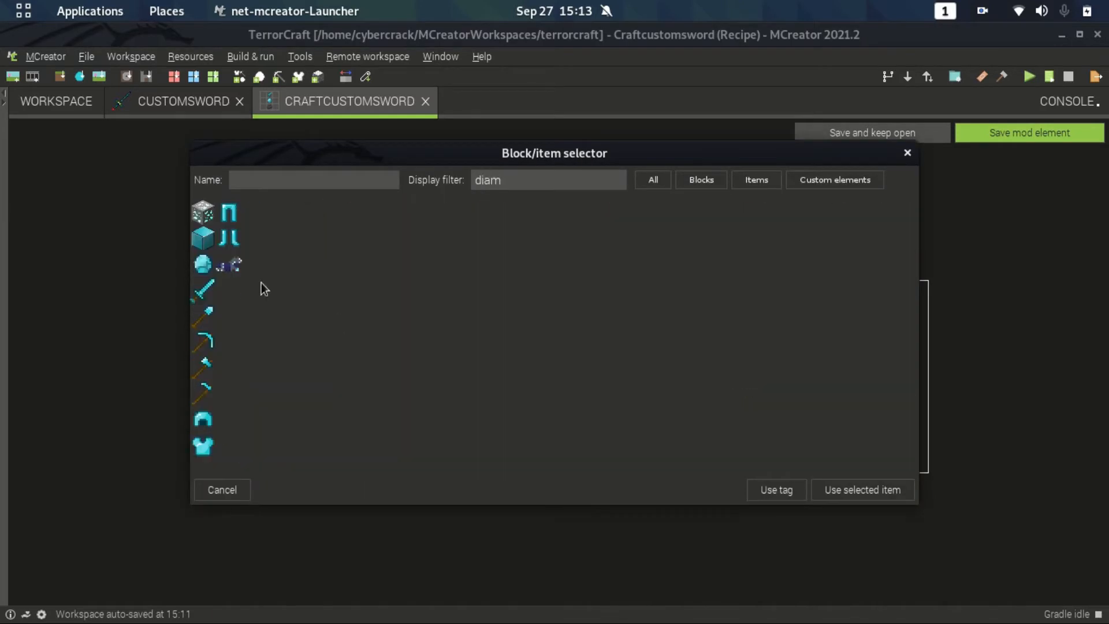
{"action": "left_click", "coordinate": [226, 265]}
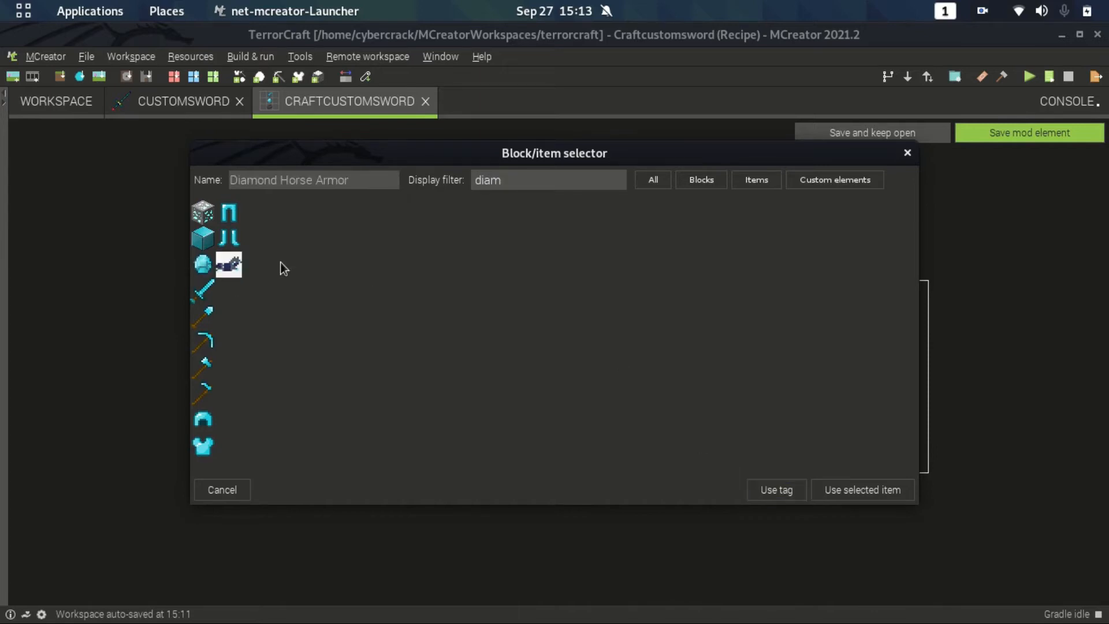
{"action": "left_click", "coordinate": [203, 264]}
{"action": "left_click", "coordinate": [826, 491]}
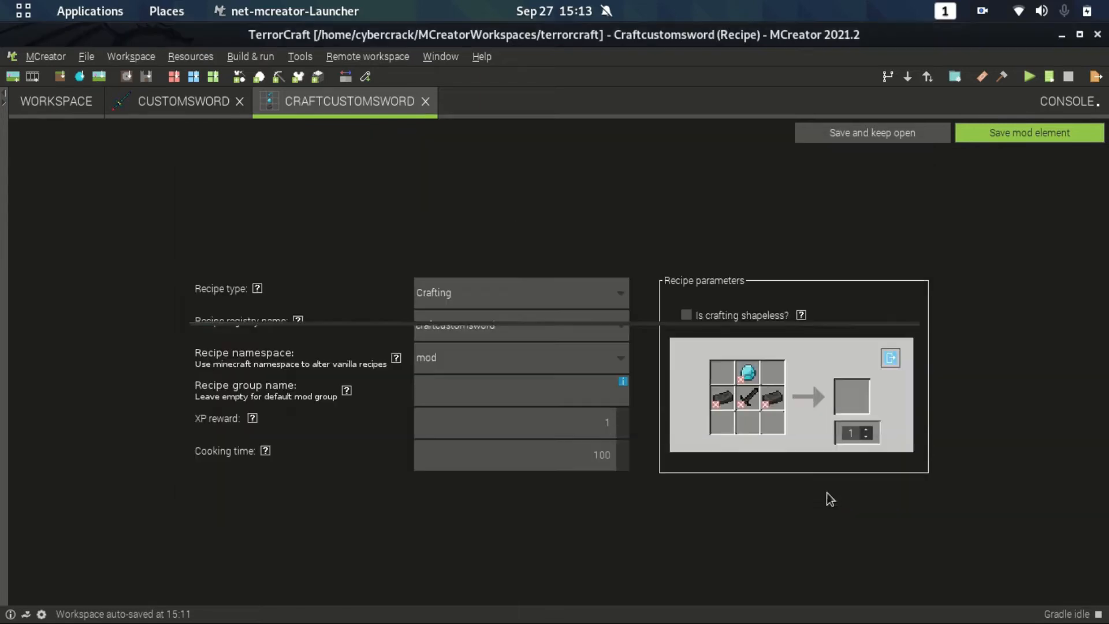
{"action": "left_click", "coordinate": [748, 440]}
{"action": "type", "text": "diam"}
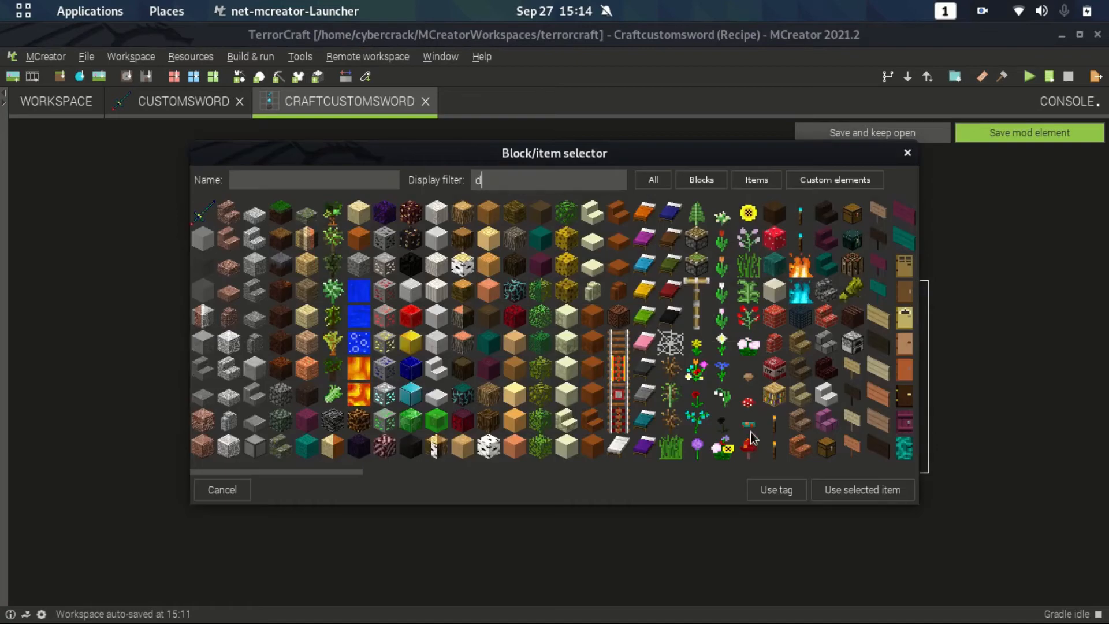
{"action": "left_click", "coordinate": [199, 263]}
{"action": "left_click", "coordinate": [820, 498]}
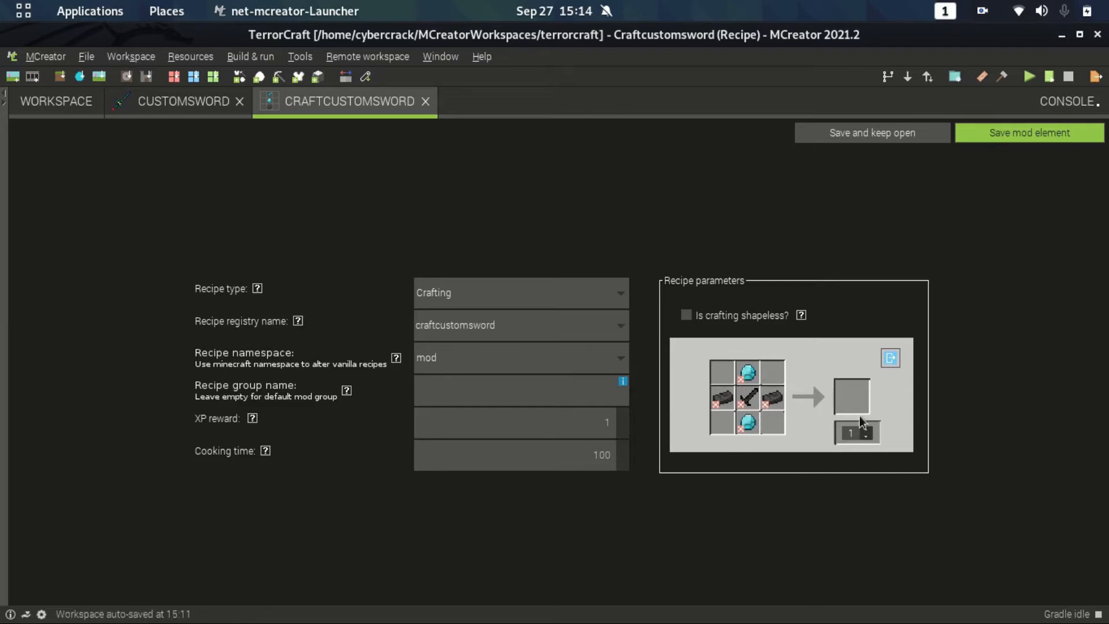
Set the CustomSword tool as the result item of the crafting recipe
{"action": "left_click", "coordinate": [861, 400]}
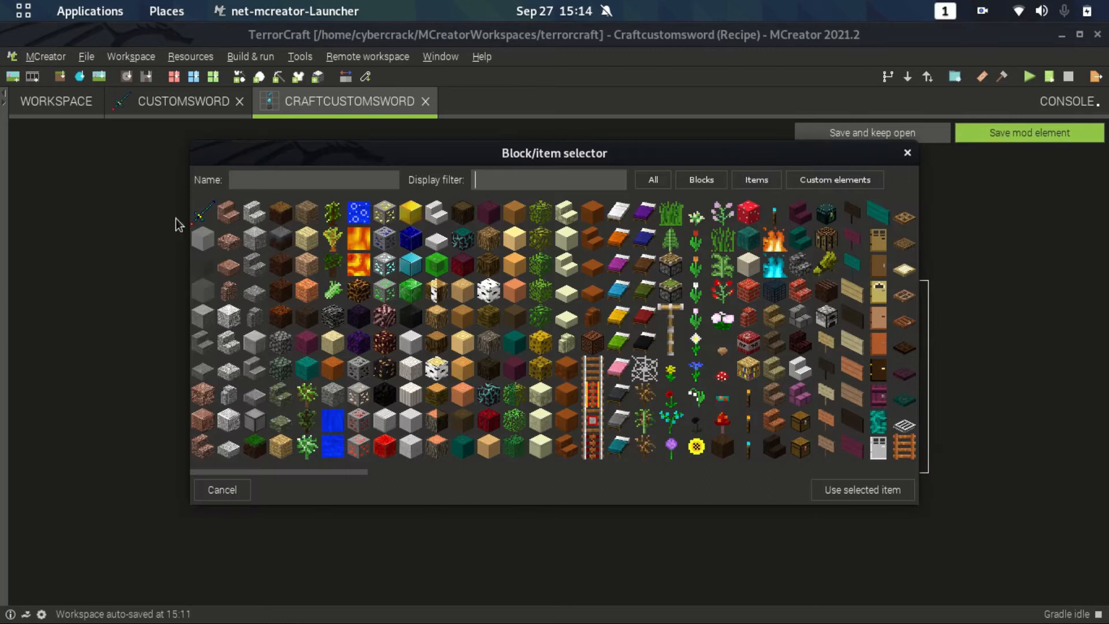
{"action": "left_click", "coordinate": [198, 211]}
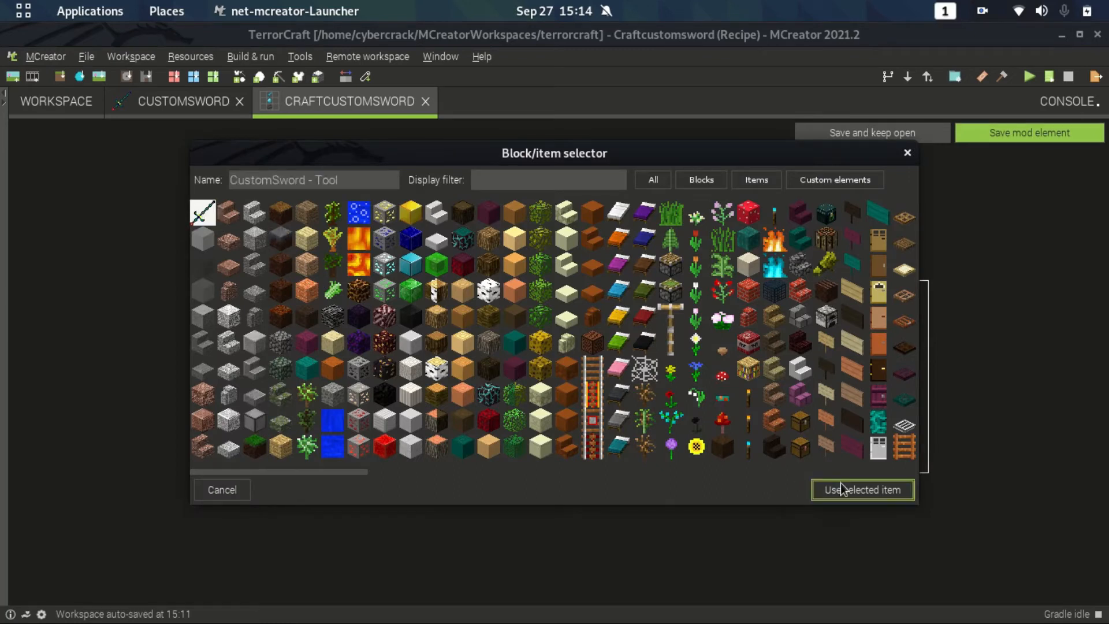
{"action": "left_click", "coordinate": [202, 231]}
{"action": "left_click", "coordinate": [201, 222]}
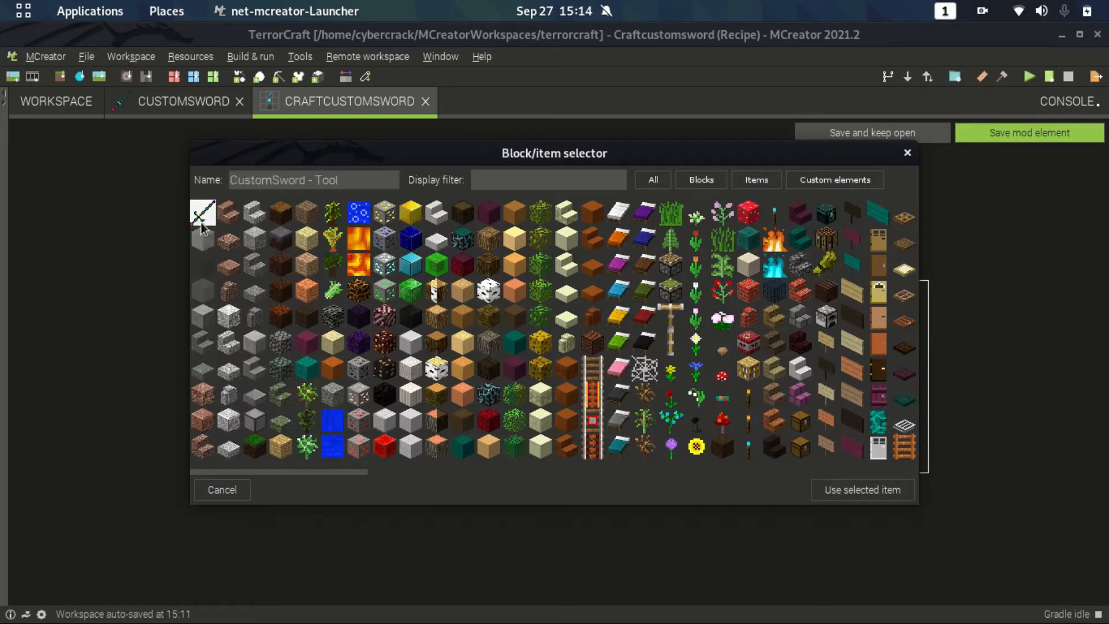
{"action": "left_click", "coordinate": [829, 488]}
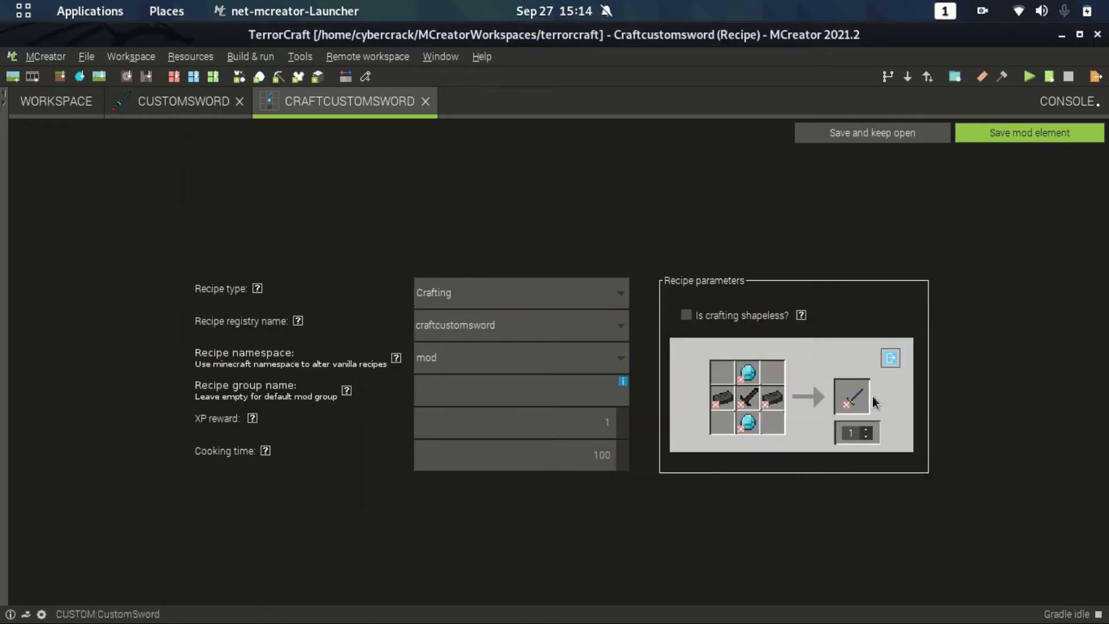
Try raising the recipe's output amount and bring it back to 1
{"action": "left_click", "coordinate": [866, 429]}
{"action": "left_click", "coordinate": [866, 430]}
{"action": "left_click", "coordinate": [866, 430]}
{"action": "left_click", "coordinate": [866, 430]}
{"action": "left_click", "coordinate": [866, 430]}
{"action": "left_click", "coordinate": [866, 430]}
{"action": "left_click", "coordinate": [866, 436]}
{"action": "left_click", "coordinate": [866, 436]}
{"action": "left_click", "coordinate": [866, 435]}
{"action": "left_click", "coordinate": [866, 435]}
{"action": "left_click", "coordinate": [866, 435]}
{"action": "left_click", "coordinate": [866, 436]}
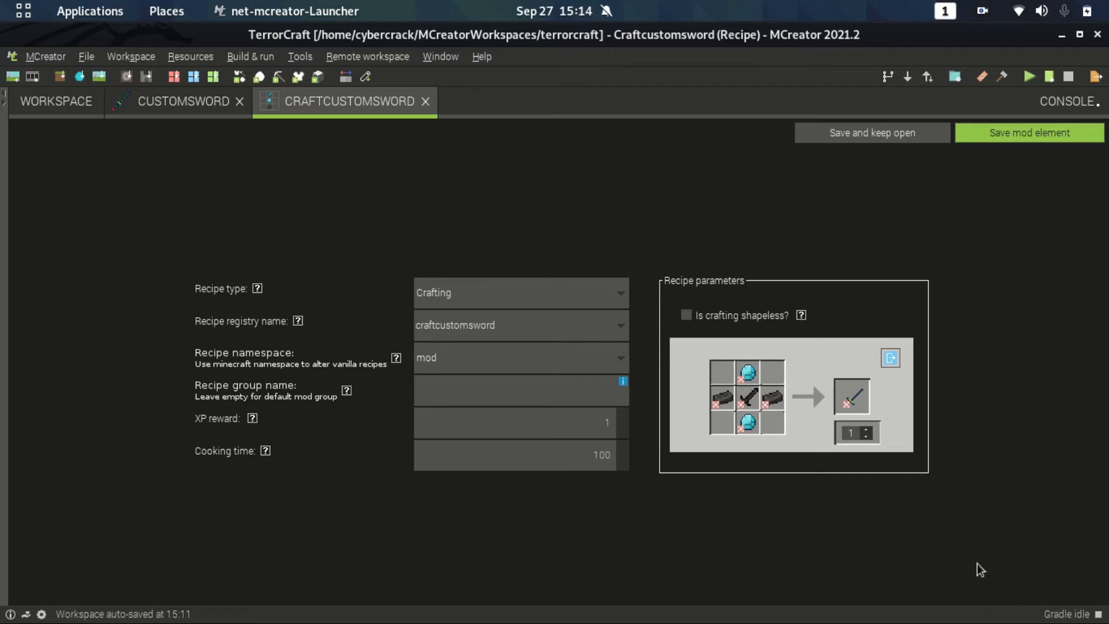
Save the recipe element and create a creative tab element named CustomModCreativeTab
{"action": "left_click", "coordinate": [995, 138]}
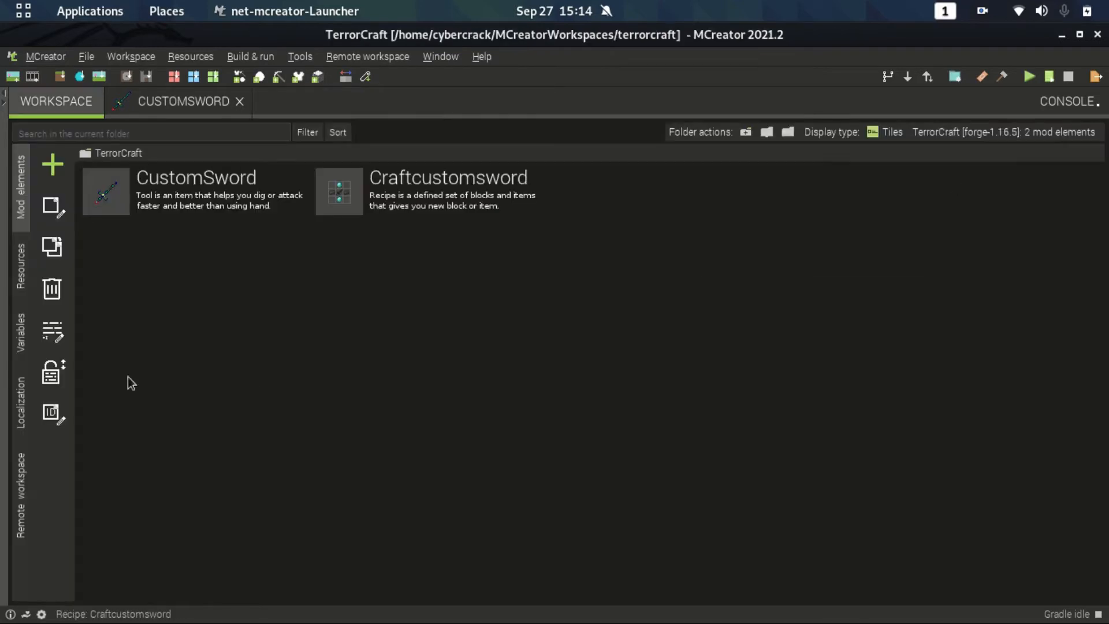
{"action": "left_click", "coordinate": [53, 164]}
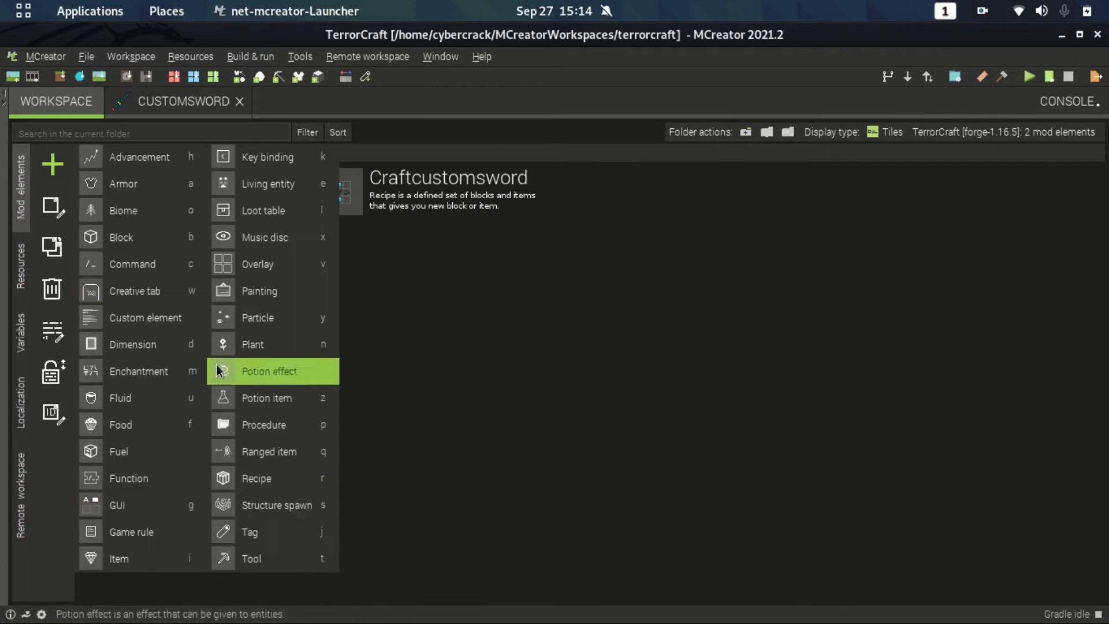
{"action": "left_click", "coordinate": [146, 287]}
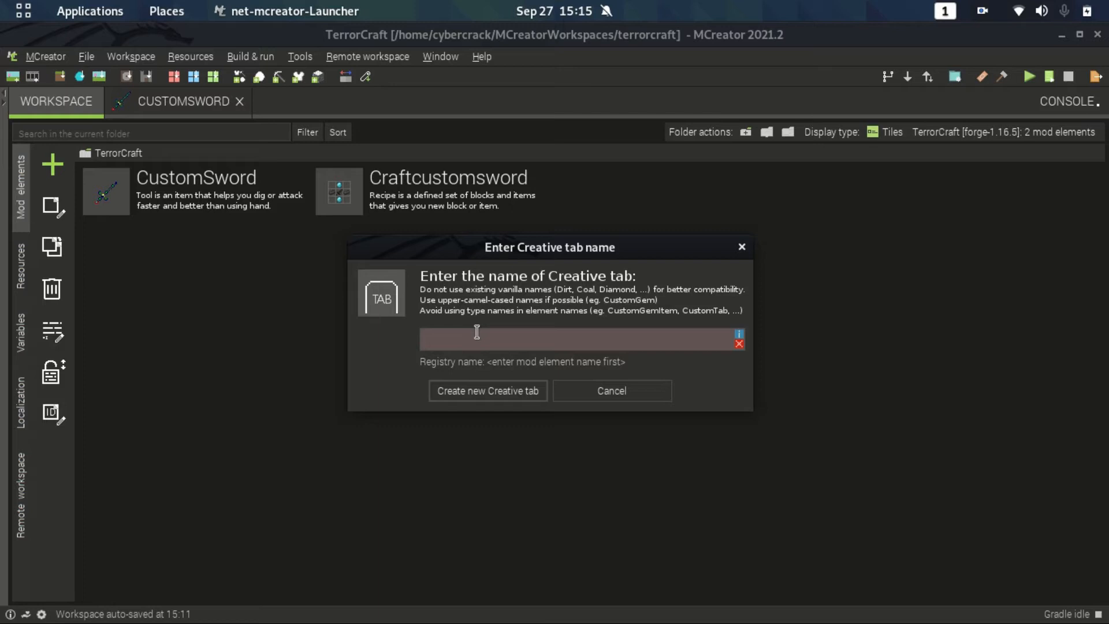
{"action": "type", "text": "Custom"}
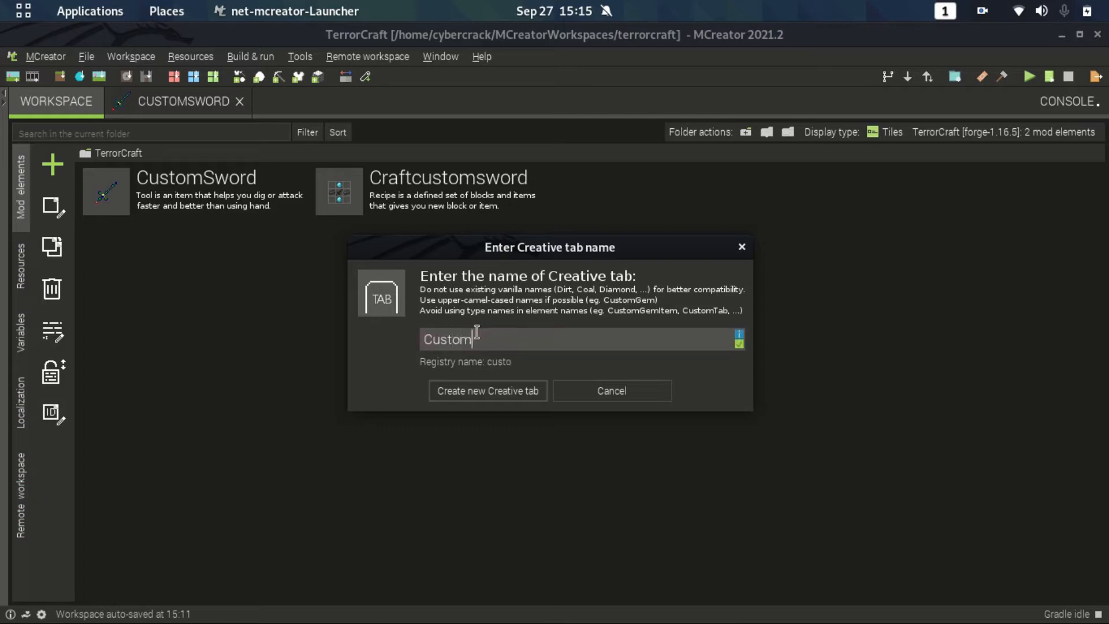
{"action": "type", "text": "ModCretiveTab"}
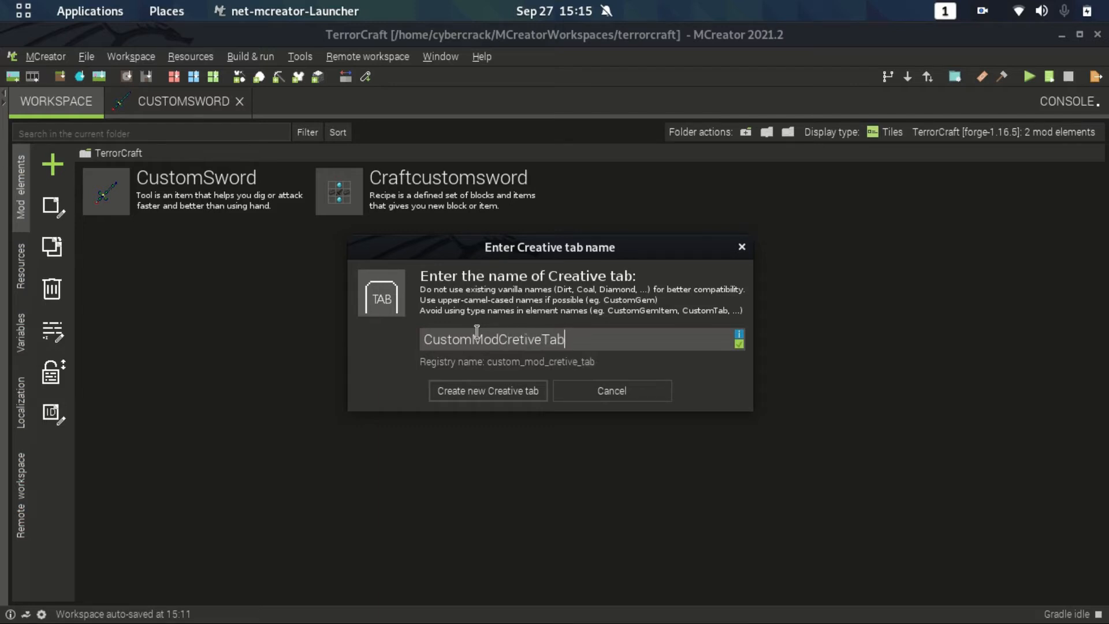
{"action": "left_click", "coordinate": [521, 338]}
{"action": "type", "text": "a"}
{"action": "left_click", "coordinate": [512, 387]}
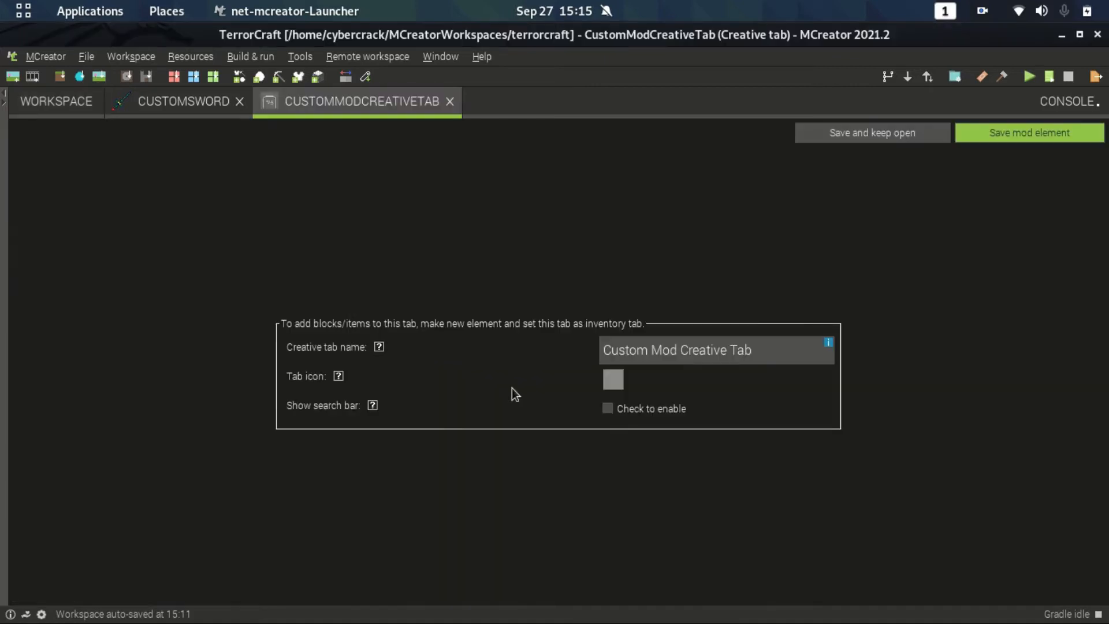
Search the tab icon items for "golde" and "pot", and clear the filter again
{"action": "left_click", "coordinate": [613, 379]}
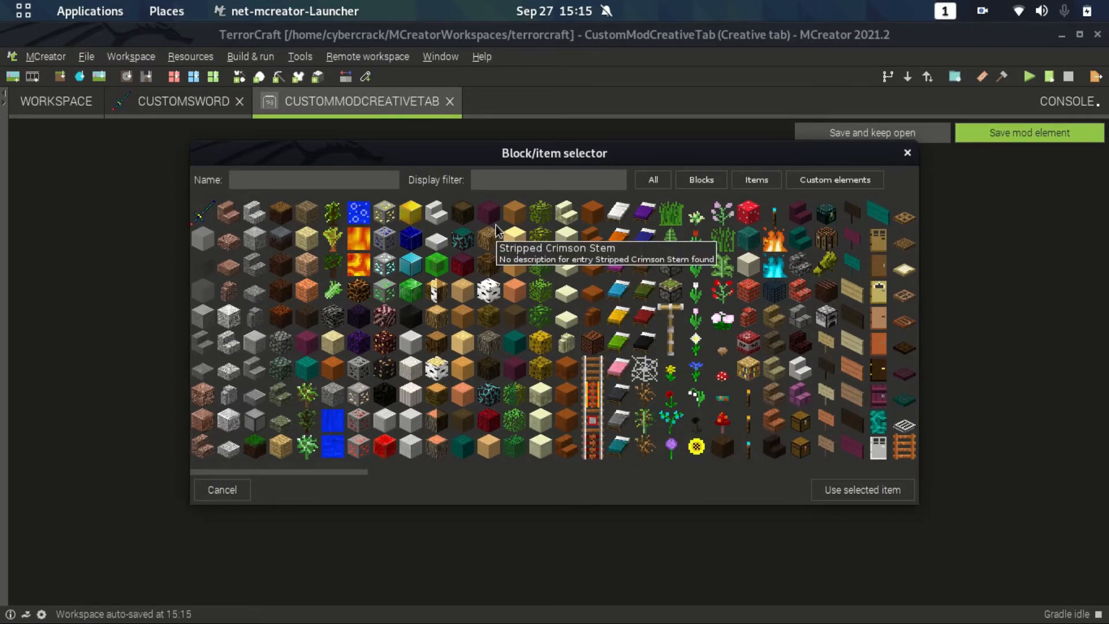
{"action": "type", "text": "golde"}
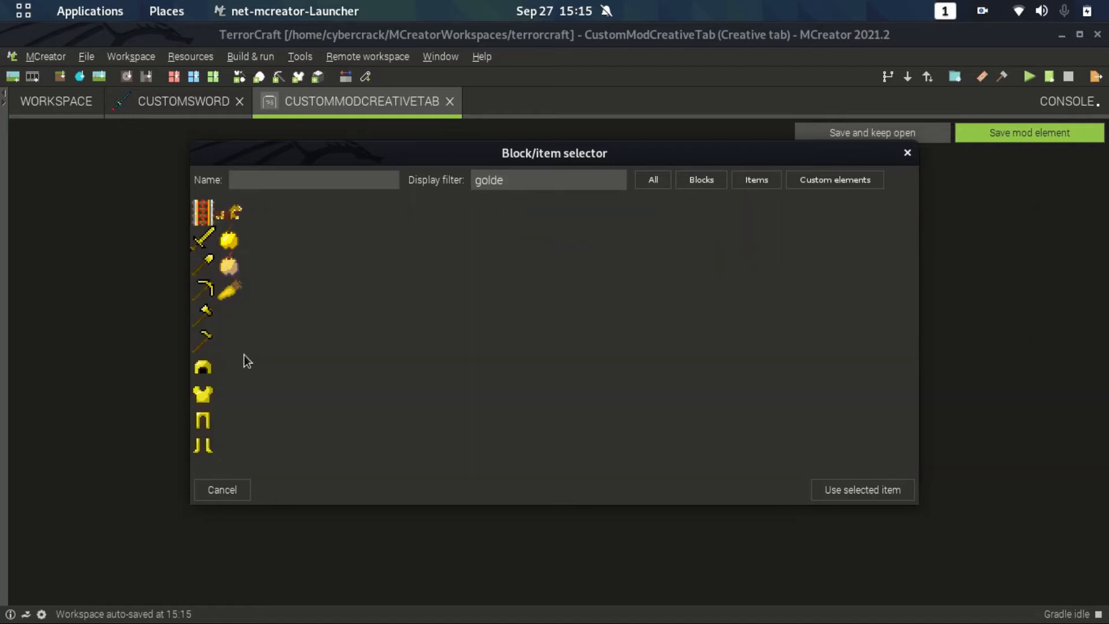
{"action": "key", "text": "BackSpace"}
{"action": "key", "text": "BackSpace"}
{"action": "key", "text": "BackSpace"}
{"action": "key", "text": "BackSpace"}
{"action": "key", "text": "BackSpace"}
{"action": "type", "text": "p"}
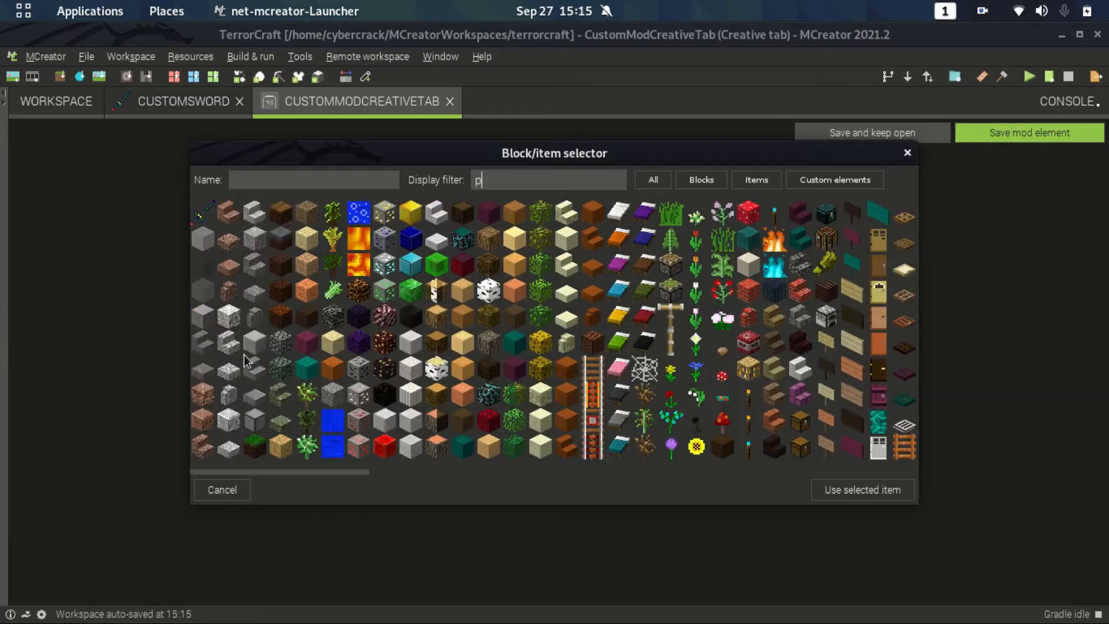
{"action": "type", "text": "ot"}
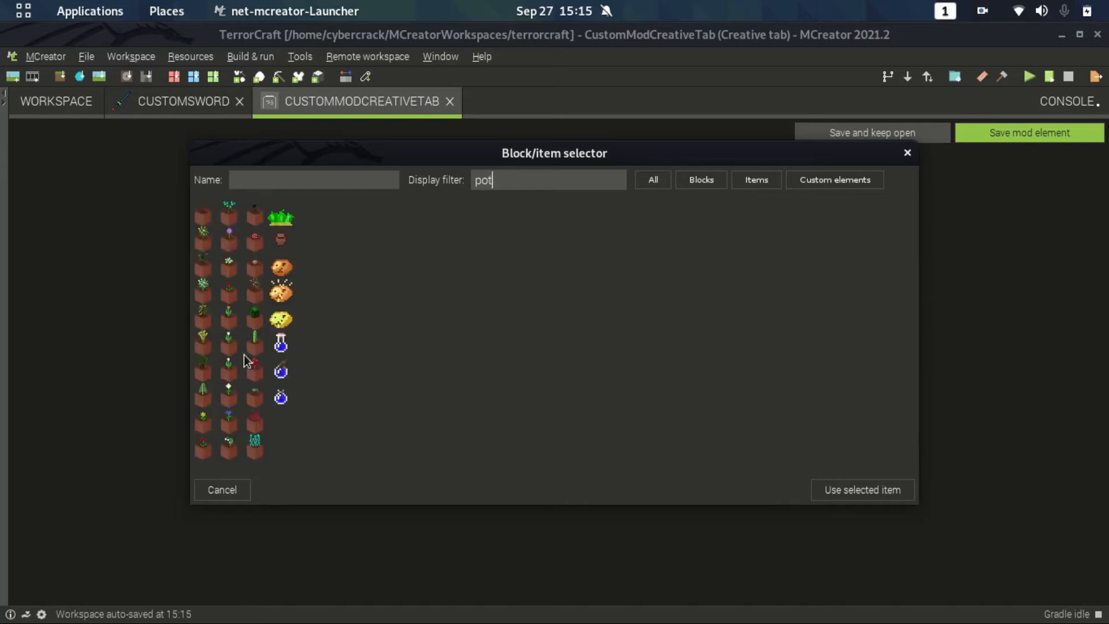
{"action": "key", "text": "BackSpace"}
{"action": "key", "text": "BackSpace"}
{"action": "key", "text": "BackSpace"}
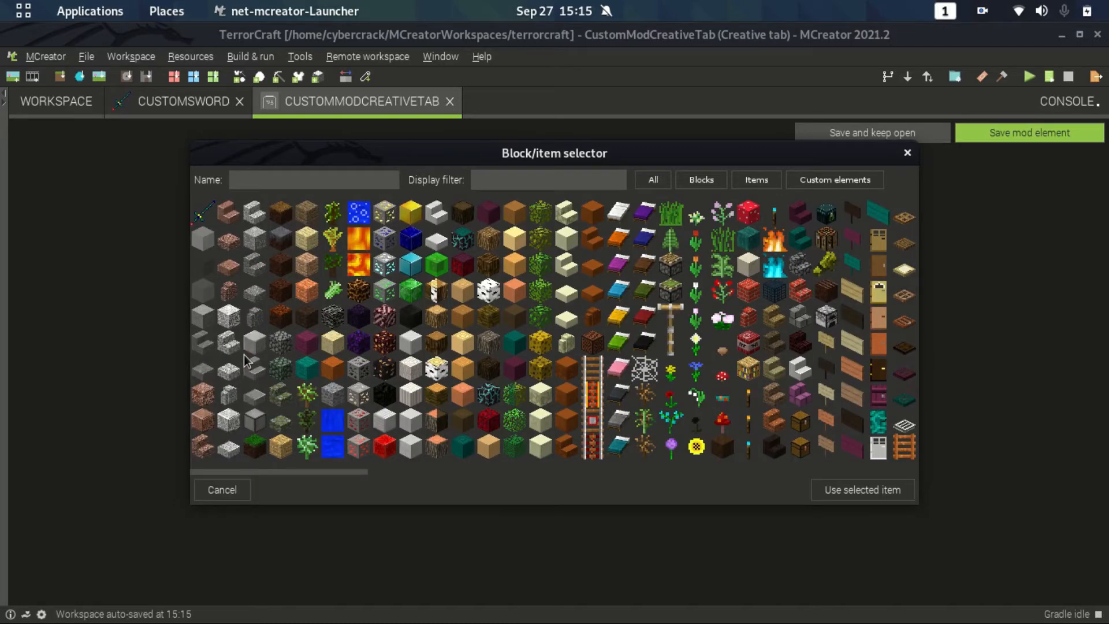
Use the CustomSword tool as the creative tab's icon and save the element
{"action": "left_click", "coordinate": [202, 213]}
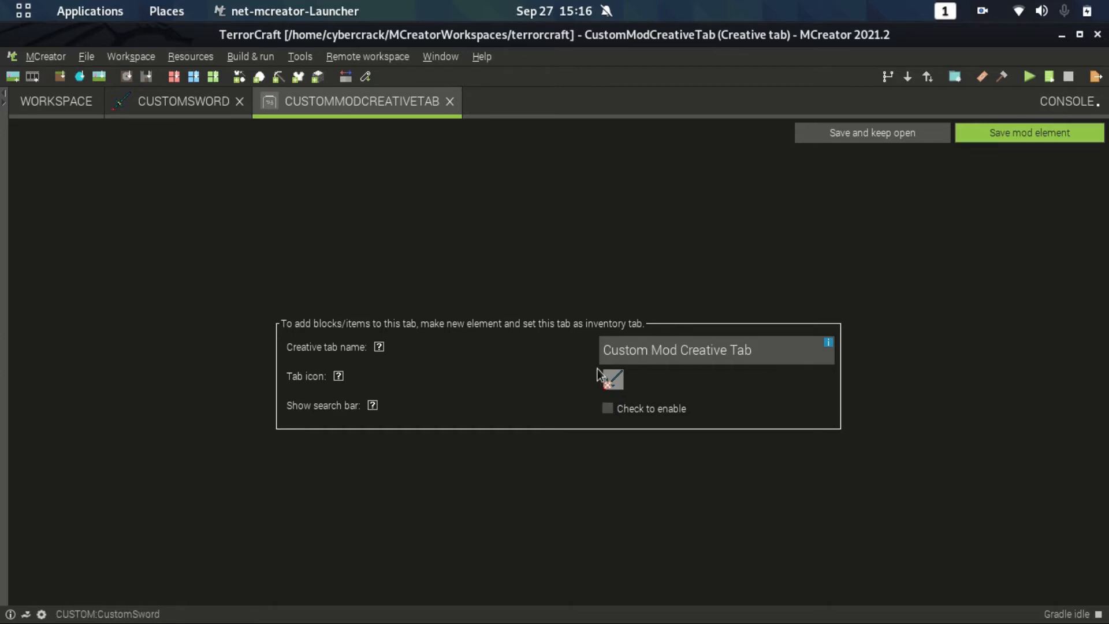
{"action": "left_click", "coordinate": [1014, 133]}
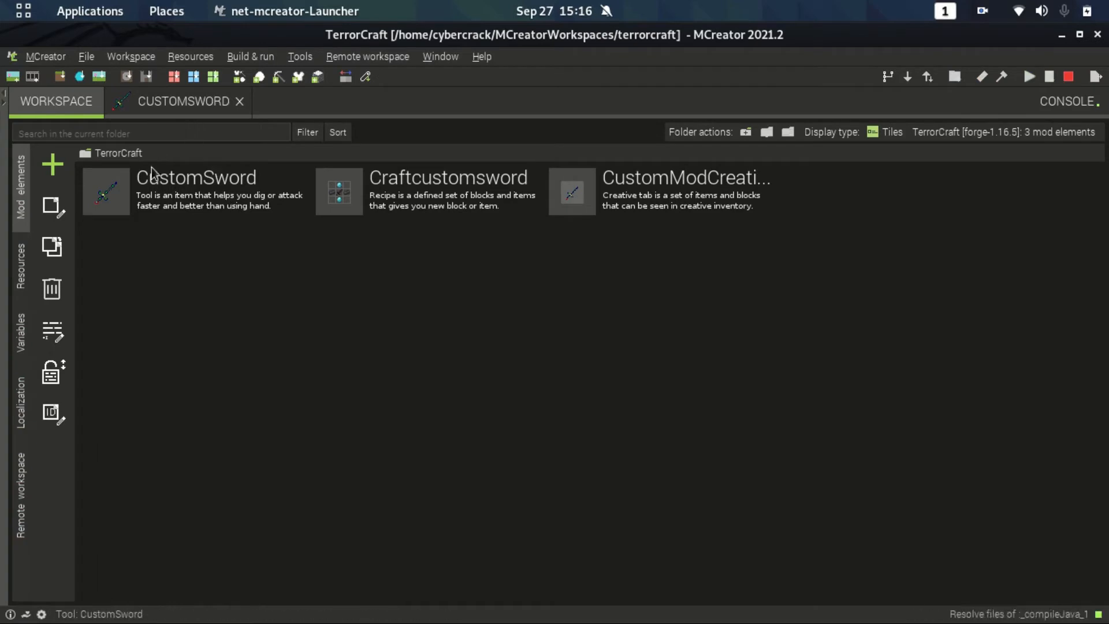
Create a living entity element named LordTutorial and bring its visual and sound settings into view
{"action": "left_click", "coordinate": [52, 165]}
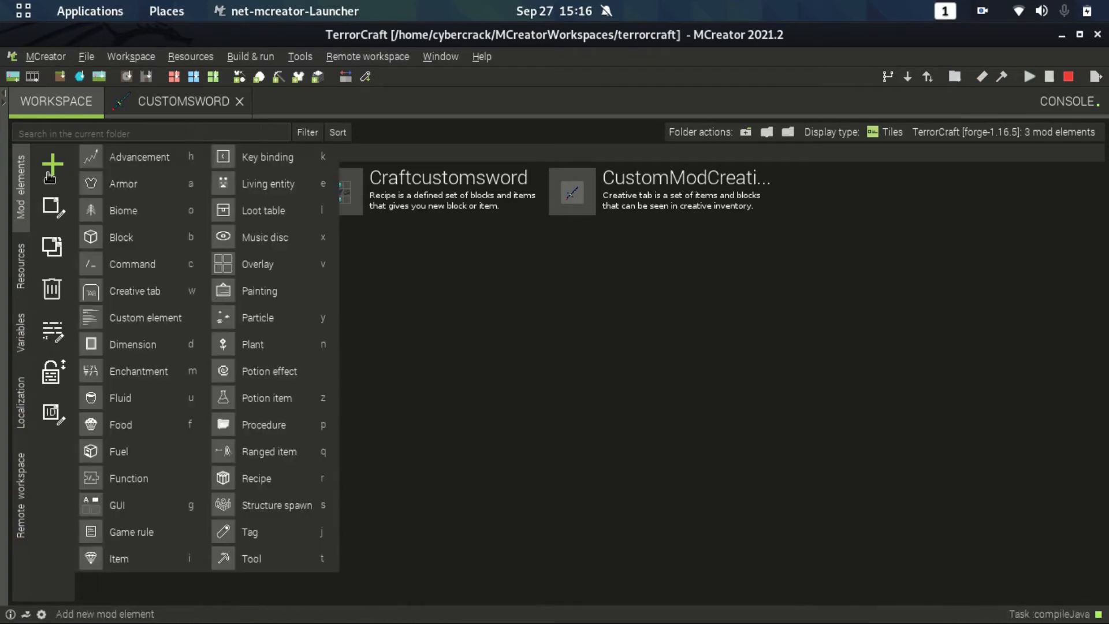
{"action": "left_click", "coordinate": [222, 184]}
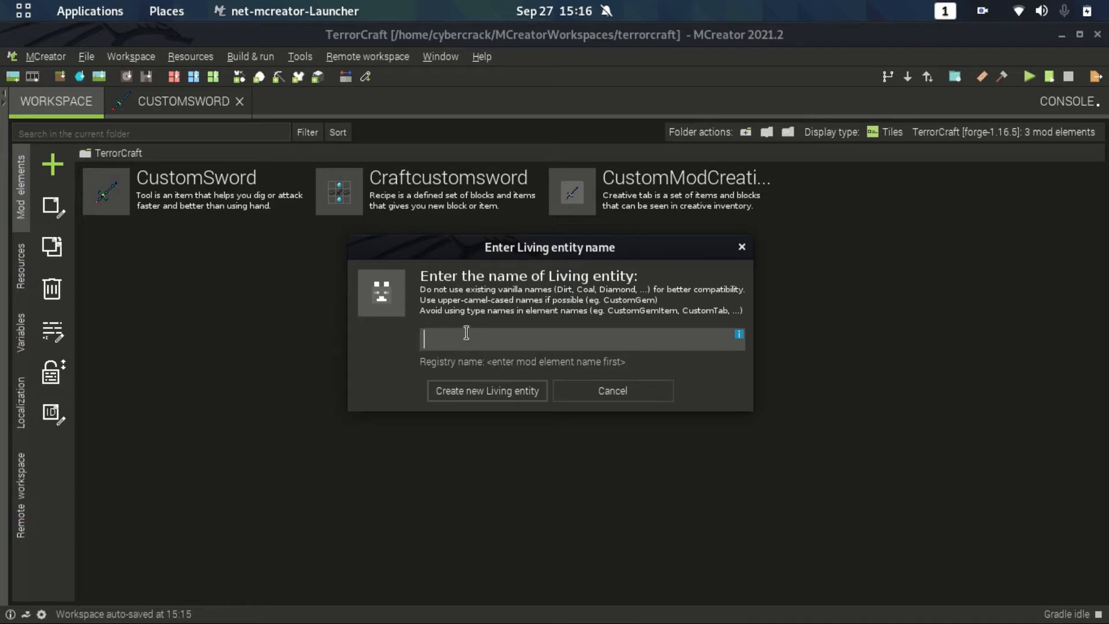
{"action": "type", "text": "LordTutorial"}
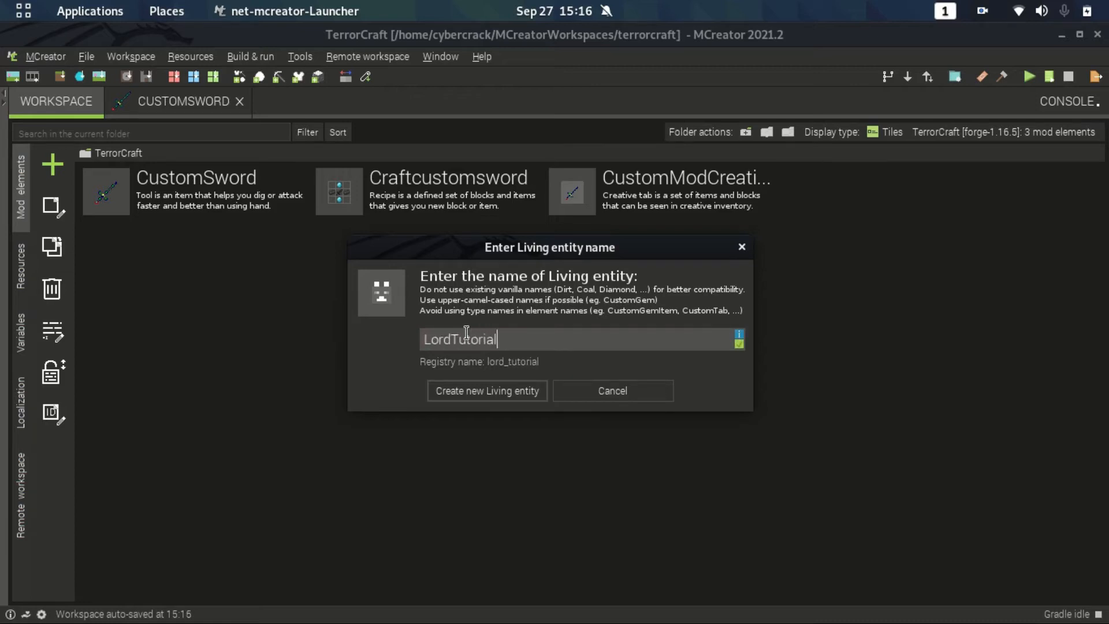
{"action": "left_click", "coordinate": [487, 393]}
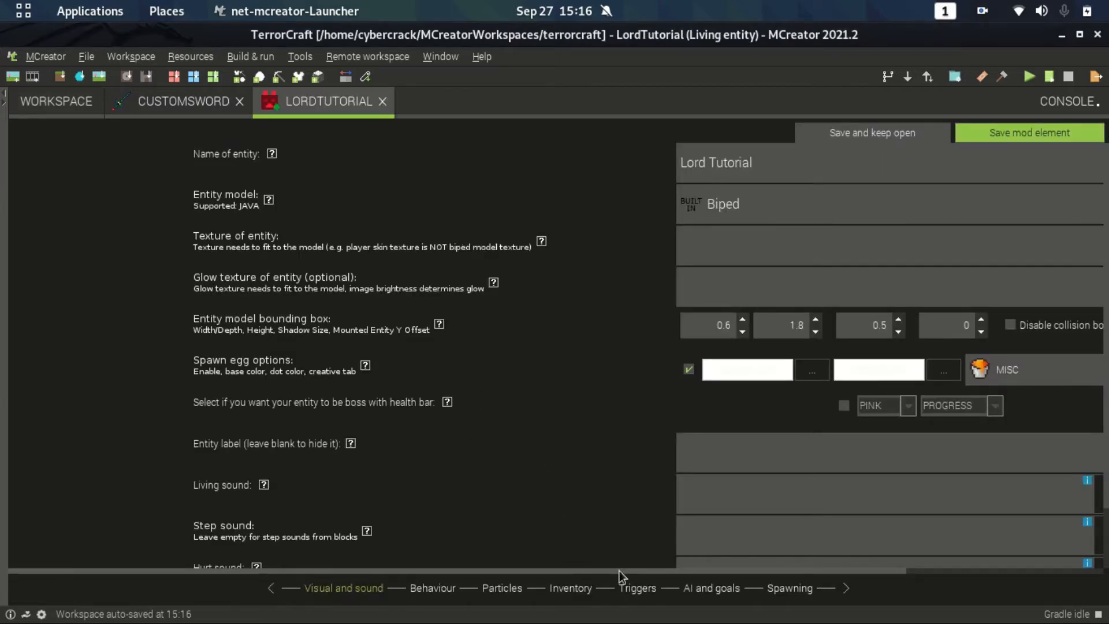
{"action": "left_click_drag", "start_coordinate": [619, 571], "coordinate": [727, 607]}
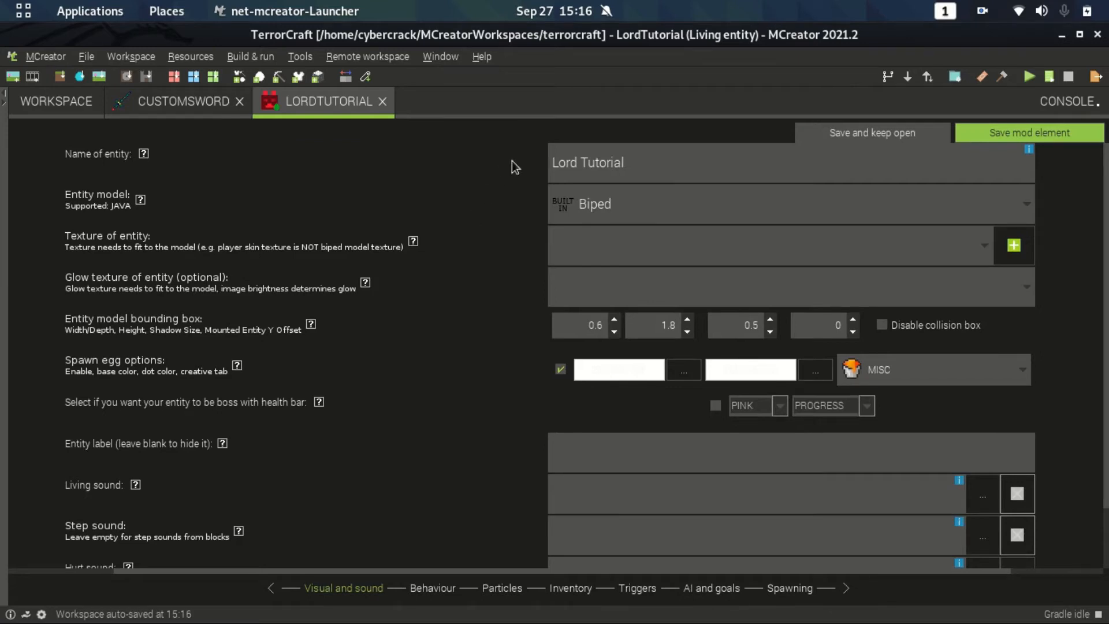
Choose the built-in Biped model as the entity model for Lord Tutorial
{"action": "left_click", "coordinate": [581, 192]}
{"action": "left_click", "coordinate": [572, 217]}
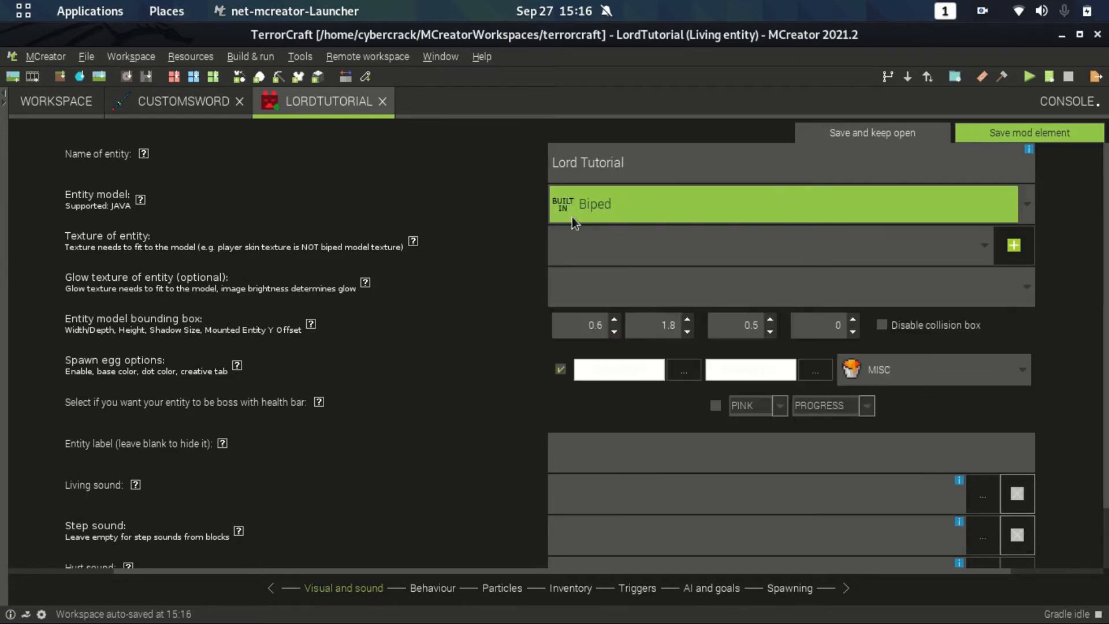
{"action": "left_click", "coordinate": [572, 218]}
{"action": "left_click", "coordinate": [572, 218]}
{"action": "left_click", "coordinate": [662, 208]}
{"action": "left_click", "coordinate": [663, 206]}
{"action": "left_click", "coordinate": [664, 205]}
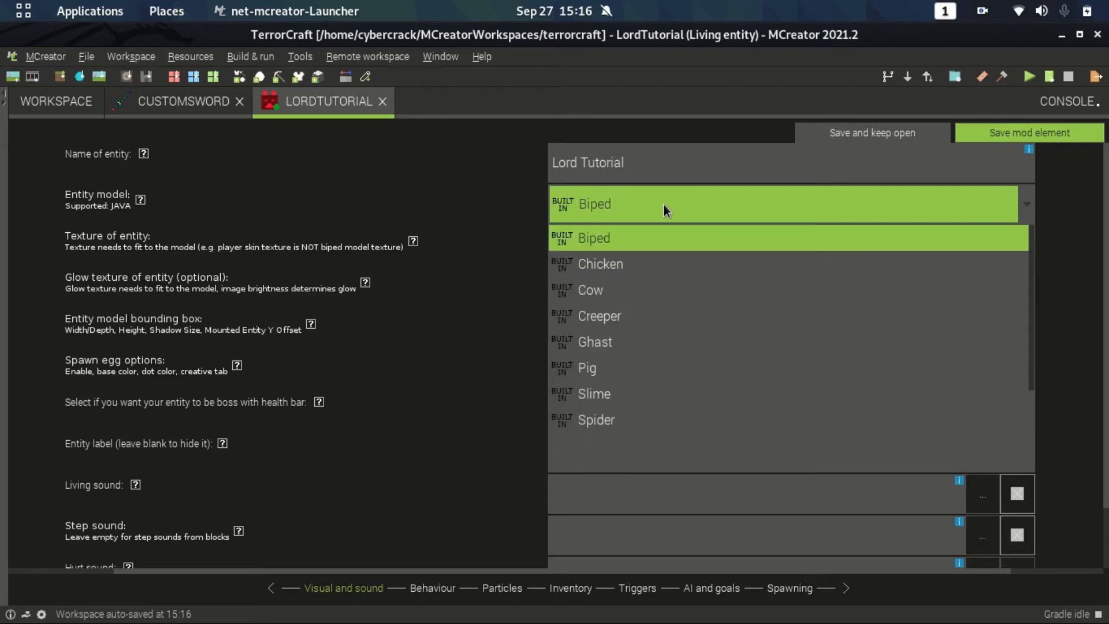
{"action": "left_click", "coordinate": [678, 232]}
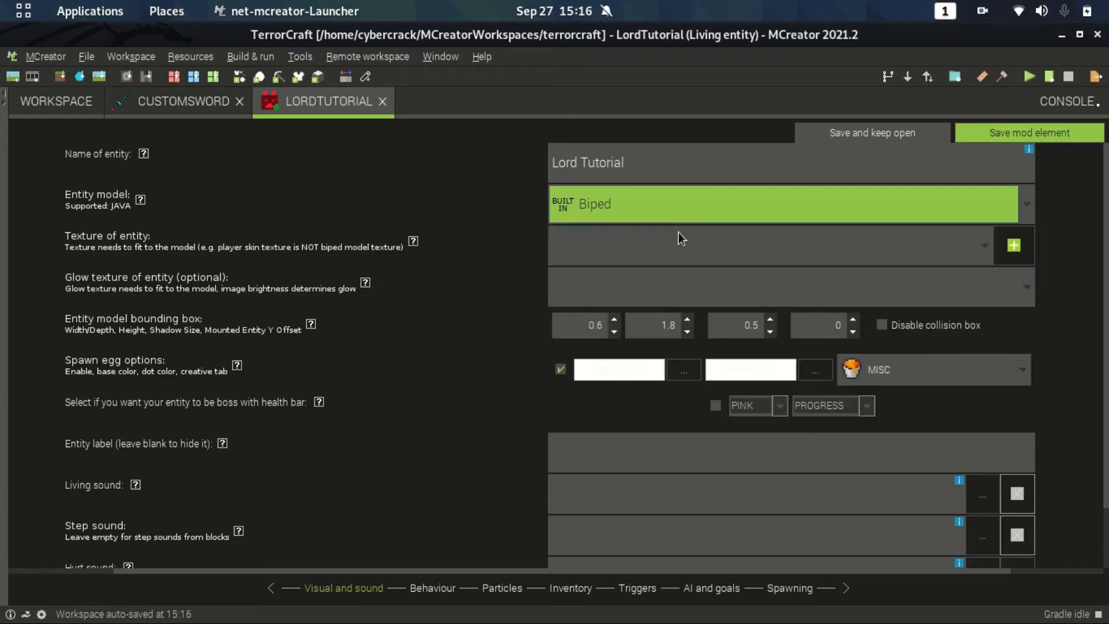
{"action": "left_click", "coordinate": [1002, 247]}
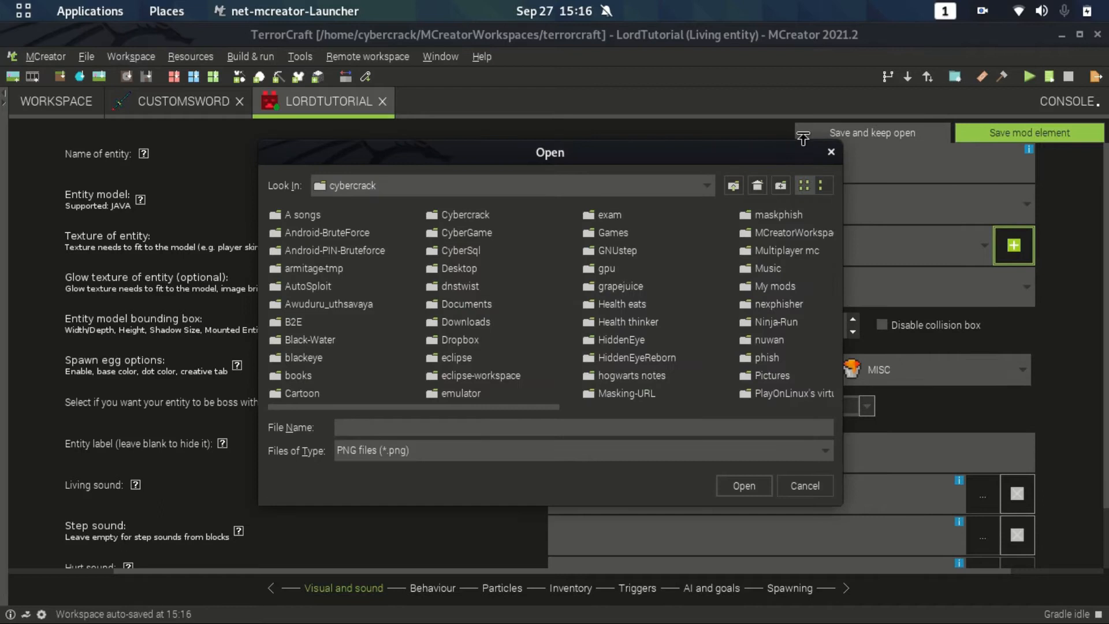
{"action": "left_click", "coordinate": [831, 152]}
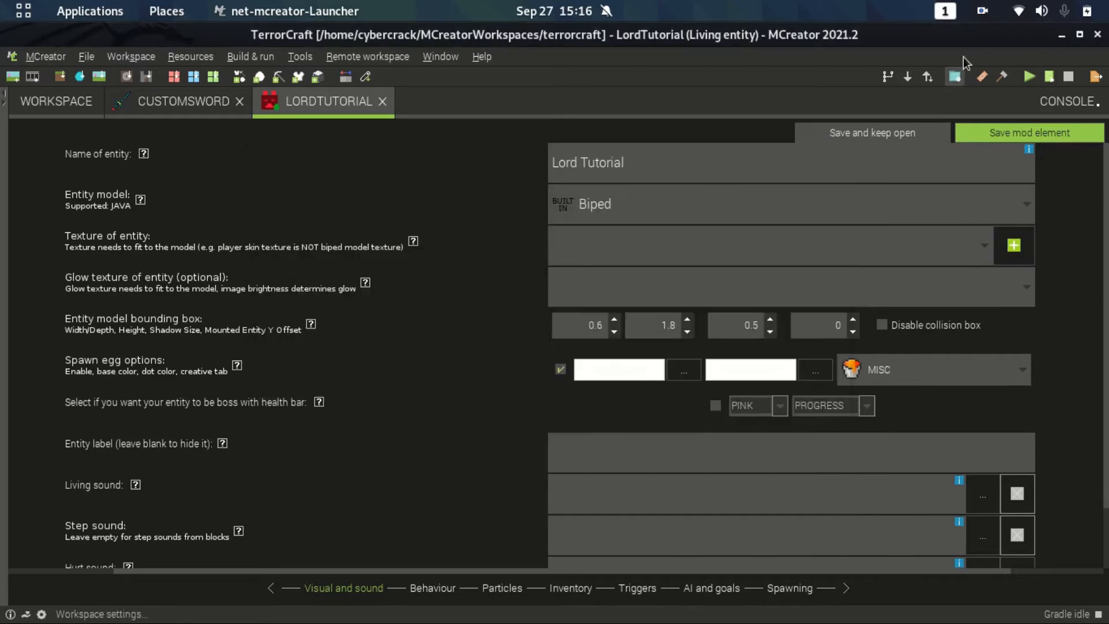
{"action": "left_click", "coordinate": [984, 14]}
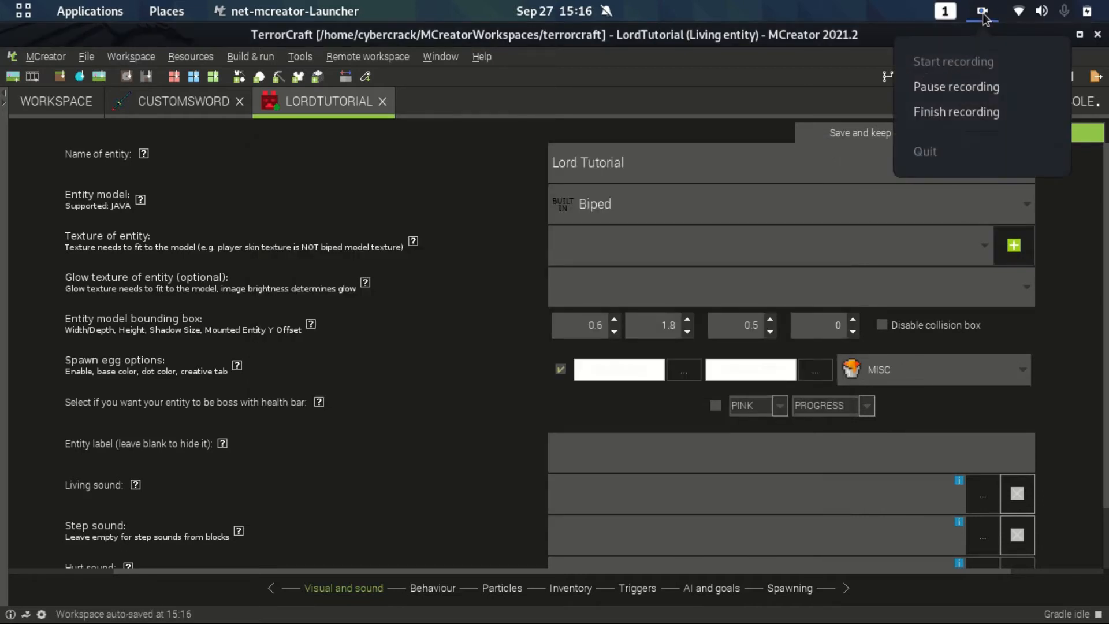
{"action": "left_click", "coordinate": [982, 81]}
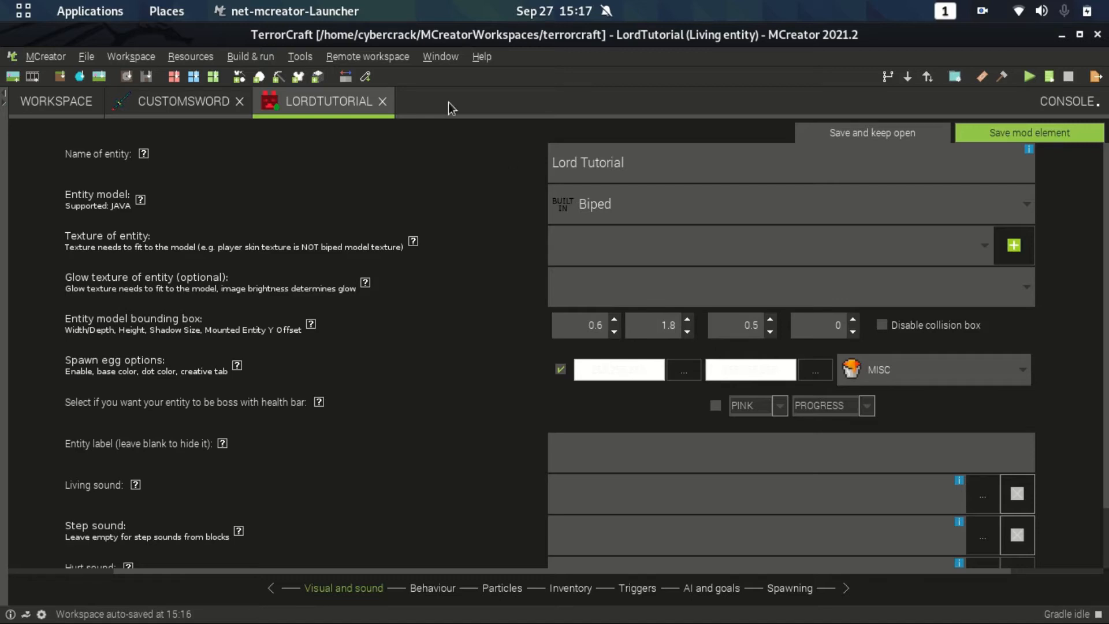
Switch to Google Chrome, replace the diamond sword search with a new tab, and search for "ghost minecraft skin"
{"action": "key", "text": "super"}
{"action": "left_click", "coordinate": [324, 370]}
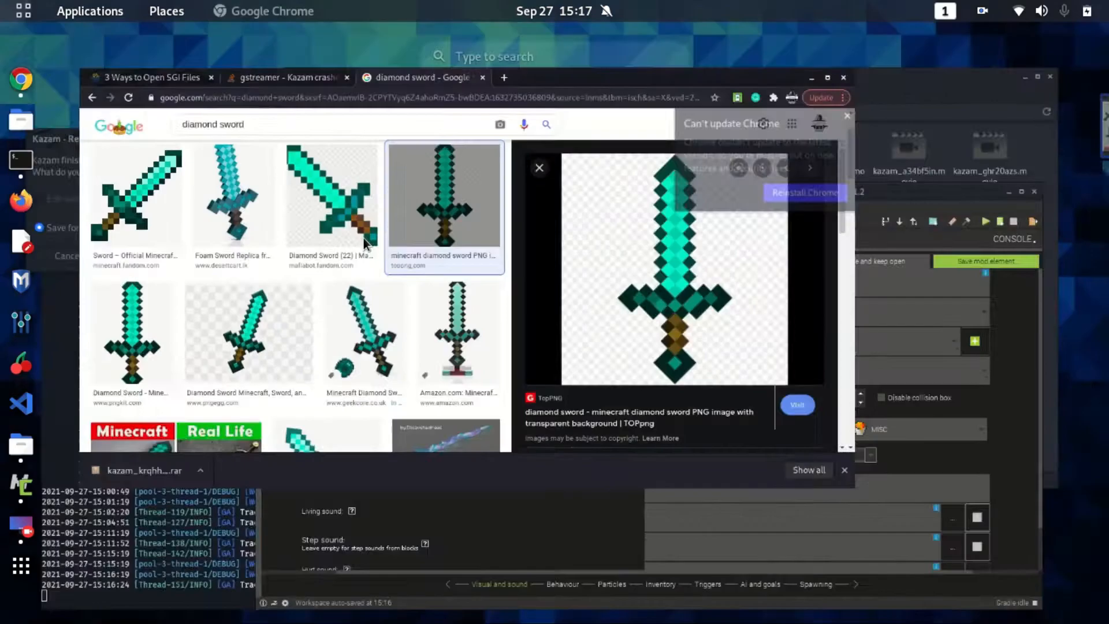
{"action": "left_click", "coordinate": [606, 36]}
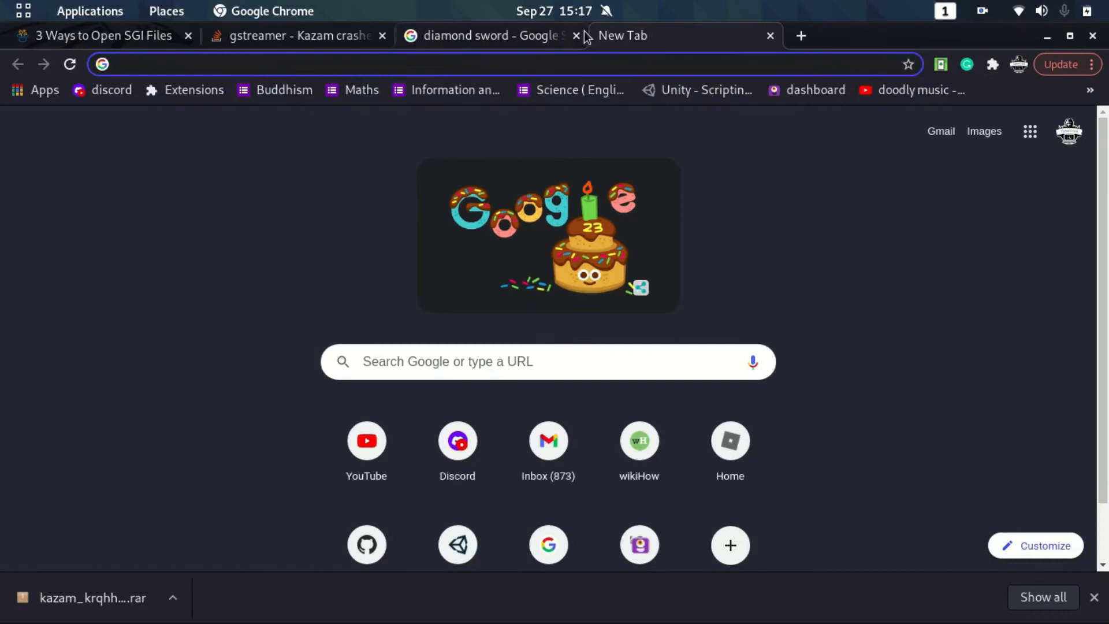
{"action": "left_click", "coordinate": [576, 35]}
{"action": "left_click", "coordinate": [580, 71]}
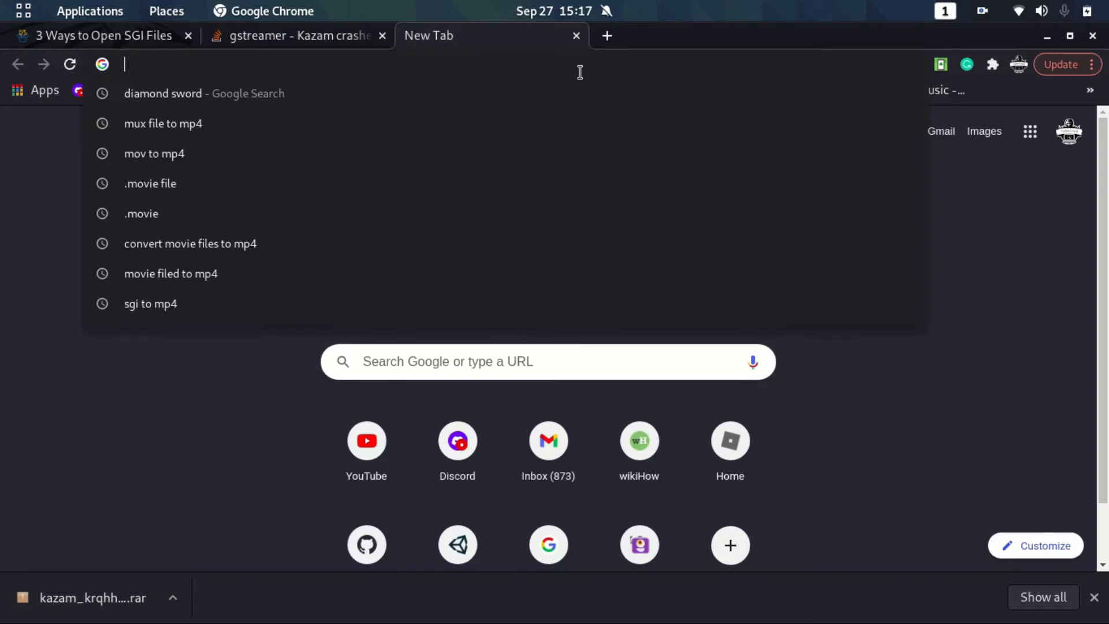
{"action": "type", "text": "ghost mine"}
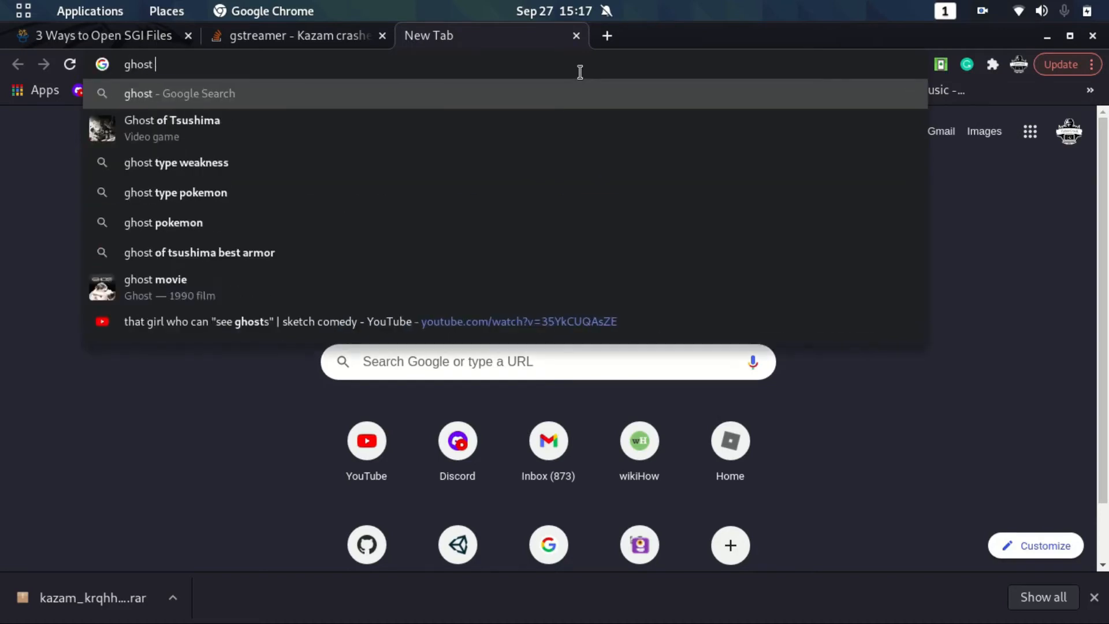
{"action": "key", "text": "Down"}
{"action": "key", "text": "Down"}
{"action": "key", "text": "Down"}
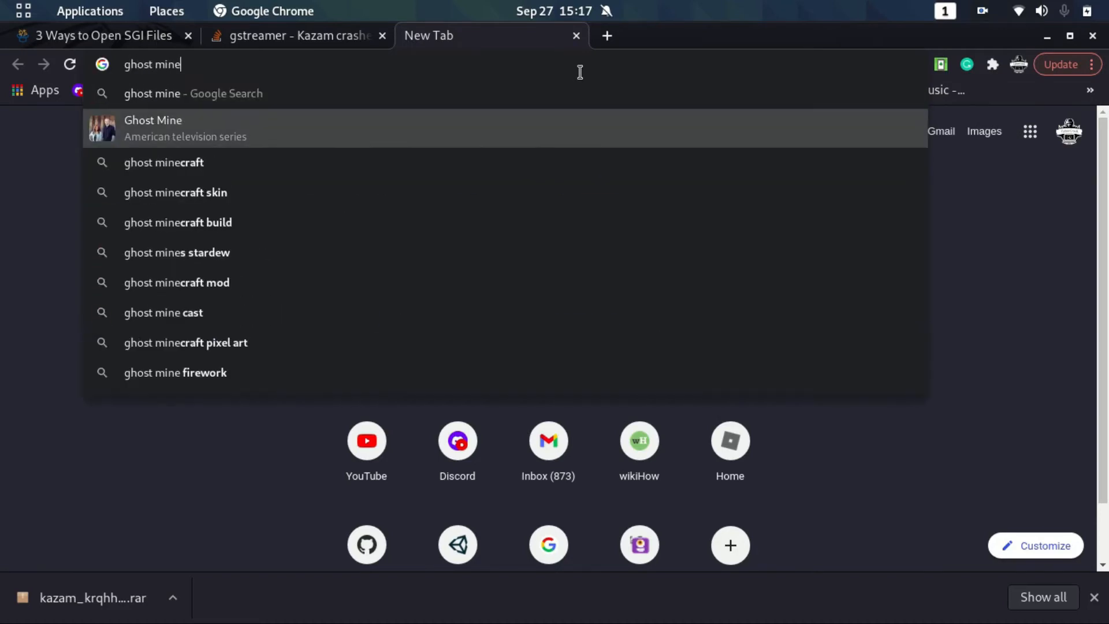
{"action": "key", "text": "Return"}
Open the Diktatir ghost skin from the ghost search results on minecraftskins.com
{"action": "left_click", "coordinate": [285, 262]}
{"action": "scroll", "coordinate": [278, 267], "scroll_direction": "down", "scroll_amount": 5}
{"action": "scroll", "coordinate": [274, 272], "scroll_direction": "down", "scroll_amount": 7}
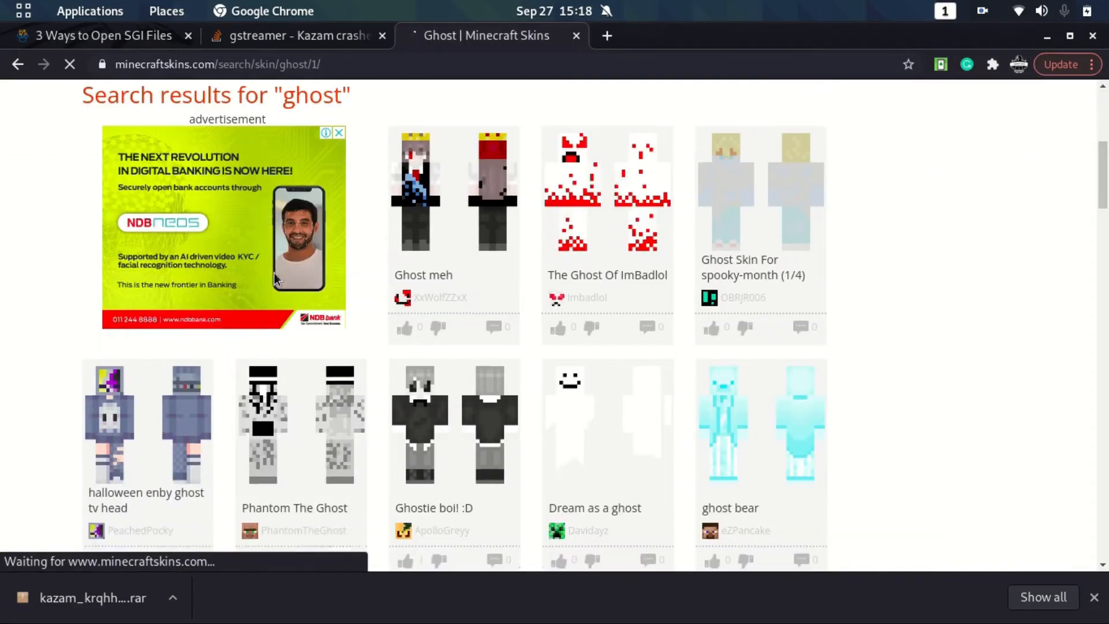
{"action": "scroll", "coordinate": [284, 271], "scroll_direction": "down", "scroll_amount": 10}
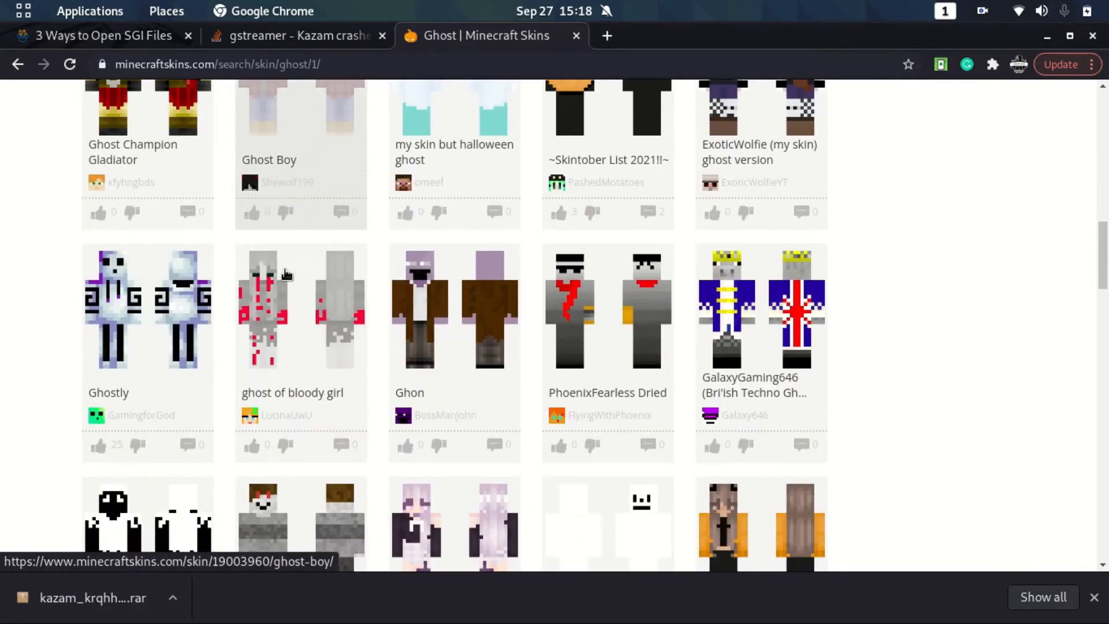
{"action": "scroll", "coordinate": [283, 266], "scroll_direction": "down", "scroll_amount": 2}
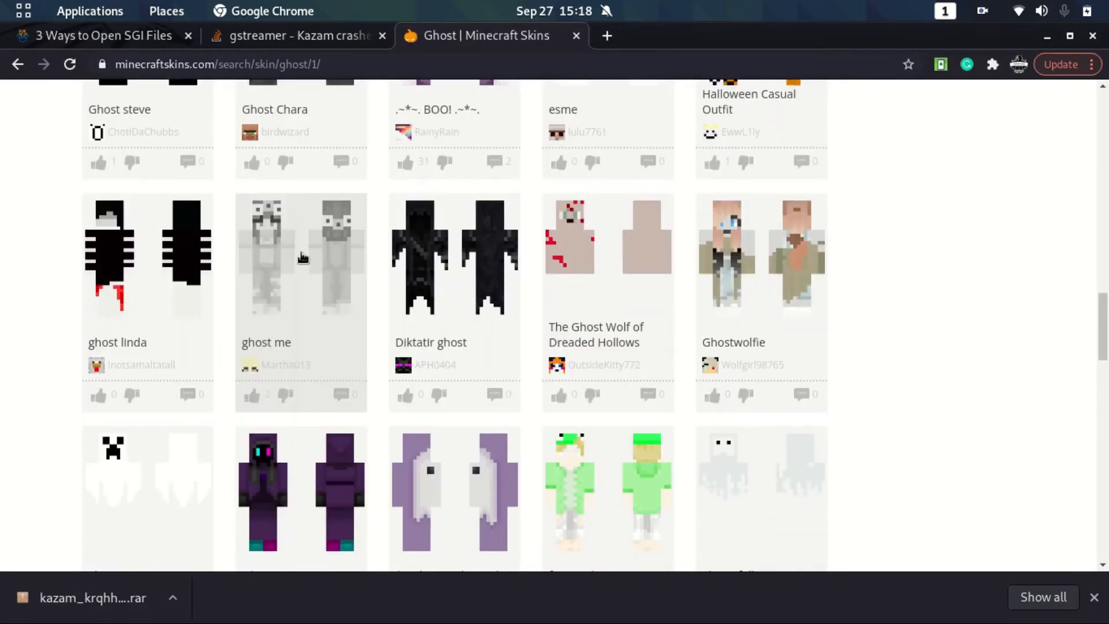
{"action": "left_click", "coordinate": [436, 210]}
{"action": "left_click", "coordinate": [574, 391]}
Look over the Diktatir ghost skin's page and download the skin file
{"action": "scroll", "coordinate": [638, 340], "scroll_direction": "down", "scroll_amount": 1}
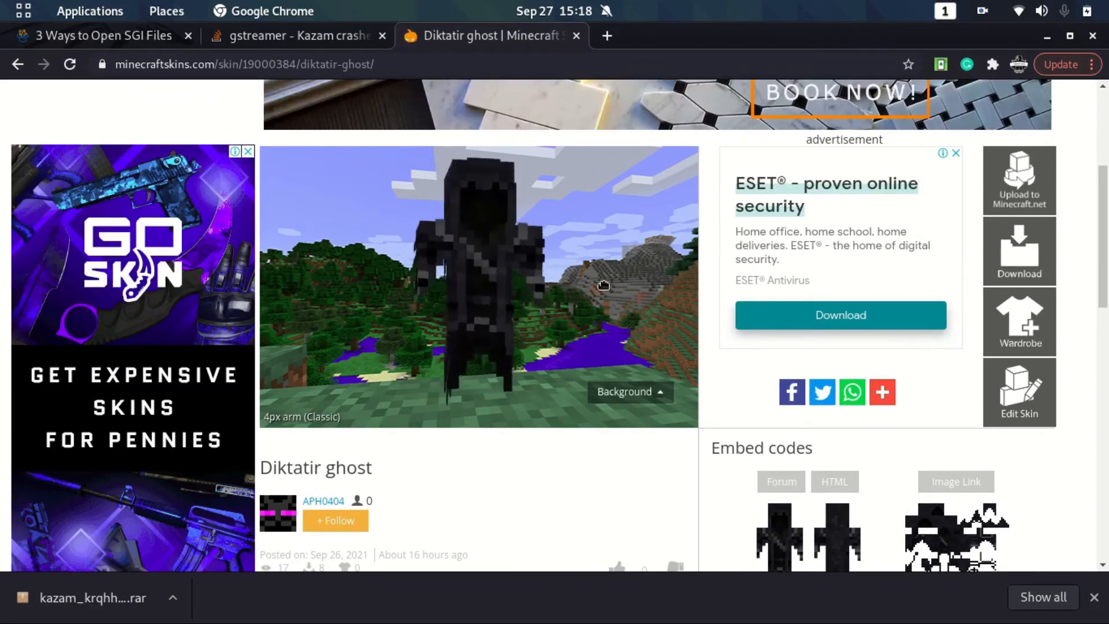
{"action": "scroll", "coordinate": [603, 288], "scroll_direction": "down", "scroll_amount": 4}
{"action": "scroll", "coordinate": [1028, 283], "scroll_direction": "up", "scroll_amount": 4}
{"action": "scroll", "coordinate": [1028, 283], "scroll_direction": "up", "scroll_amount": 3}
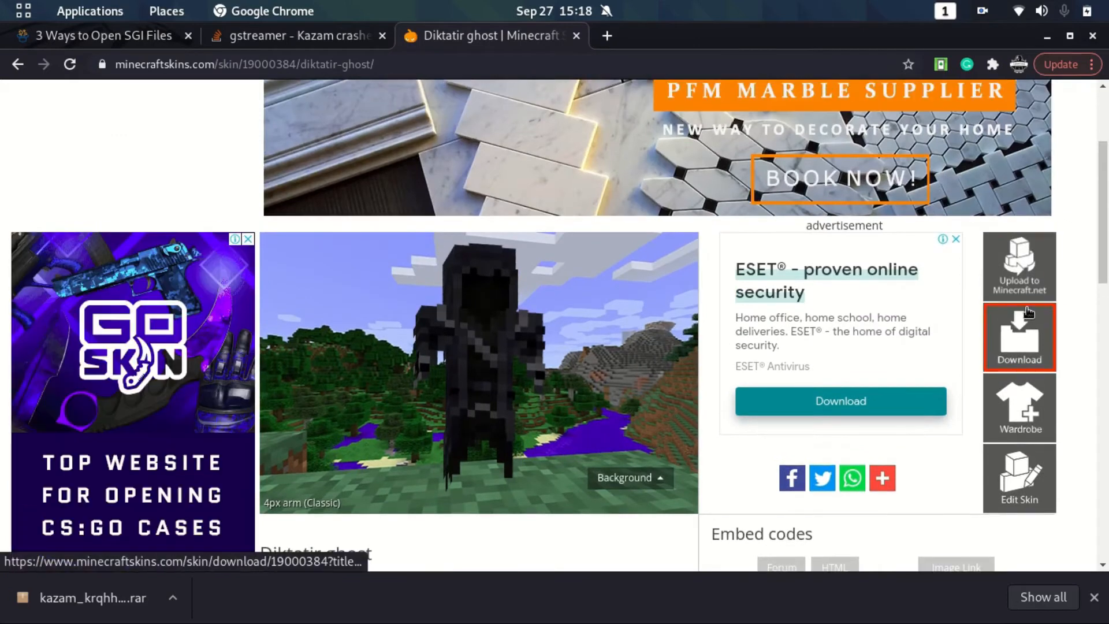
{"action": "left_click", "coordinate": [1028, 336]}
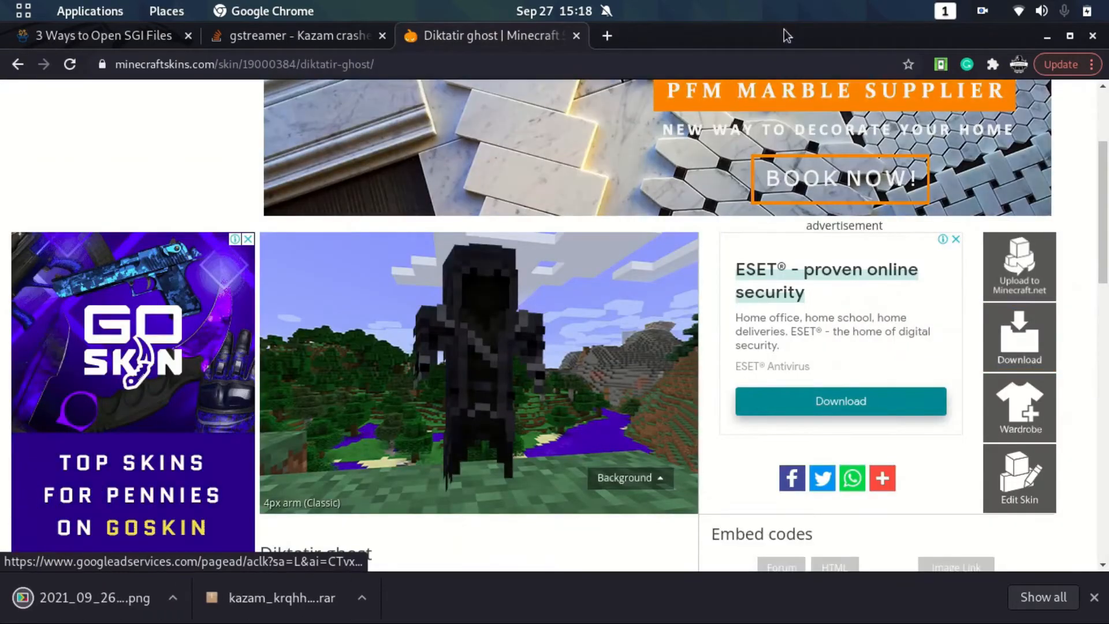
Open the skin converter at mcskins.top/x64-to-x32 in a new tab
{"action": "left_click", "coordinate": [608, 36]}
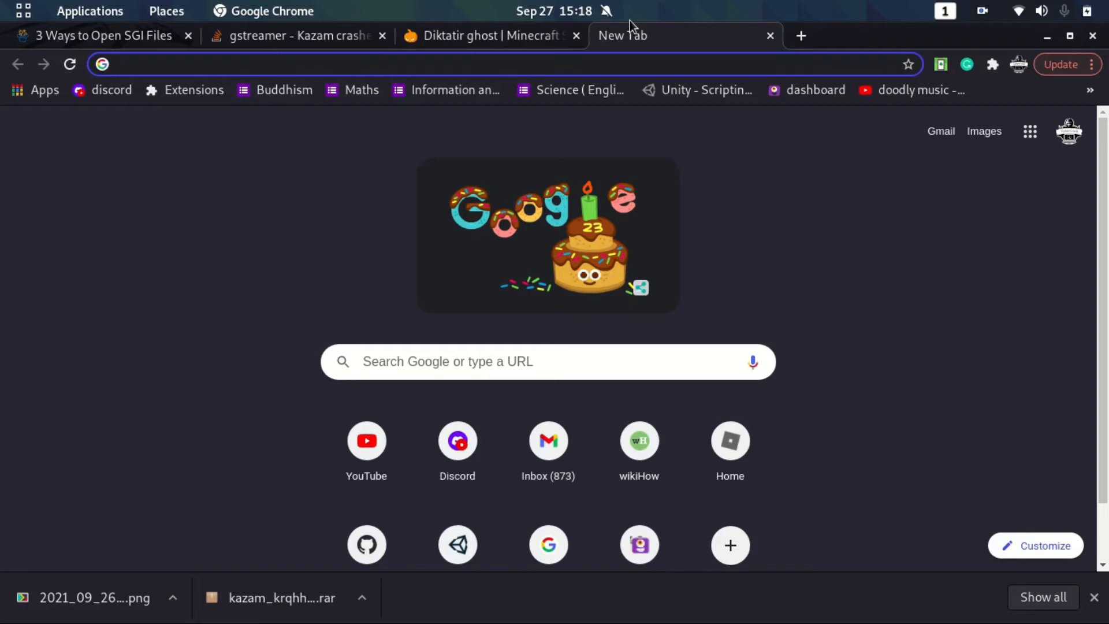
{"action": "type", "text": "mcskins.top/x64-to-x32"}
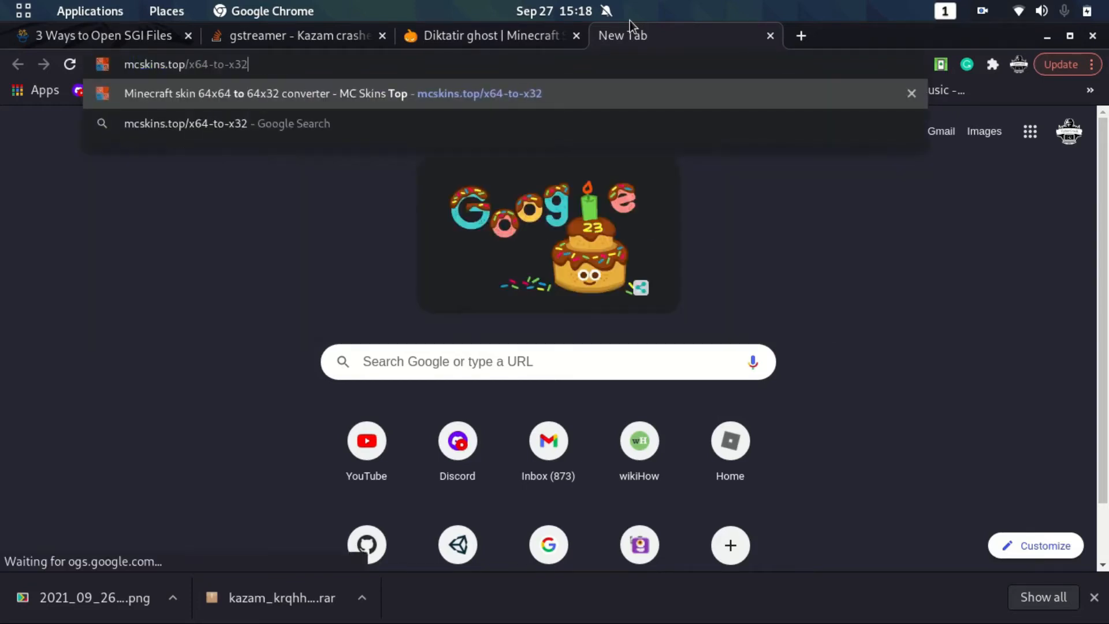
{"action": "key", "text": "Return"}
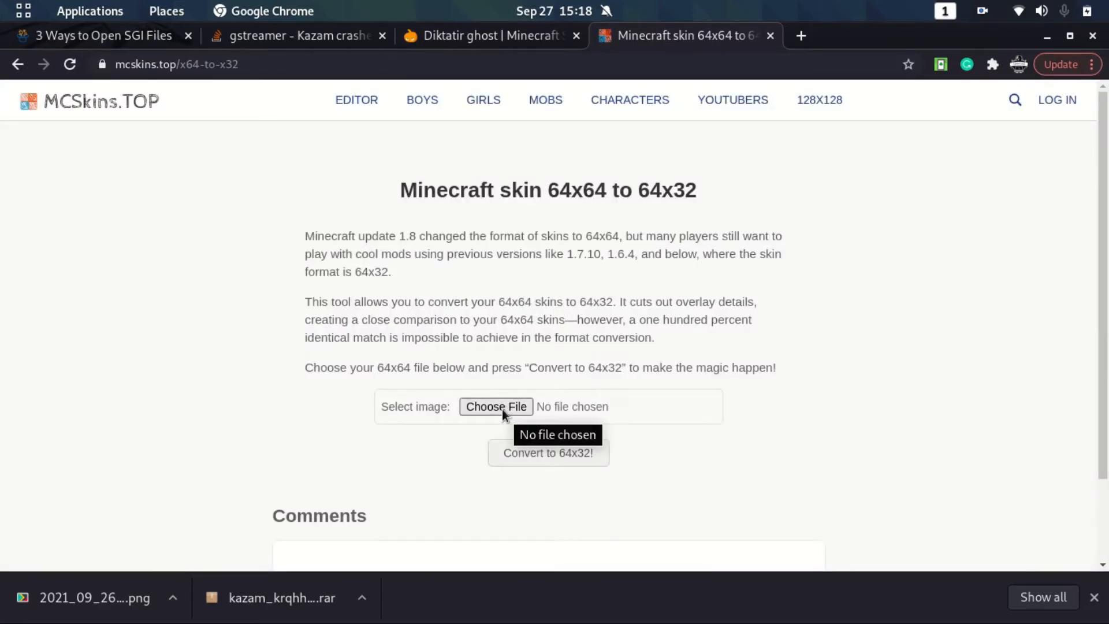
Convert 2021_09_26_diktatir-ghost-19000384.png from the Downloads folder to 64x32 and download the converted skin
{"action": "left_click", "coordinate": [502, 409]}
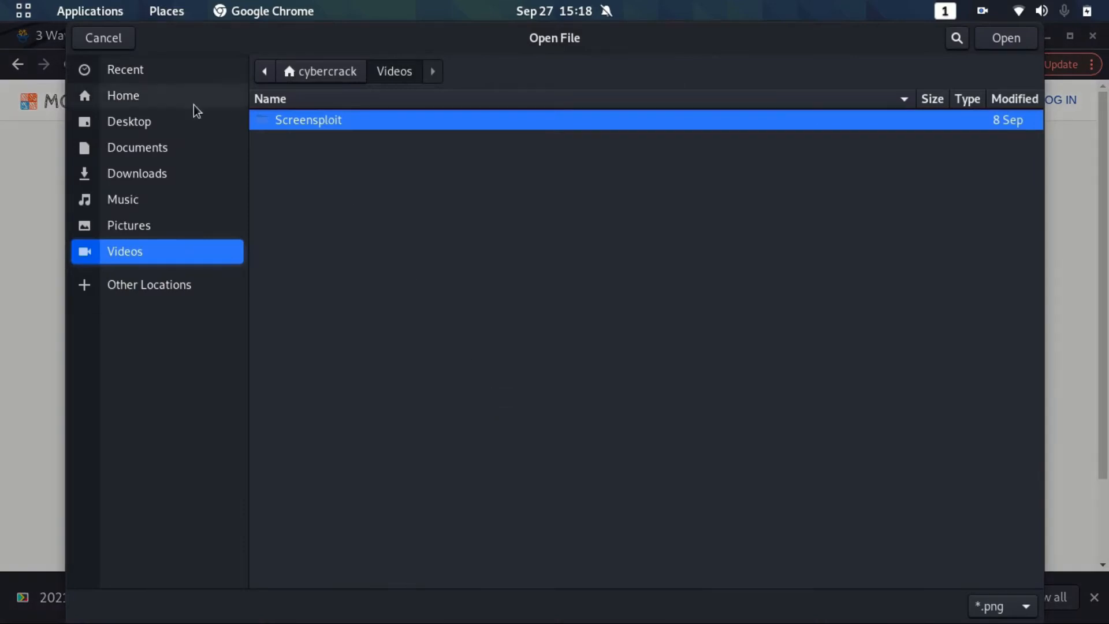
{"action": "left_click", "coordinate": [168, 172]}
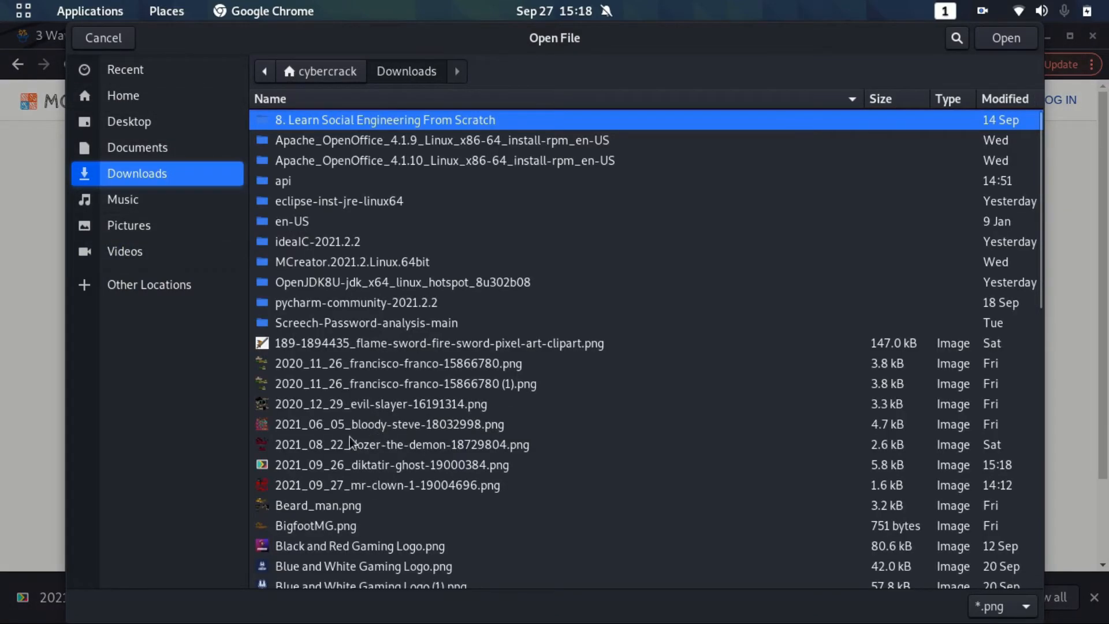
{"action": "left_click", "coordinate": [367, 487]}
{"action": "left_click", "coordinate": [371, 465]}
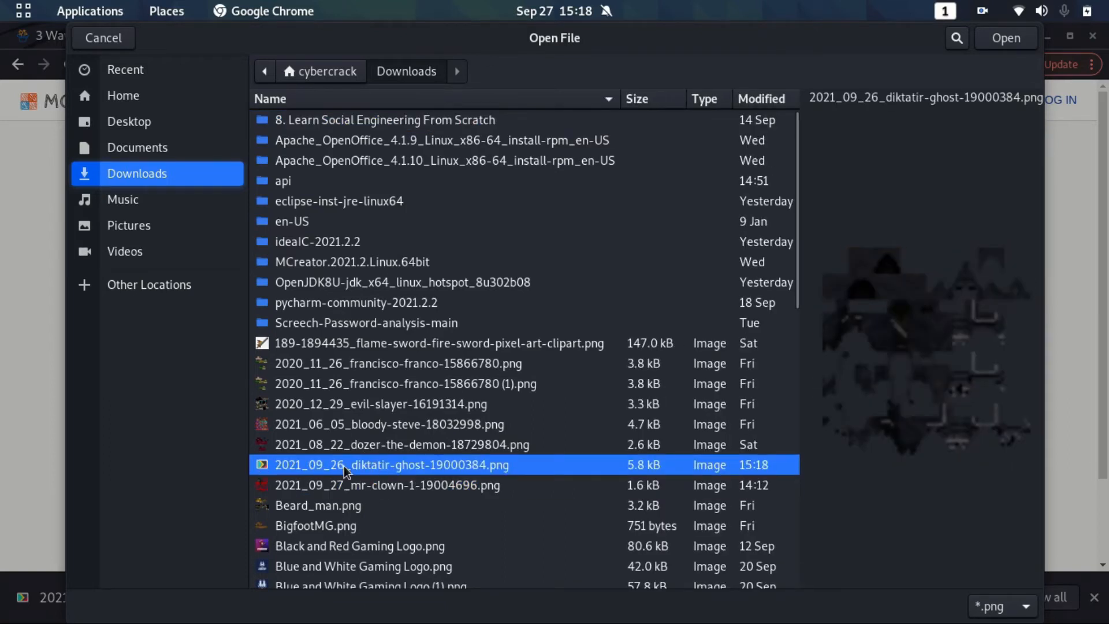
{"action": "left_click", "coordinate": [983, 43]}
{"action": "left_click", "coordinate": [548, 457]}
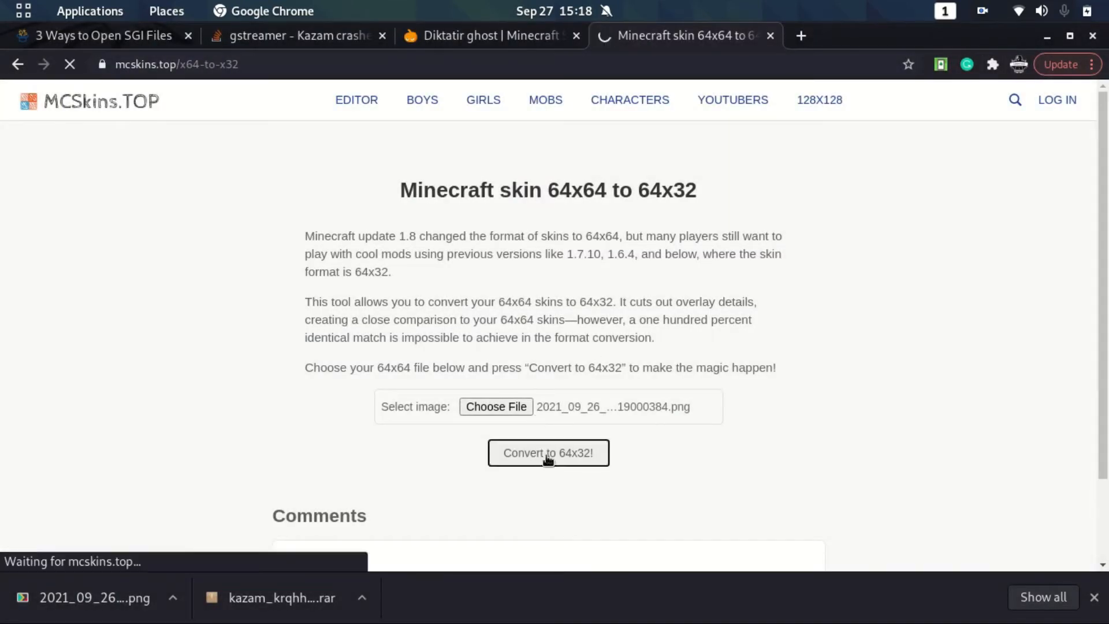
{"action": "scroll", "coordinate": [532, 533], "scroll_direction": "down", "scroll_amount": 5}
{"action": "left_click", "coordinate": [535, 360]}
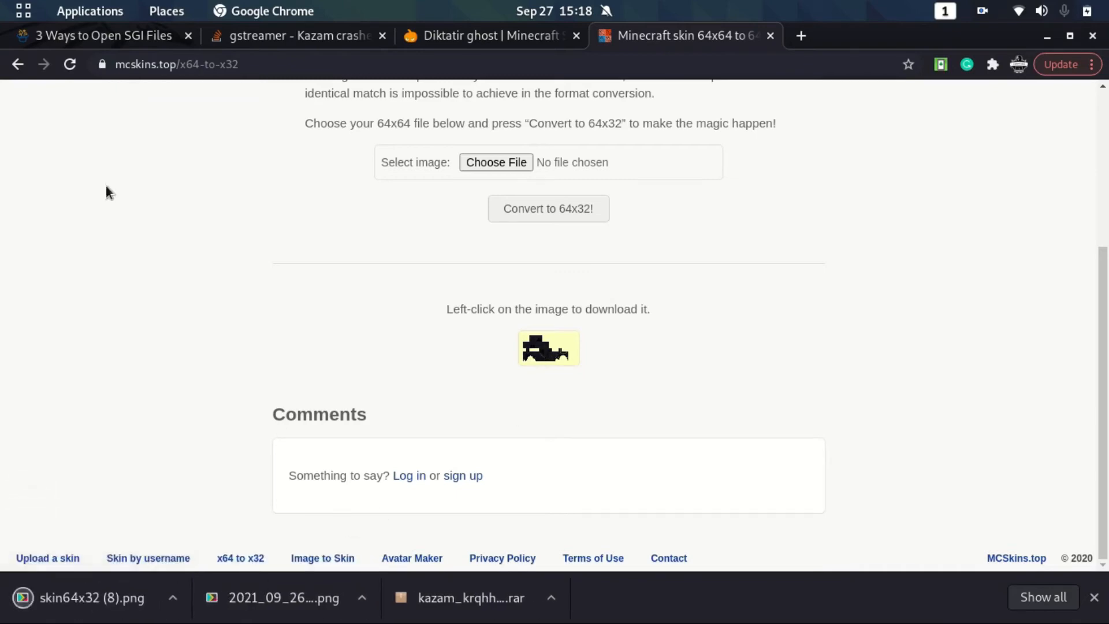
Switch back to MCreator, import skin64x32 (8).png from Downloads, and assign skin64x32_8.png as the entity's texture
{"action": "mouse_move", "coordinate": [1, 2]}
{"action": "left_click", "coordinate": [746, 487]}
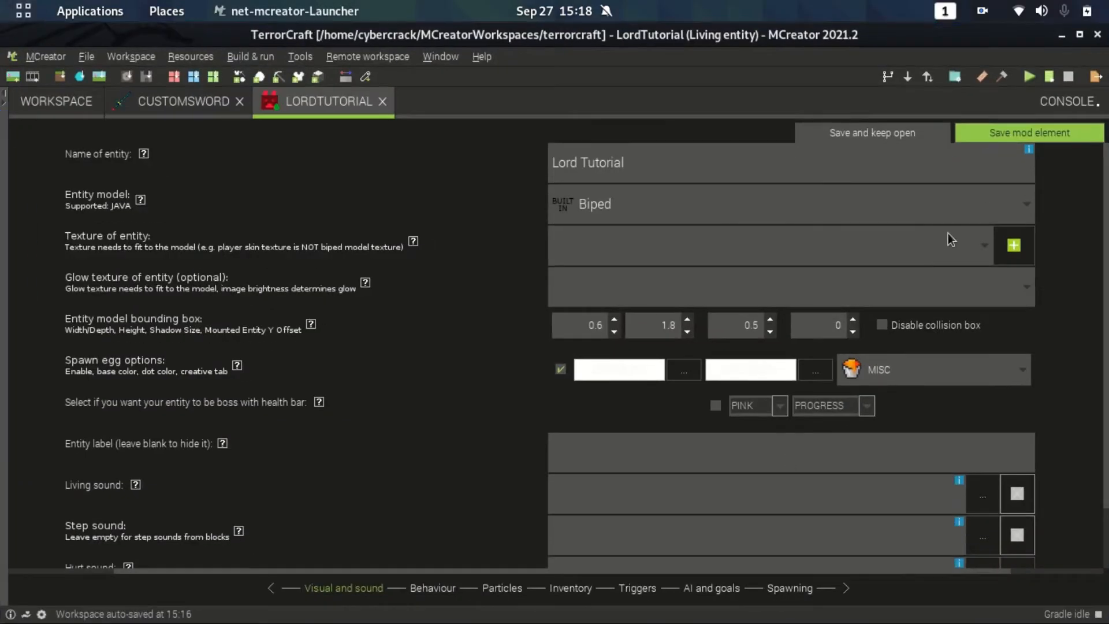
{"action": "left_click", "coordinate": [1014, 246]}
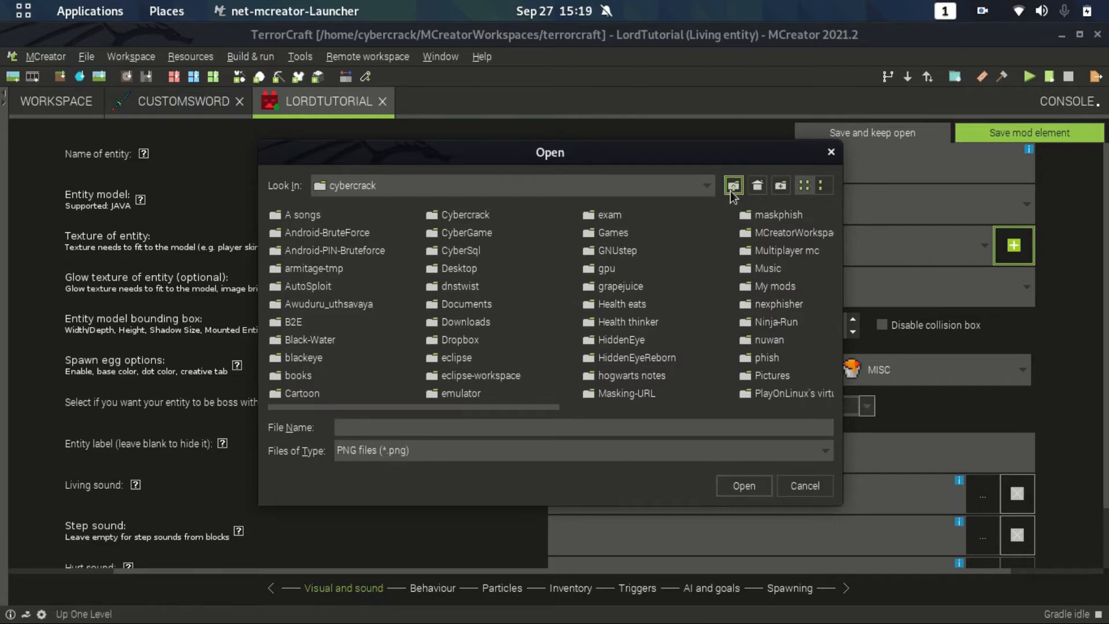
{"action": "double_click", "coordinate": [448, 323]}
{"action": "left_click_drag", "start_coordinate": [362, 407], "coordinate": [713, 406]}
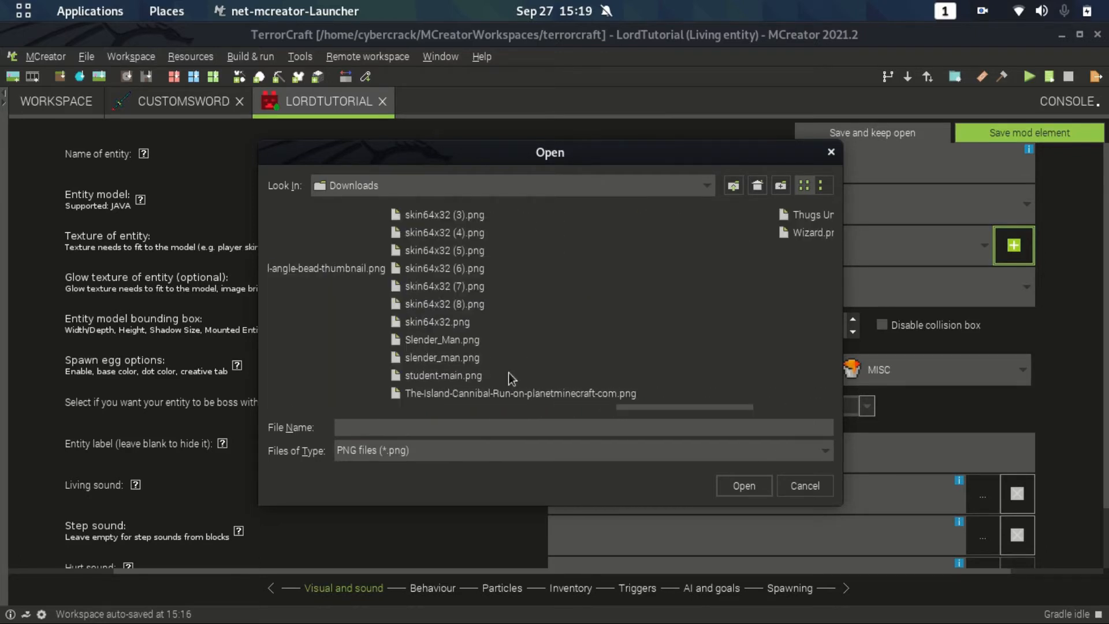
{"action": "left_click", "coordinate": [462, 305]}
{"action": "left_click", "coordinate": [744, 485]}
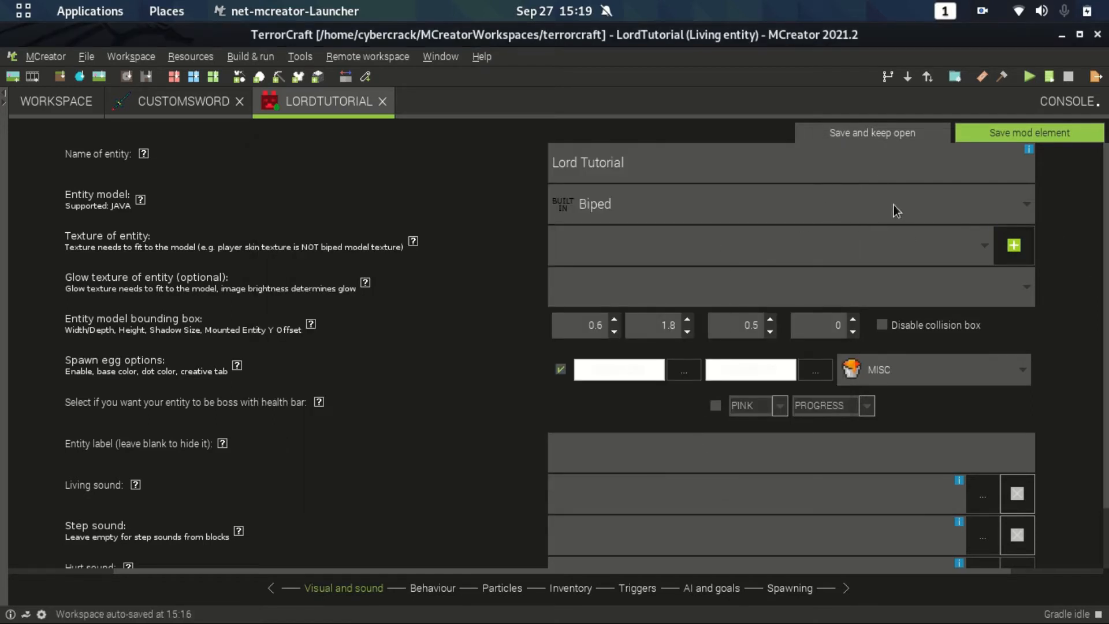
{"action": "left_click", "coordinate": [905, 255]}
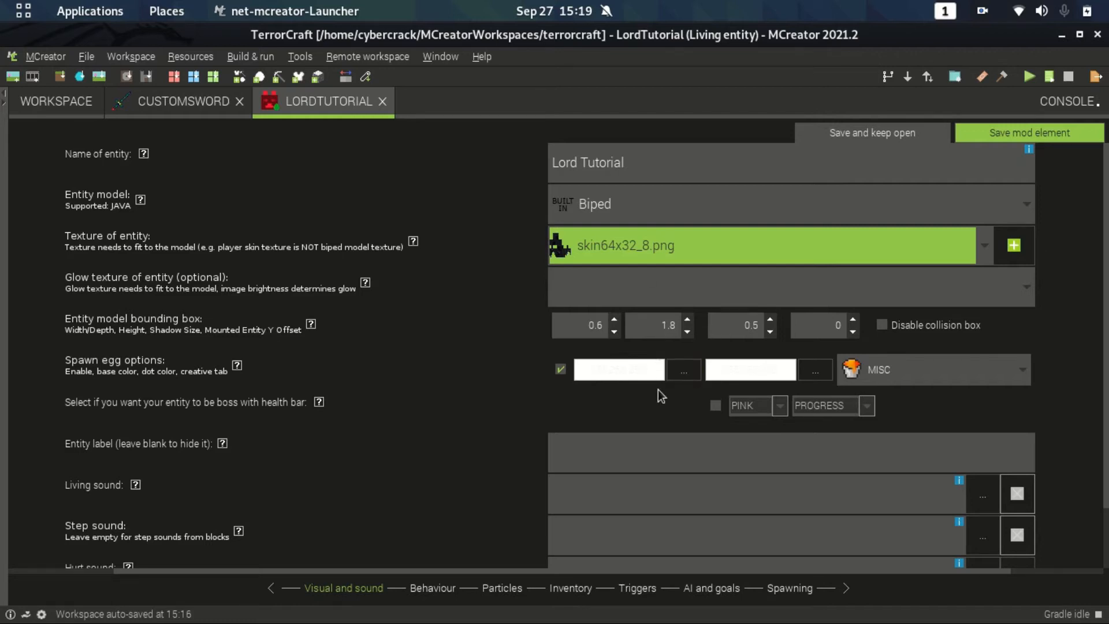
Set the spawn egg's base color to dark blue 0,0,153 and its dot color to red 255,0,0
{"action": "left_click", "coordinate": [645, 378]}
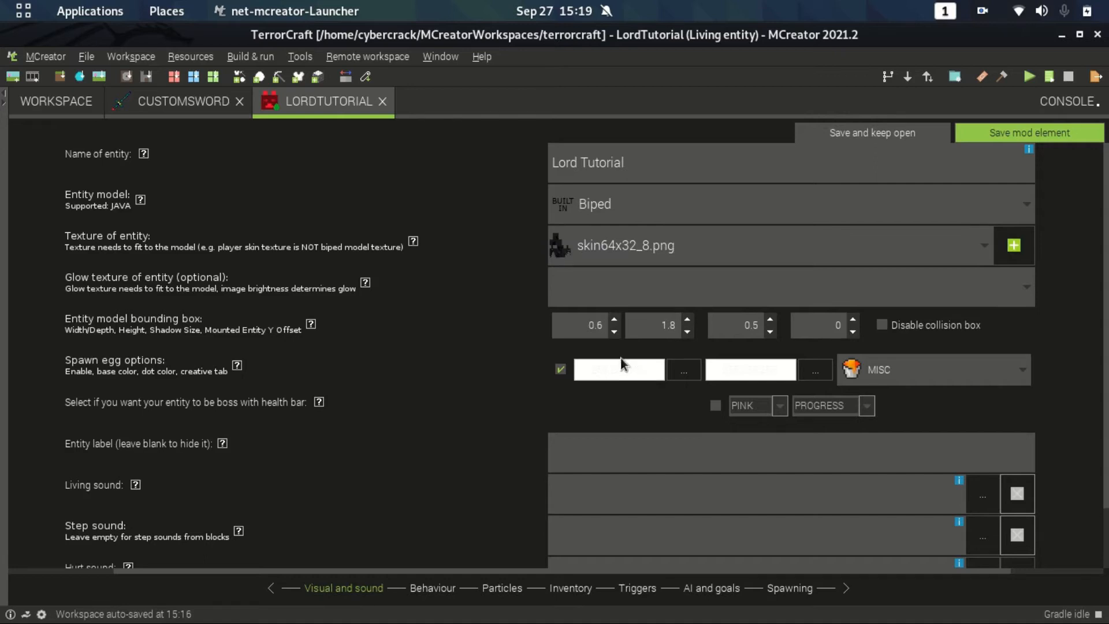
{"action": "left_click", "coordinate": [692, 370]}
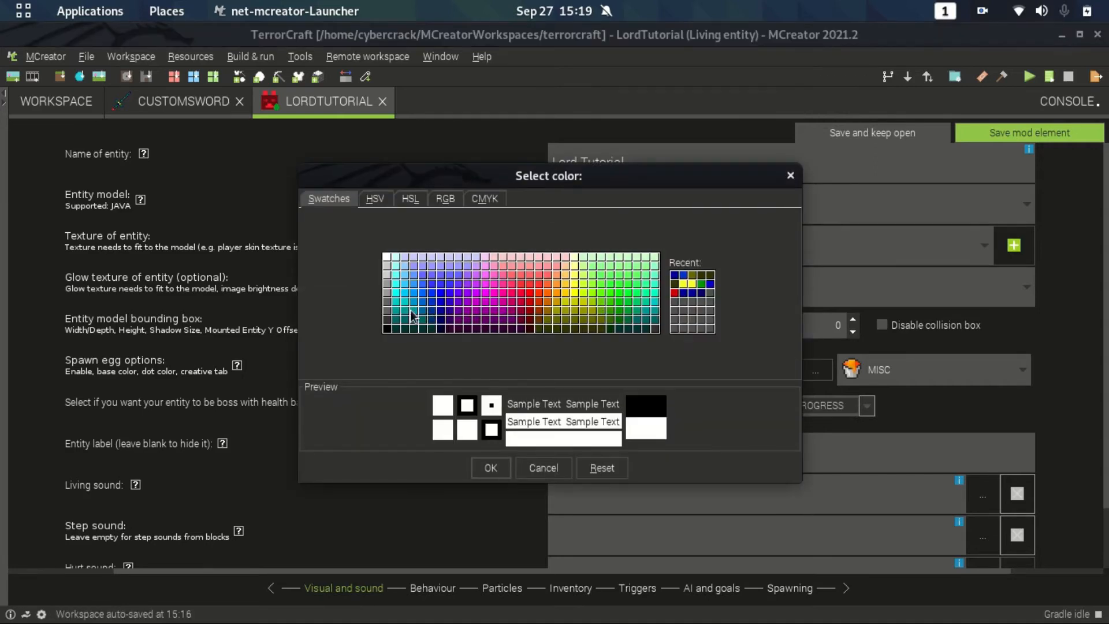
{"action": "left_click", "coordinate": [446, 312]}
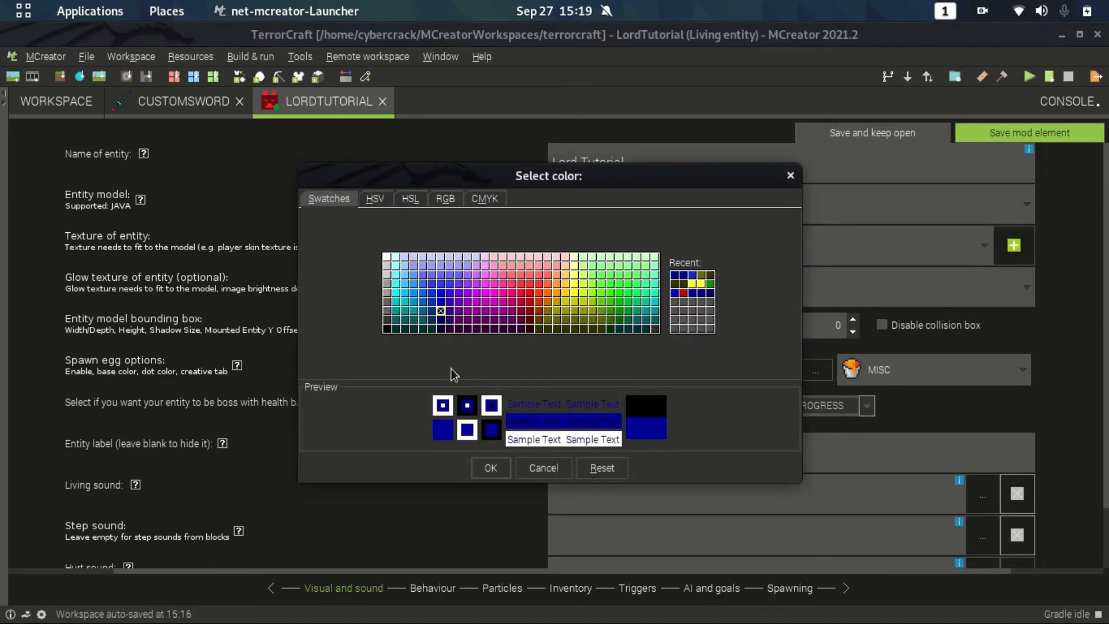
{"action": "left_click", "coordinate": [490, 468]}
{"action": "left_click", "coordinate": [815, 369]}
{"action": "left_click", "coordinate": [530, 293]}
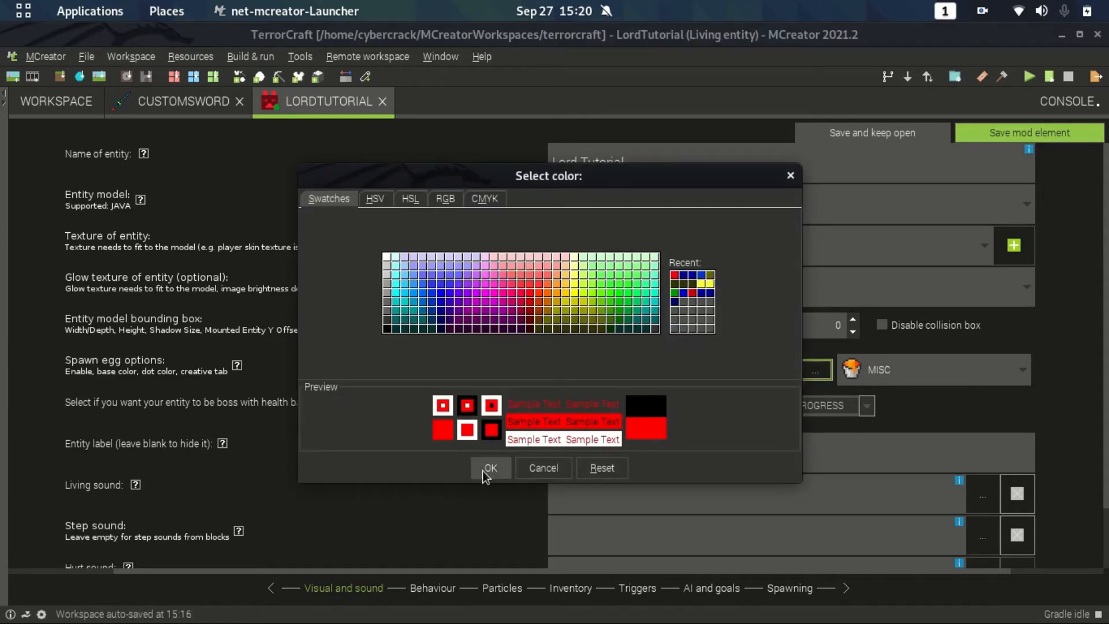
{"action": "left_click", "coordinate": [487, 469]}
Assign the Lord Tutorial spawn egg to the CUSTOM:CustomModCreativeTab creative tab
{"action": "left_click", "coordinate": [953, 373]}
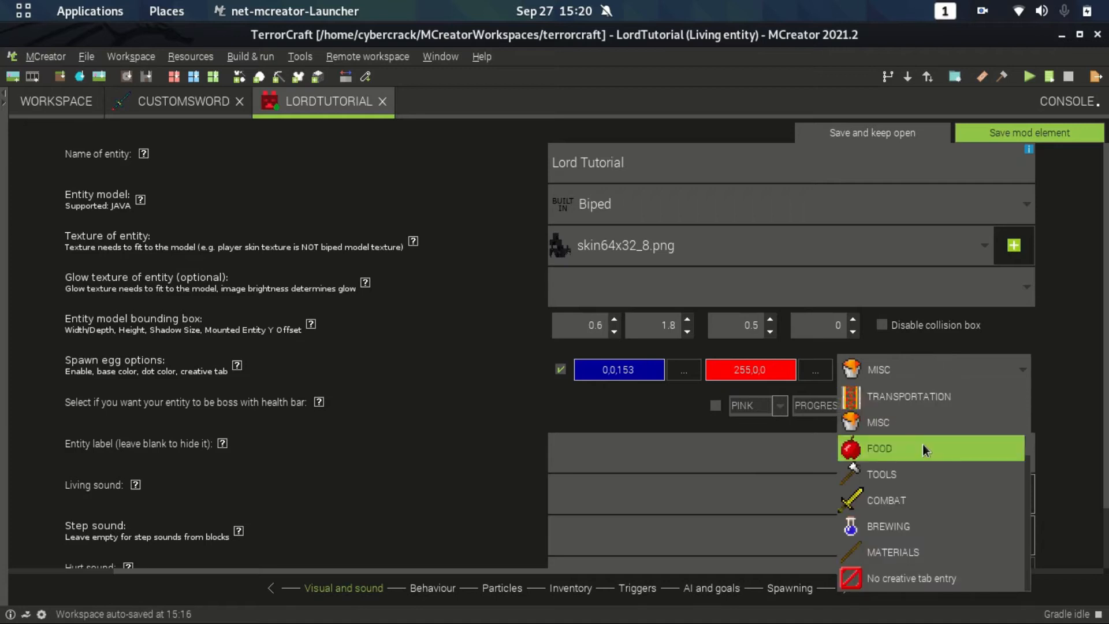
{"action": "scroll", "coordinate": [924, 445], "scroll_direction": "up", "scroll_amount": 2}
{"action": "left_click", "coordinate": [914, 403]}
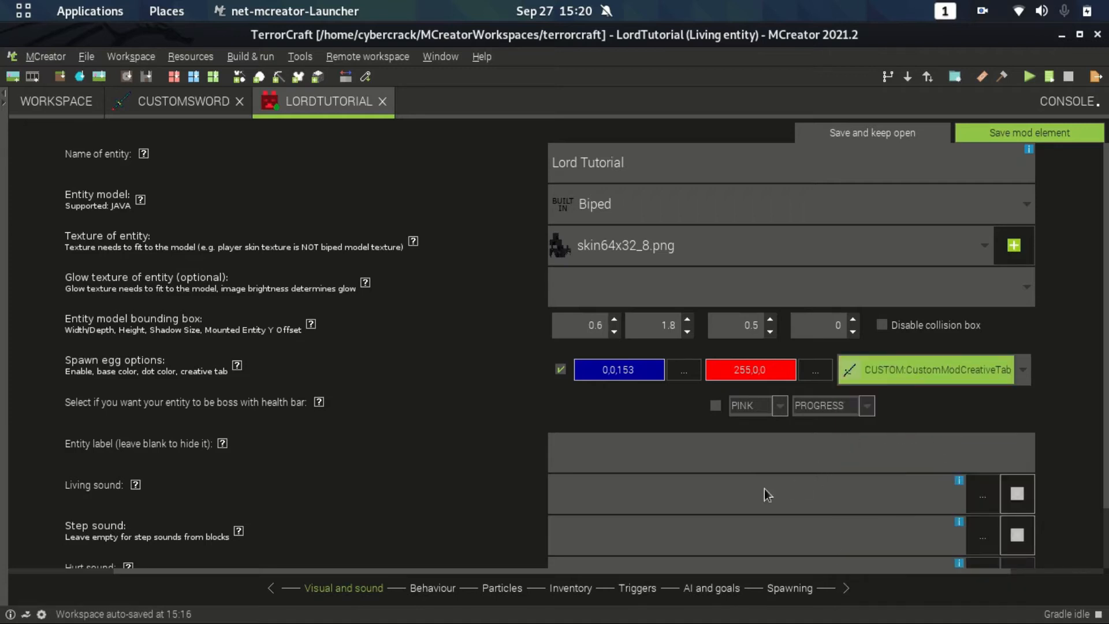
Change the CustomSword's creative inventory tab to CUSTOM:CustomModCreativeTab and save the sword element
{"action": "left_click", "coordinate": [149, 103]}
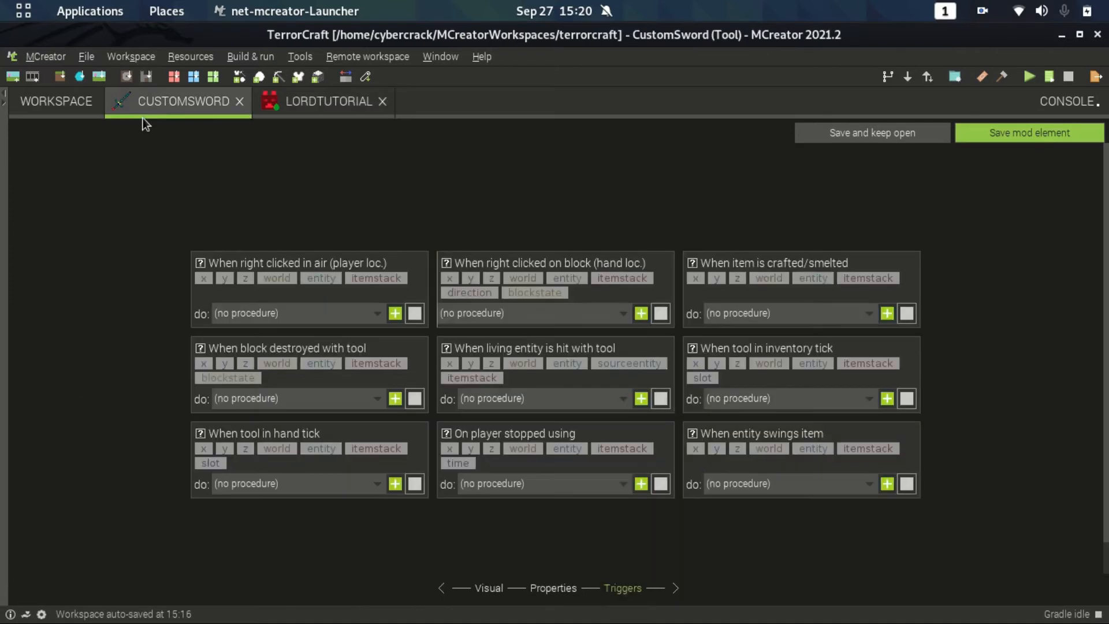
{"action": "left_click", "coordinate": [488, 588]}
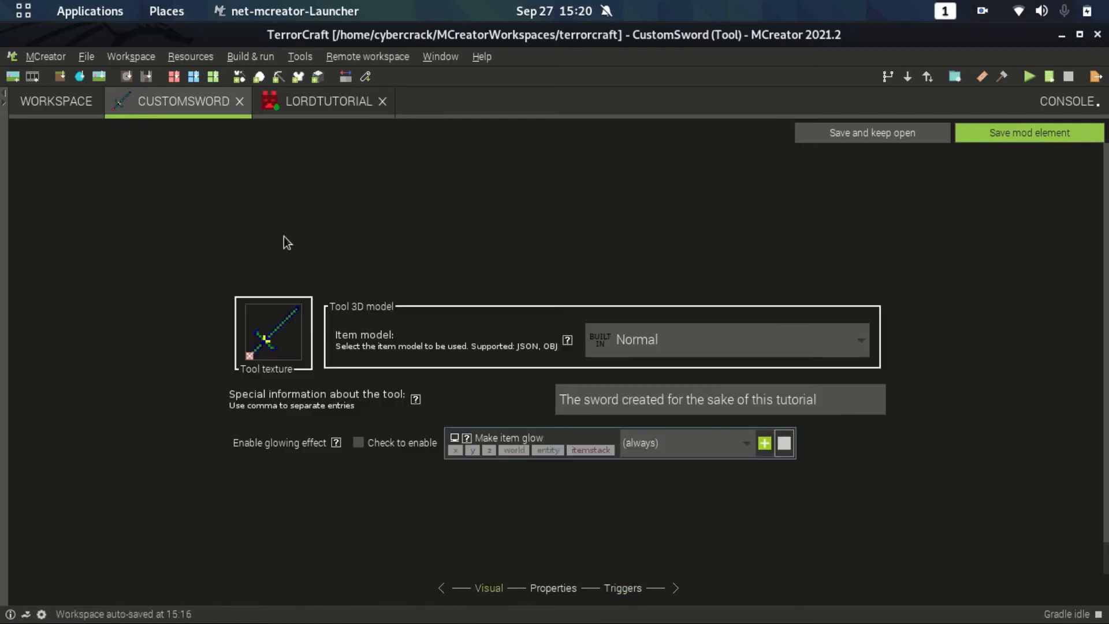
{"action": "left_click", "coordinate": [553, 588]}
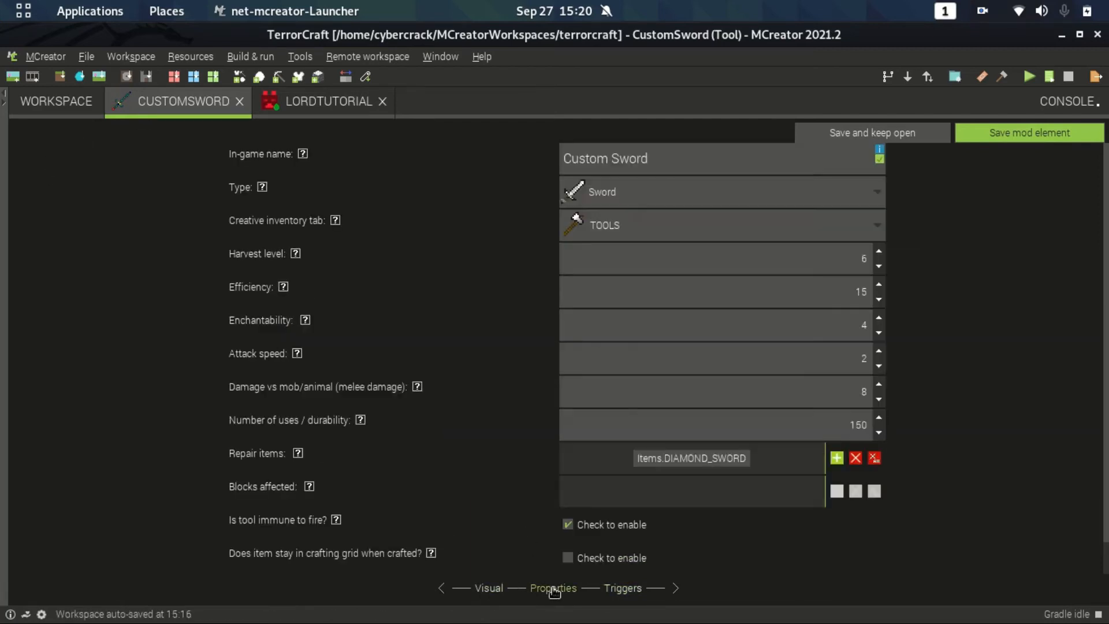
{"action": "left_click", "coordinate": [656, 220]}
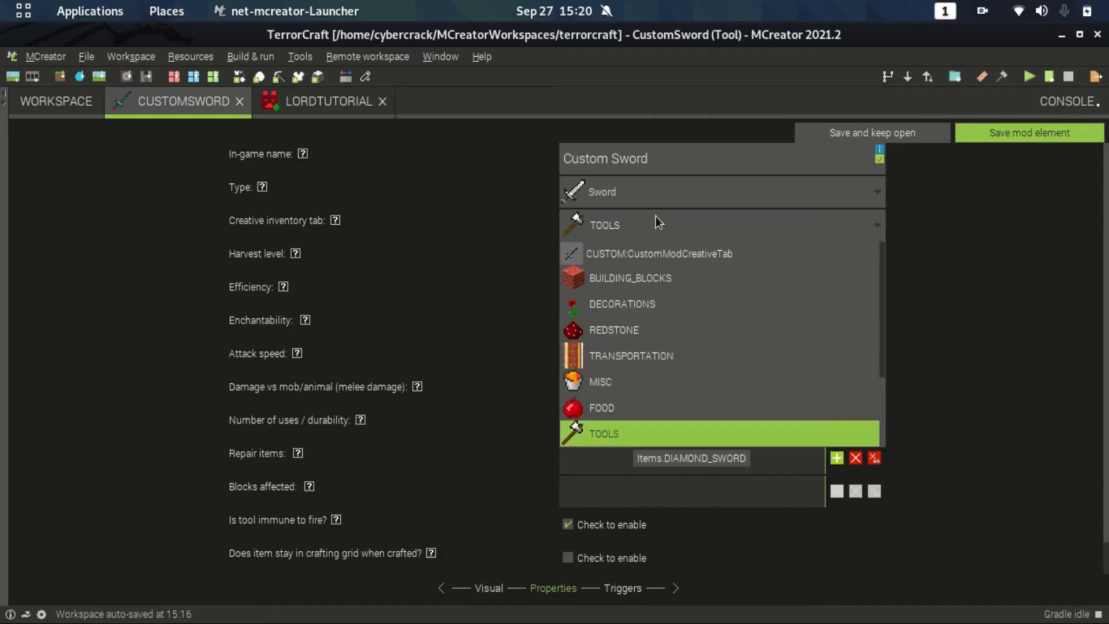
{"action": "left_click", "coordinate": [630, 262]}
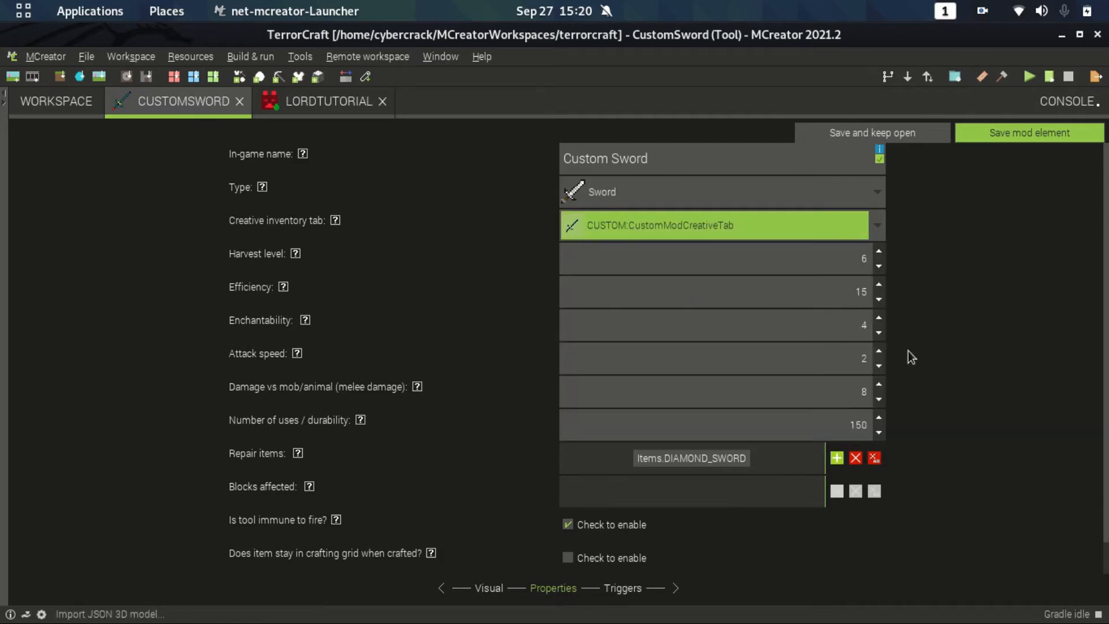
{"action": "left_click", "coordinate": [1082, 132]}
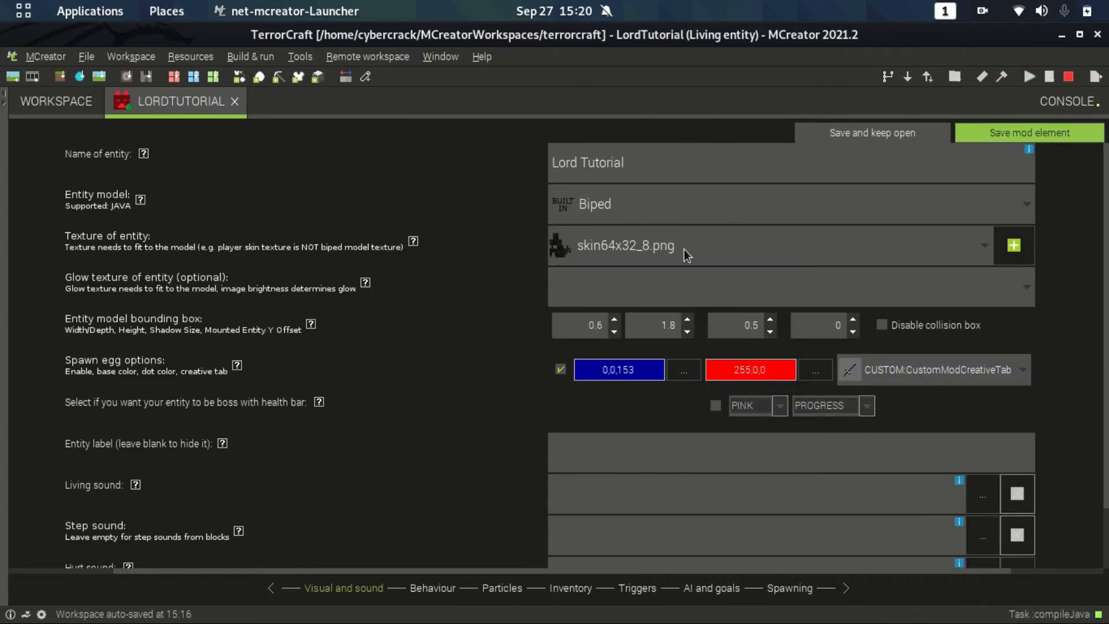
{"action": "scroll", "coordinate": [689, 471], "scroll_direction": "down", "scroll_amount": 3}
{"action": "scroll", "coordinate": [668, 505], "scroll_direction": "up", "scroll_amount": 3}
{"action": "scroll", "coordinate": [673, 334], "scroll_direction": "down", "scroll_amount": 2}
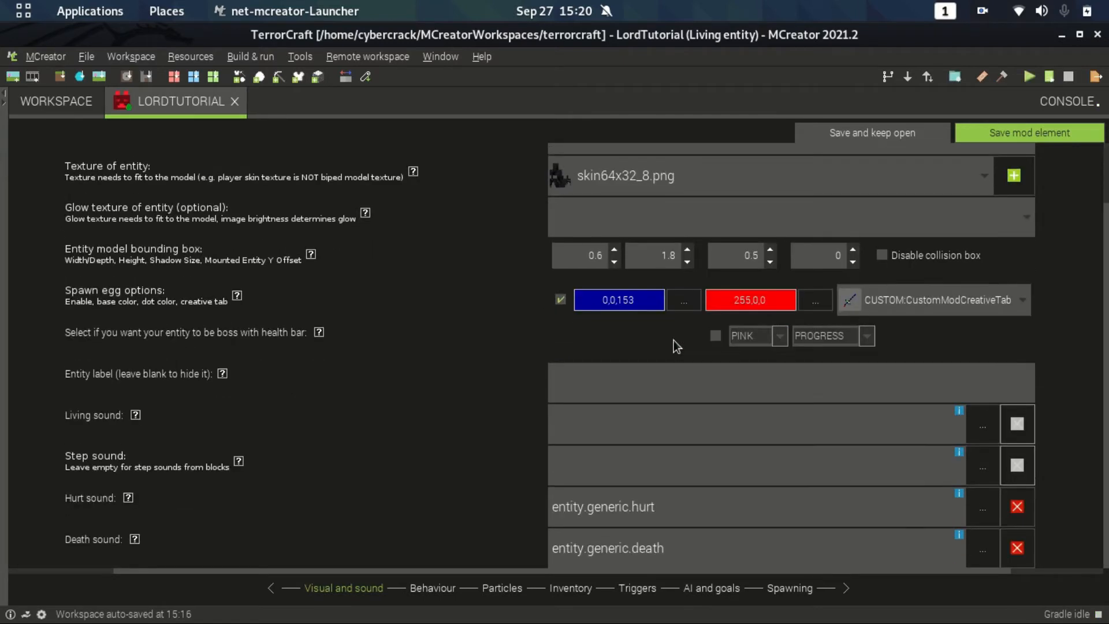
{"action": "left_click", "coordinate": [715, 337]}
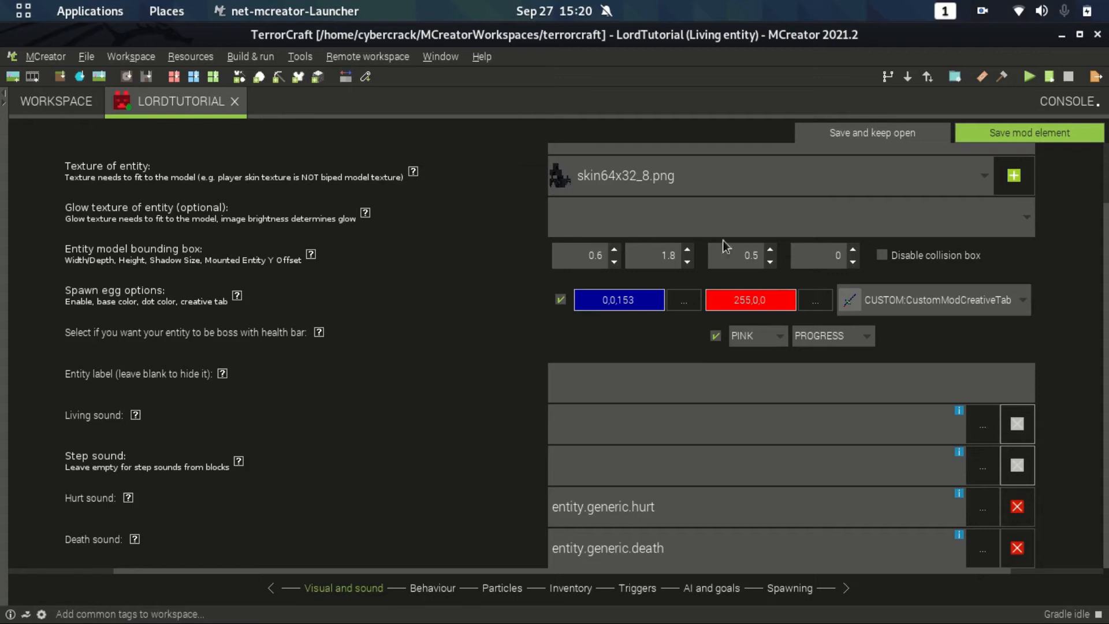
{"action": "left_click", "coordinate": [715, 336]}
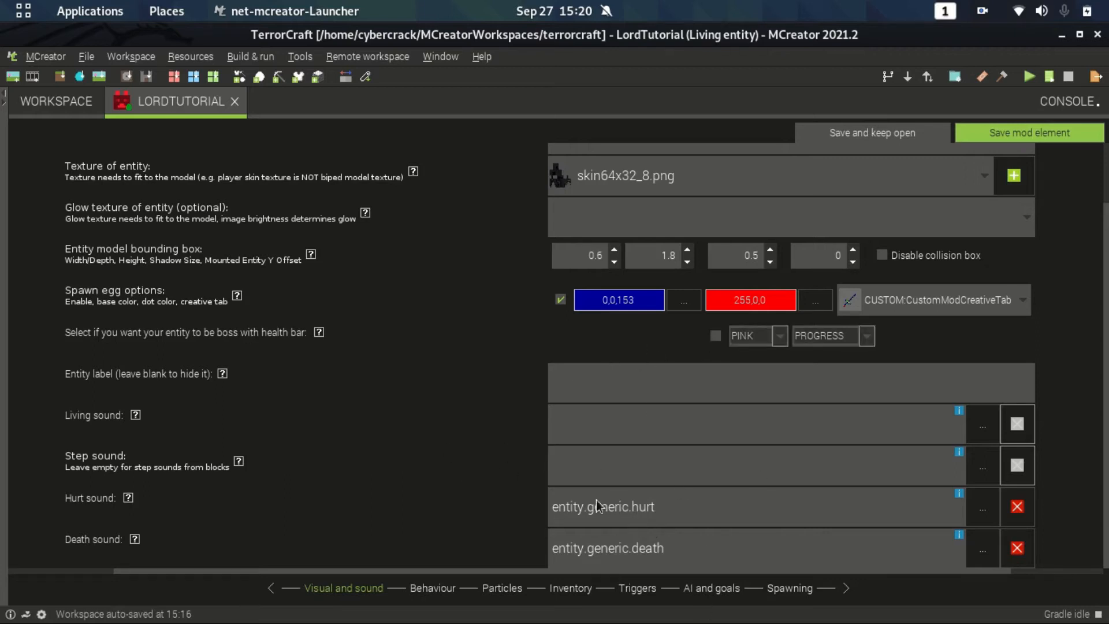
{"action": "left_click", "coordinate": [979, 435]}
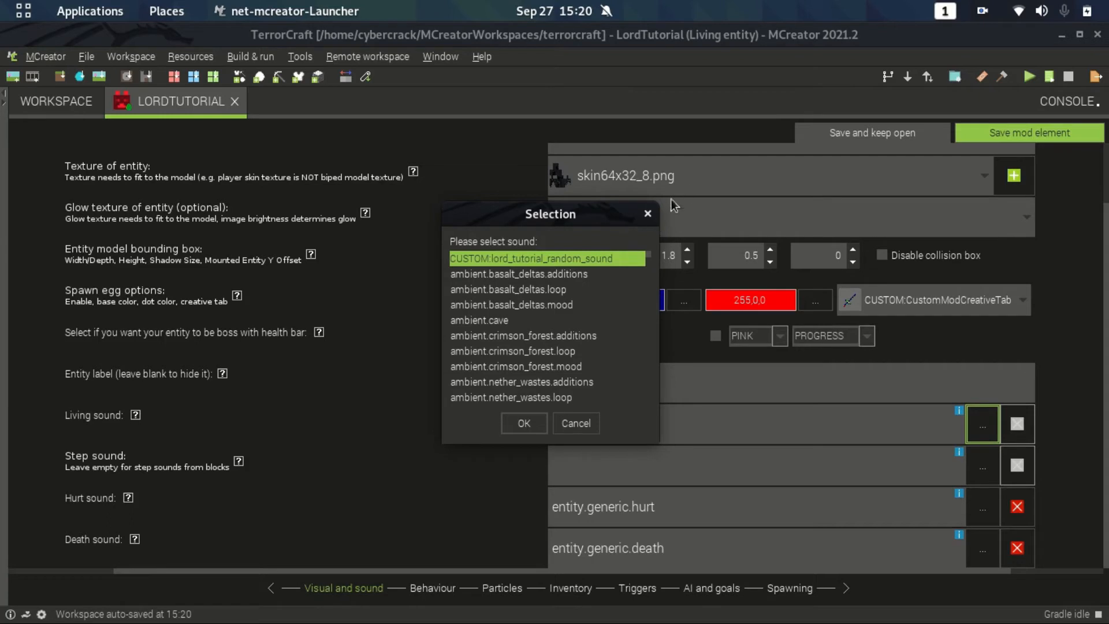
{"action": "left_click", "coordinate": [648, 213]}
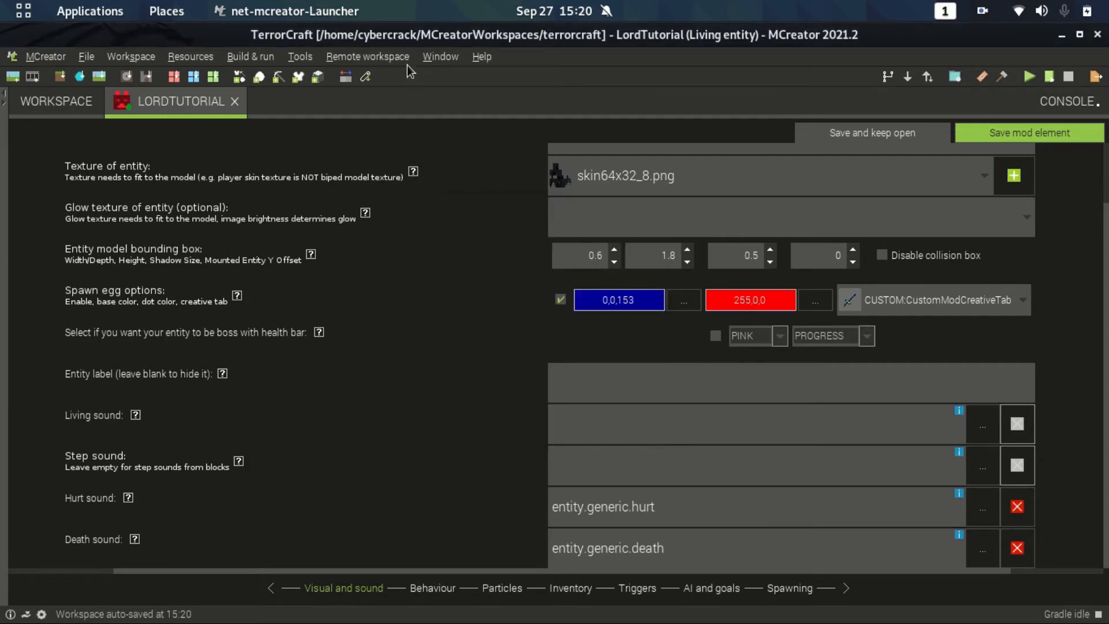
Open the form for importing a new sound into the workspace
{"action": "left_click", "coordinate": [186, 60]}
{"action": "left_click", "coordinate": [187, 154]}
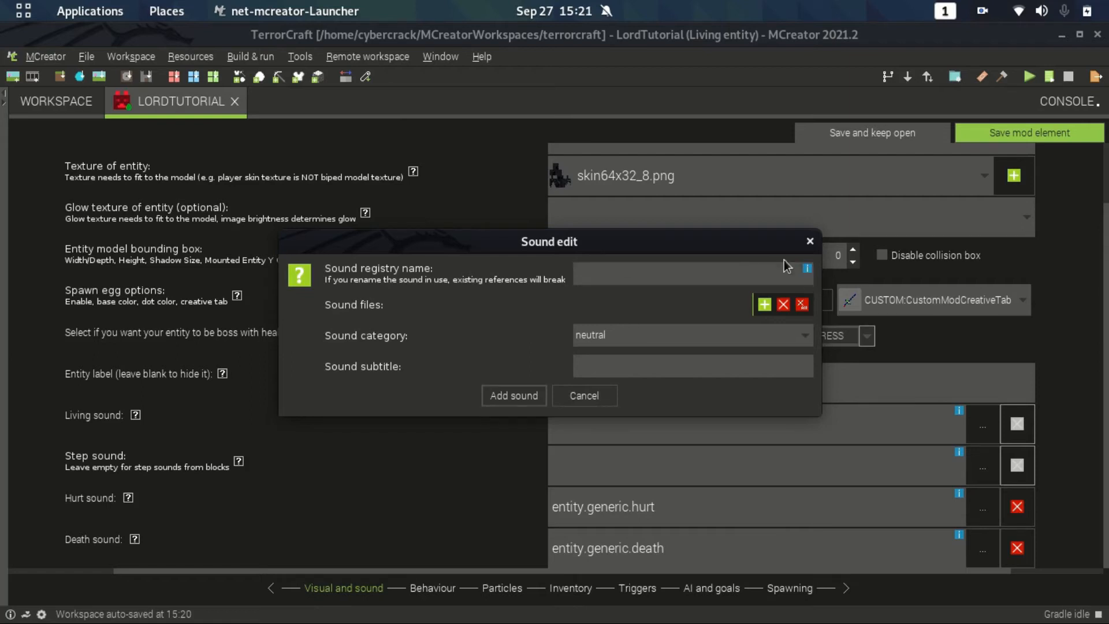
Switch to Chrome and open the OGG converter at audio.online-convert.com/convert-to-ogg in a new tab
{"action": "mouse_move", "coordinate": [1, 1]}
{"action": "left_click", "coordinate": [358, 187]}
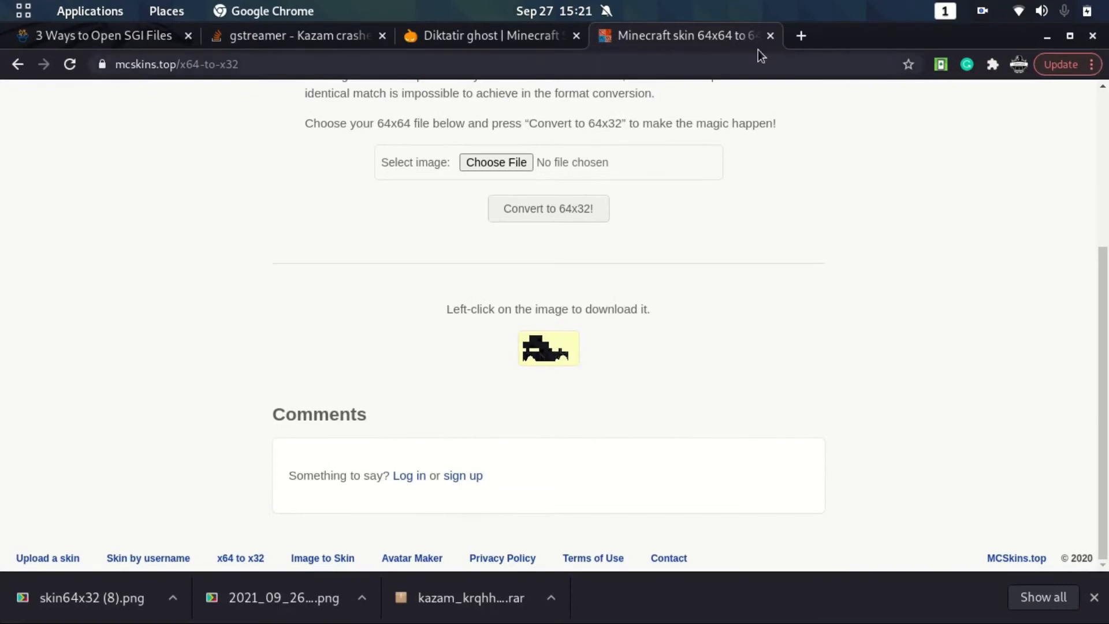
{"action": "left_click", "coordinate": [803, 37]}
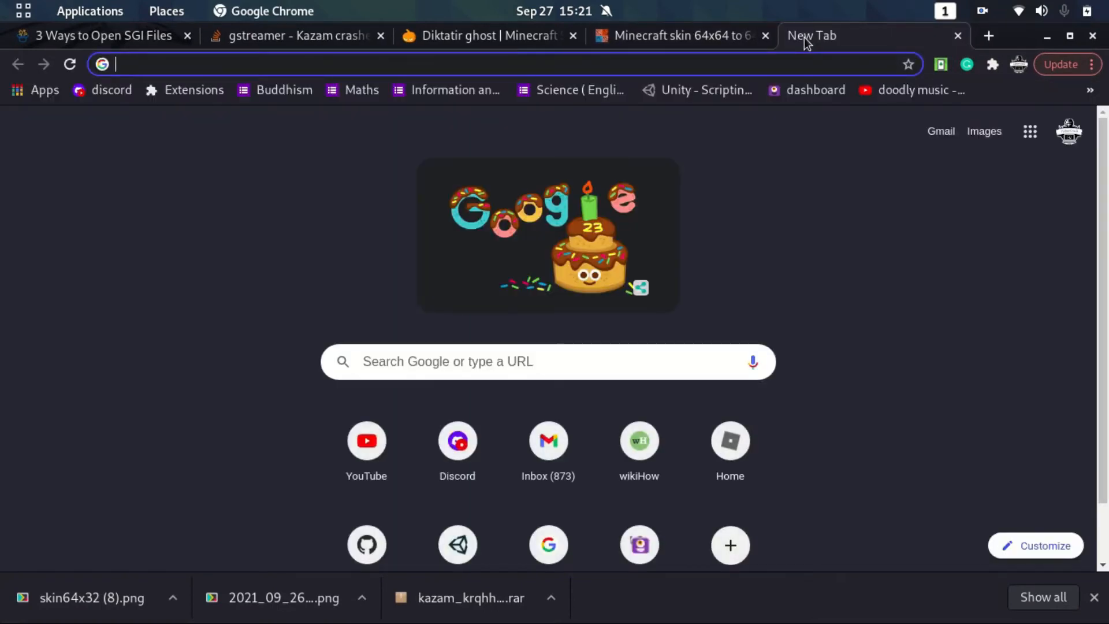
{"action": "type", "text": "ad"}
{"action": "key", "text": "BackSpace"}
{"action": "key", "text": "BackSpace"}
{"action": "type", "text": "i"}
{"action": "key", "text": "BackSpace"}
{"action": "type", "text": "udio.online-convert.com"}
{"action": "key", "text": "Right"}
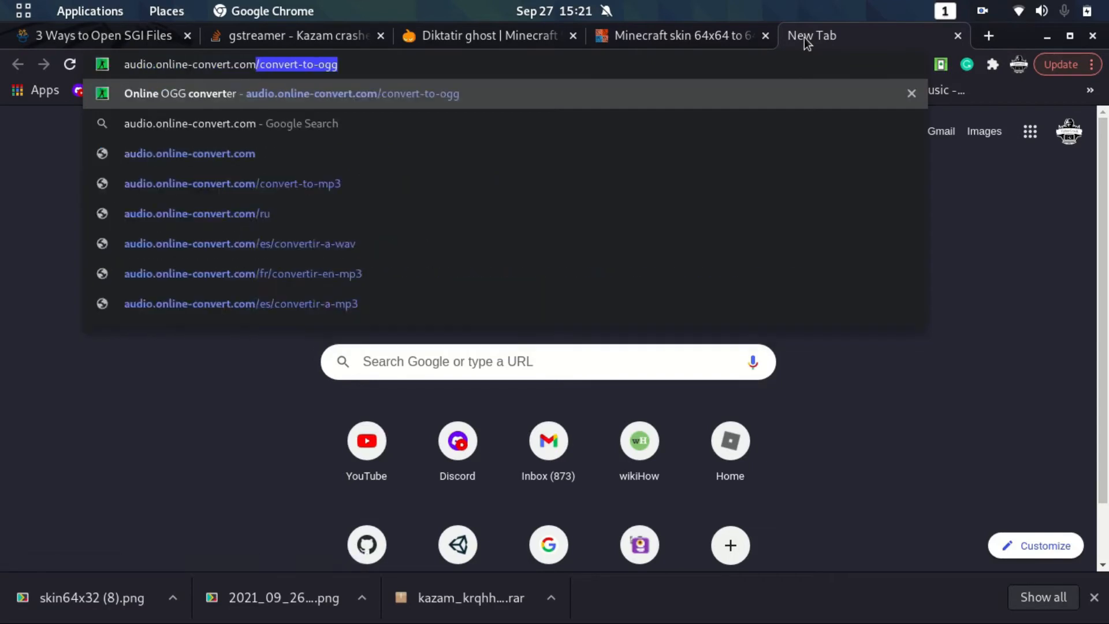
{"action": "key", "text": "Return"}
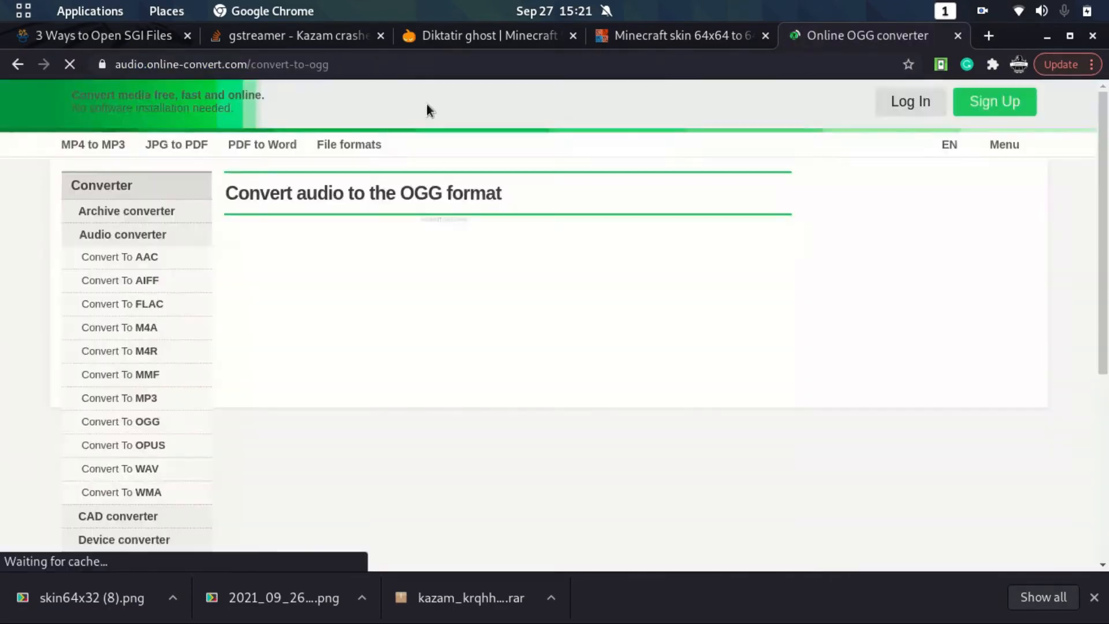
Upload KWSQBEH-demonic-scream.mp3 from Downloads to the converter, start the OGG conversion, and close the converter tab
{"action": "scroll", "coordinate": [484, 232], "scroll_direction": "down", "scroll_amount": 3}
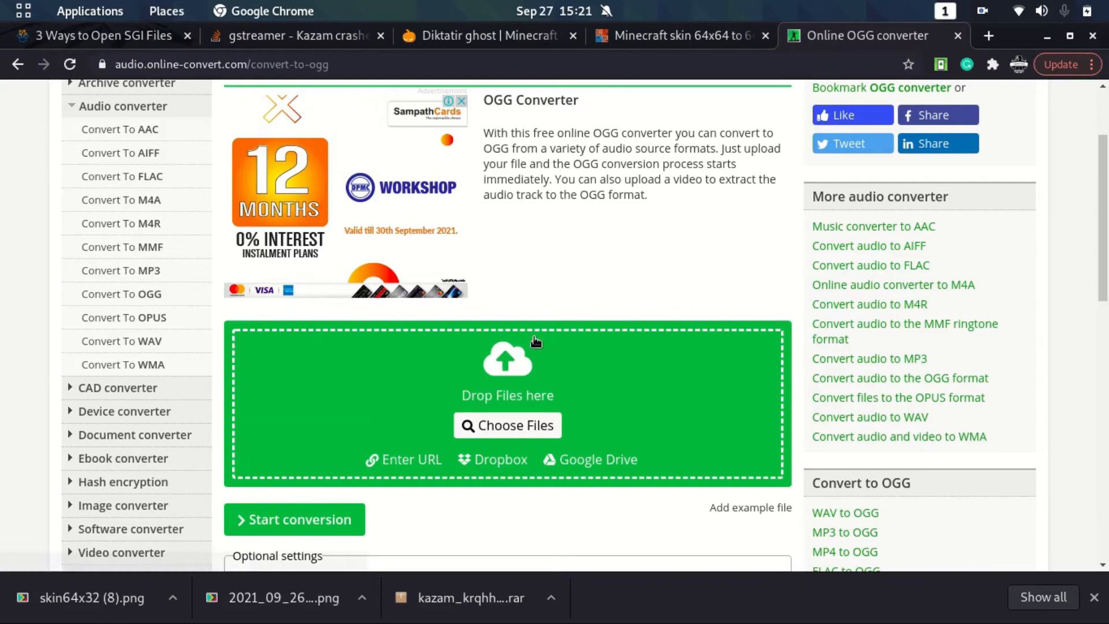
{"action": "left_click", "coordinate": [531, 433]}
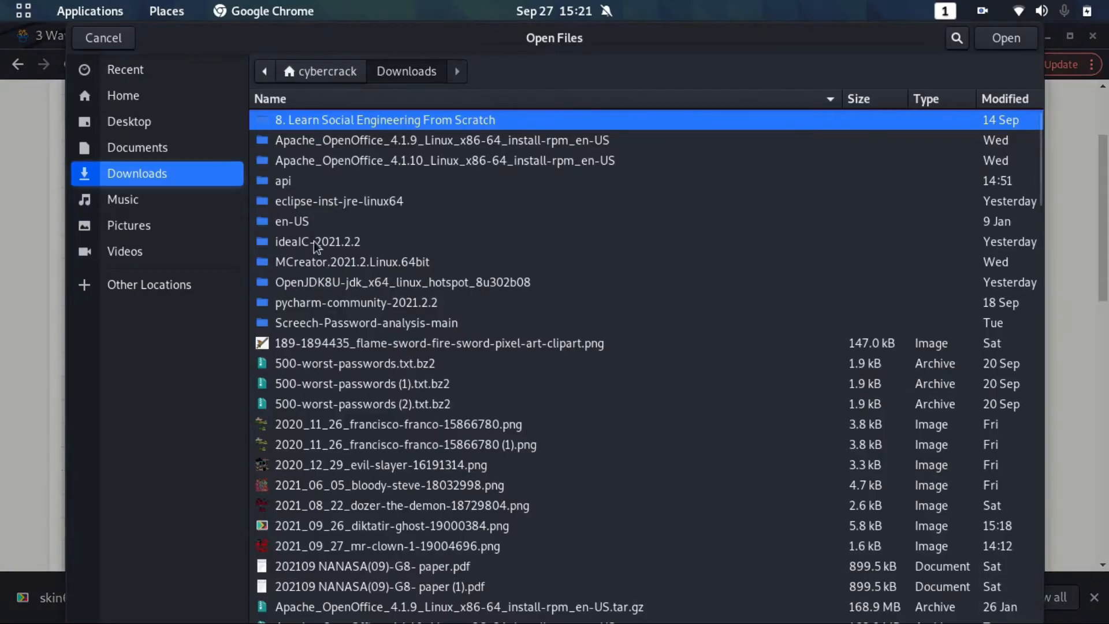
{"action": "scroll", "coordinate": [357, 287], "scroll_direction": "down", "scroll_amount": 5}
{"action": "type", "text": "mo3"}
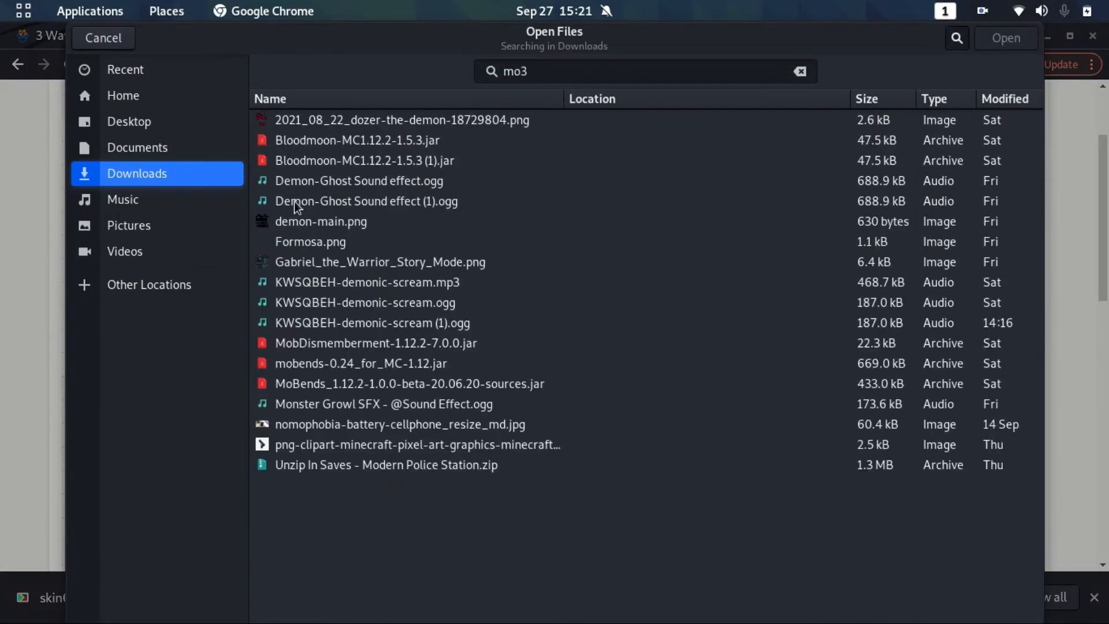
{"action": "key", "text": "BackSpace"}
{"action": "key", "text": "BackSpace"}
{"action": "type", "text": "p3"}
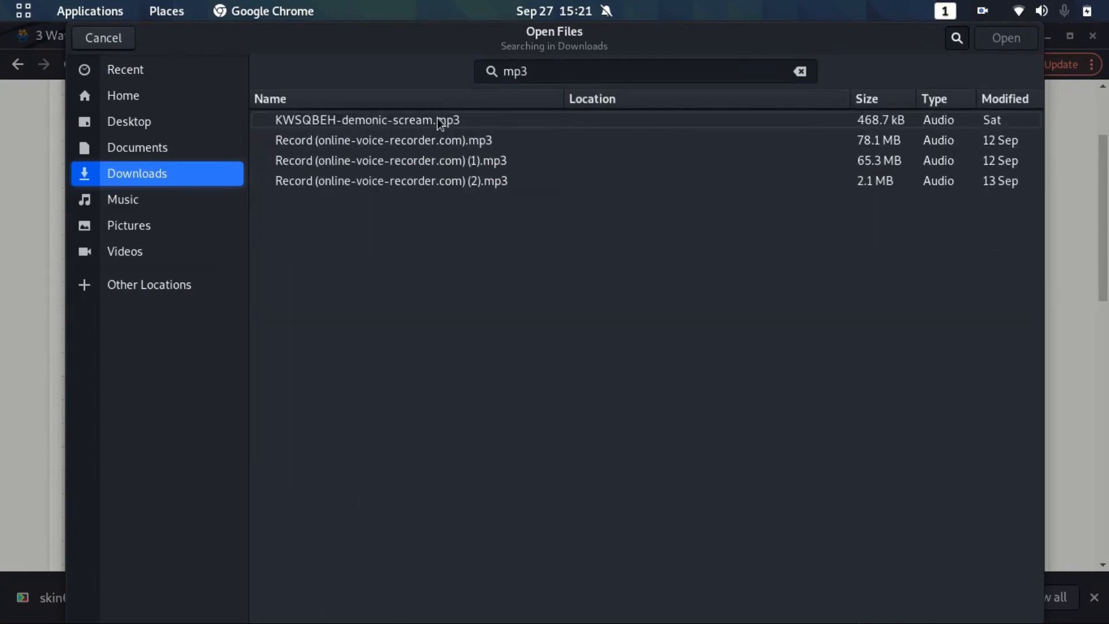
{"action": "left_click", "coordinate": [441, 120]}
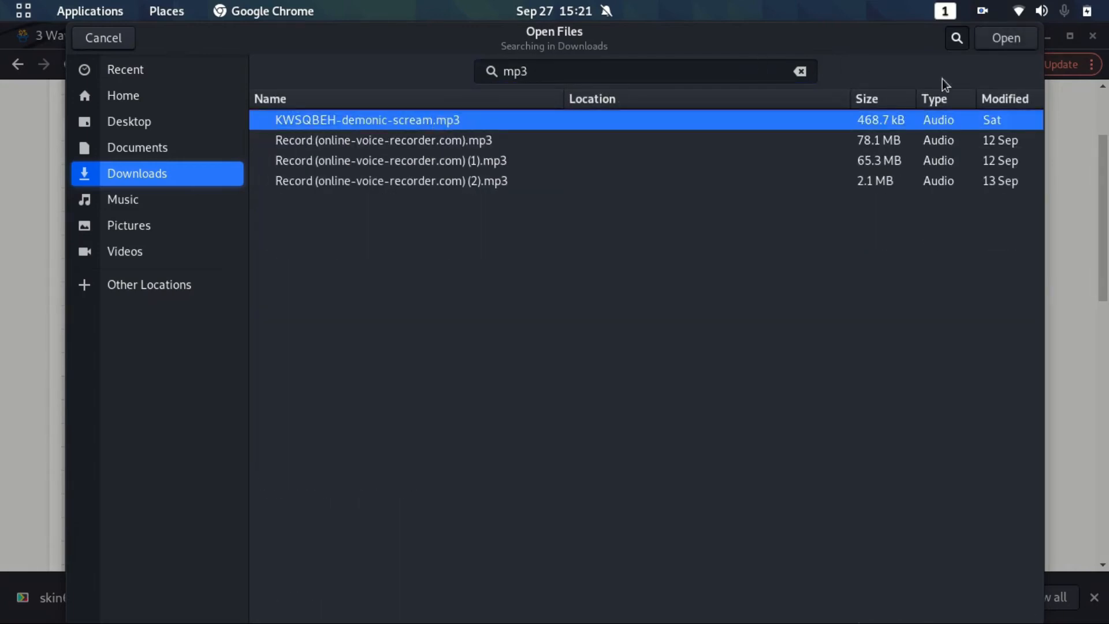
{"action": "left_click", "coordinate": [1005, 38]}
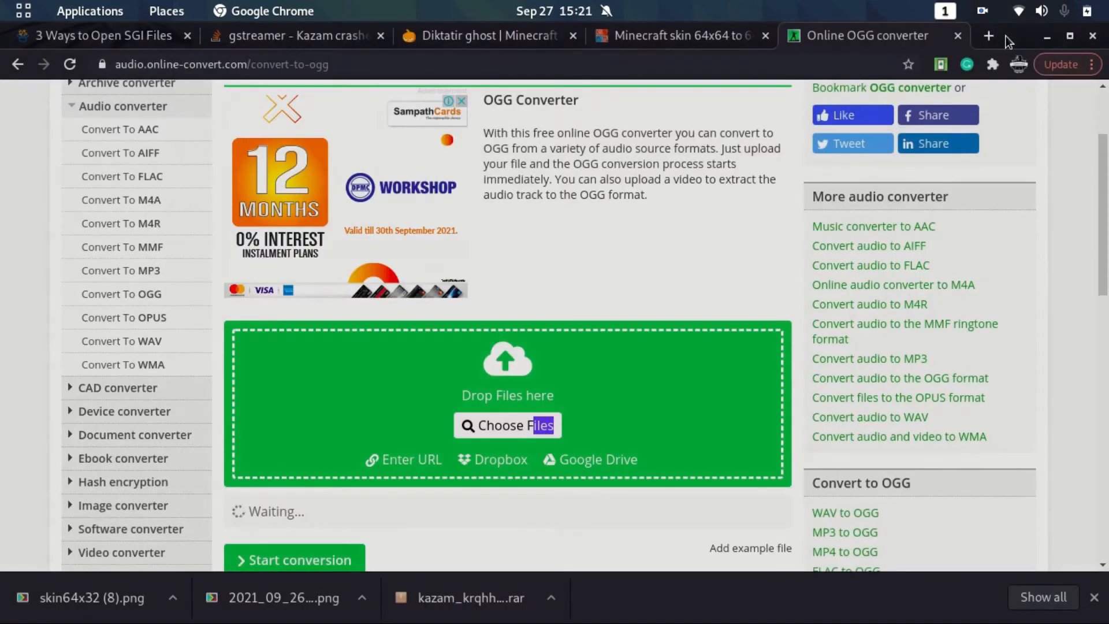
{"action": "scroll", "coordinate": [601, 379], "scroll_direction": "down", "scroll_amount": 3}
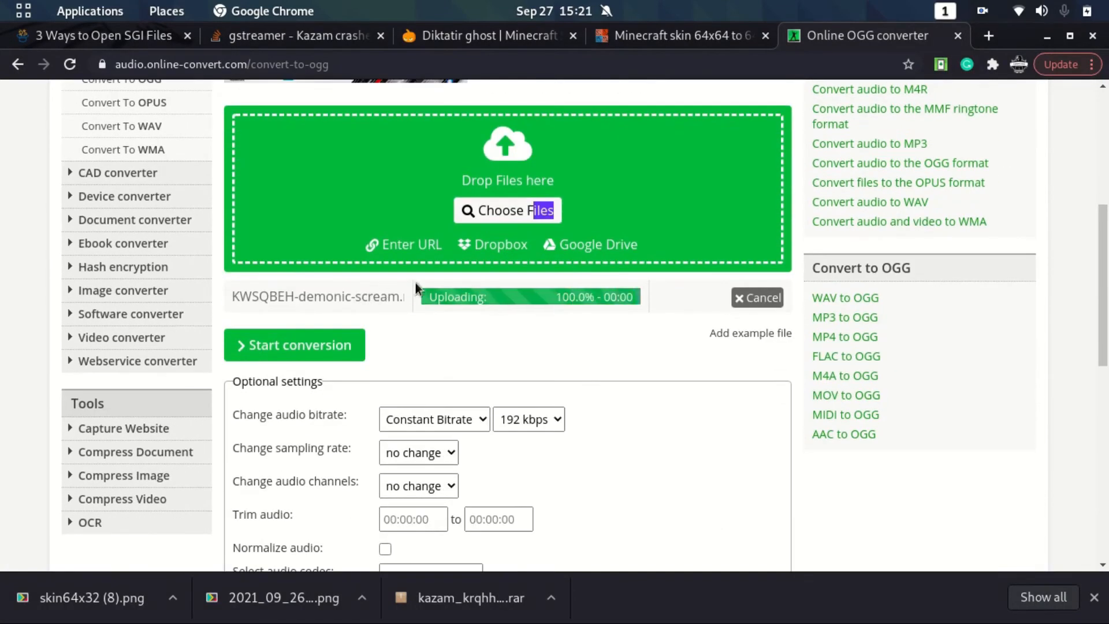
{"action": "left_click", "coordinate": [322, 346]}
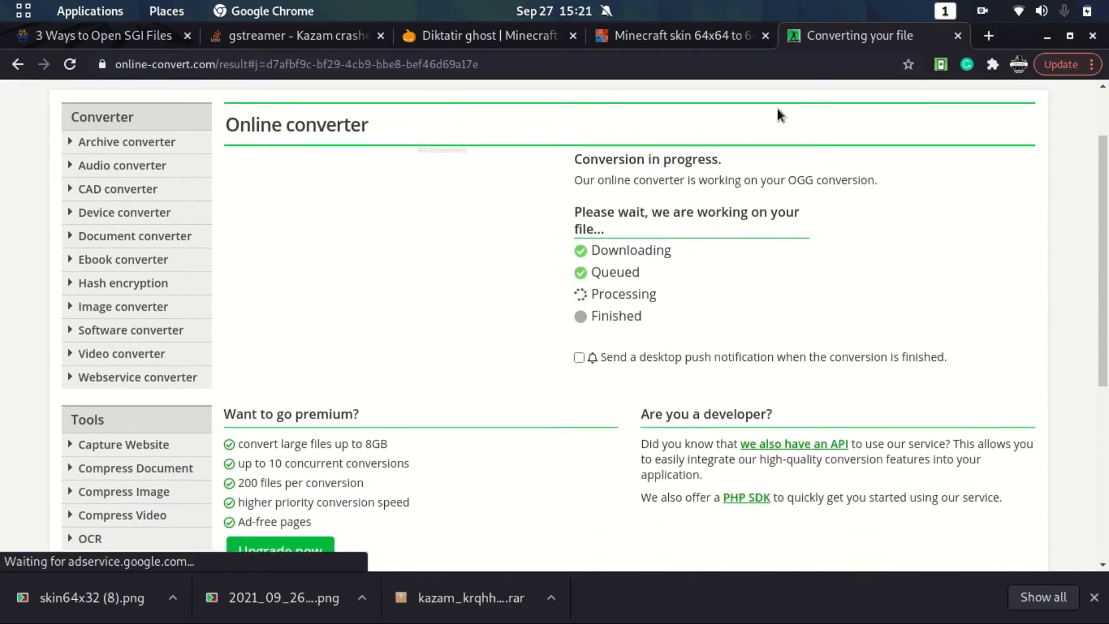
{"action": "left_click", "coordinate": [958, 35]}
Switch back to MCreator and add KWSQBEH-demonic-scream.ogg from Downloads as the new sound's file
{"action": "mouse_move", "coordinate": [0, 0]}
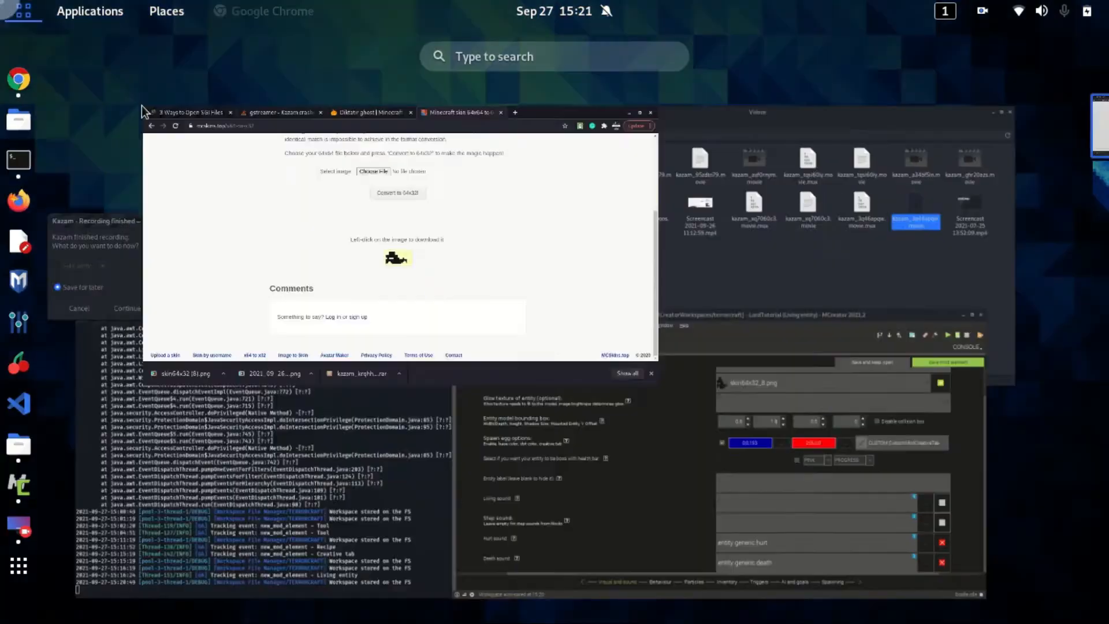
{"action": "left_click", "coordinate": [818, 480]}
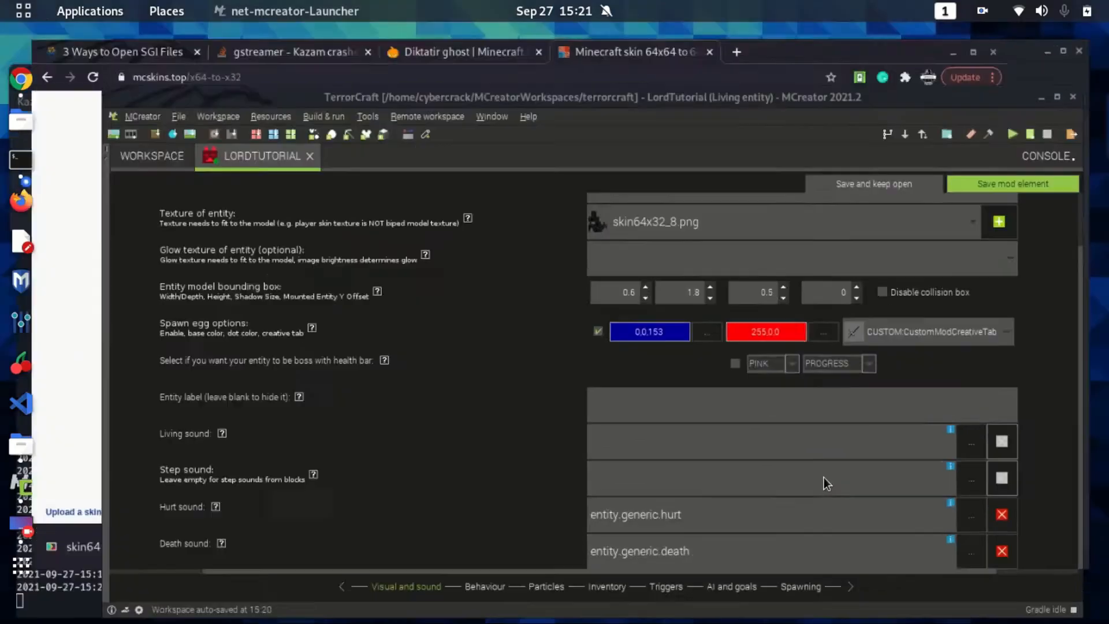
{"action": "left_click", "coordinate": [763, 307]}
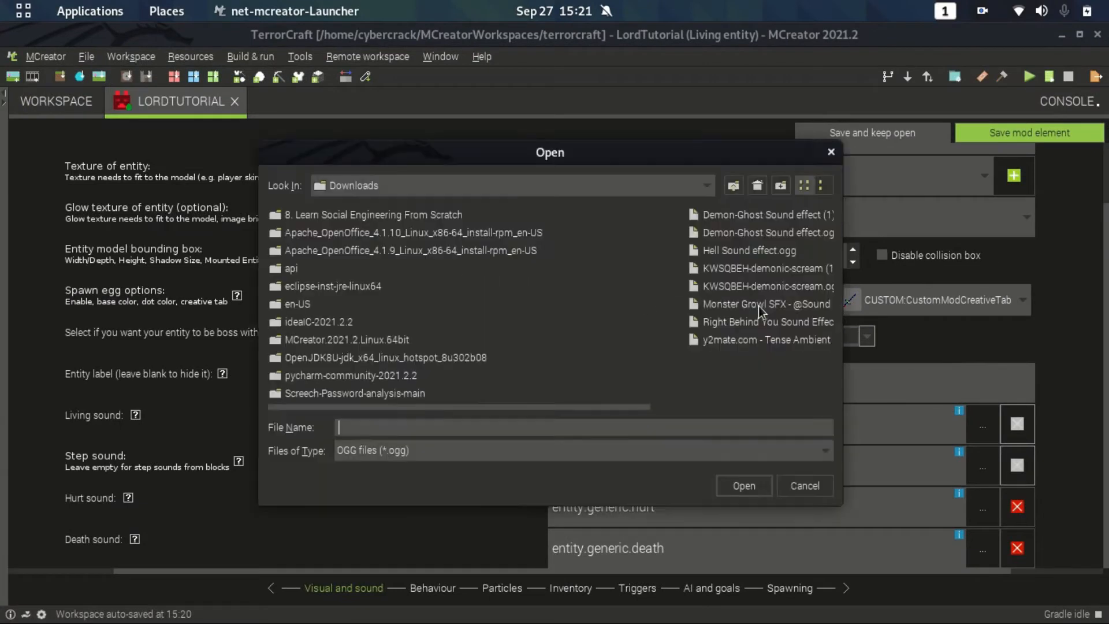
{"action": "left_click_drag", "start_coordinate": [452, 407], "coordinate": [601, 359]}
{"action": "left_click", "coordinate": [606, 287]}
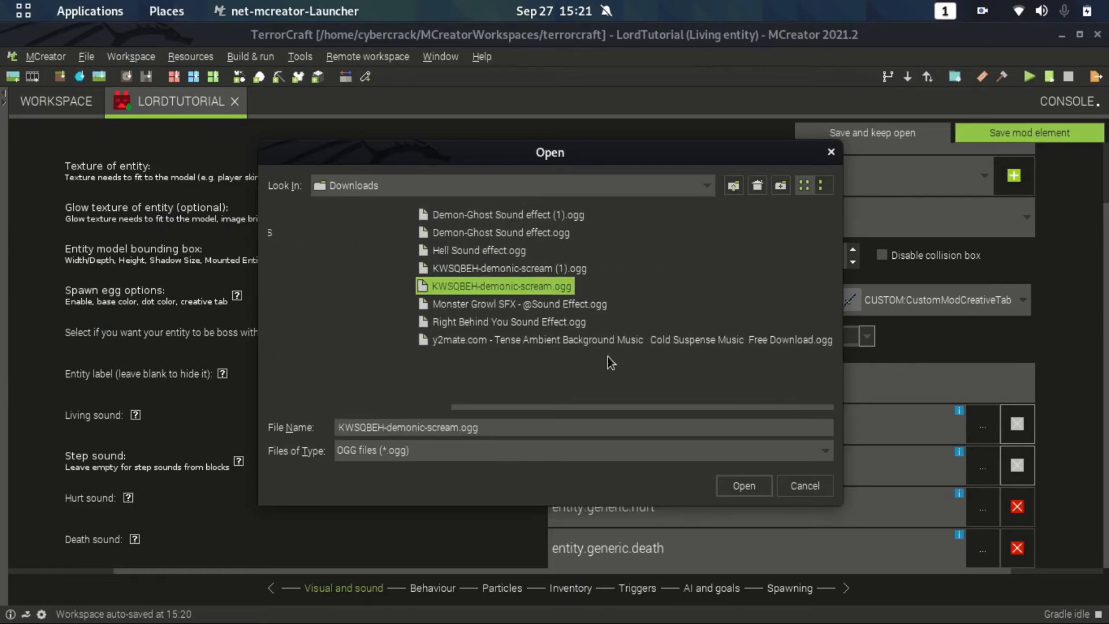
{"action": "left_click", "coordinate": [744, 486]}
Register the new sound as demonic_scream_of_lord_tutorial in the ambient category and add it to the workspace
{"action": "left_click", "coordinate": [633, 270]}
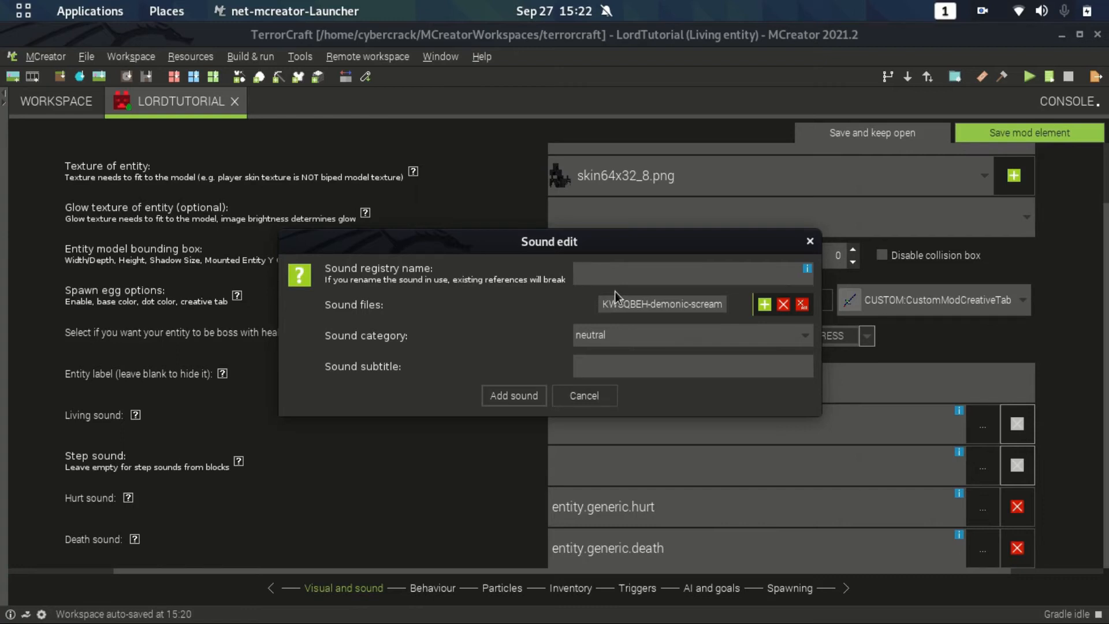
{"action": "type", "text": "demonic_scream_of_"}
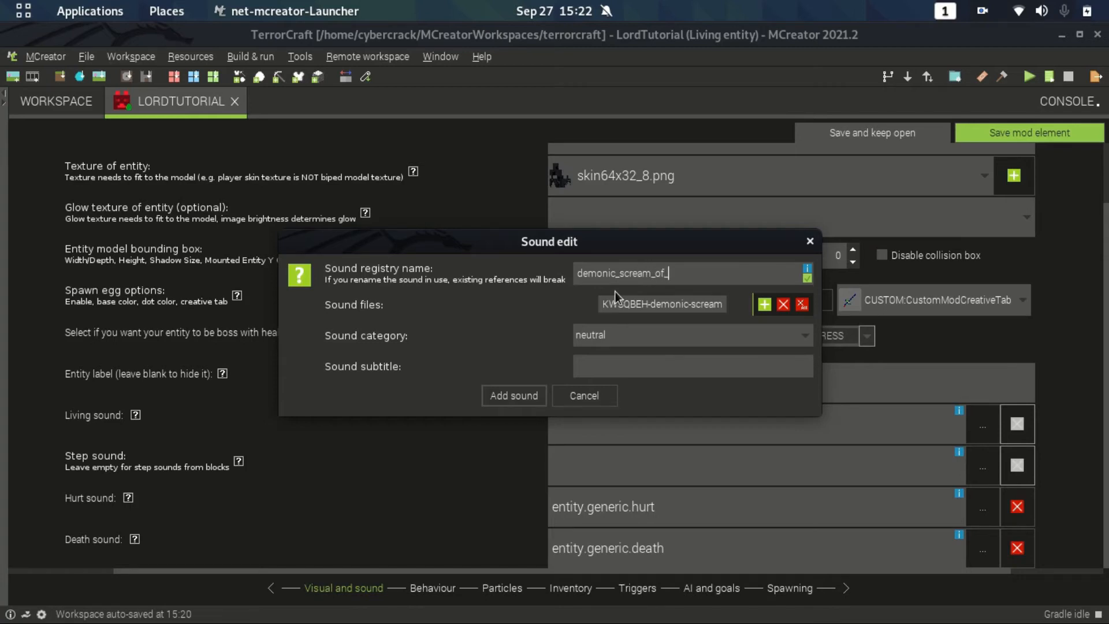
{"action": "type", "text": "lord_tutorial"}
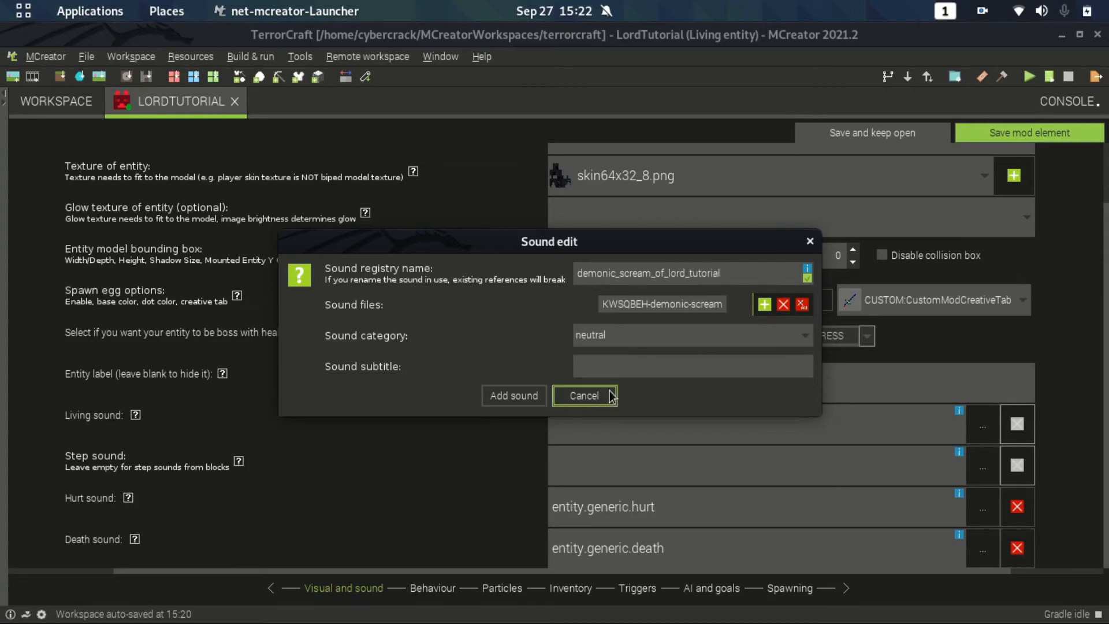
{"action": "left_click", "coordinate": [639, 339]}
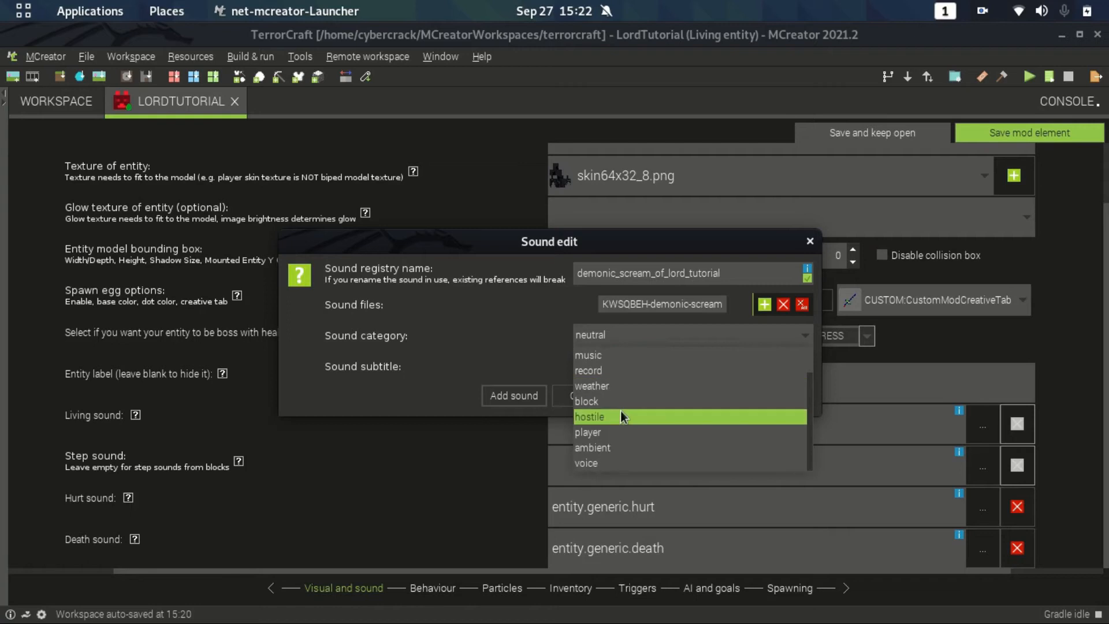
{"action": "left_click", "coordinate": [622, 449]}
{"action": "left_click", "coordinate": [511, 398]}
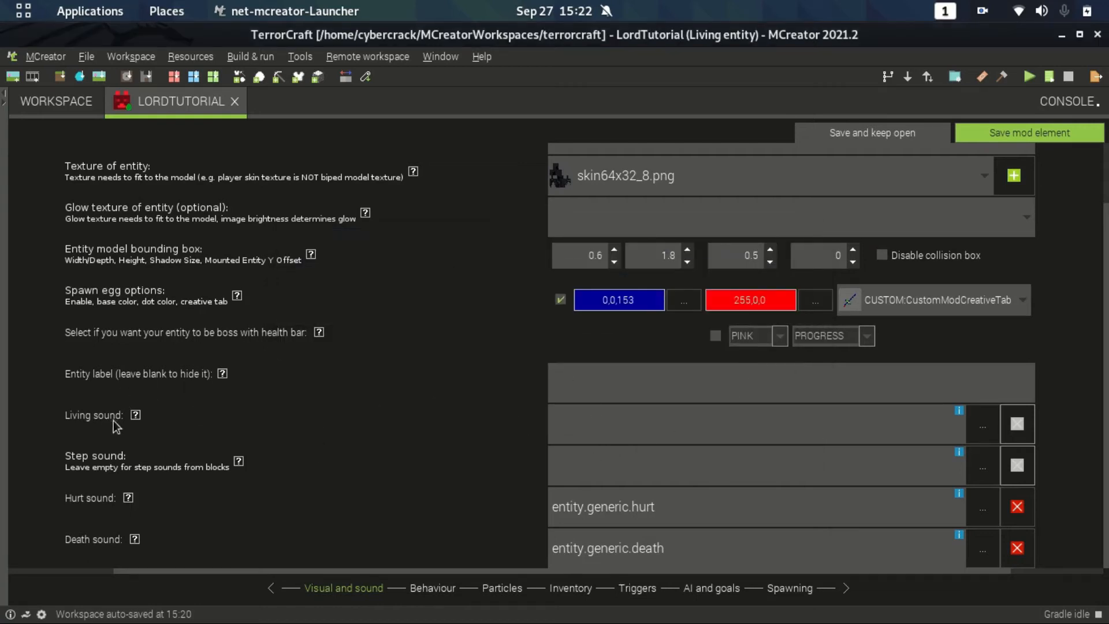
Set the entity's living sound to CUSTOM:demonic_scream_of_lord_tutorial
{"action": "left_click", "coordinate": [972, 435]}
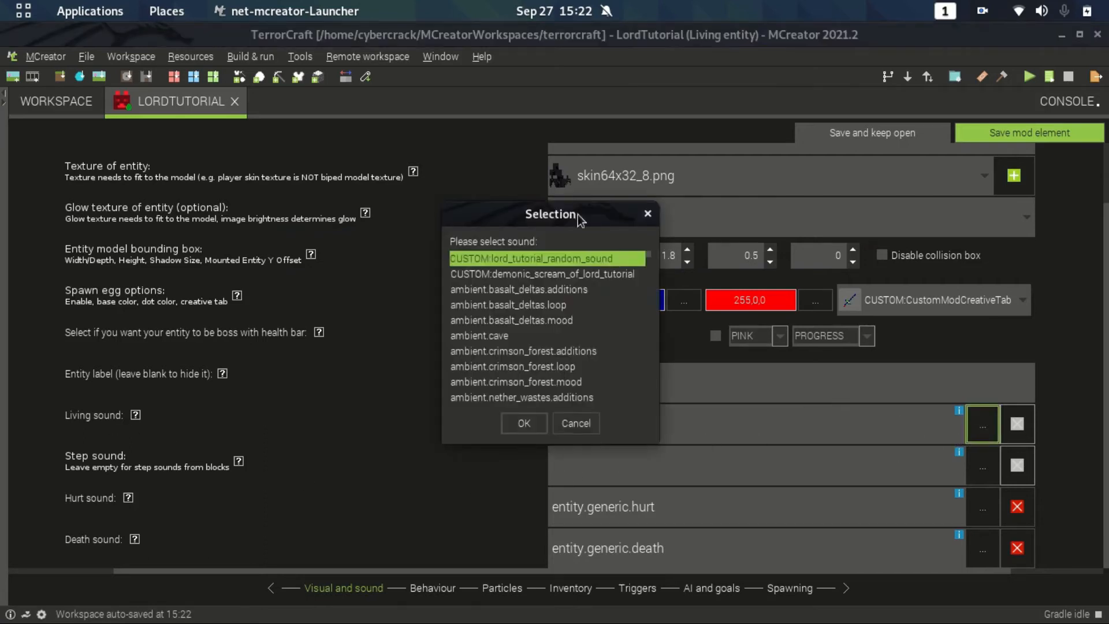
{"action": "left_click", "coordinate": [547, 275]}
{"action": "left_click", "coordinate": [546, 261]}
{"action": "left_click", "coordinate": [546, 273]}
{"action": "left_click", "coordinate": [544, 260]}
{"action": "left_click", "coordinate": [542, 275]}
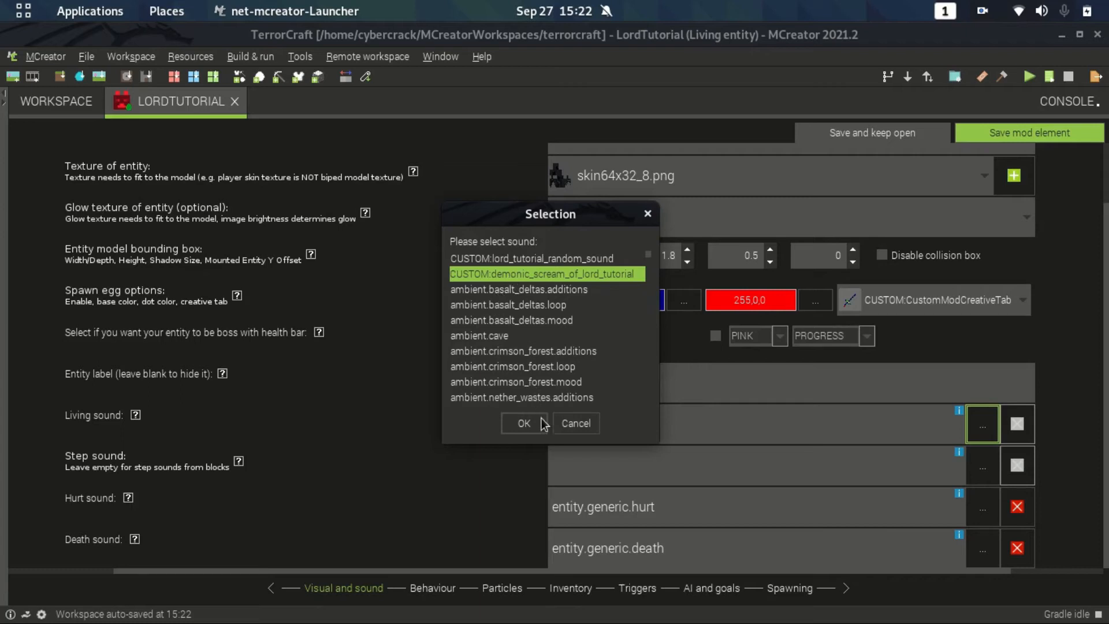
{"action": "left_click", "coordinate": [523, 422]}
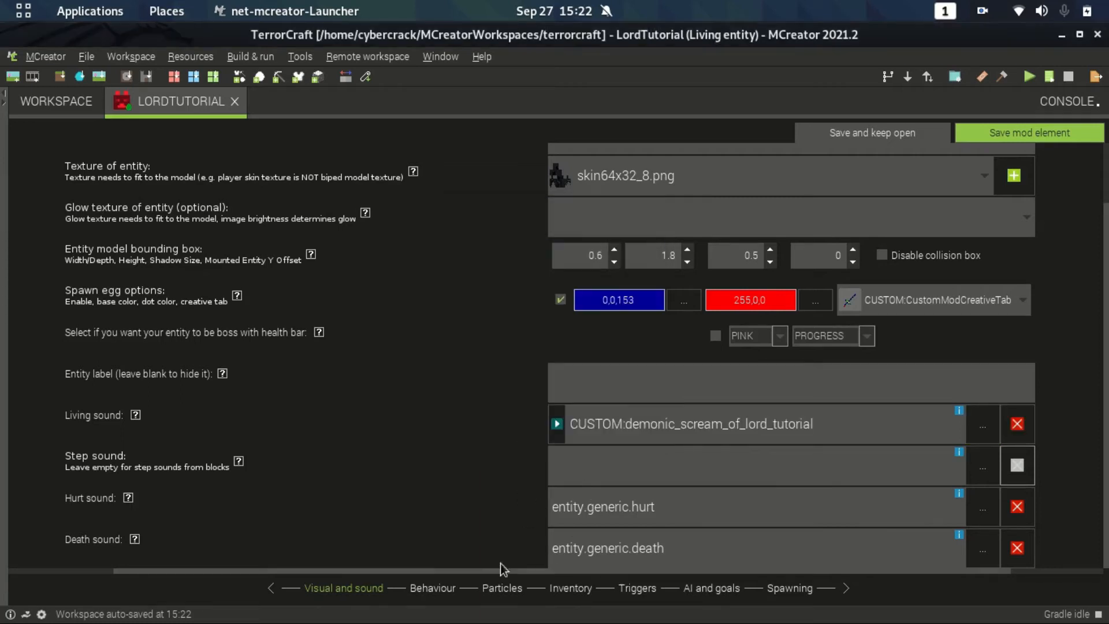
Open the entity's Behaviour settings and choose Mob as its behavioural characteristic
{"action": "left_click", "coordinate": [444, 589]}
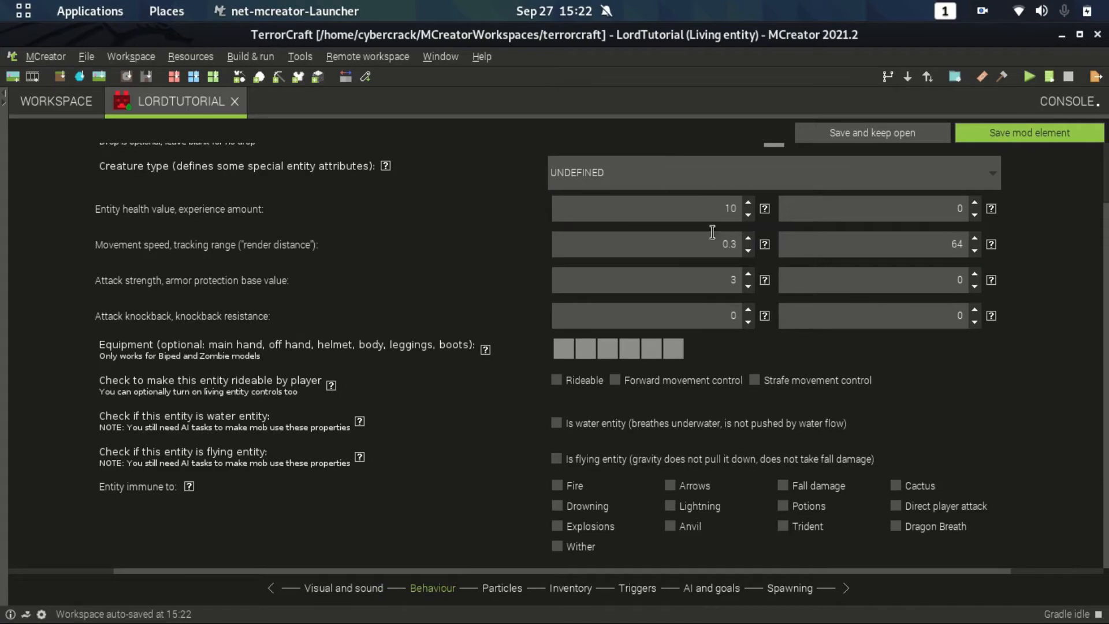
{"action": "scroll", "coordinate": [714, 231], "scroll_direction": "up", "scroll_amount": 3}
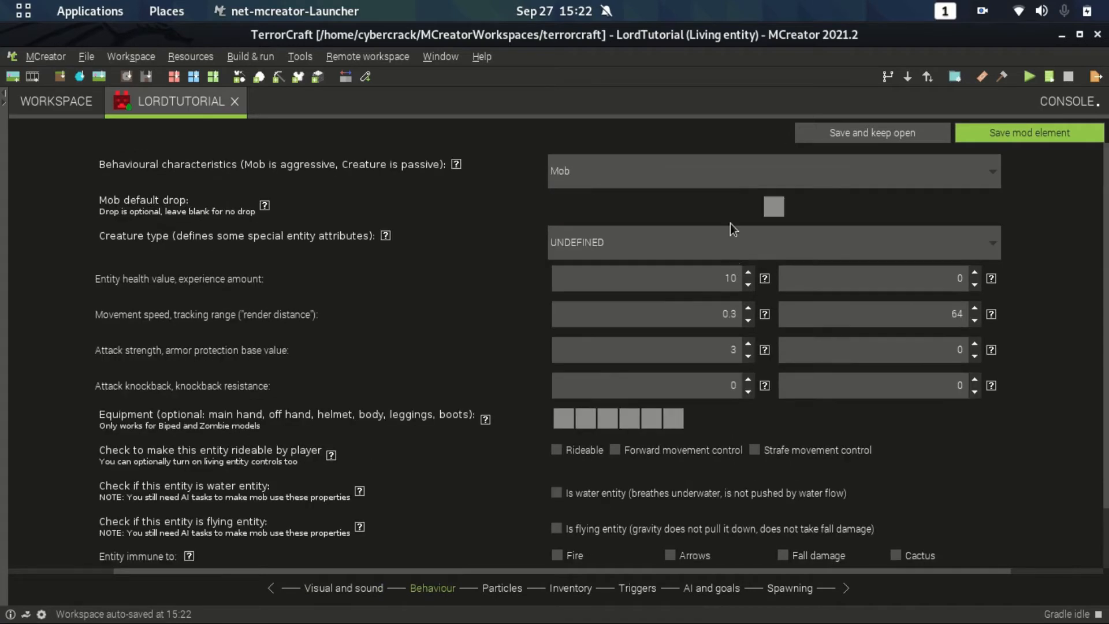
{"action": "left_click", "coordinate": [693, 174]}
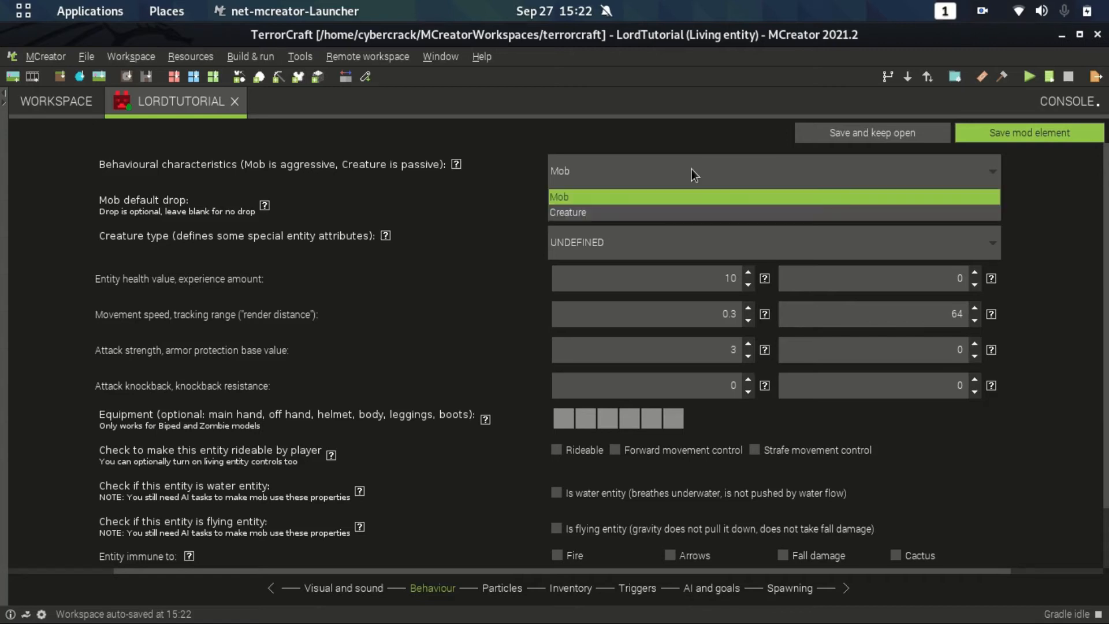
{"action": "left_click", "coordinate": [701, 208]}
{"action": "left_click", "coordinate": [706, 165]}
{"action": "left_click", "coordinate": [705, 197]}
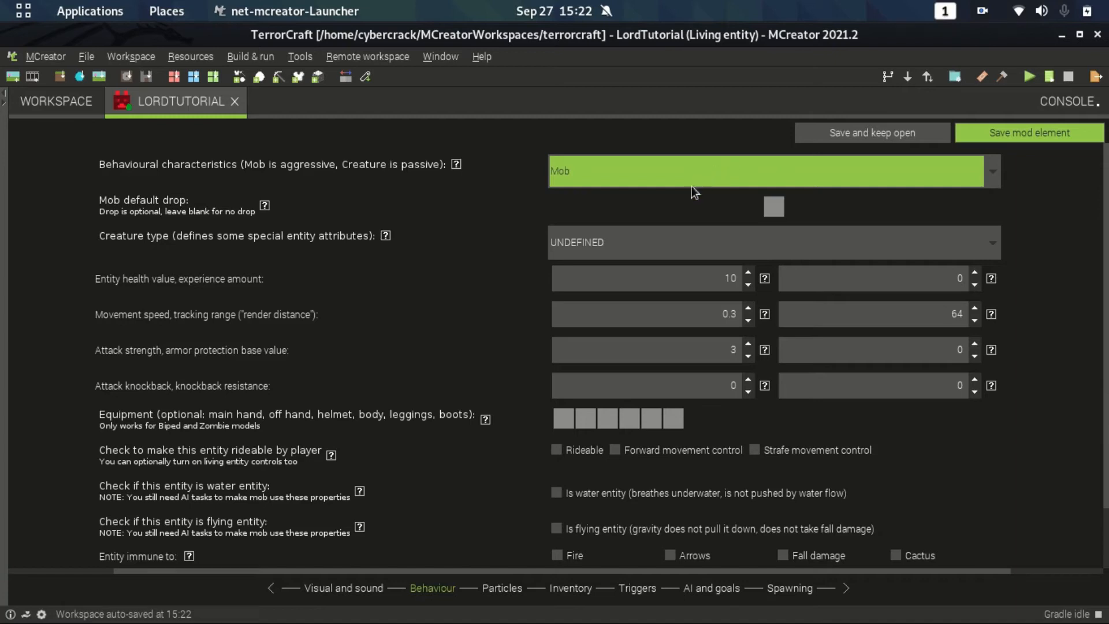
Set the mob's default drop to the CustomSword tool
{"action": "scroll", "coordinate": [1098, 249], "scroll_direction": "down", "scroll_amount": 3}
{"action": "scroll", "coordinate": [1098, 250], "scroll_direction": "up", "scroll_amount": 3}
{"action": "left_click", "coordinate": [772, 209]}
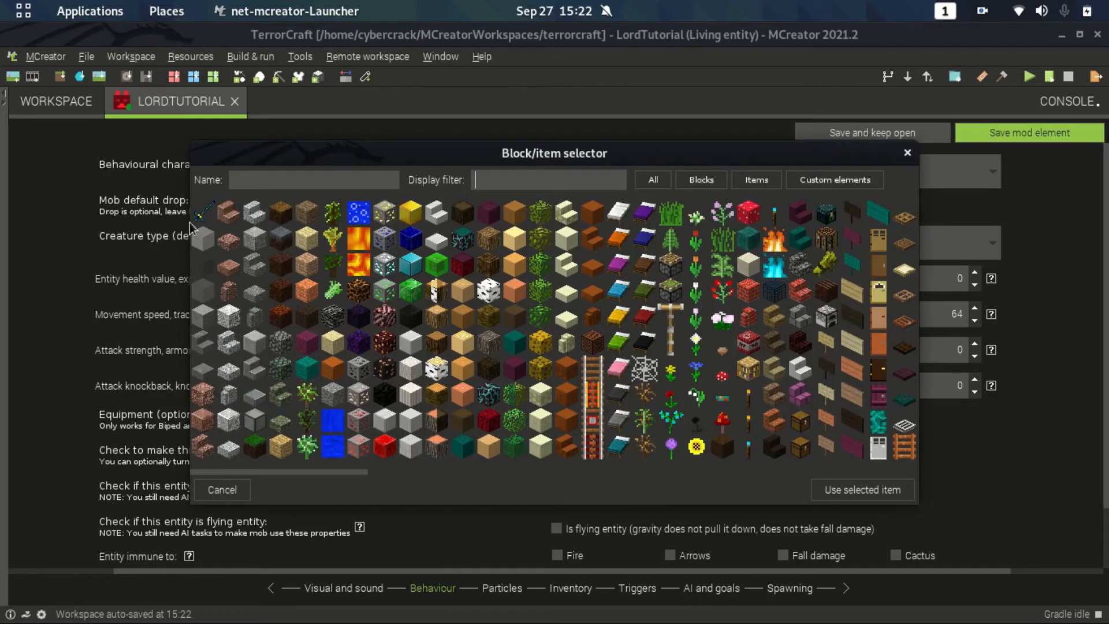
{"action": "left_click", "coordinate": [203, 213]}
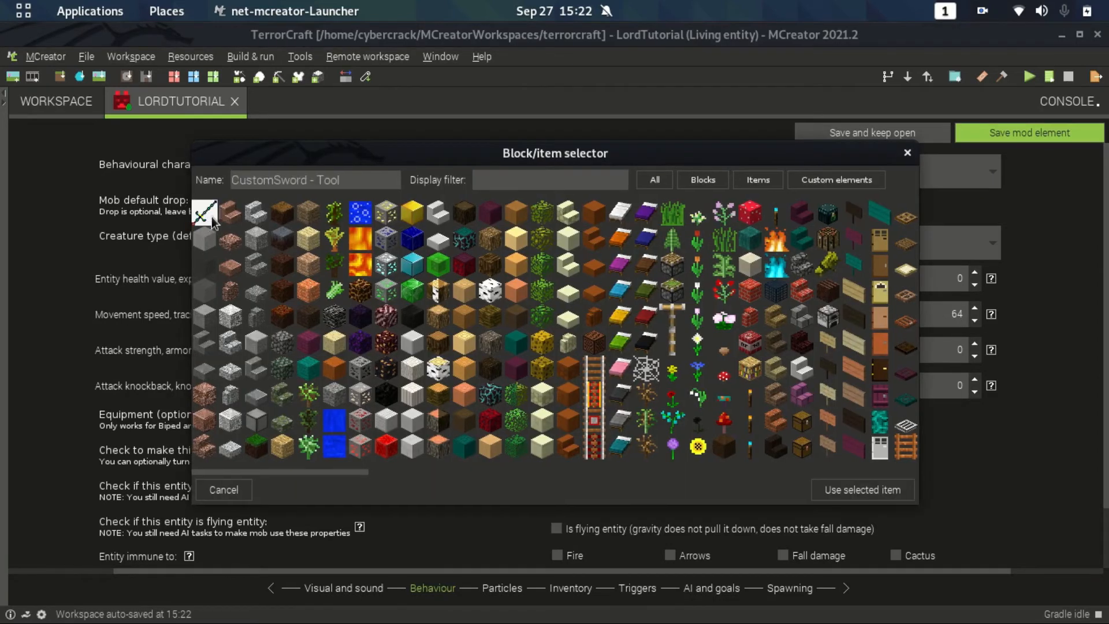
{"action": "left_click", "coordinate": [887, 489]}
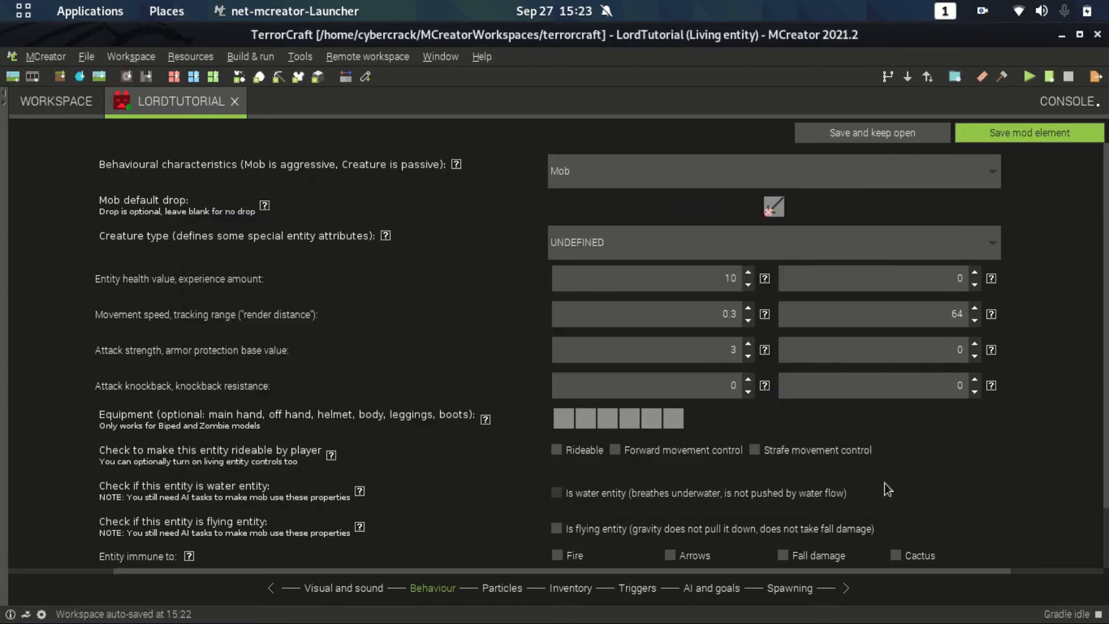
Set the entity's creature type to UNDEAD
{"action": "left_click", "coordinate": [804, 243]}
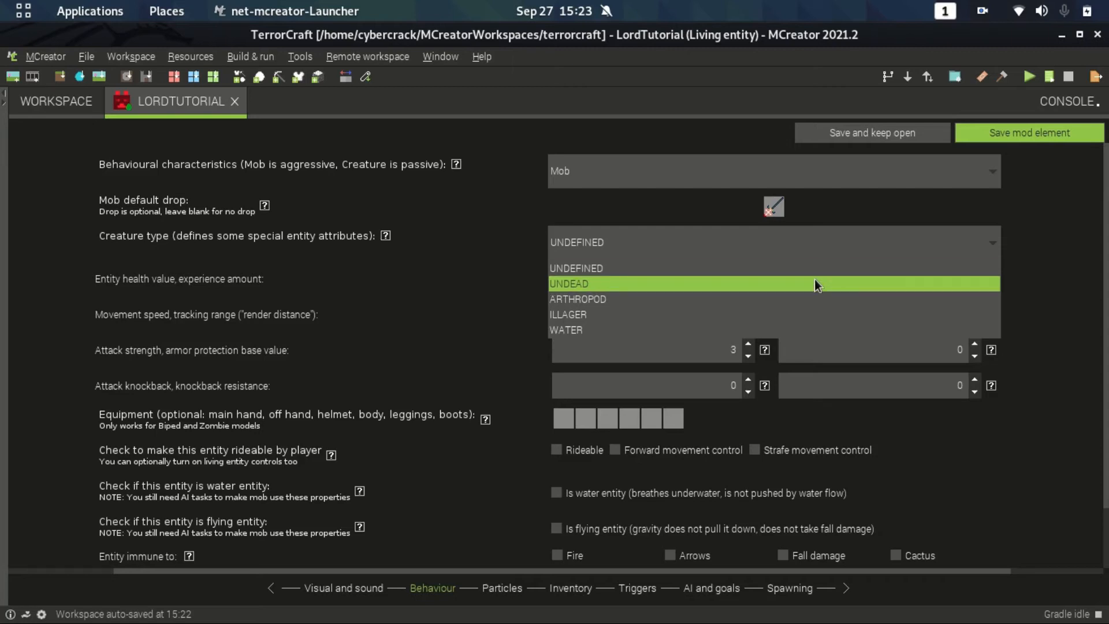
{"action": "left_click", "coordinate": [814, 283]}
{"action": "left_click", "coordinate": [791, 238]}
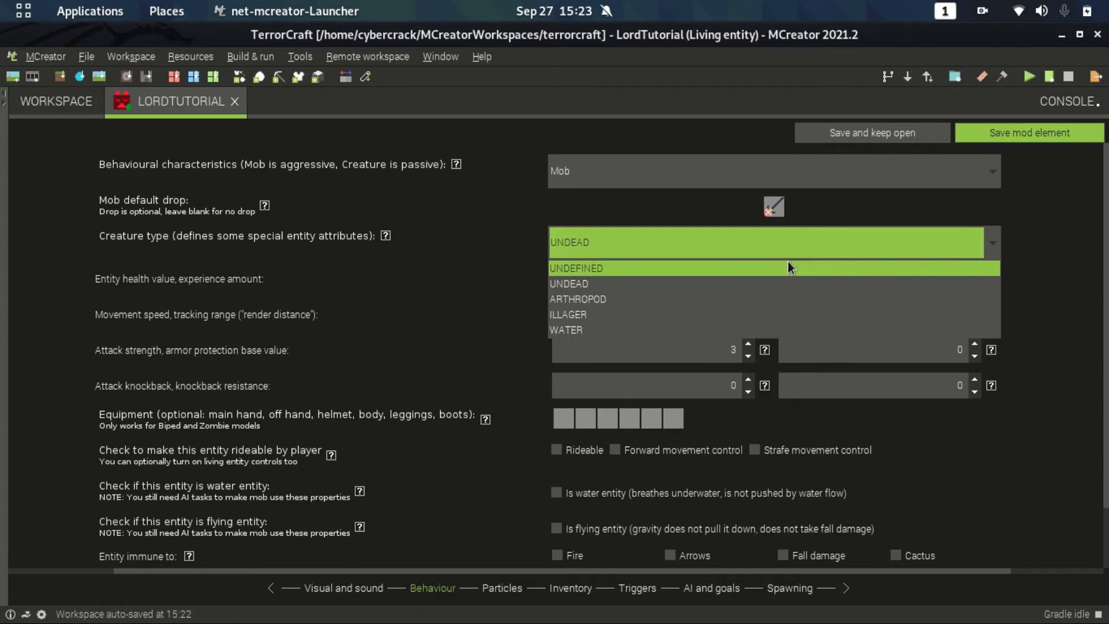
{"action": "left_click", "coordinate": [789, 268]}
{"action": "left_click", "coordinate": [658, 255]}
{"action": "left_click", "coordinate": [665, 280]}
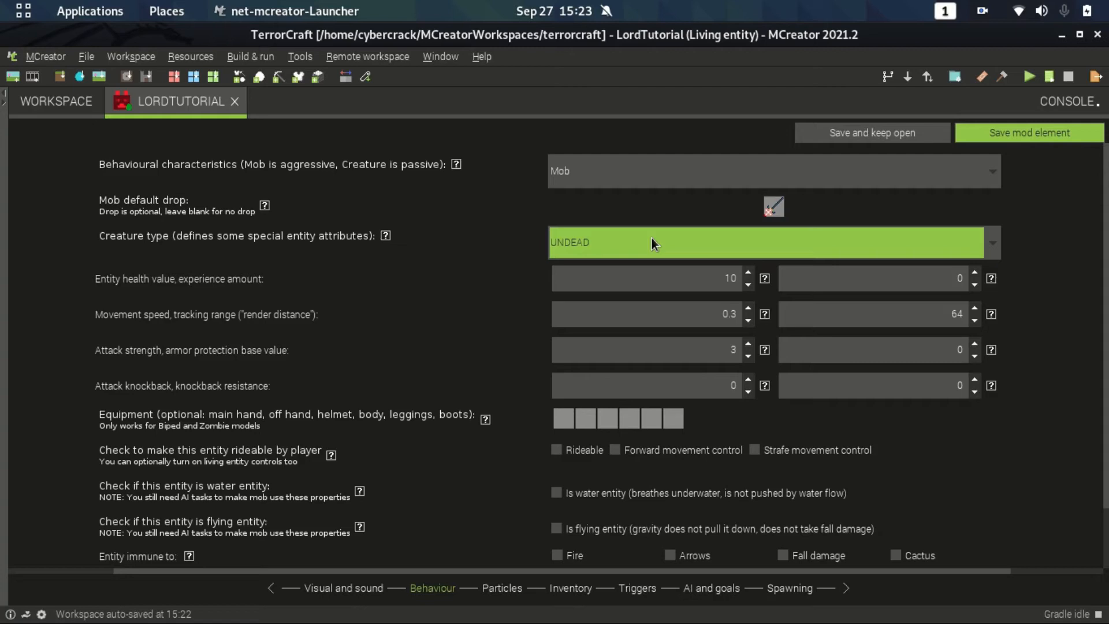
Set the entity's health value to 40 and its experience amount to 5
{"action": "double_click", "coordinate": [738, 279]}
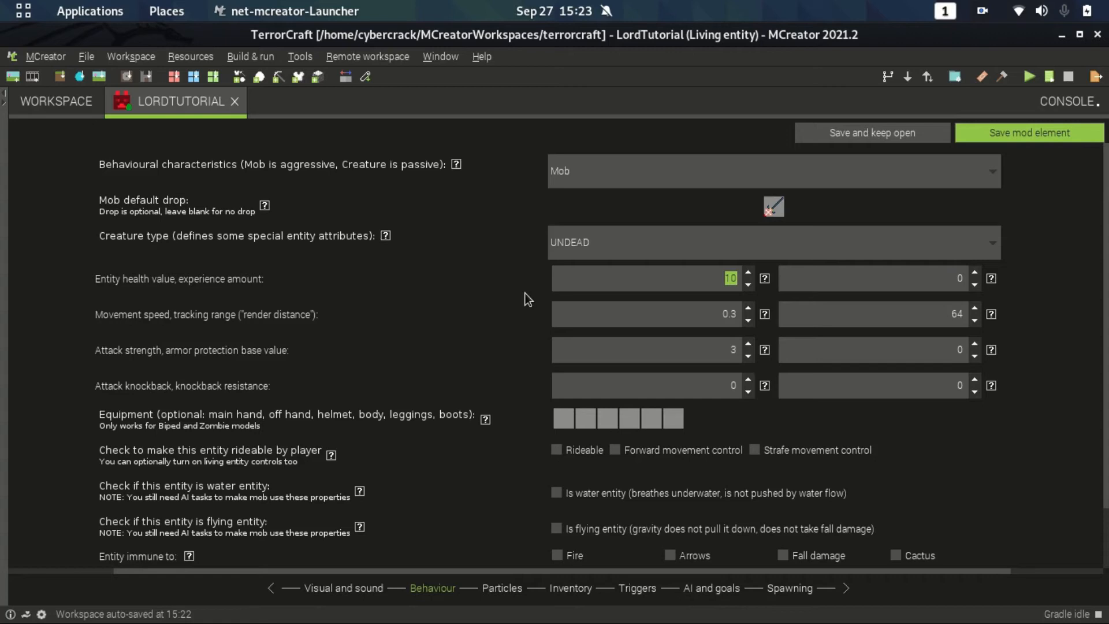
{"action": "type", "text": "40"}
{"action": "left_click", "coordinate": [959, 278]}
{"action": "type", "text": "5"}
Set the entity's attack strength to 5 and its armor protection base value to 1
{"action": "double_click", "coordinate": [742, 347]}
{"action": "type", "text": "5"}
{"action": "left_click", "coordinate": [945, 344]}
{"action": "left_click", "coordinate": [974, 345]}
{"action": "left_click", "coordinate": [974, 344]}
{"action": "left_click", "coordinate": [974, 344]}
{"action": "left_click", "coordinate": [974, 345]}
{"action": "left_click", "coordinate": [974, 344]}
{"action": "left_click", "coordinate": [975, 344]}
{"action": "left_click", "coordinate": [974, 344]}
{"action": "left_click", "coordinate": [974, 345]}
{"action": "left_click", "coordinate": [975, 345]}
{"action": "left_click", "coordinate": [974, 345]}
Set the entity's attack knockback to 1 and its knockback resistance to 0.5
{"action": "double_click", "coordinate": [735, 384]}
{"action": "type", "text": "1"}
{"action": "left_click_drag", "start_coordinate": [952, 383], "coordinate": [970, 385]}
Equip the entity's main hand with the CustomSword tool
{"action": "scroll", "coordinate": [567, 310], "scroll_direction": "down", "scroll_amount": 3}
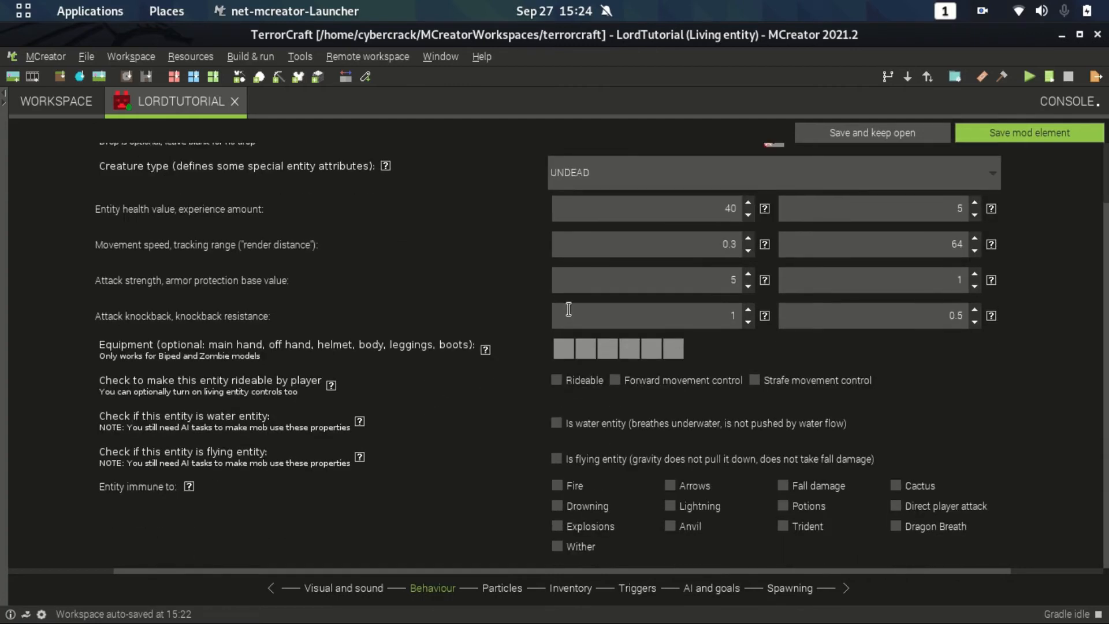
{"action": "left_click", "coordinate": [559, 341]}
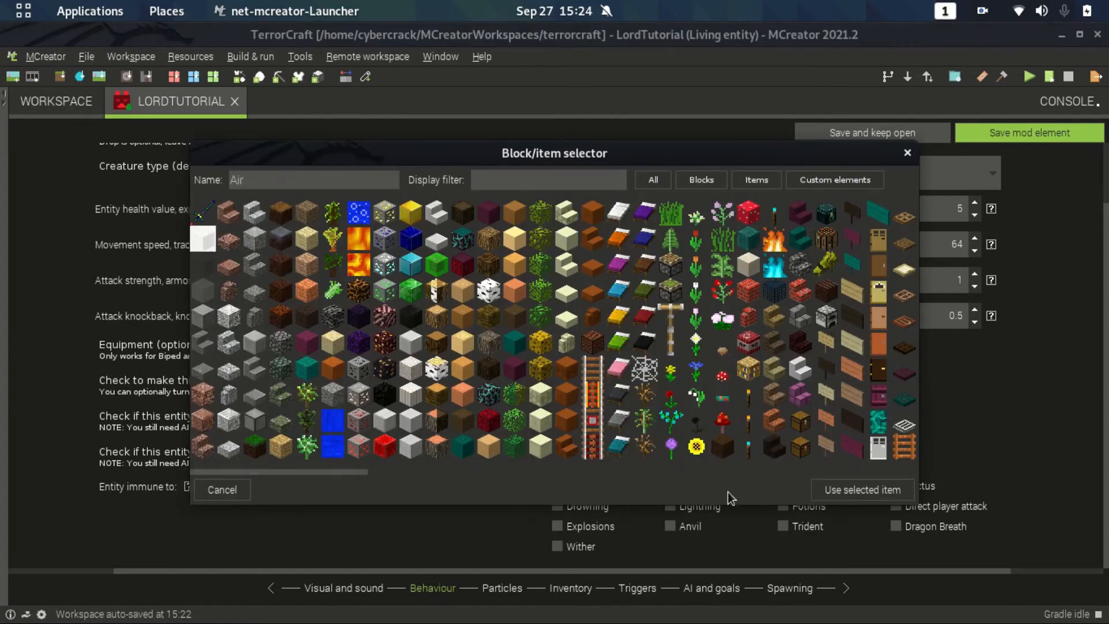
{"action": "left_click", "coordinate": [204, 212]}
{"action": "left_click", "coordinate": [861, 488]}
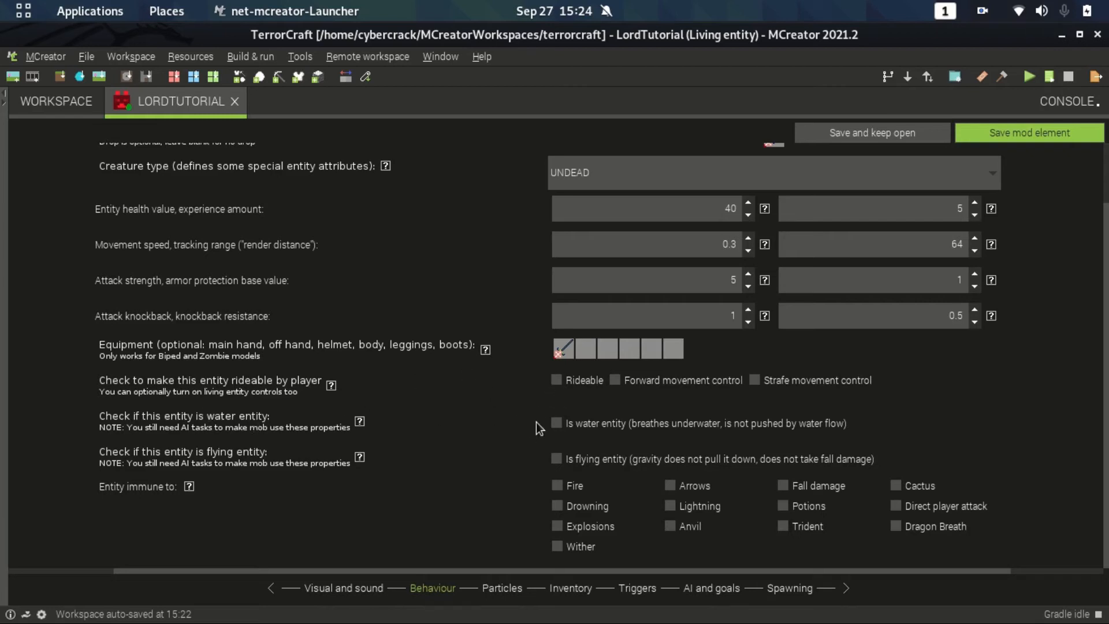
Make the entity a flying entity and immune to lightning and anvil damage
{"action": "left_click", "coordinate": [555, 459]}
{"action": "left_click", "coordinate": [665, 507]}
{"action": "left_click", "coordinate": [671, 526]}
Enable SMOKE_LARGE particles around the entity with an average spawning radius of 0.2 and raise the average particle amount
{"action": "left_click", "coordinate": [510, 589]}
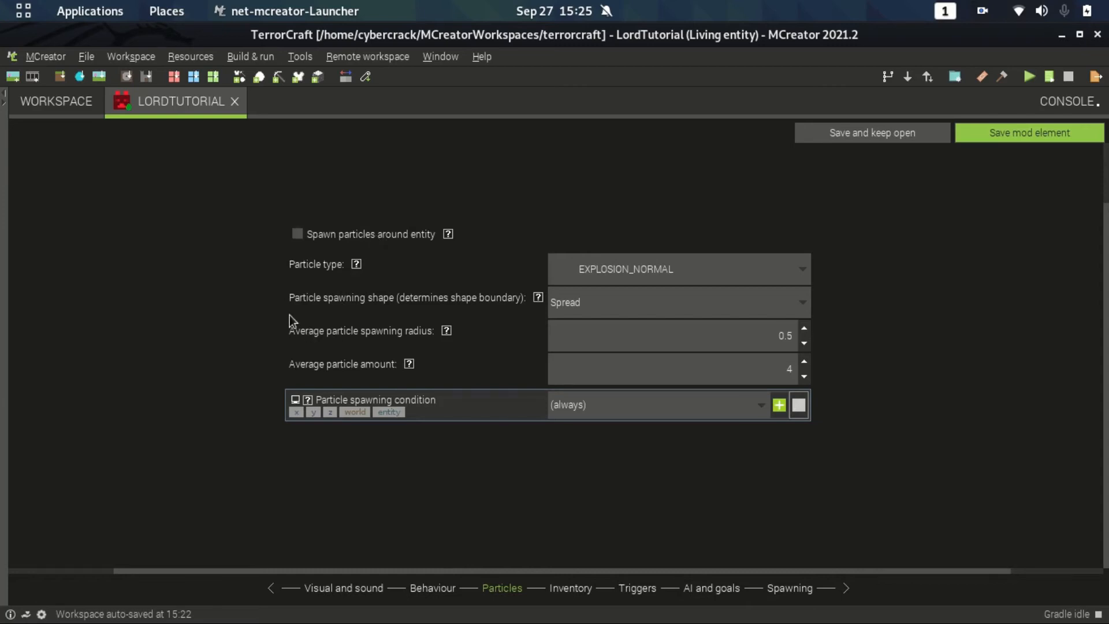
{"action": "left_click", "coordinate": [297, 234]}
{"action": "left_click", "coordinate": [621, 300]}
{"action": "left_click", "coordinate": [628, 275]}
{"action": "scroll", "coordinate": [638, 332], "scroll_direction": "down", "scroll_amount": 5}
{"action": "scroll", "coordinate": [651, 339], "scroll_direction": "up", "scroll_amount": 4}
{"action": "scroll", "coordinate": [652, 365], "scroll_direction": "down", "scroll_amount": 3}
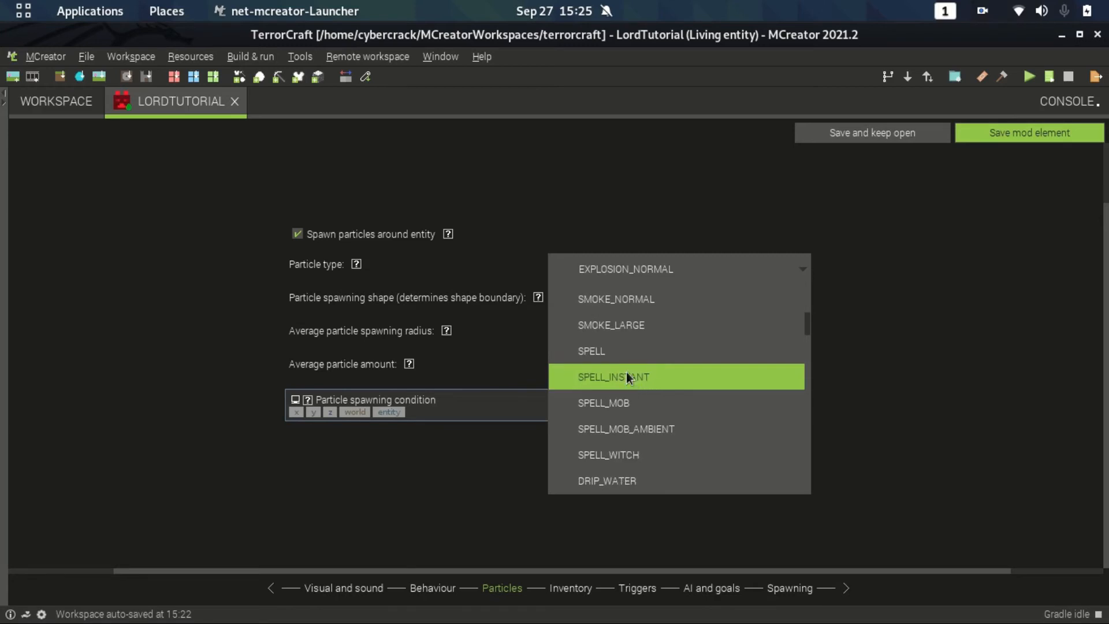
{"action": "left_click", "coordinate": [619, 336]}
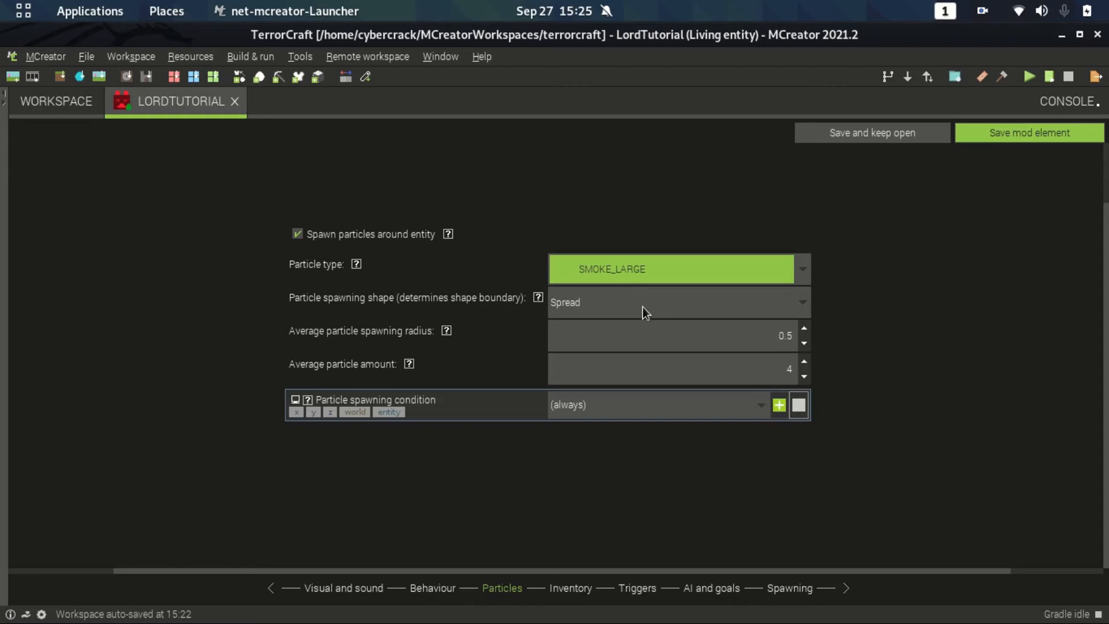
{"action": "left_click_drag", "start_coordinate": [780, 333], "coordinate": [808, 333]}
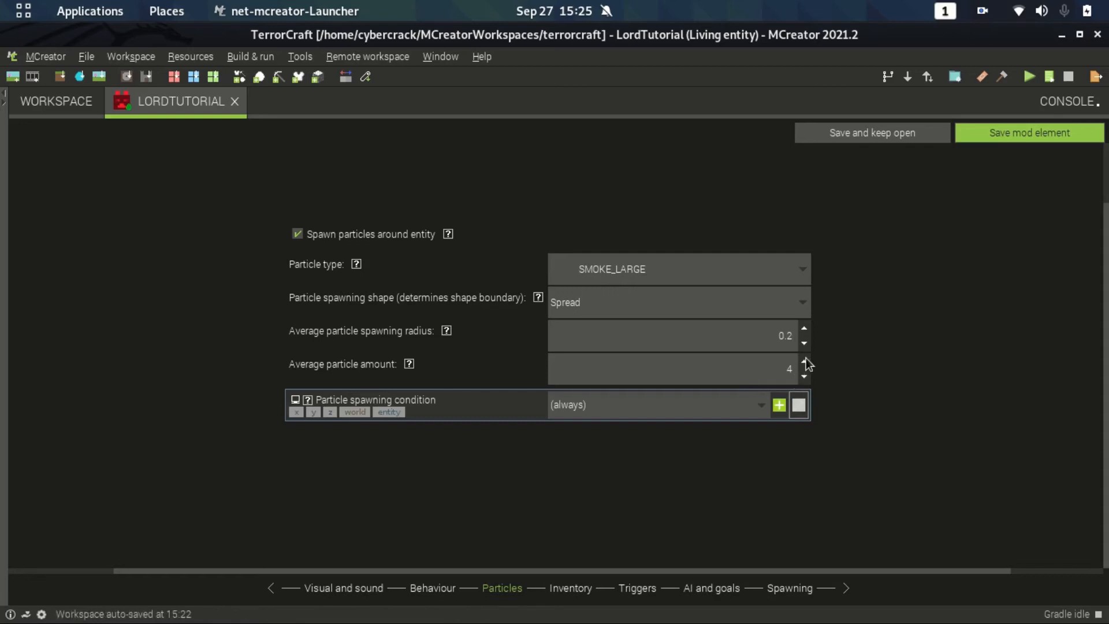
{"action": "left_click", "coordinate": [805, 358]}
Look through the entity's inventory and trigger settings, and examine the default tasks in its AI task and goals list
{"action": "left_click", "coordinate": [570, 590]}
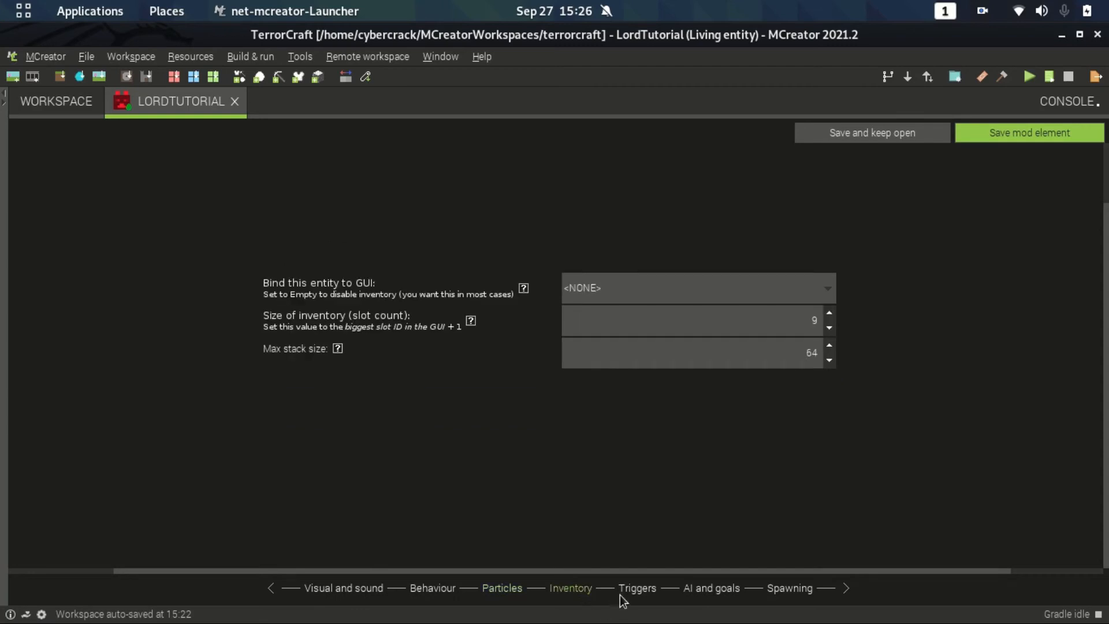
{"action": "left_click", "coordinate": [637, 588]}
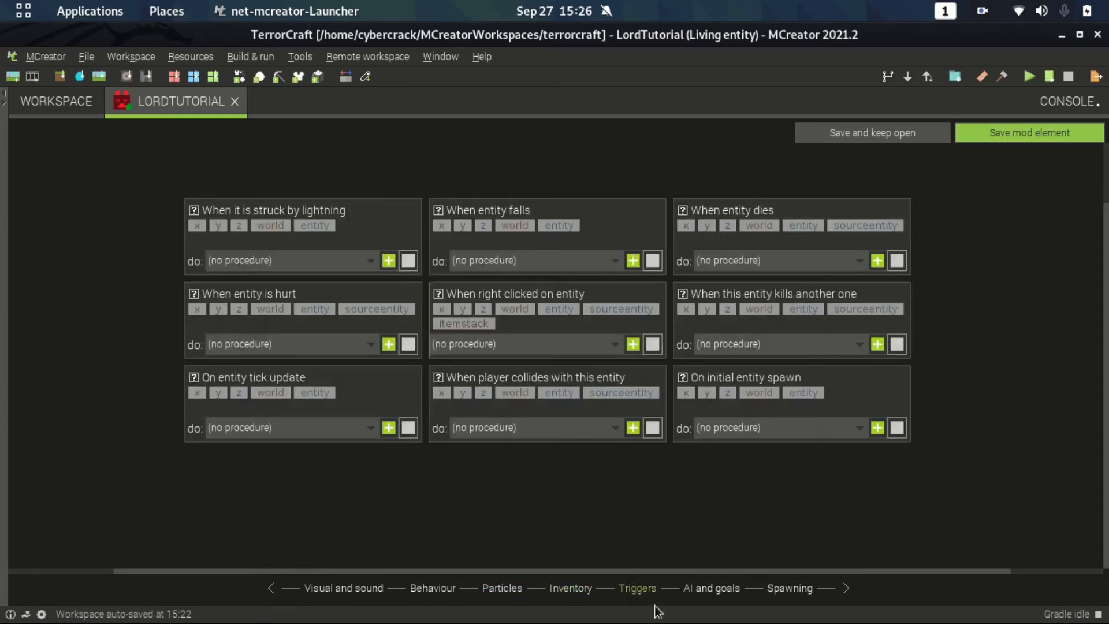
{"action": "left_click", "coordinate": [711, 589]}
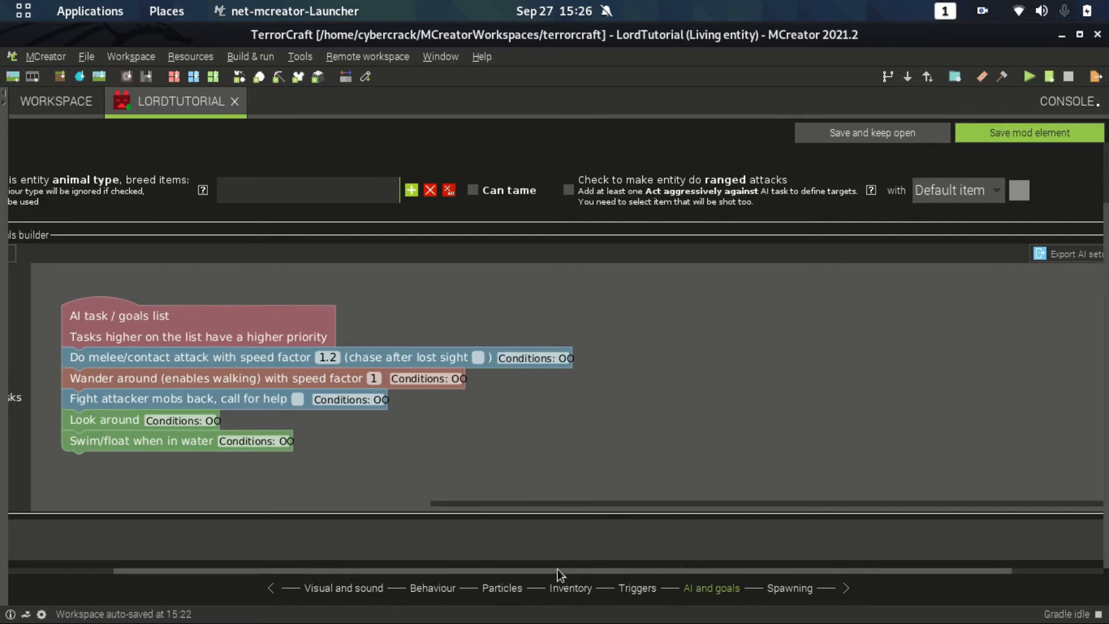
{"action": "left_click_drag", "start_coordinate": [557, 570], "coordinate": [472, 575]}
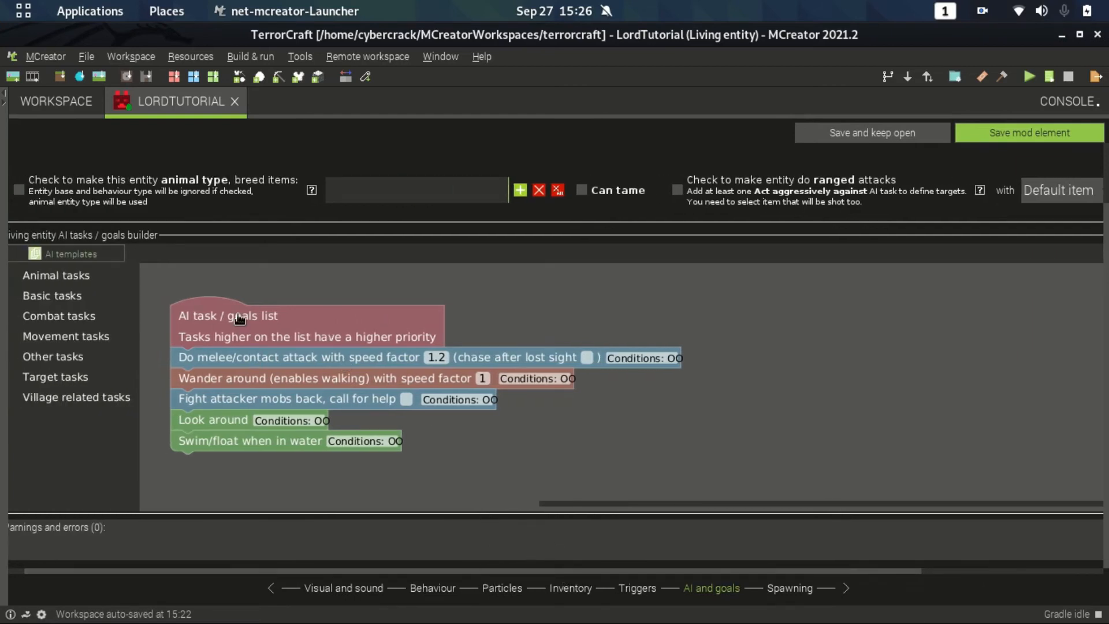
{"action": "left_click", "coordinate": [235, 357]}
{"action": "left_click", "coordinate": [251, 381]}
{"action": "left_click", "coordinate": [258, 415]}
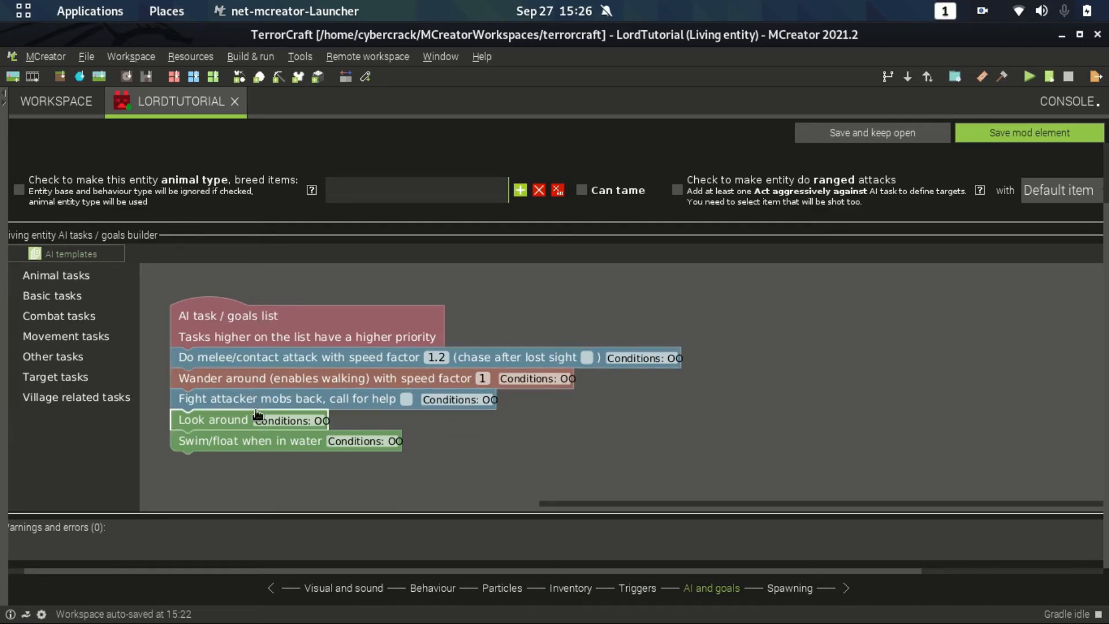
{"action": "left_click", "coordinate": [312, 363]}
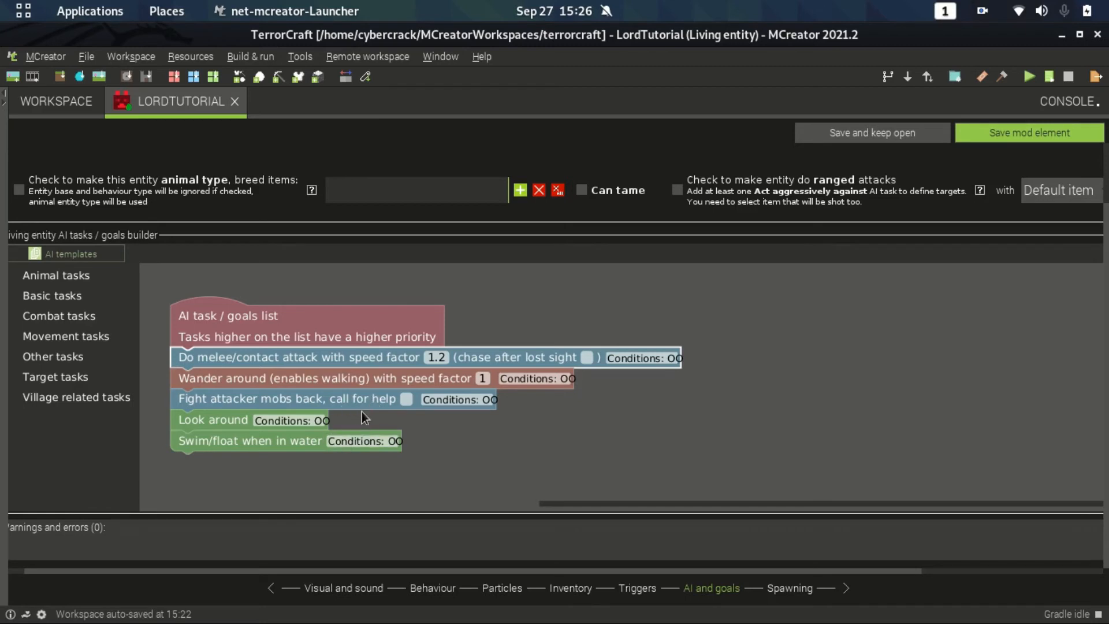
Enable calling for help when fighting attacker mobs back, and delete the "Swim/float when in water" task from the AI list
{"action": "left_click", "coordinate": [406, 400]}
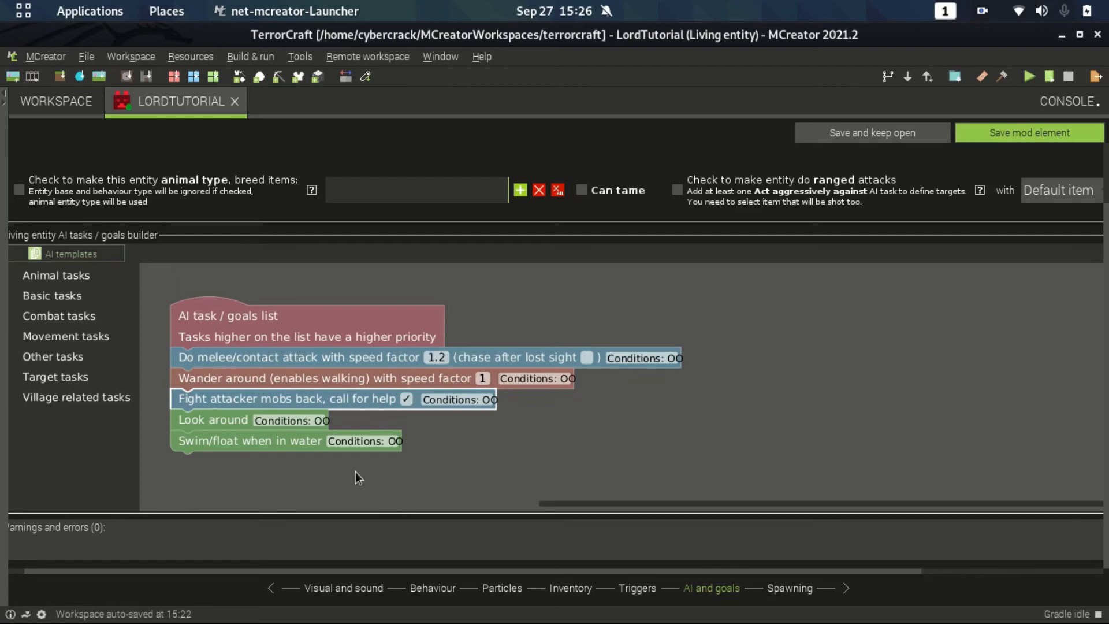
{"action": "left_click", "coordinate": [283, 453]}
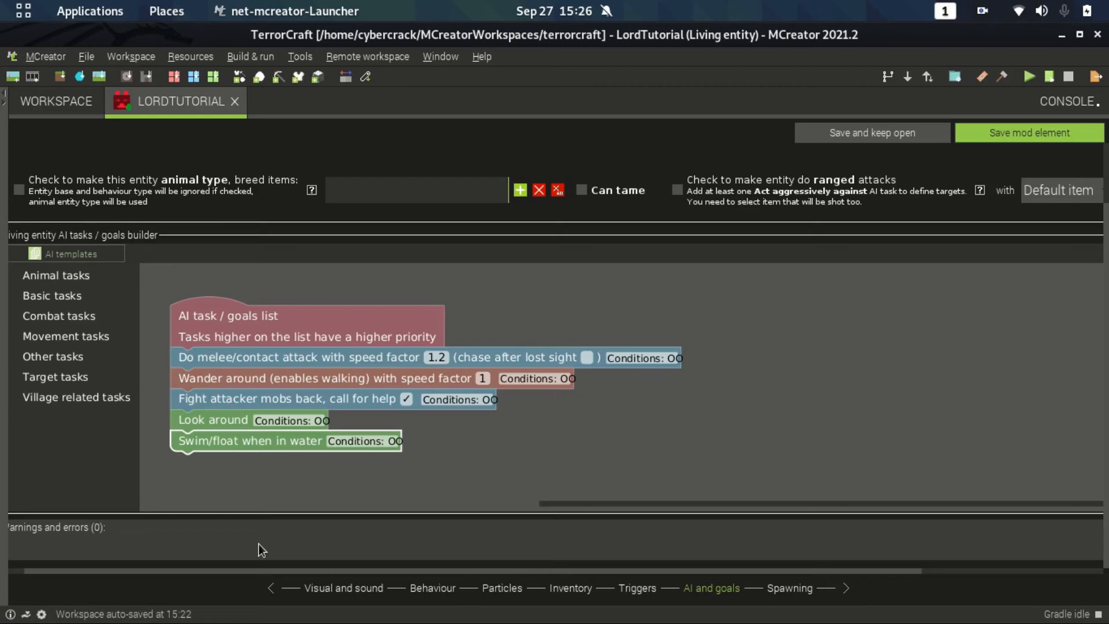
{"action": "key", "text": "Delete"}
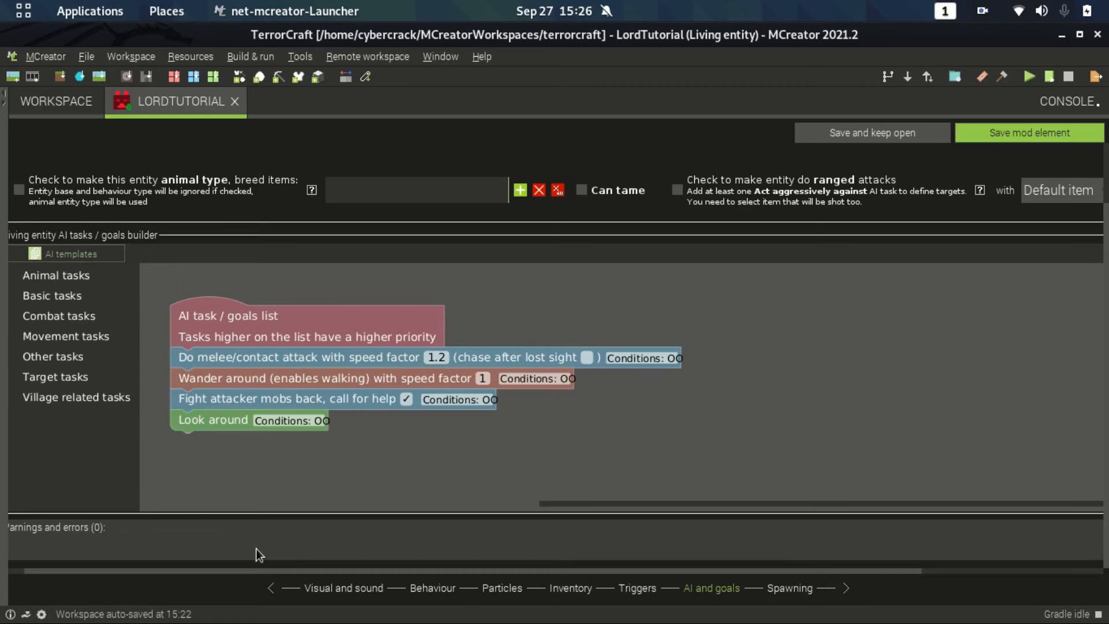
Add an entity attack task at the start of the AI task list and set its target type to Player
{"action": "left_click", "coordinate": [56, 276]}
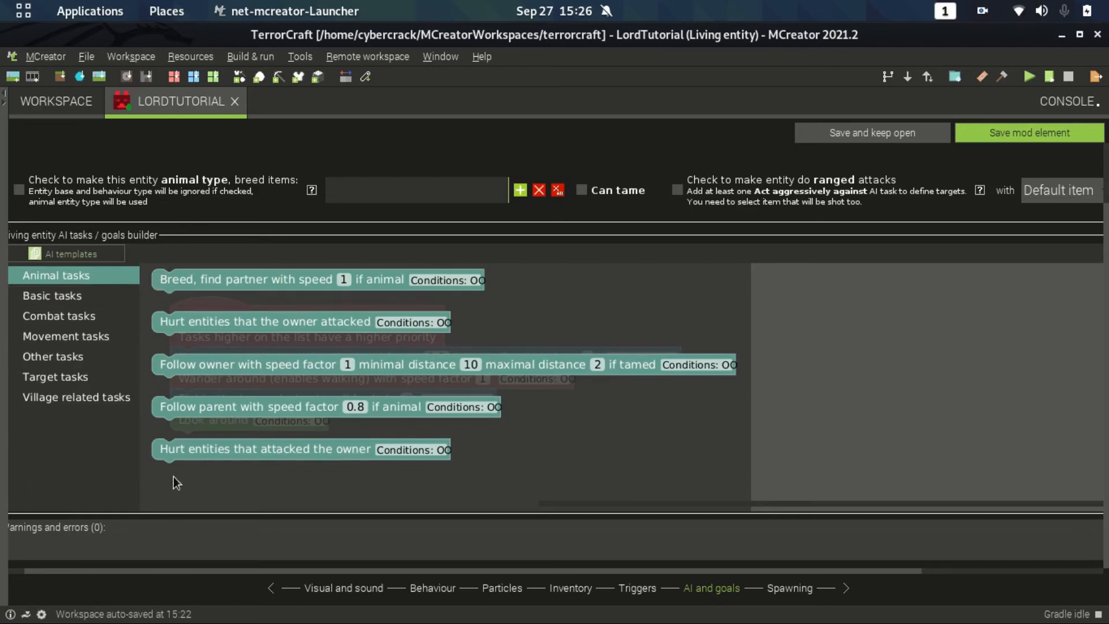
{"action": "left_click", "coordinate": [43, 295]}
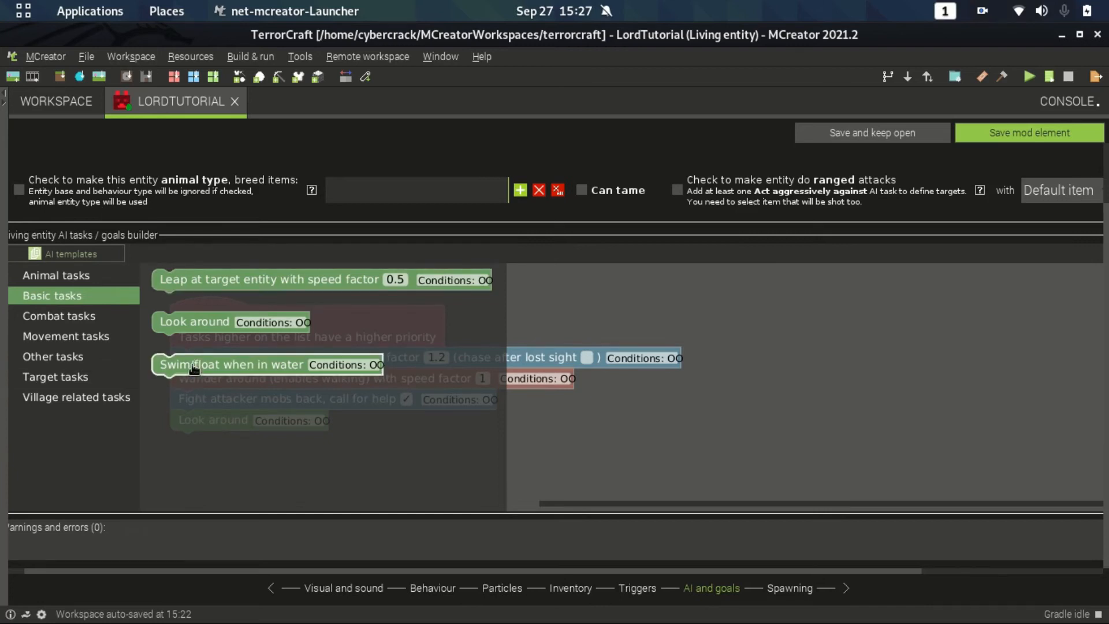
{"action": "left_click", "coordinate": [63, 312]}
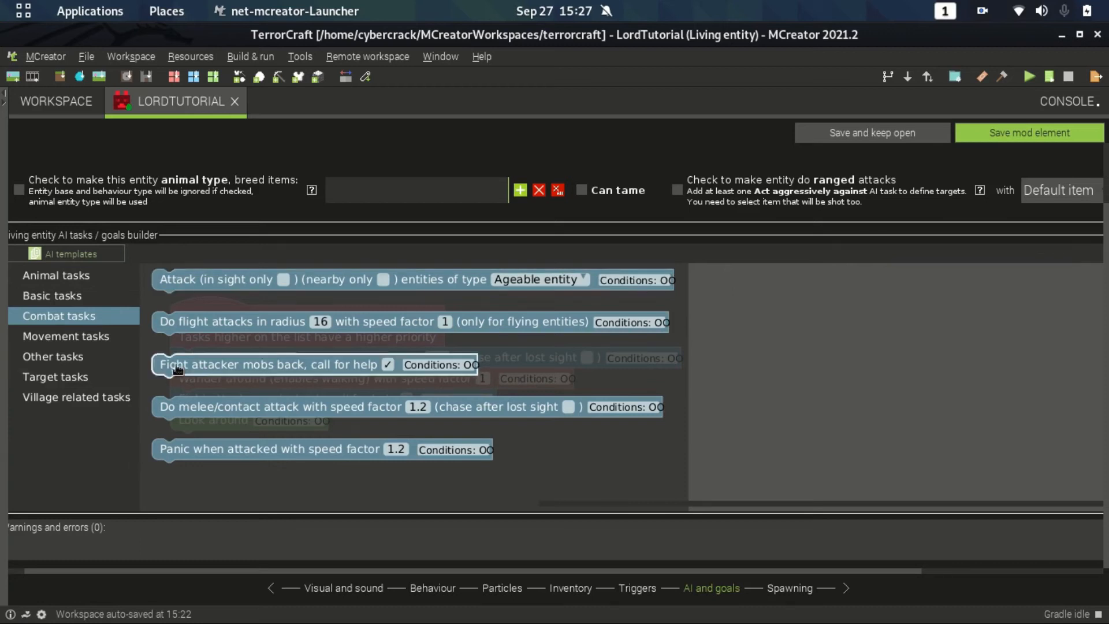
{"action": "left_click_drag", "start_coordinate": [228, 287], "coordinate": [237, 349]}
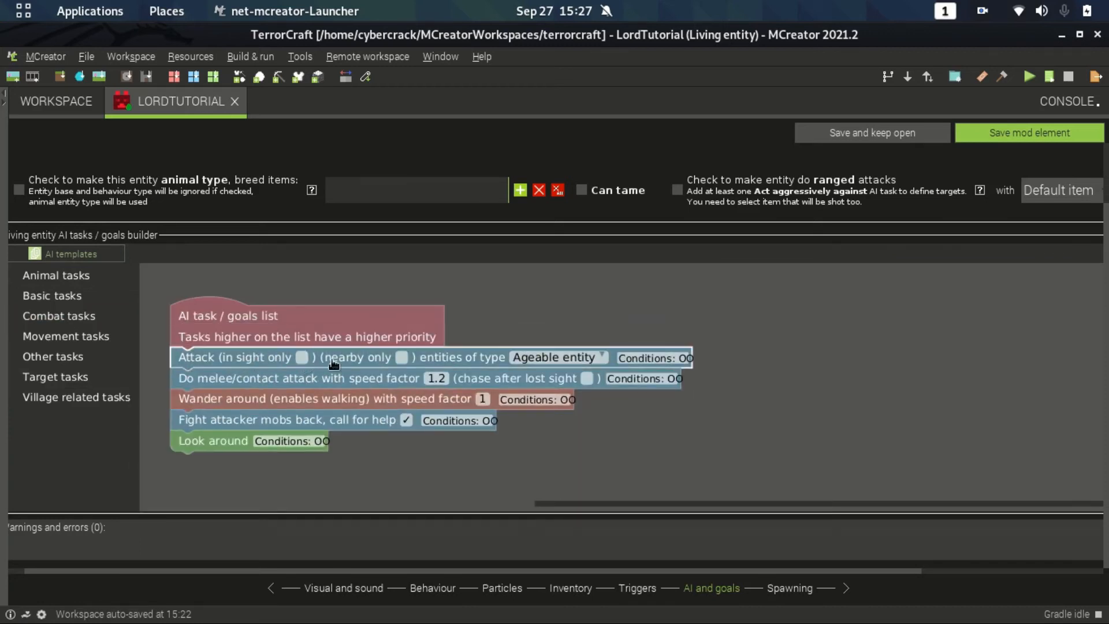
{"action": "left_click", "coordinate": [529, 357]}
{"action": "scroll", "coordinate": [508, 437], "scroll_direction": "down", "scroll_amount": 9}
{"action": "scroll", "coordinate": [507, 437], "scroll_direction": "down", "scroll_amount": 12}
{"action": "scroll", "coordinate": [509, 472], "scroll_direction": "down", "scroll_amount": 3}
{"action": "scroll", "coordinate": [500, 497], "scroll_direction": "down", "scroll_amount": 5}
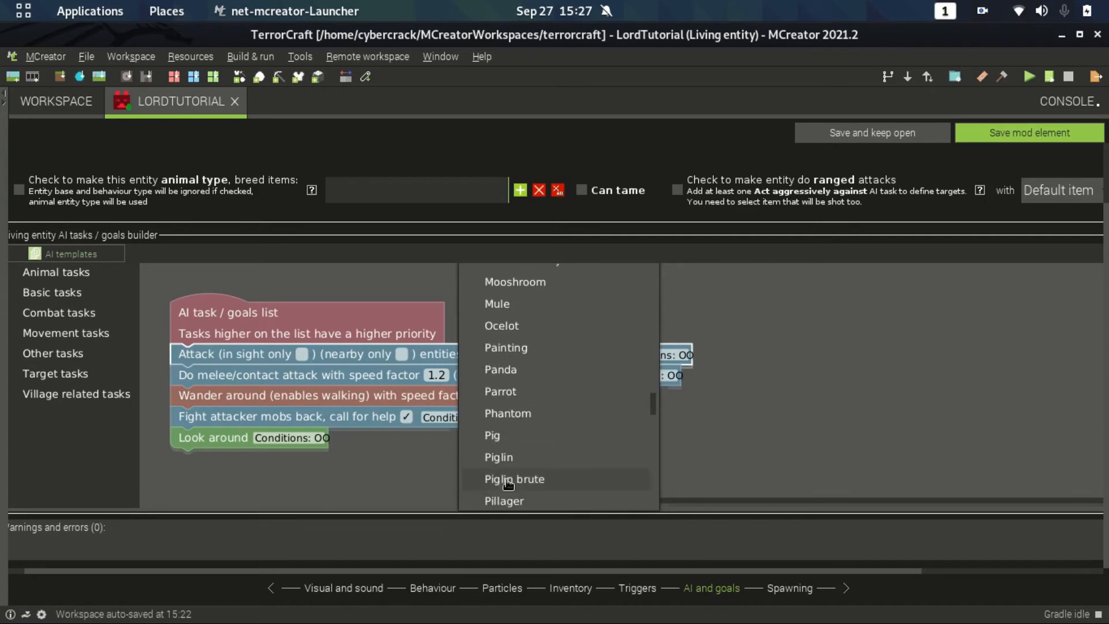
{"action": "left_click", "coordinate": [506, 469]}
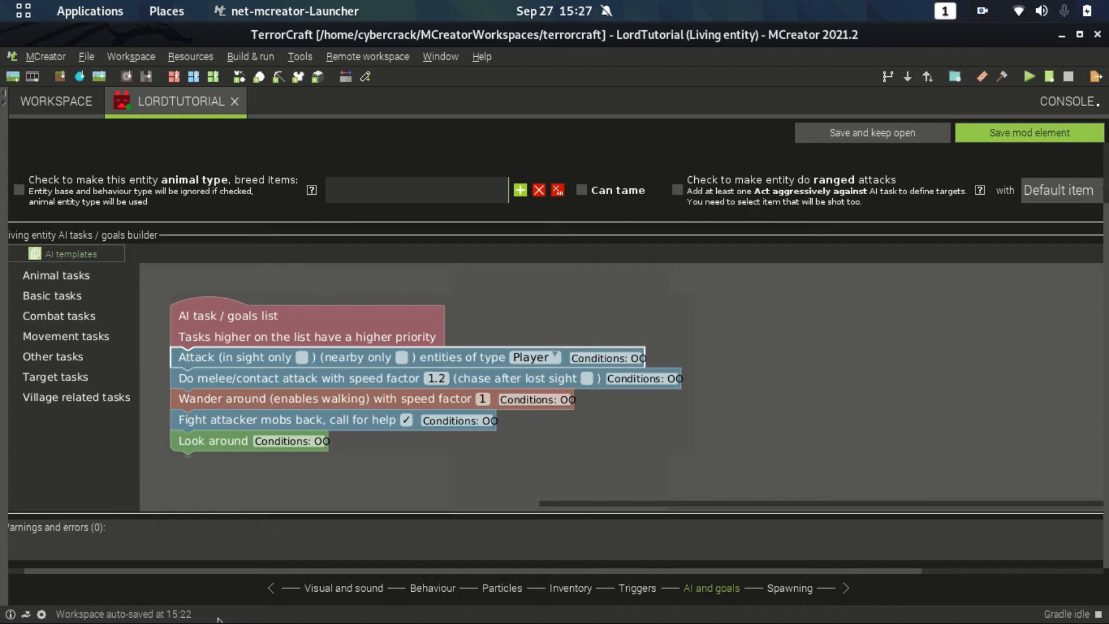
Restrict the Player attack task to targets in sight only, leaving its nearby-only option off
{"action": "left_click", "coordinate": [306, 374]}
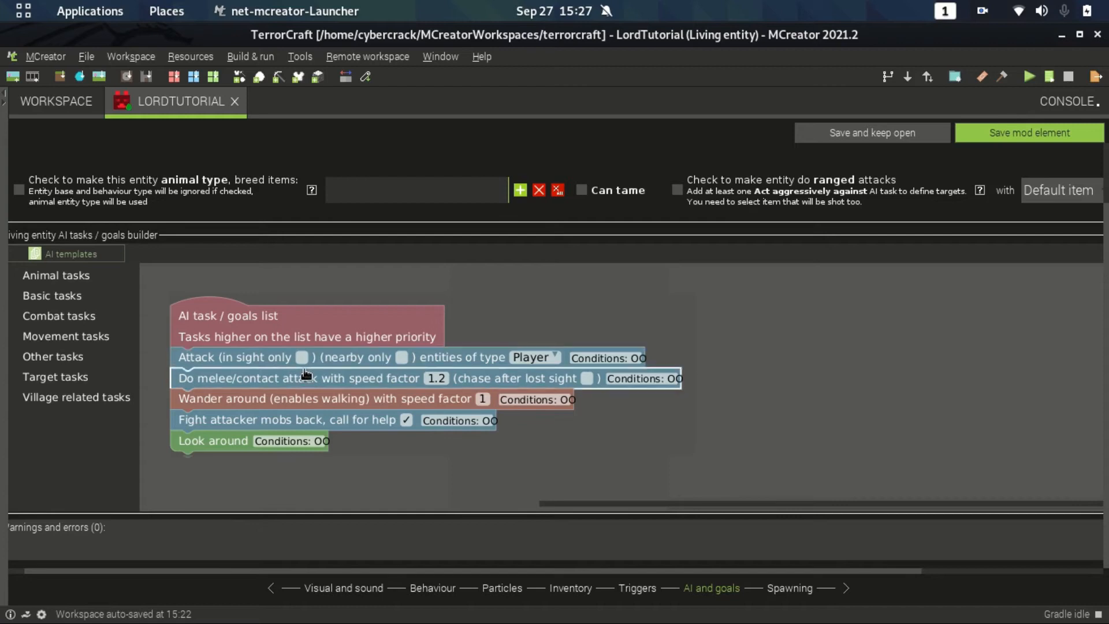
{"action": "left_click", "coordinate": [301, 357]}
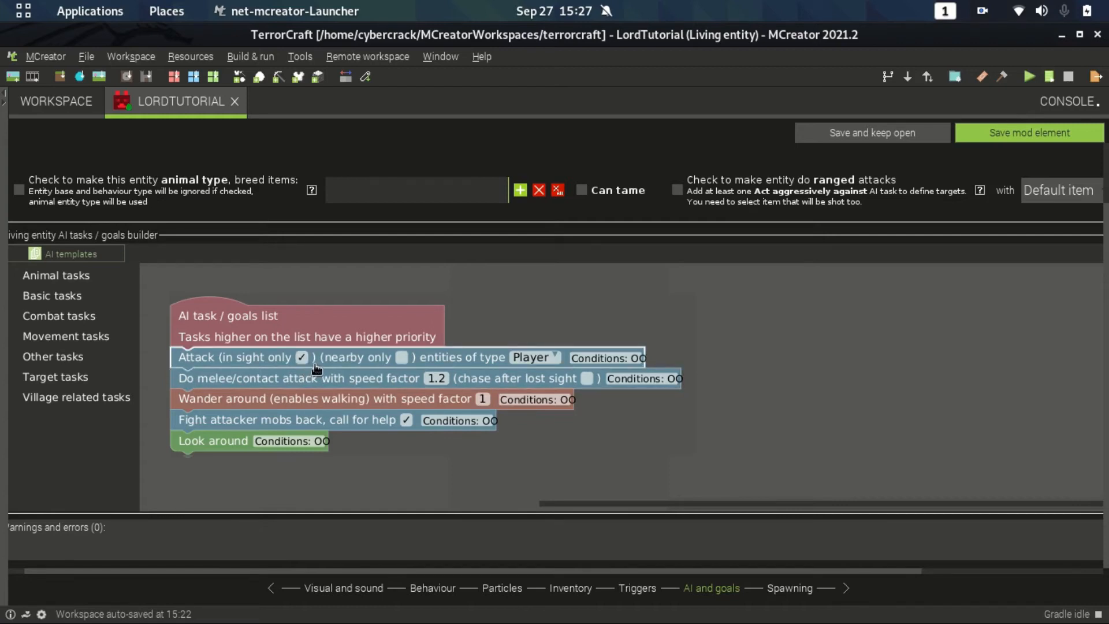
{"action": "left_click", "coordinate": [401, 358]}
{"action": "left_click", "coordinate": [401, 357]}
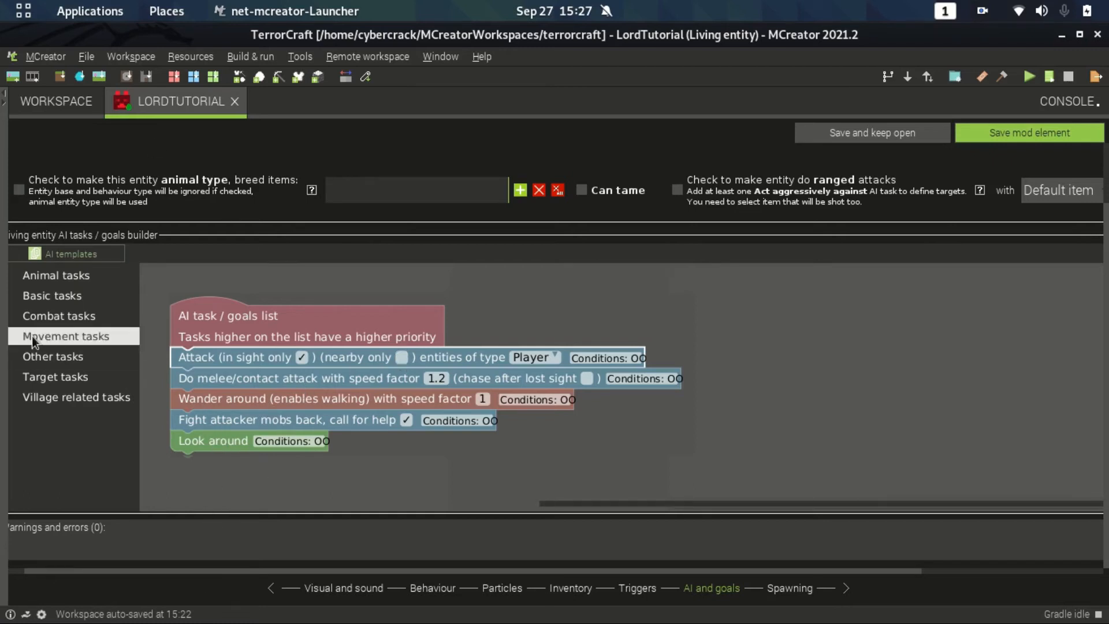
Add a flight attacks task directly below the Player attack task and a fly around task below the wander task
{"action": "left_click", "coordinate": [62, 314]}
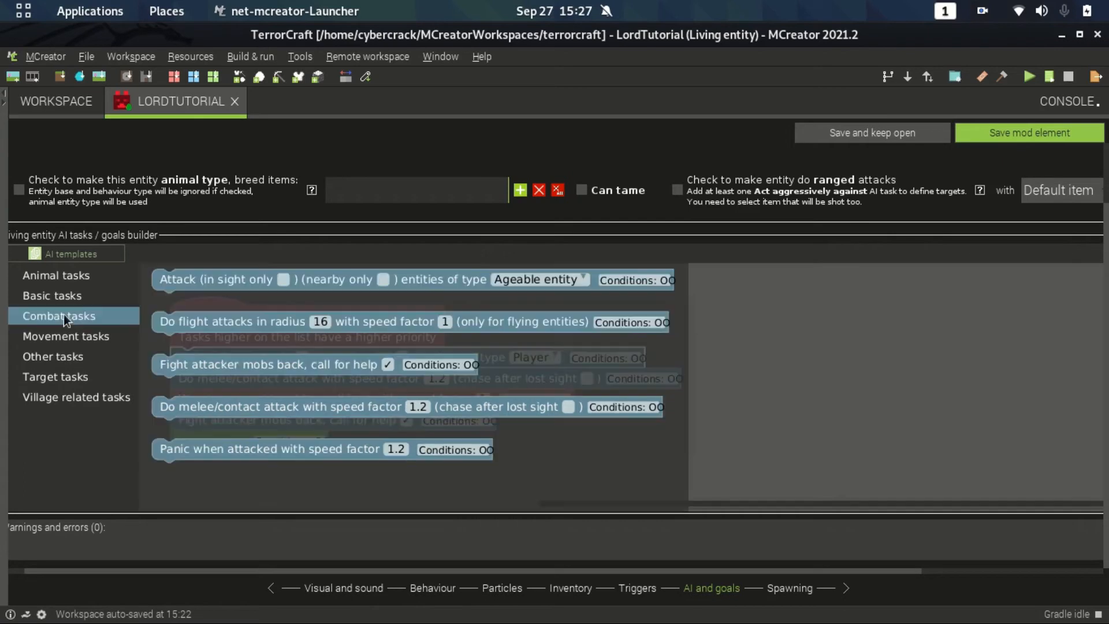
{"action": "left_click_drag", "start_coordinate": [344, 323], "coordinate": [394, 364]}
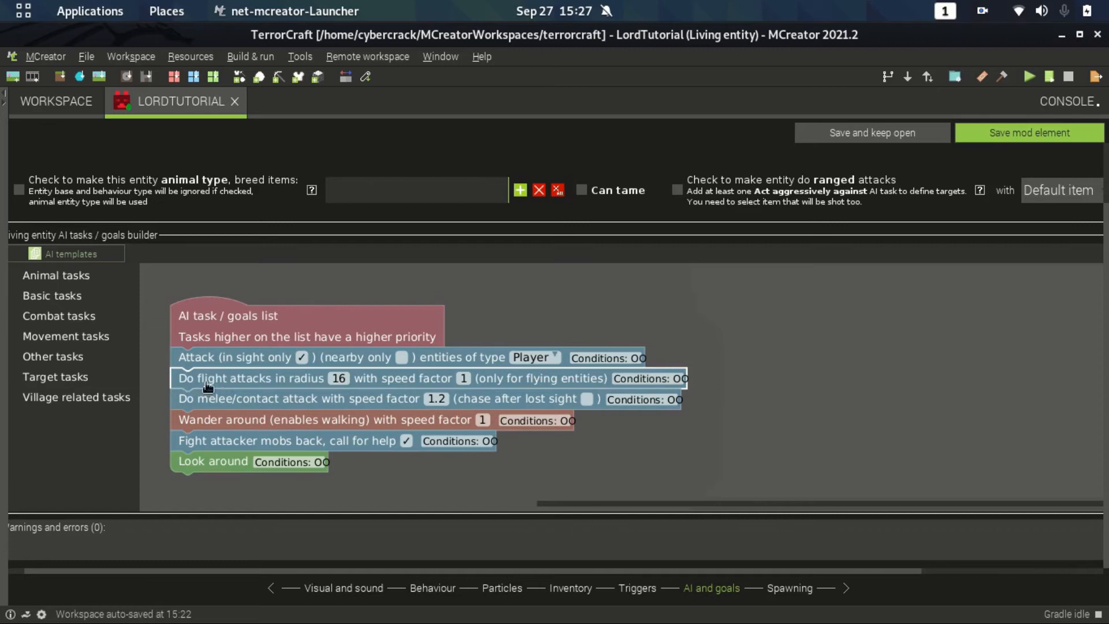
{"action": "left_click", "coordinate": [50, 318]}
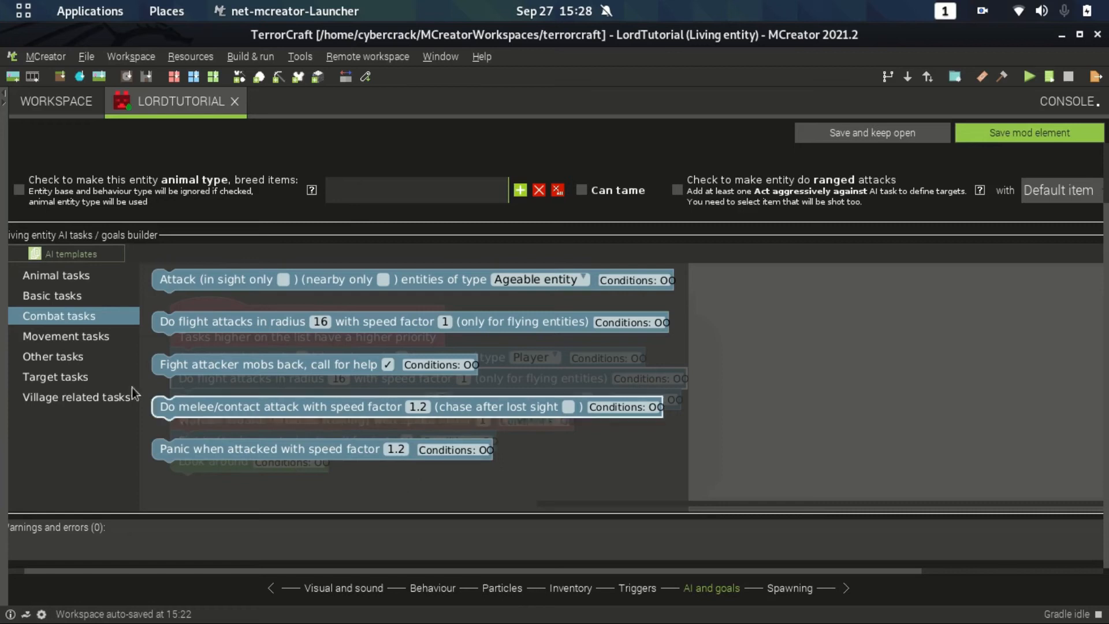
{"action": "left_click", "coordinate": [43, 337]}
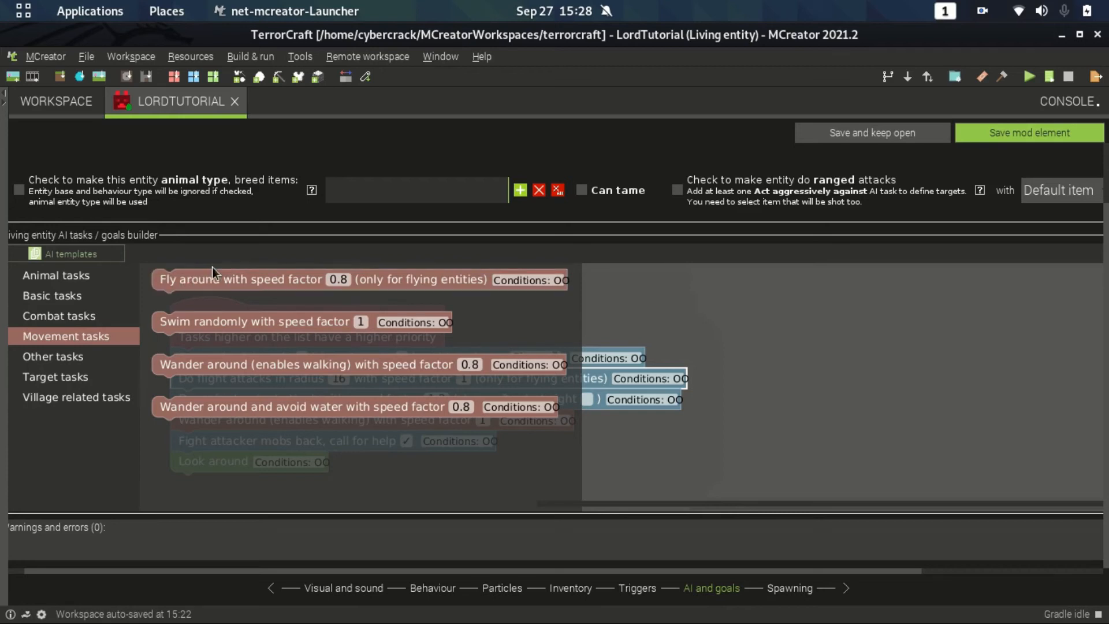
{"action": "left_click_drag", "start_coordinate": [202, 283], "coordinate": [226, 462]}
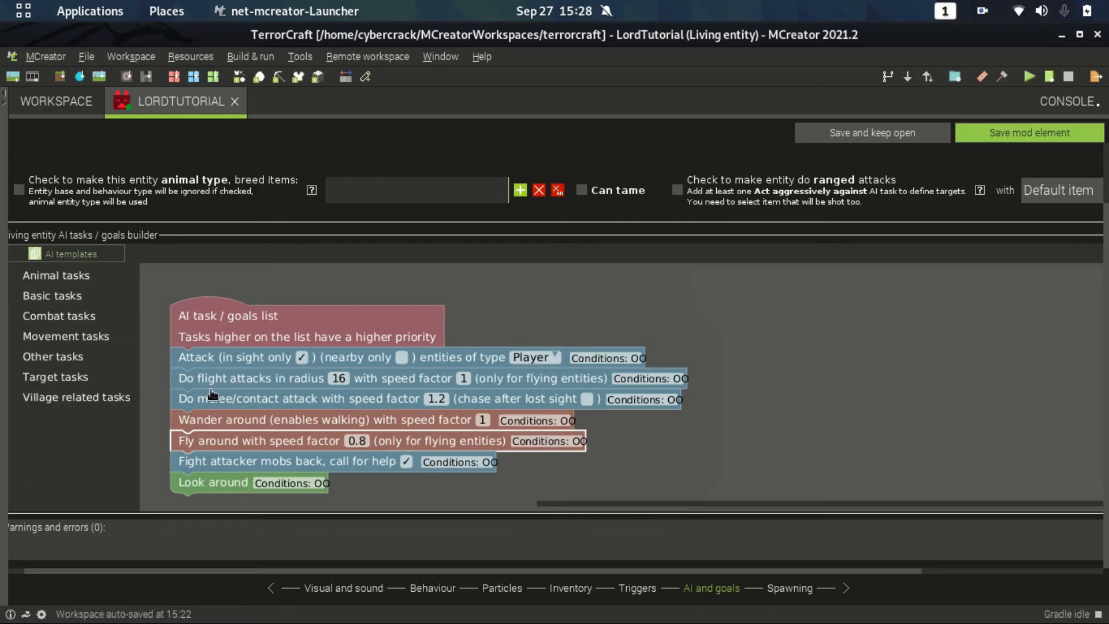
{"action": "left_click", "coordinate": [223, 427]}
{"action": "left_click", "coordinate": [205, 441]}
Add a Restrict sun task directly below the Player attack task in the AI list
{"action": "left_click", "coordinate": [21, 318]}
{"action": "left_click", "coordinate": [41, 340]}
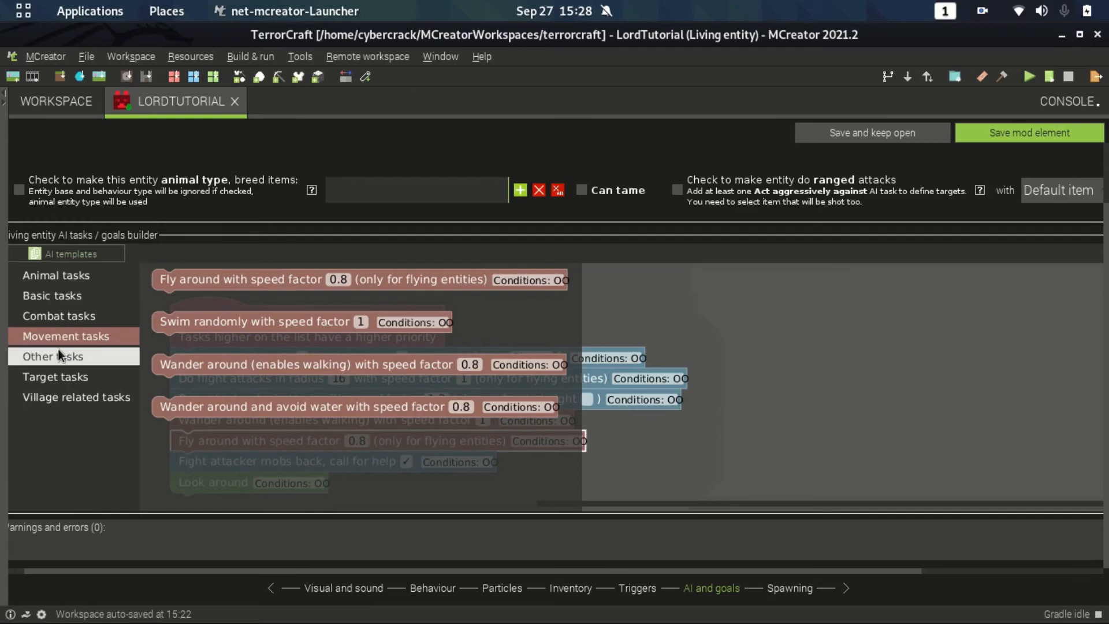
{"action": "left_click", "coordinate": [58, 354]}
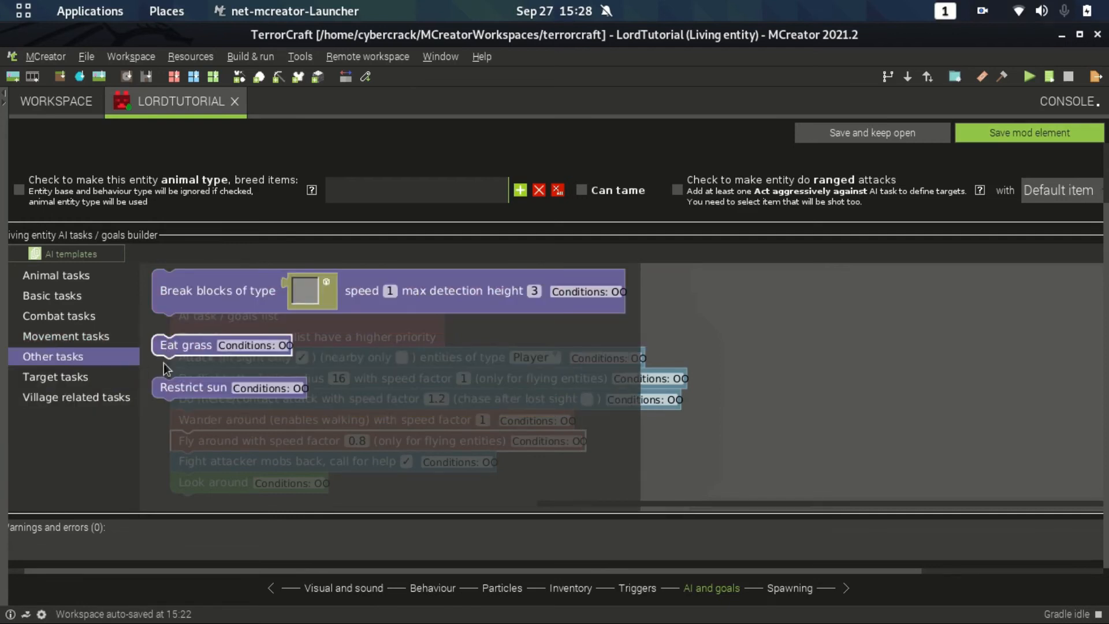
{"action": "mouse_move", "coordinate": [170, 395]}
{"action": "left_mouse_down"}
{"action": "mouse_move", "coordinate": [186, 428]}
{"action": "mouse_move", "coordinate": [183, 379]}
{"action": "left_mouse_up"}
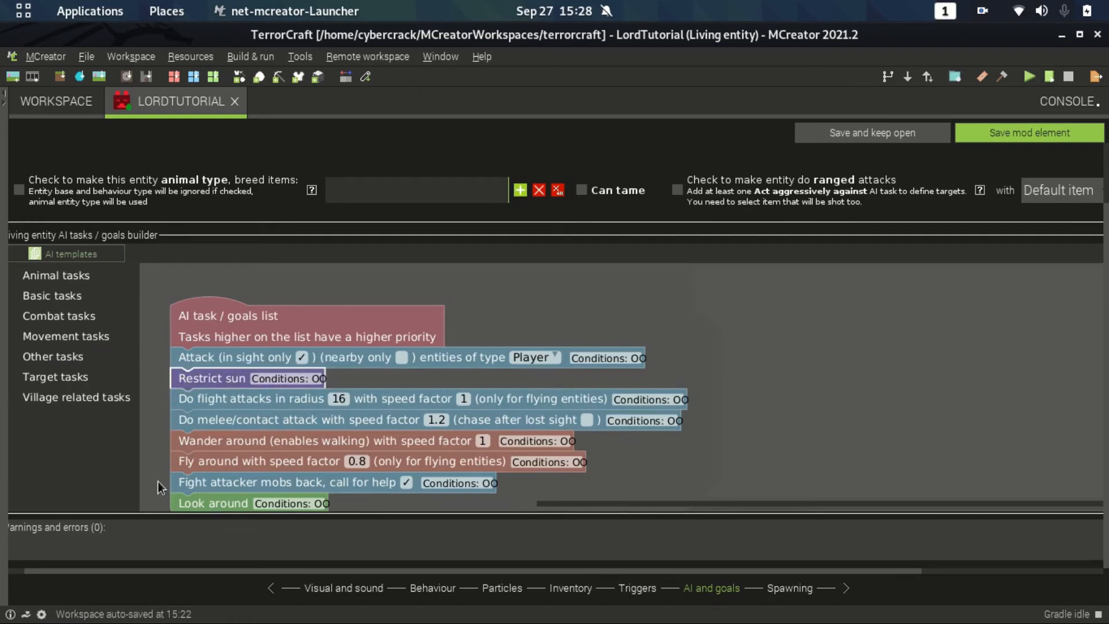
Add a Follow same mobs task between the melee attack and wander tasks
{"action": "left_click", "coordinate": [65, 356]}
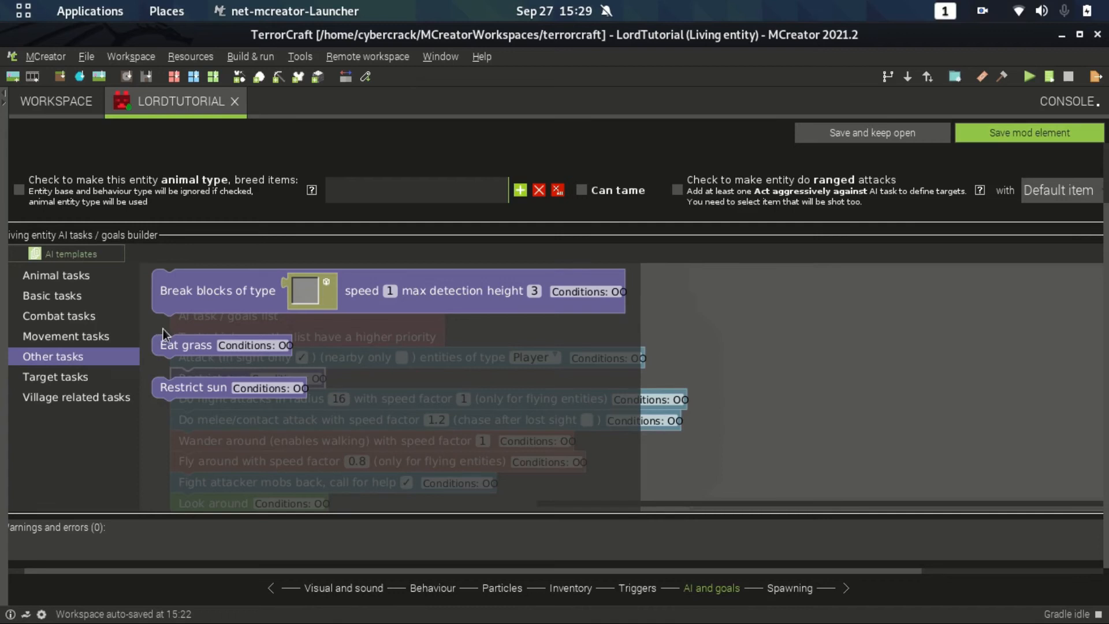
{"action": "left_click", "coordinate": [112, 376]}
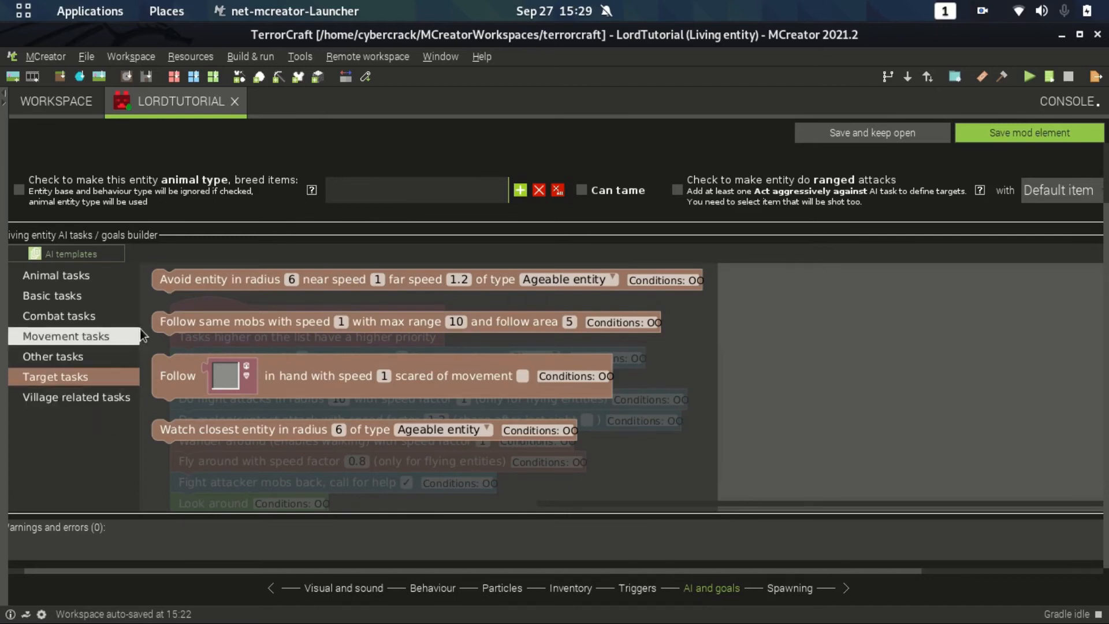
{"action": "left_click_drag", "start_coordinate": [217, 332], "coordinate": [224, 460]}
{"action": "scroll", "coordinate": [656, 324], "scroll_direction": "down", "scroll_amount": 4}
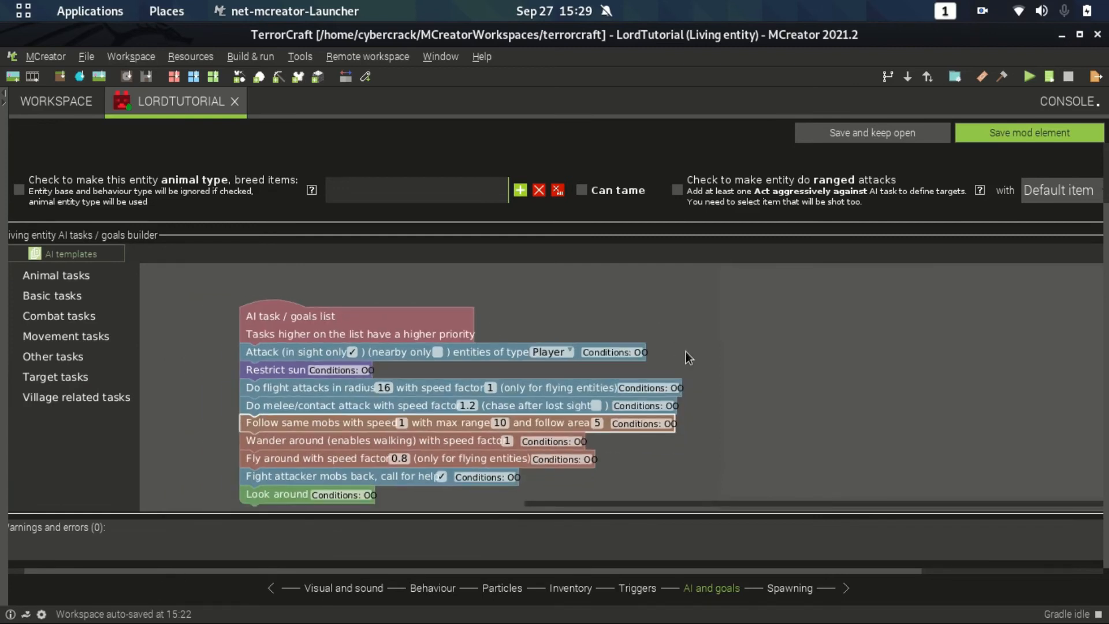
{"action": "scroll", "coordinate": [686, 353], "scroll_direction": "up", "scroll_amount": 5}
{"action": "left_click_drag", "start_coordinate": [753, 416], "coordinate": [829, 386]}
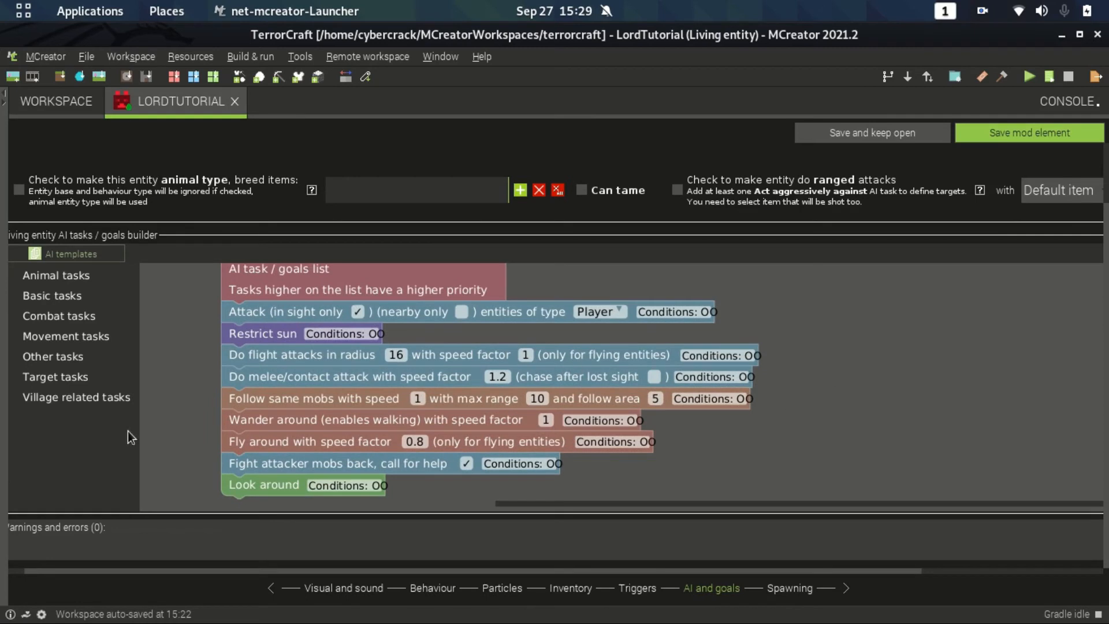
Add a Break doors task between the wander and fly around tasks
{"action": "left_click", "coordinate": [113, 395]}
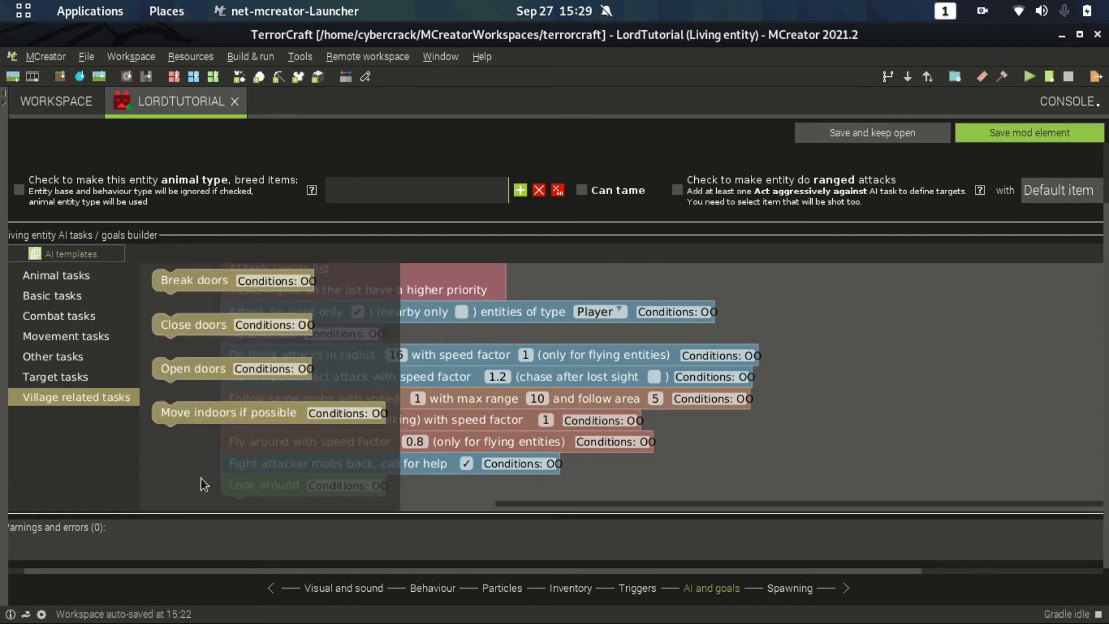
{"action": "left_click", "coordinate": [250, 286]}
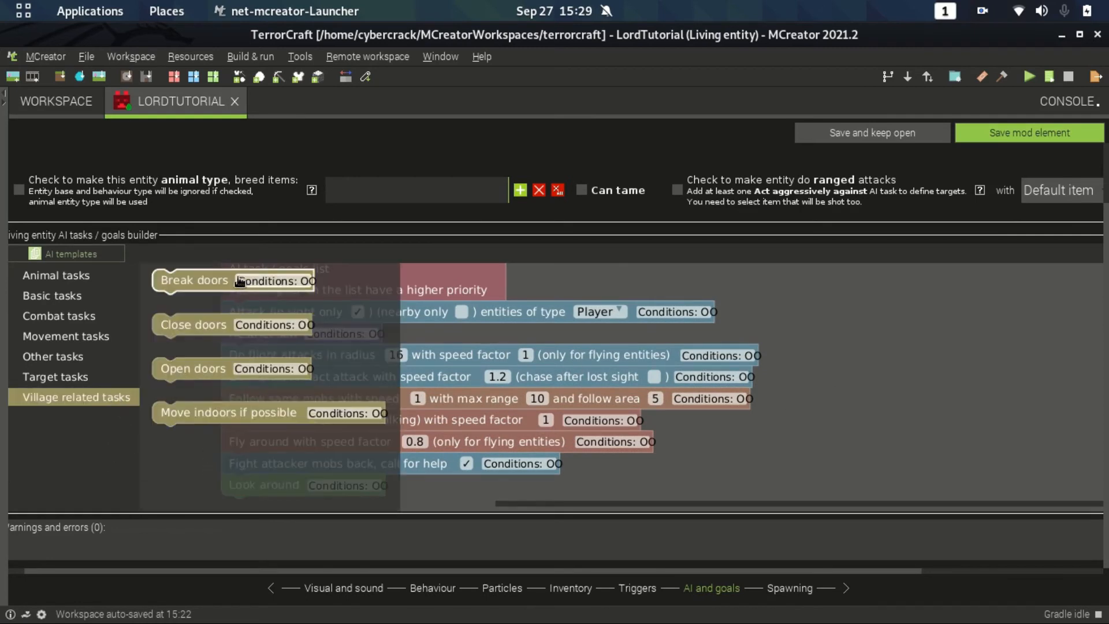
{"action": "left_click_drag", "start_coordinate": [217, 295], "coordinate": [288, 443]}
{"action": "scroll", "coordinate": [871, 430], "scroll_direction": "down", "scroll_amount": 2}
{"action": "scroll", "coordinate": [872, 431], "scroll_direction": "up", "scroll_amount": 3}
{"action": "left_click_drag", "start_coordinate": [871, 429], "coordinate": [863, 378]}
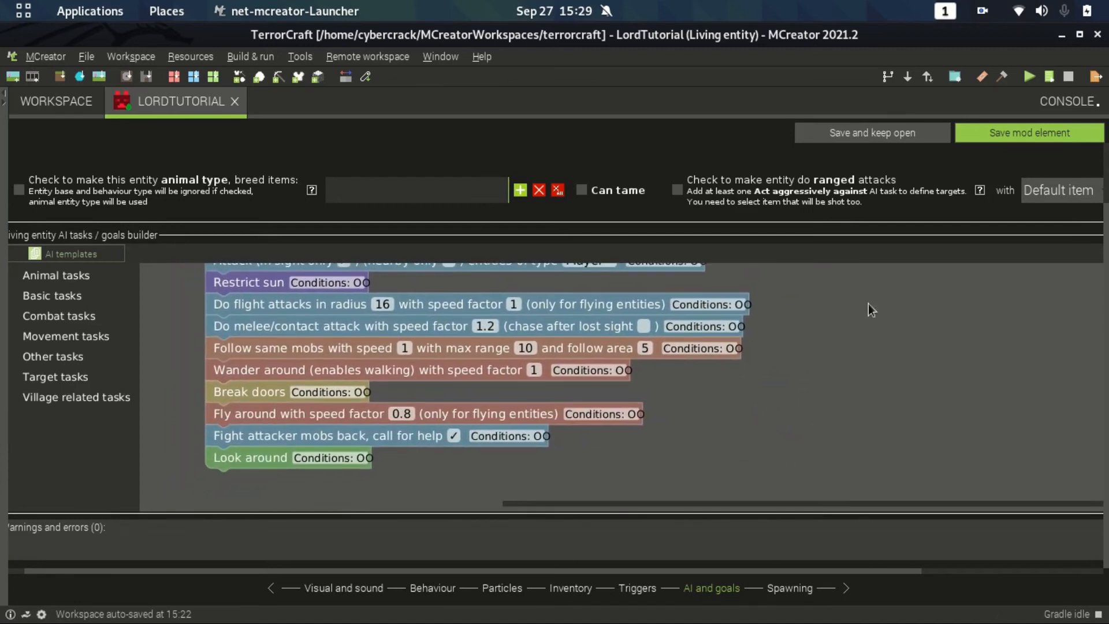
In the entity's spawning settings, set the spawn weight to 10 and keep monster as the natural spawning type
{"action": "left_click", "coordinate": [787, 587]}
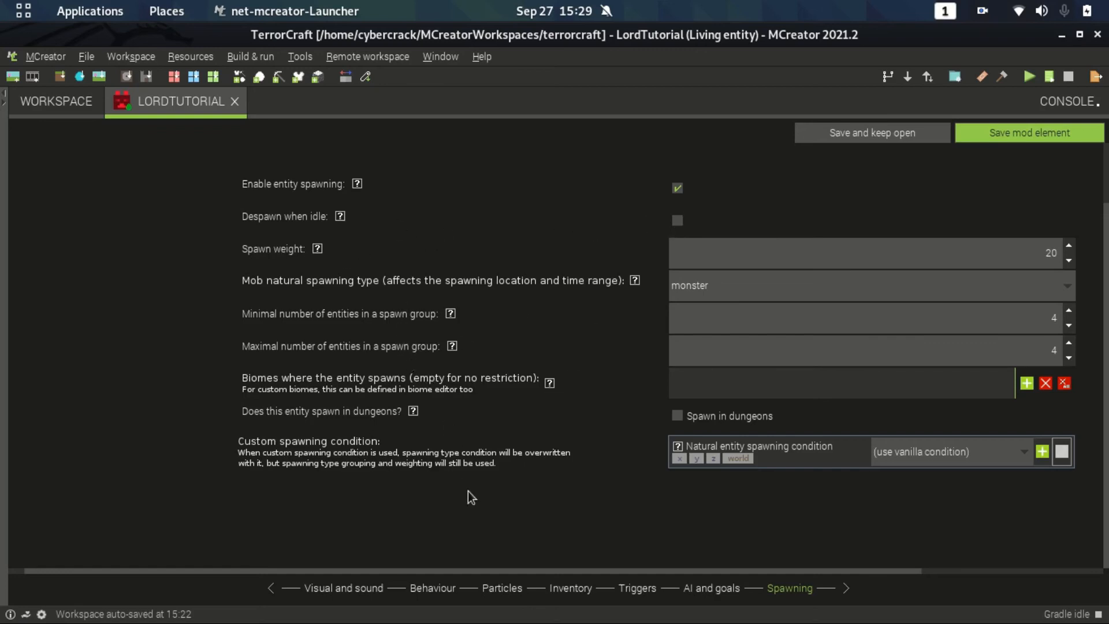
{"action": "left_click_drag", "start_coordinate": [454, 569], "coordinate": [663, 548]}
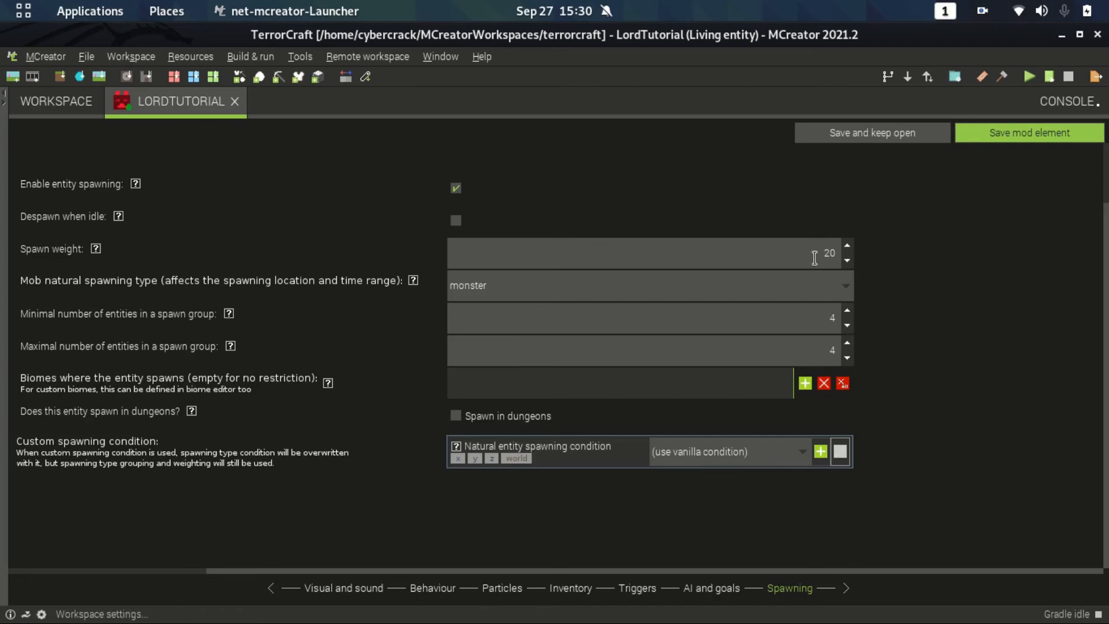
{"action": "left_click_drag", "start_coordinate": [820, 255], "coordinate": [846, 262]}
{"action": "left_click_drag", "start_coordinate": [820, 255], "coordinate": [845, 250]}
{"action": "type", "text": "1"}
{"action": "left_click", "coordinate": [626, 287]}
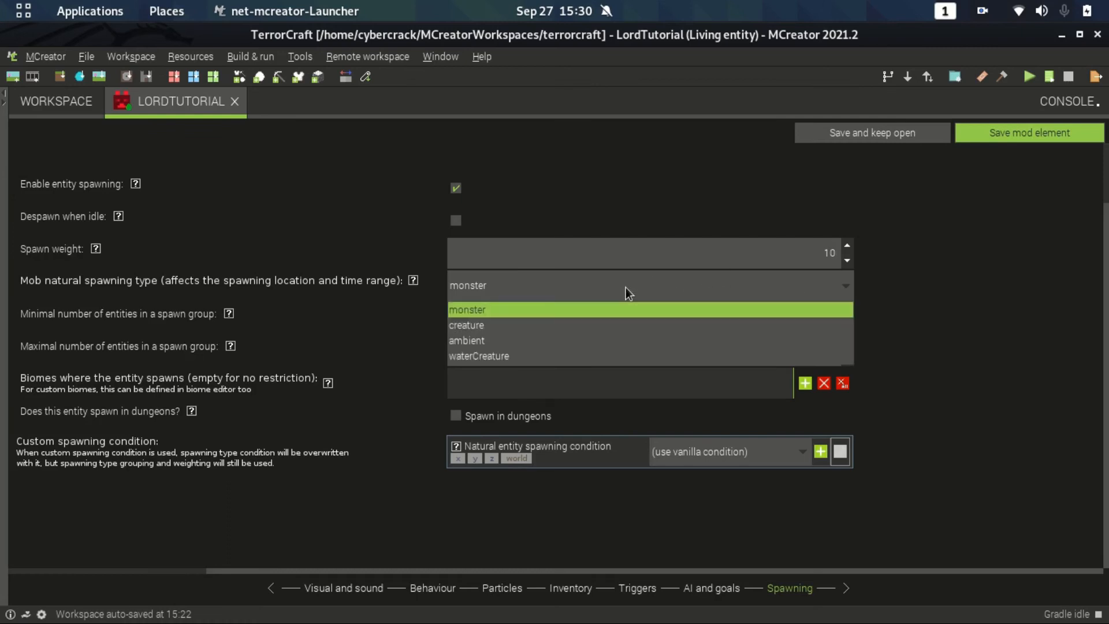
{"action": "left_click", "coordinate": [626, 287]}
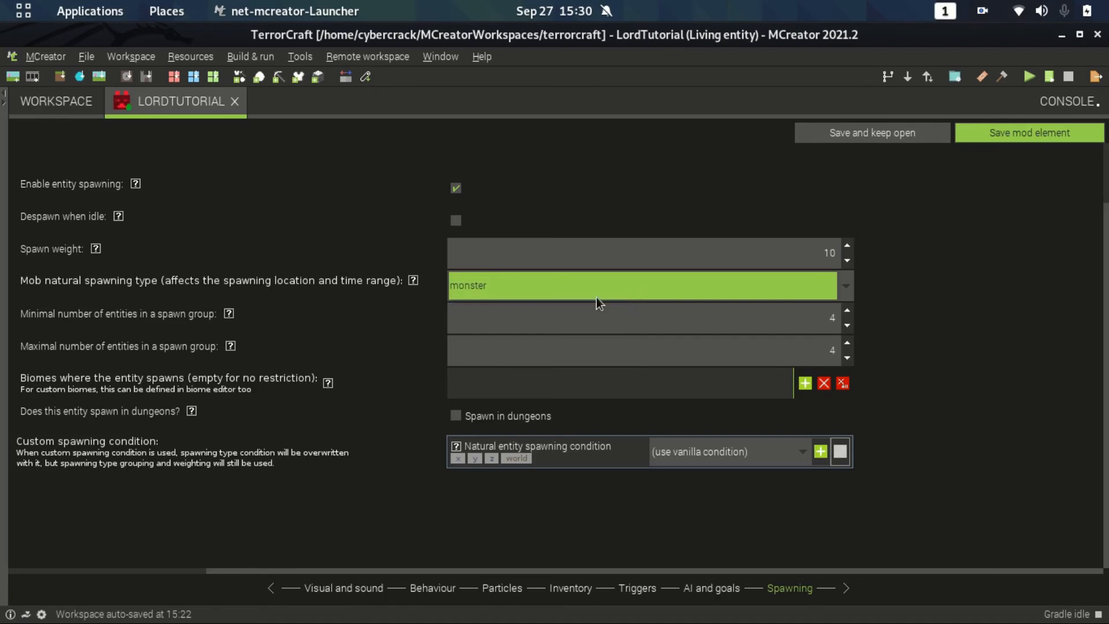
Set the entity's spawn group size to a minimum of 5 and a maximum of 10
{"action": "left_click", "coordinate": [847, 314]}
{"action": "left_click", "coordinate": [846, 311]}
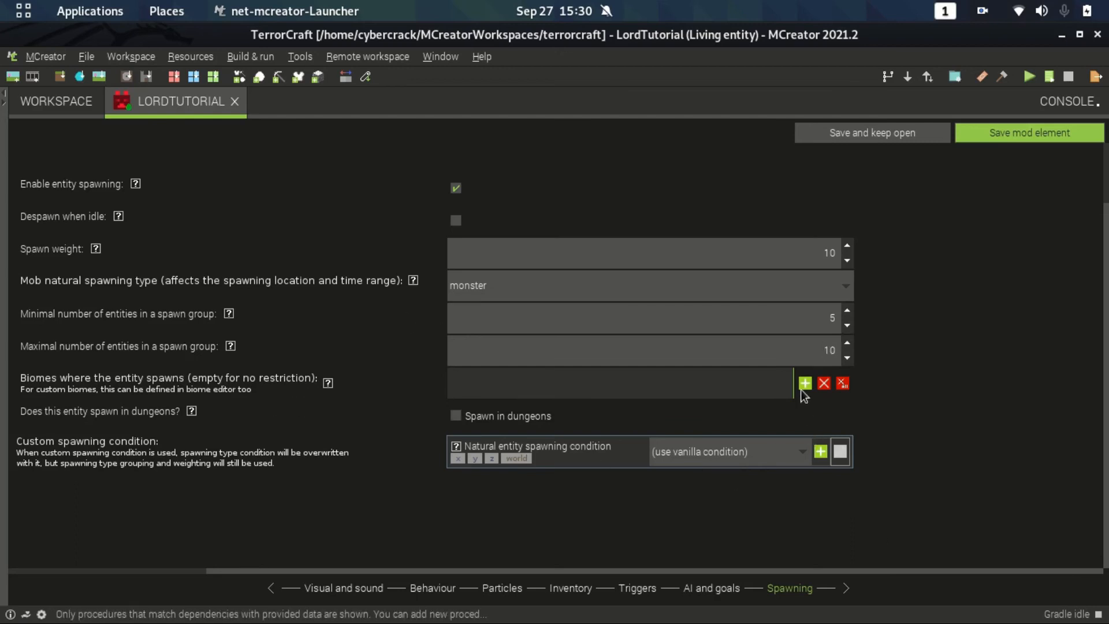
{"action": "left_click", "coordinate": [979, 21]}
{"action": "left_click", "coordinate": [935, 84]}
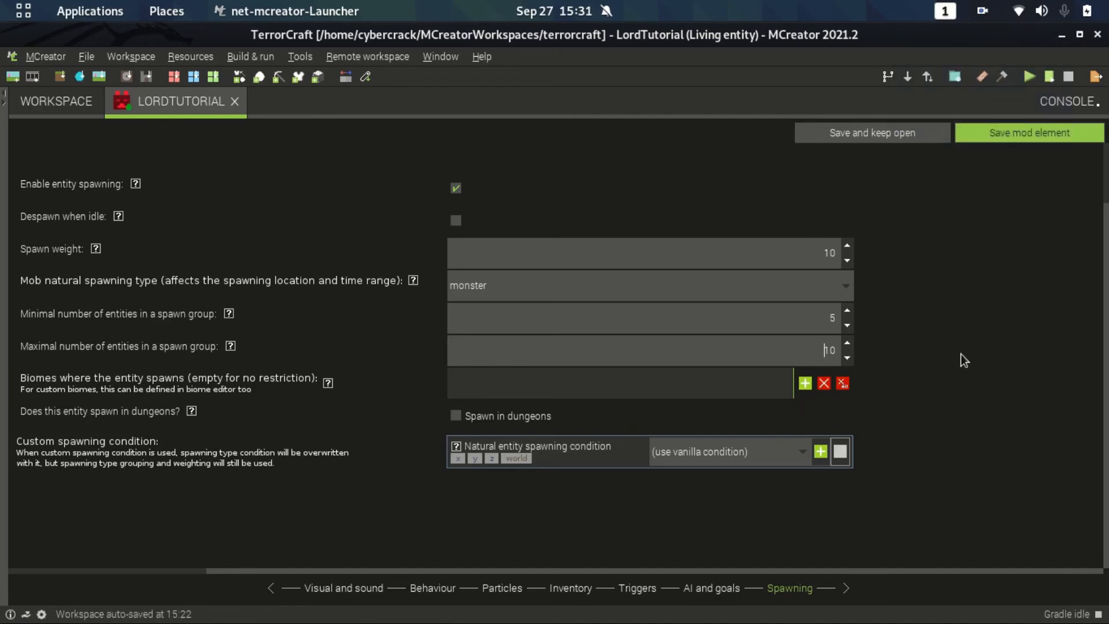
Restrict the entity's spawning to the forest biome
{"action": "left_click", "coordinate": [805, 383]}
{"action": "scroll", "coordinate": [608, 283], "scroll_direction": "down", "scroll_amount": 1}
{"action": "scroll", "coordinate": [608, 284], "scroll_direction": "down", "scroll_amount": 4}
{"action": "scroll", "coordinate": [612, 282], "scroll_direction": "up", "scroll_amount": 5}
{"action": "scroll", "coordinate": [616, 279], "scroll_direction": "down", "scroll_amount": 2}
{"action": "scroll", "coordinate": [615, 281], "scroll_direction": "up", "scroll_amount": 2}
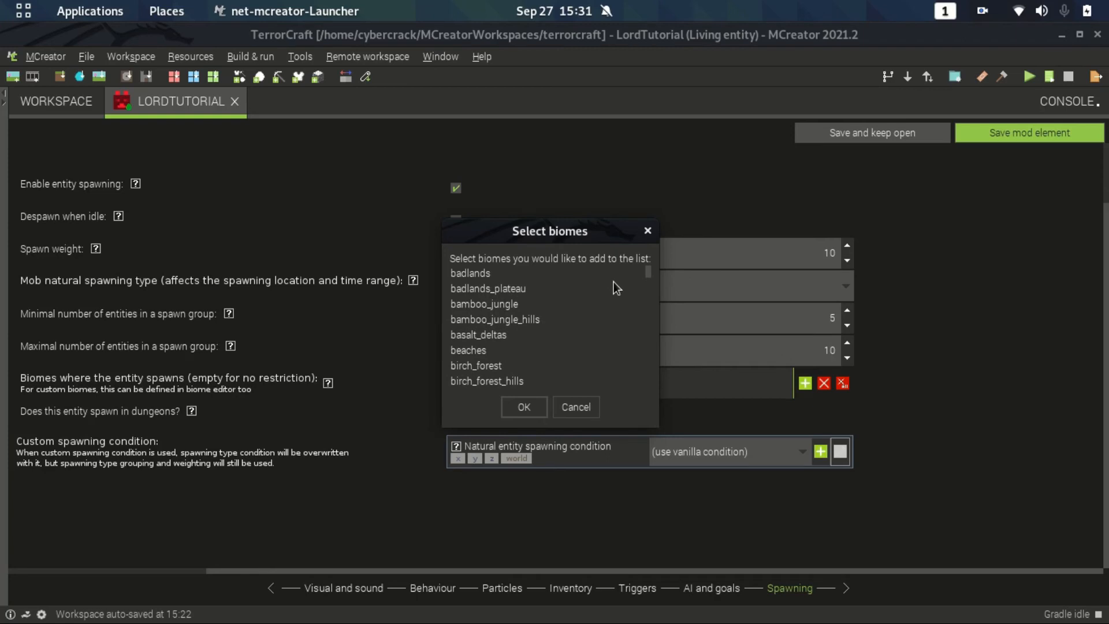
{"action": "scroll", "coordinate": [612, 292], "scroll_direction": "down", "scroll_amount": 15}
{"action": "scroll", "coordinate": [607, 304], "scroll_direction": "down", "scroll_amount": 8}
{"action": "scroll", "coordinate": [608, 303], "scroll_direction": "up", "scroll_amount": 7}
{"action": "scroll", "coordinate": [613, 313], "scroll_direction": "up", "scroll_amount": 6}
{"action": "scroll", "coordinate": [611, 327], "scroll_direction": "up", "scroll_amount": 5}
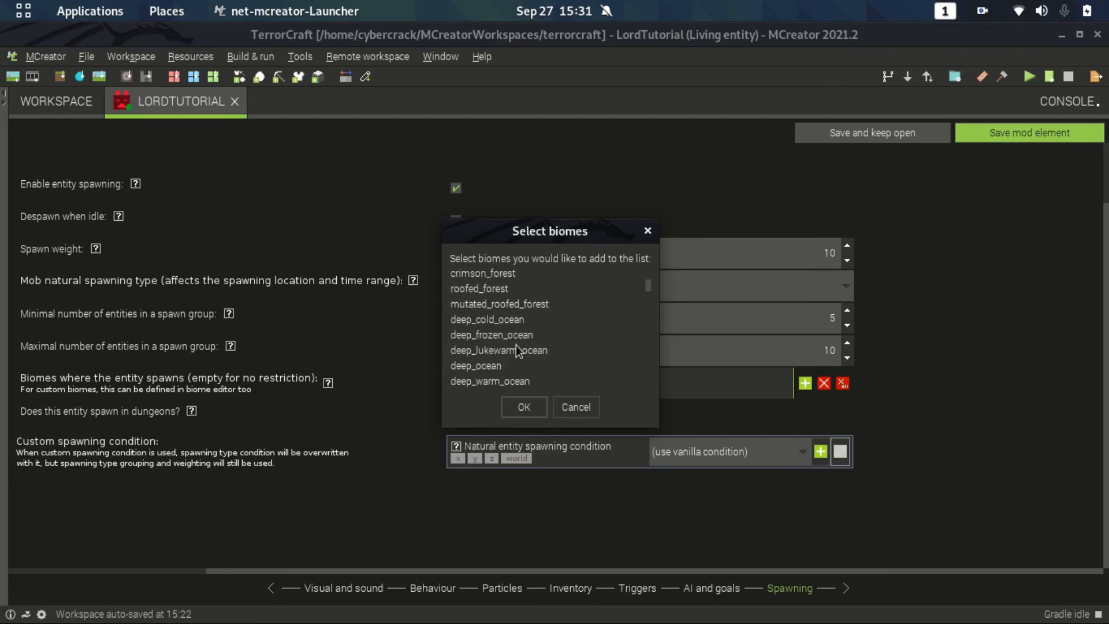
{"action": "scroll", "coordinate": [508, 351], "scroll_direction": "down", "scroll_amount": 2}
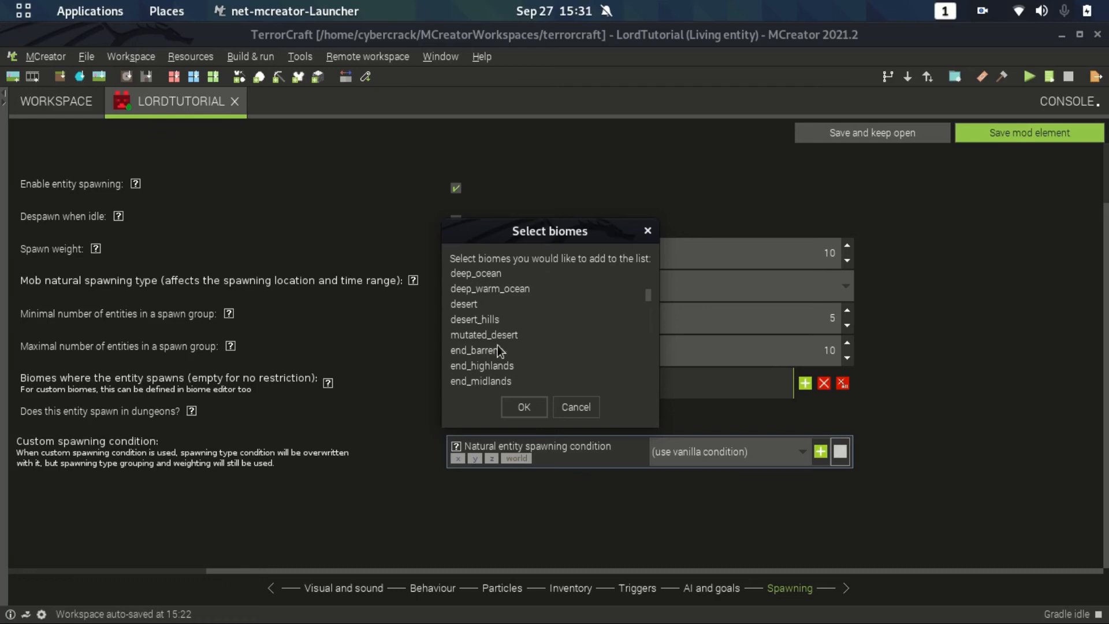
{"action": "scroll", "coordinate": [516, 329], "scroll_direction": "up", "scroll_amount": 5}
{"action": "scroll", "coordinate": [543, 295], "scroll_direction": "down", "scroll_amount": 10}
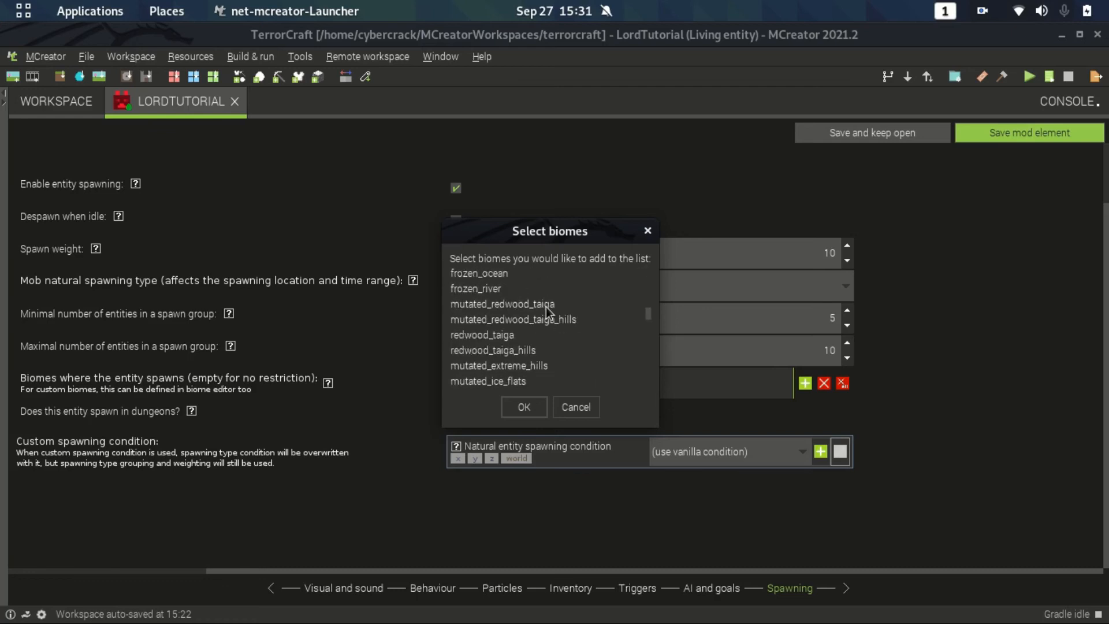
{"action": "scroll", "coordinate": [546, 307], "scroll_direction": "down", "scroll_amount": 8}
{"action": "scroll", "coordinate": [540, 313], "scroll_direction": "down", "scroll_amount": 8}
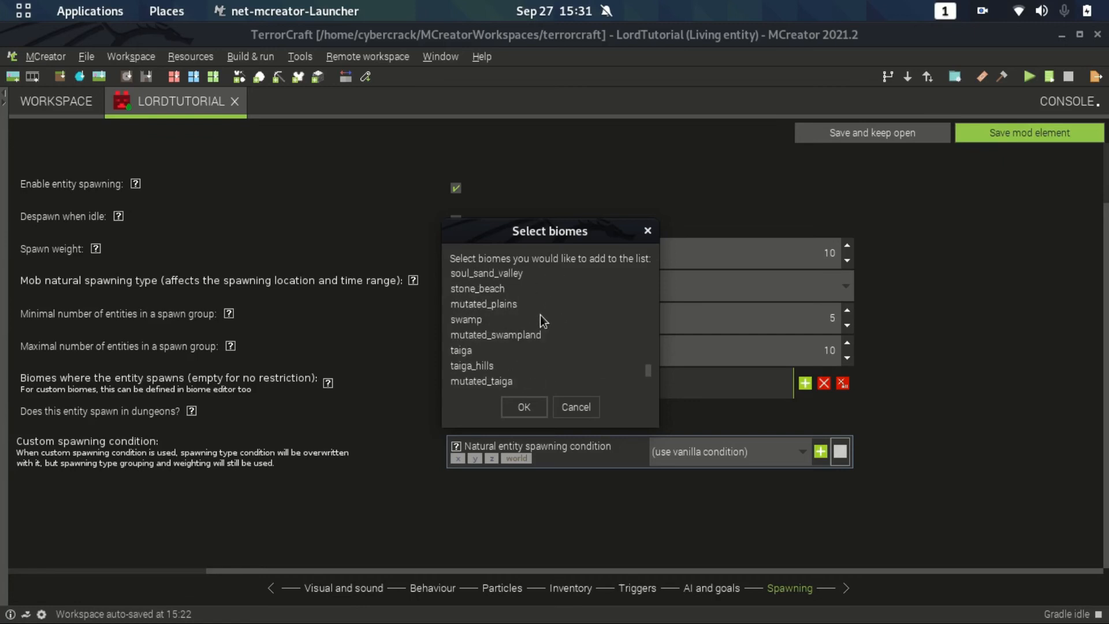
{"action": "scroll", "coordinate": [540, 314], "scroll_direction": "down", "scroll_amount": 2}
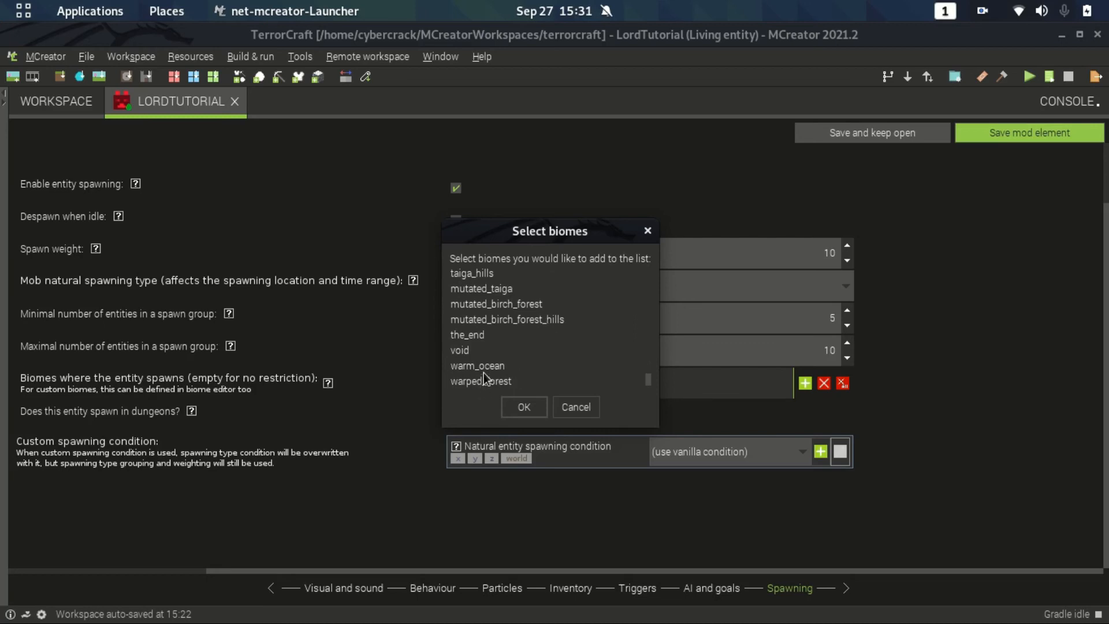
{"action": "scroll", "coordinate": [507, 342], "scroll_direction": "up", "scroll_amount": 1}
{"action": "scroll", "coordinate": [509, 342], "scroll_direction": "up", "scroll_amount": 10}
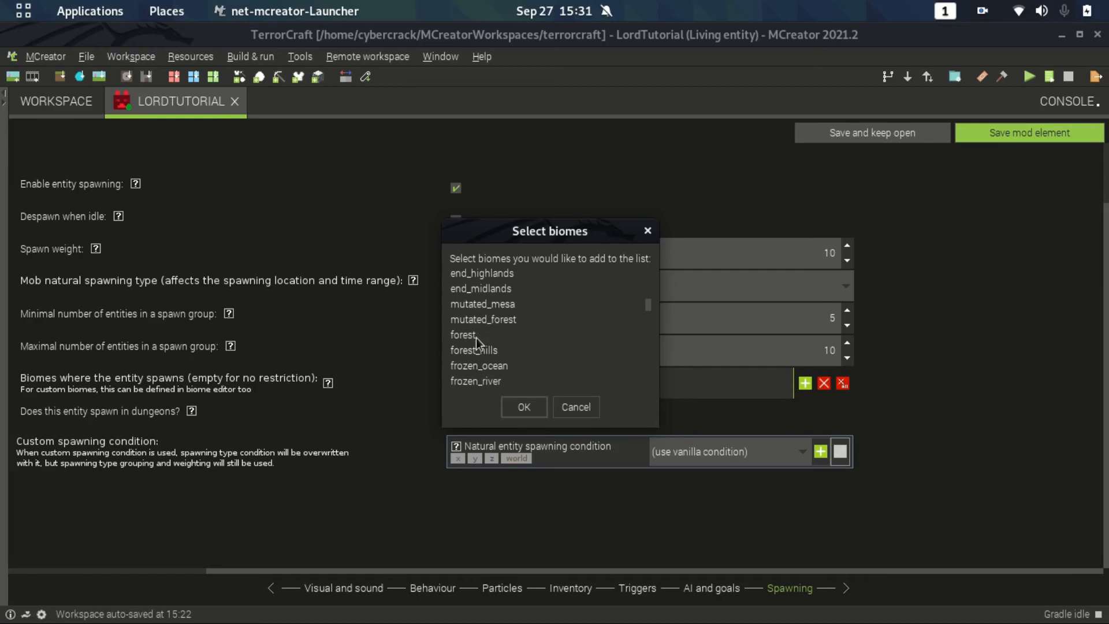
{"action": "left_click", "coordinate": [476, 338]}
{"action": "left_click", "coordinate": [518, 405]}
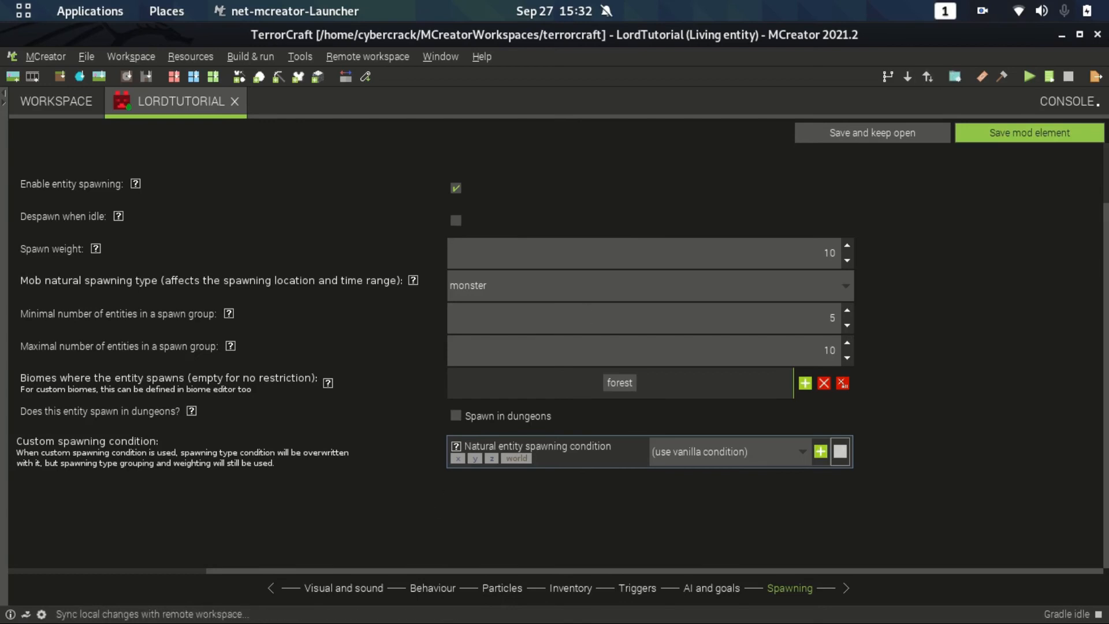
Save the LordTutorial mod element and review the Gradle build output in the console
{"action": "left_click", "coordinate": [1025, 140]}
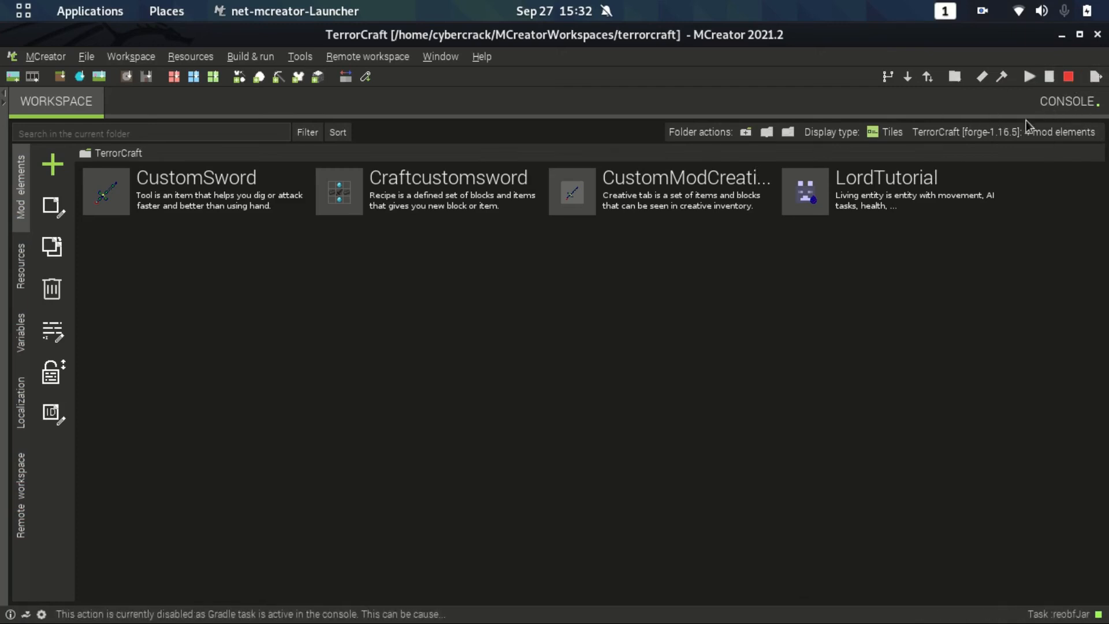
{"action": "left_click", "coordinate": [1040, 105]}
{"action": "left_click_drag", "start_coordinate": [333, 457], "coordinate": [201, 98]}
{"action": "left_click", "coordinate": [130, 148]}
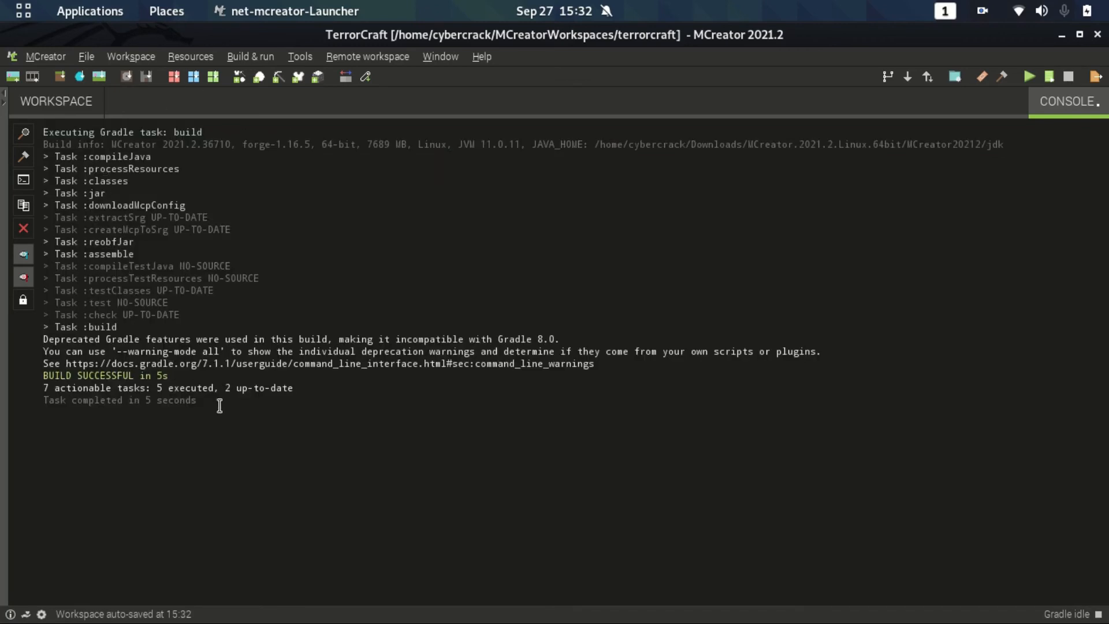
{"action": "left_click_drag", "start_coordinate": [221, 405], "coordinate": [125, 238]}
{"action": "double_click", "coordinate": [125, 240]}
{"action": "left_click", "coordinate": [125, 237]}
{"action": "left_click_drag", "start_coordinate": [453, 446], "coordinate": [42, 133]}
{"action": "left_click", "coordinate": [40, 101]}
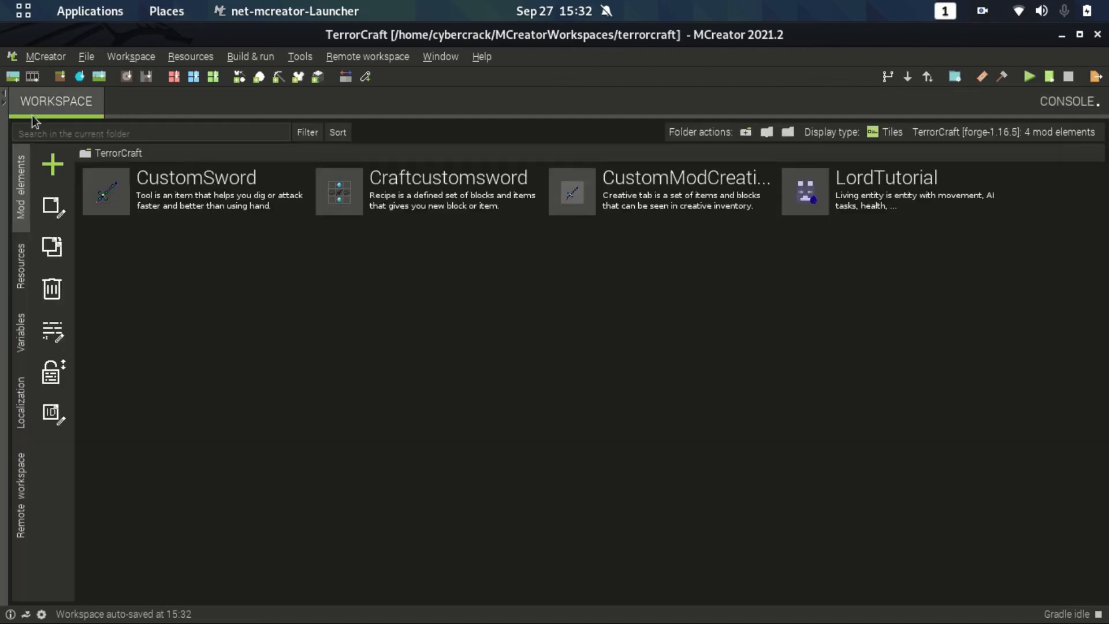
{"action": "left_click", "coordinate": [52, 164]}
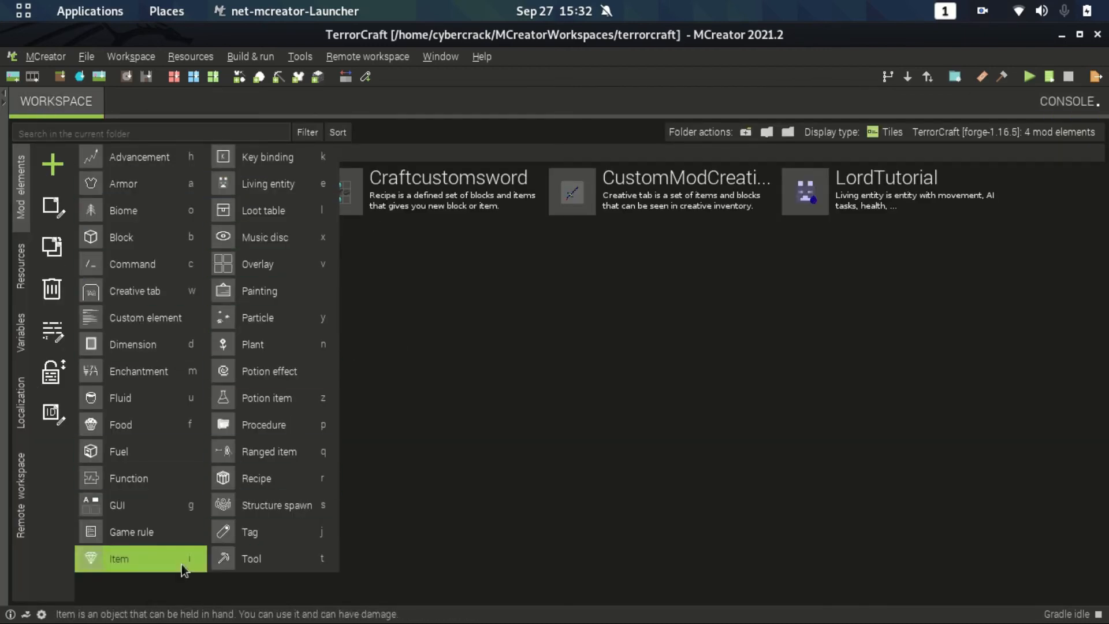
{"action": "left_click", "coordinate": [463, 432]}
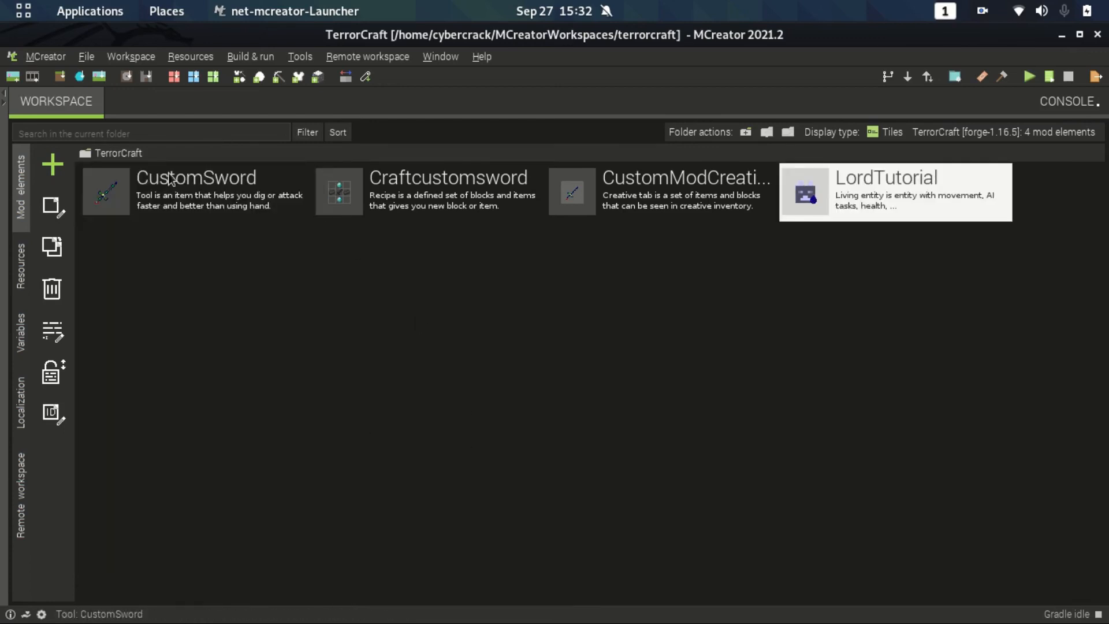
{"action": "left_click_drag", "start_coordinate": [175, 291], "coordinate": [874, 146]}
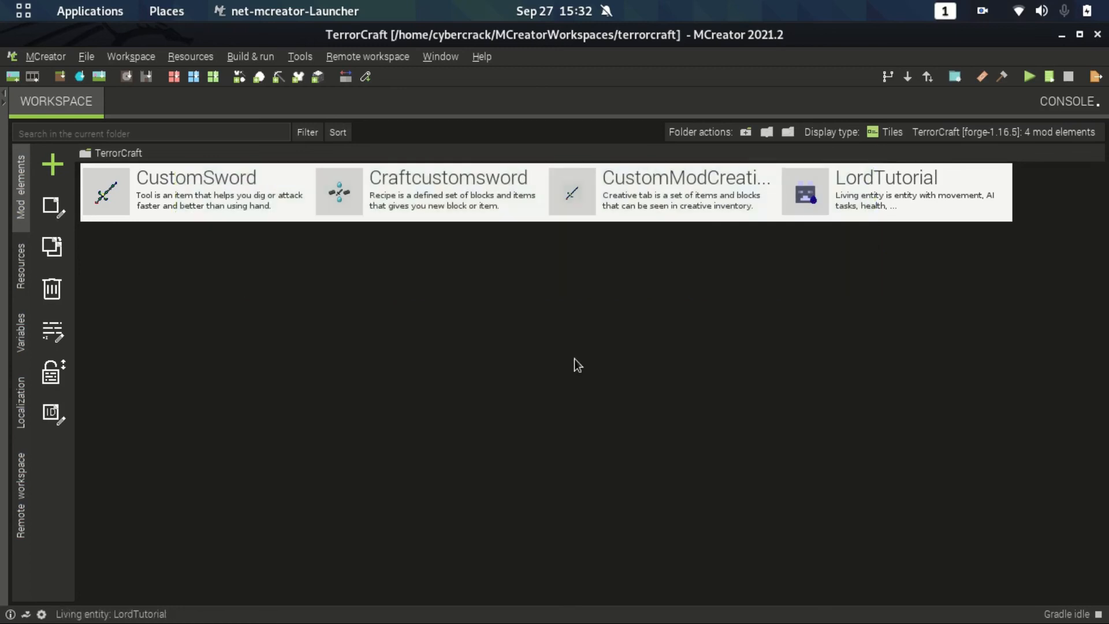
Run the Minecraft client with the mod and load the singleplayer world Test
{"action": "left_click", "coordinate": [1056, 103]}
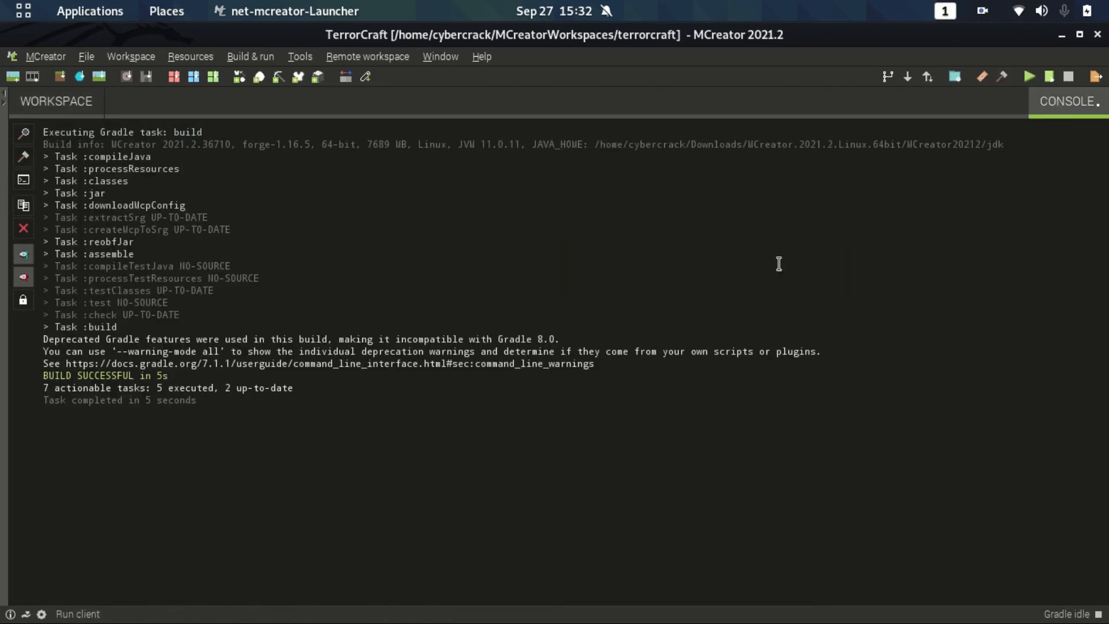
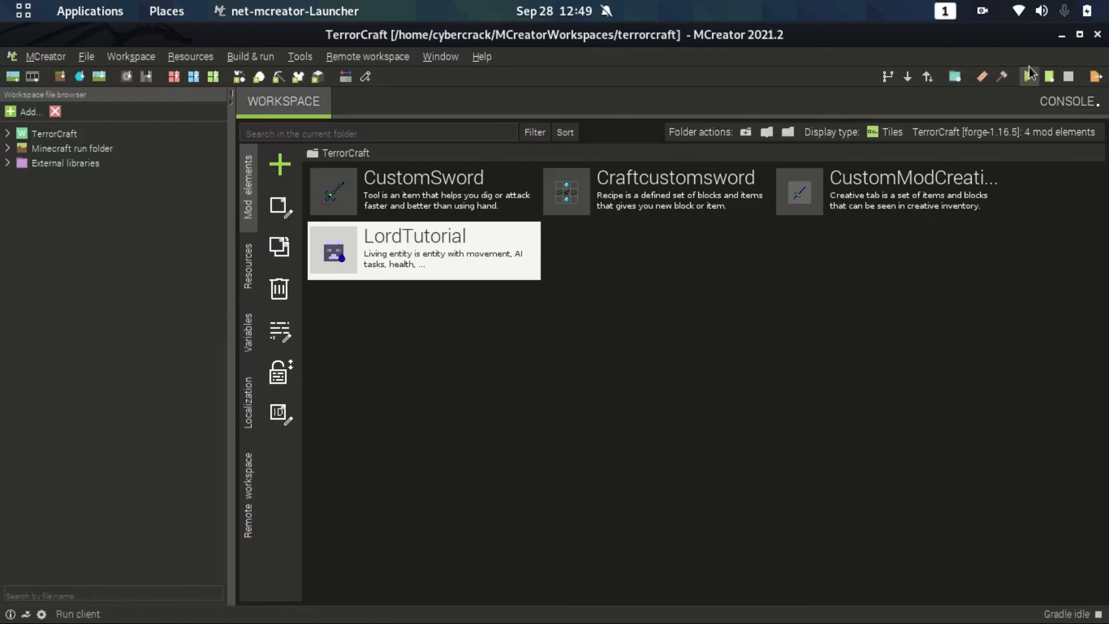
{"action": "left_click", "coordinate": [1040, 104]}
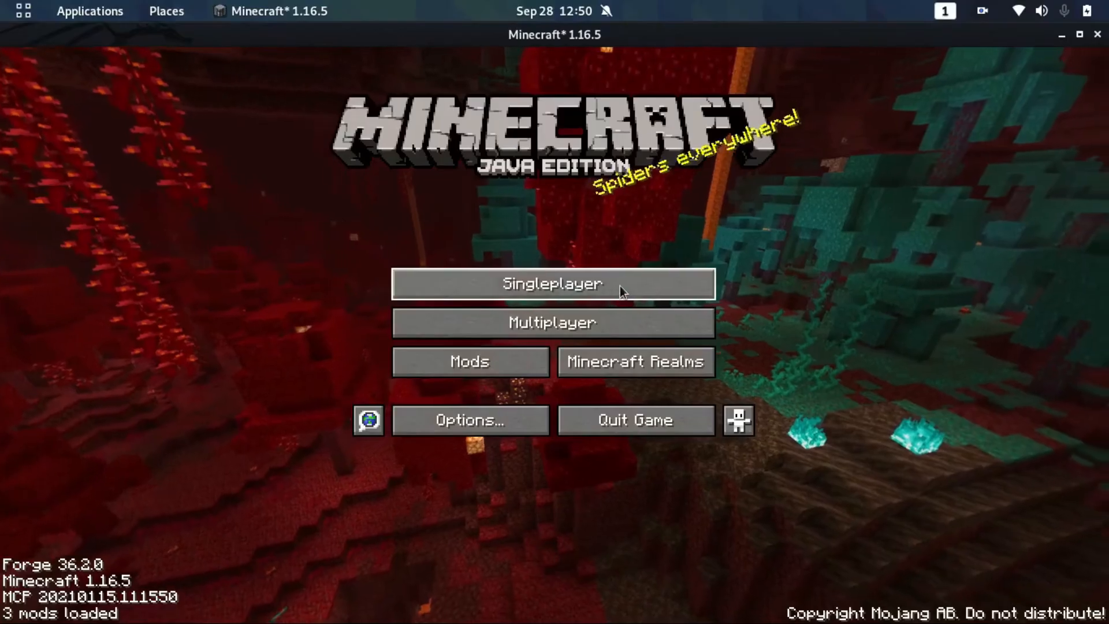
{"action": "left_click", "coordinate": [620, 286]}
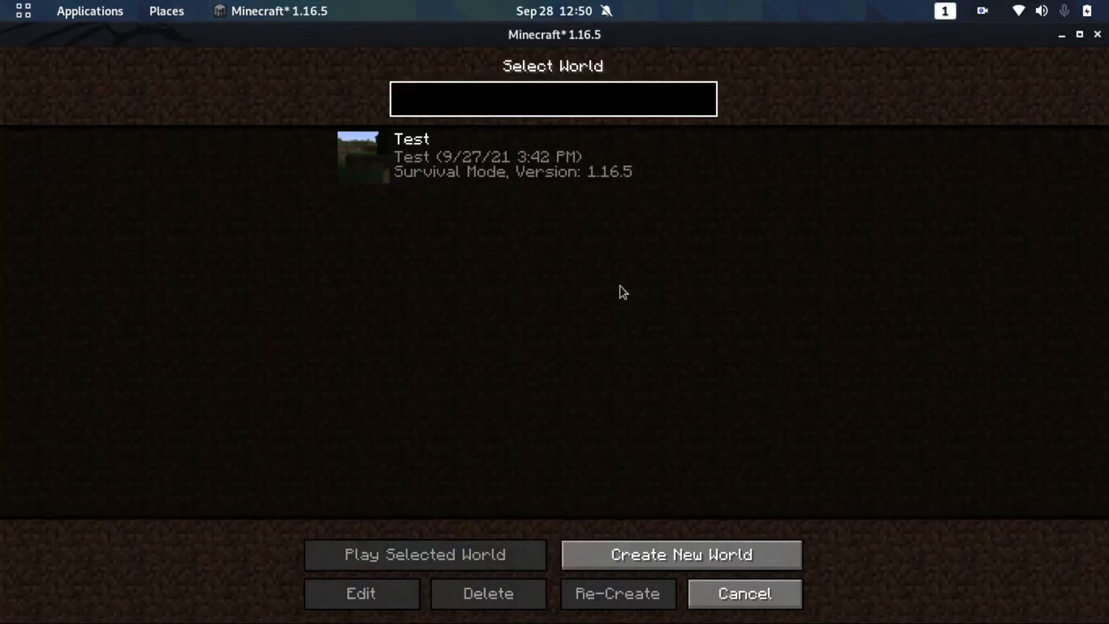
{"action": "left_click", "coordinate": [442, 171]}
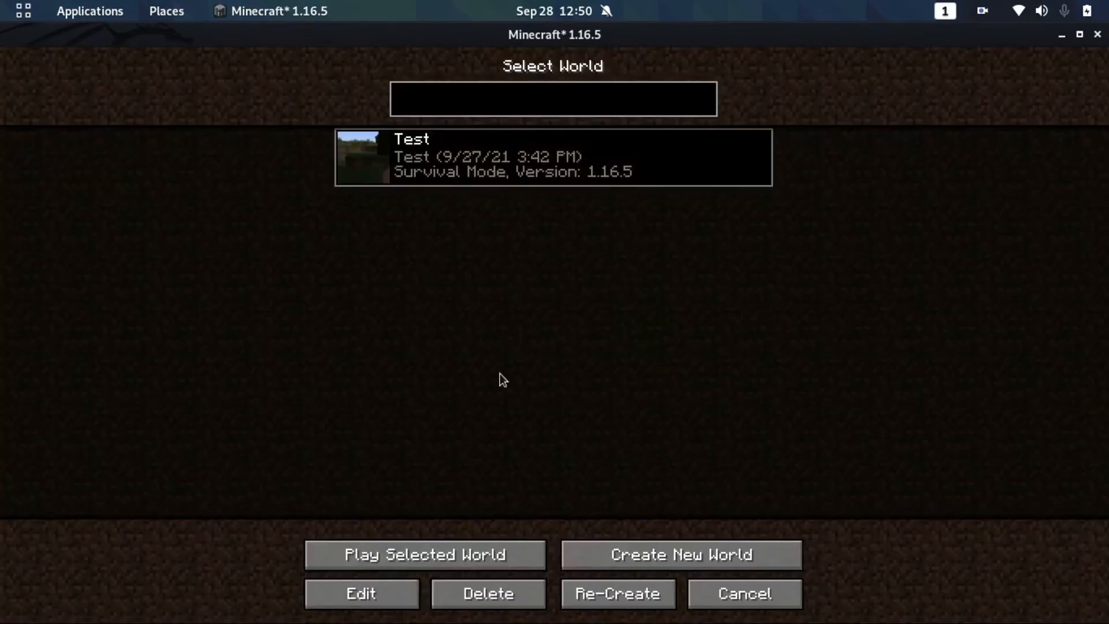
{"action": "left_click", "coordinate": [467, 558]}
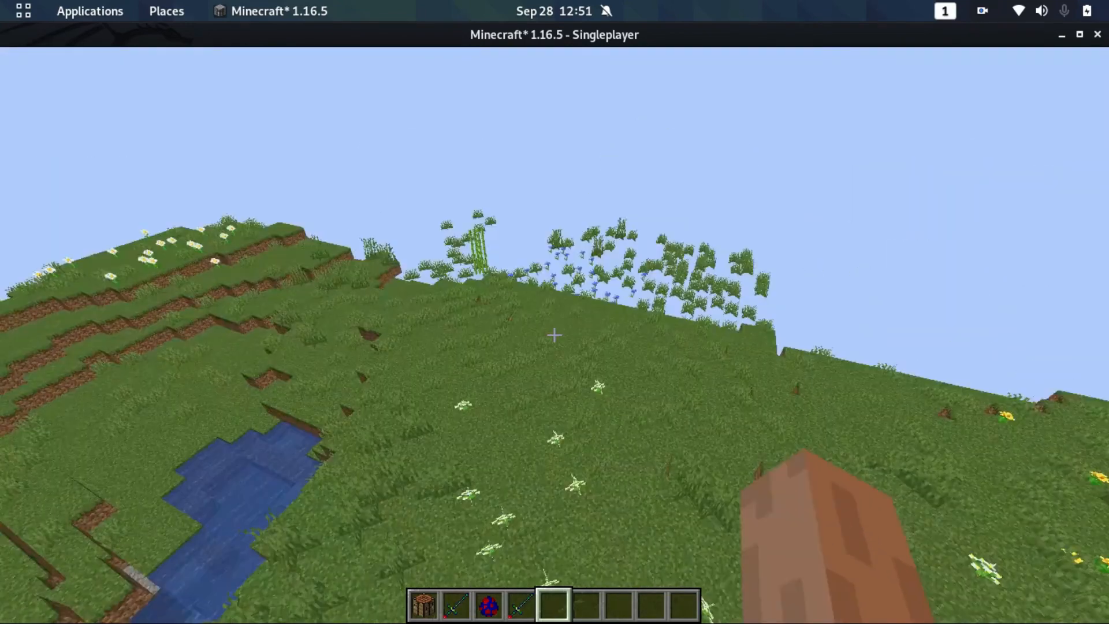
Fly across the meadow to above the trees of the nearby forest
{"action": "key", "text": "s"}
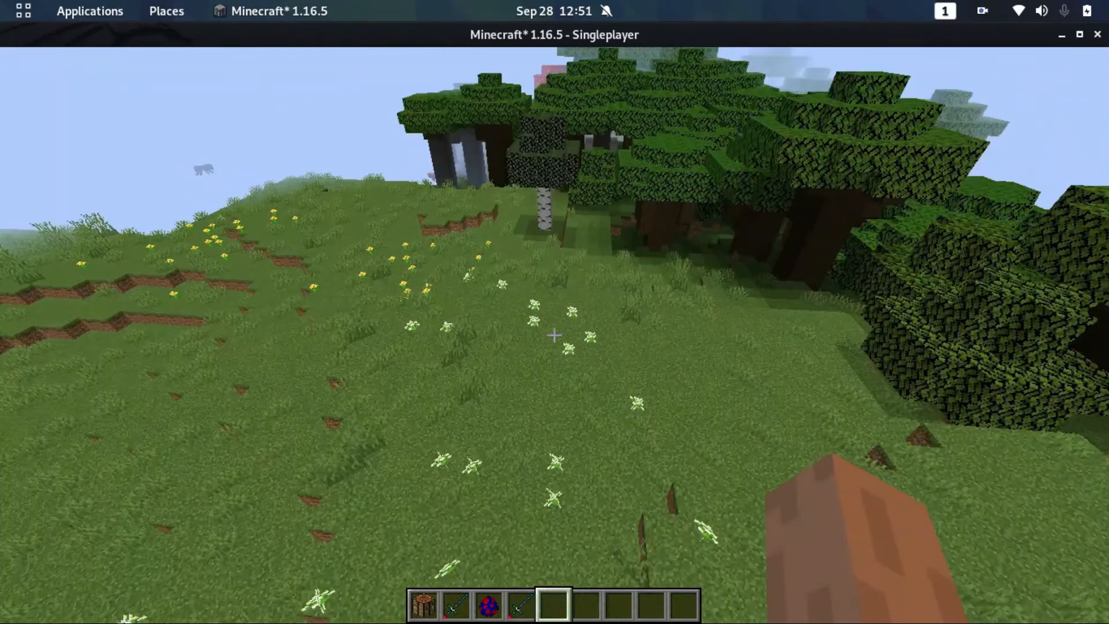
{"action": "key", "text": "w"}
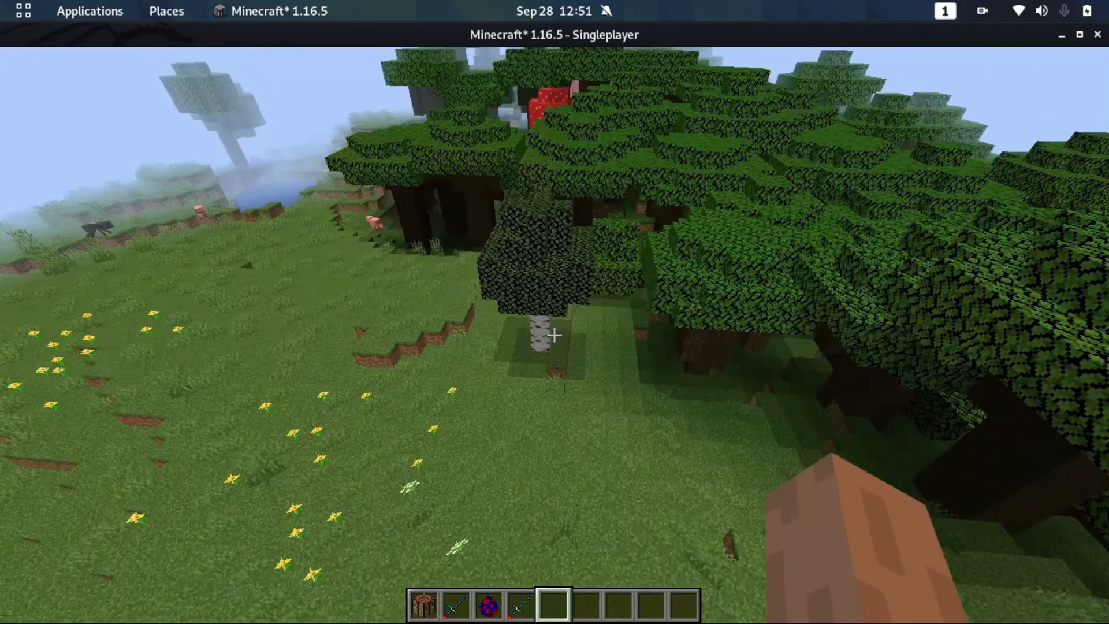
{"action": "key", "text": "w"}
Clear all existing items from the hotbar in the creative inventory
{"action": "key", "text": "e"}
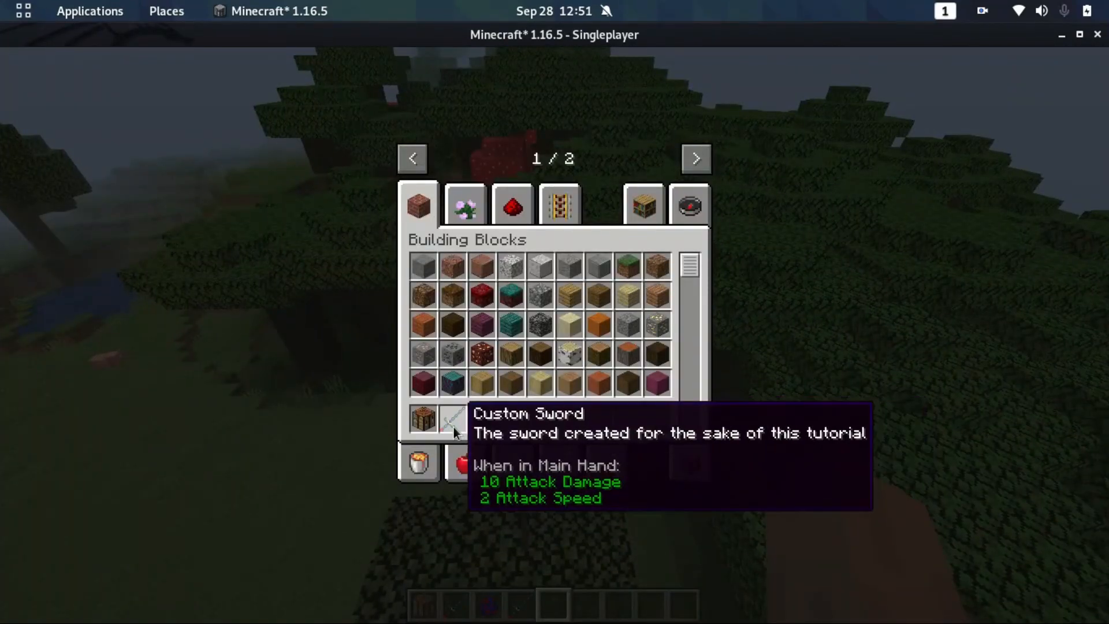
{"action": "left_click", "coordinate": [501, 419]}
{"action": "left_click", "coordinate": [483, 414]}
{"action": "left_click", "coordinate": [471, 380]}
{"action": "left_click", "coordinate": [429, 384]}
{"action": "left_click", "coordinate": [452, 423]}
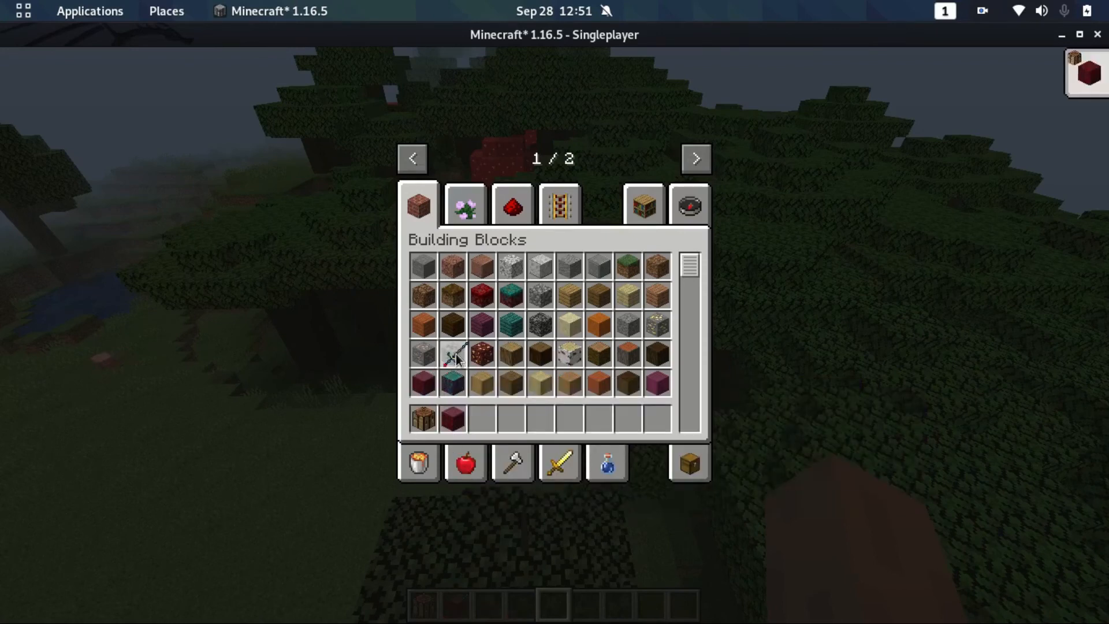
{"action": "left_click", "coordinate": [455, 358]}
{"action": "left_click", "coordinate": [453, 418]}
{"action": "left_click", "coordinate": [436, 394]}
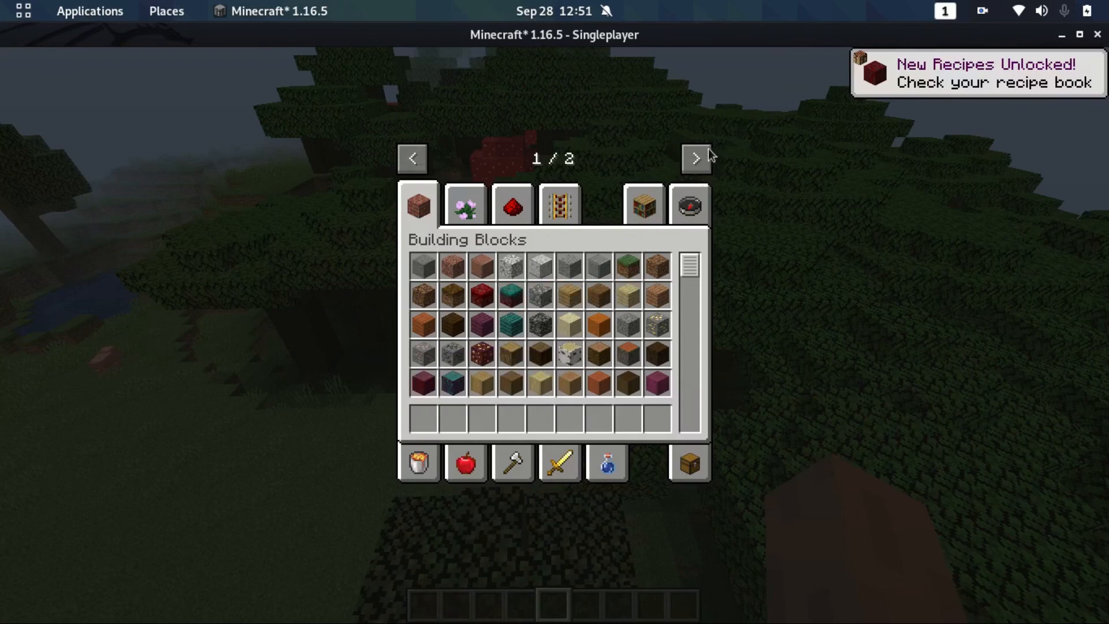
Put the Custom Sword and the red-and-blue spawn egg from the Custom Mod Creative Tab into the first two hotbar slots
{"action": "left_click", "coordinate": [702, 161]}
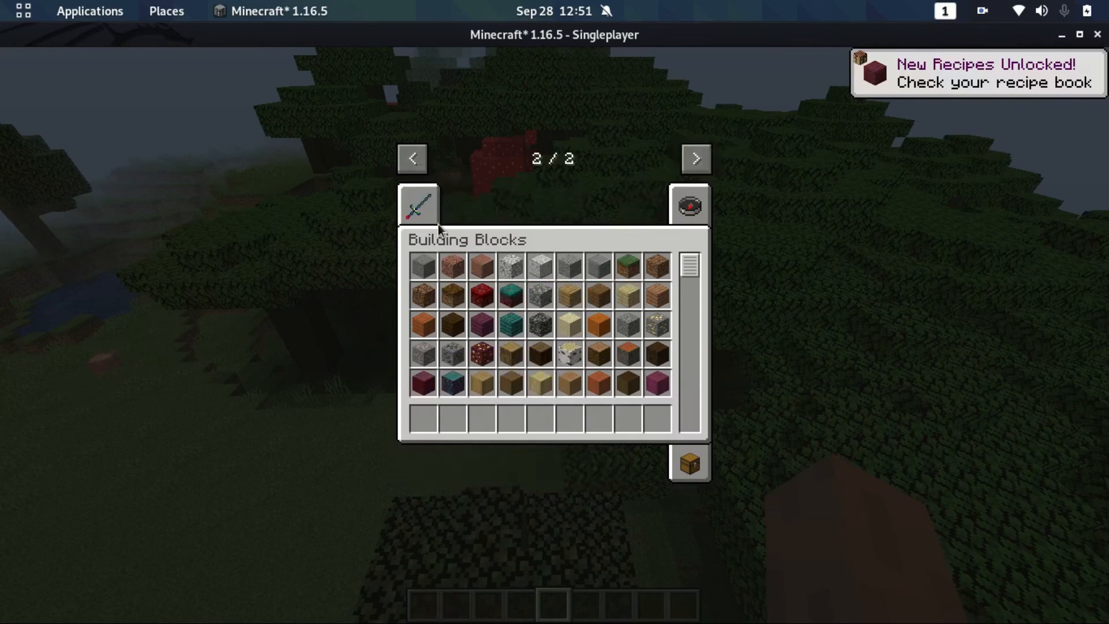
{"action": "left_click", "coordinate": [427, 215]}
{"action": "mouse_move", "coordinate": [414, 272]}
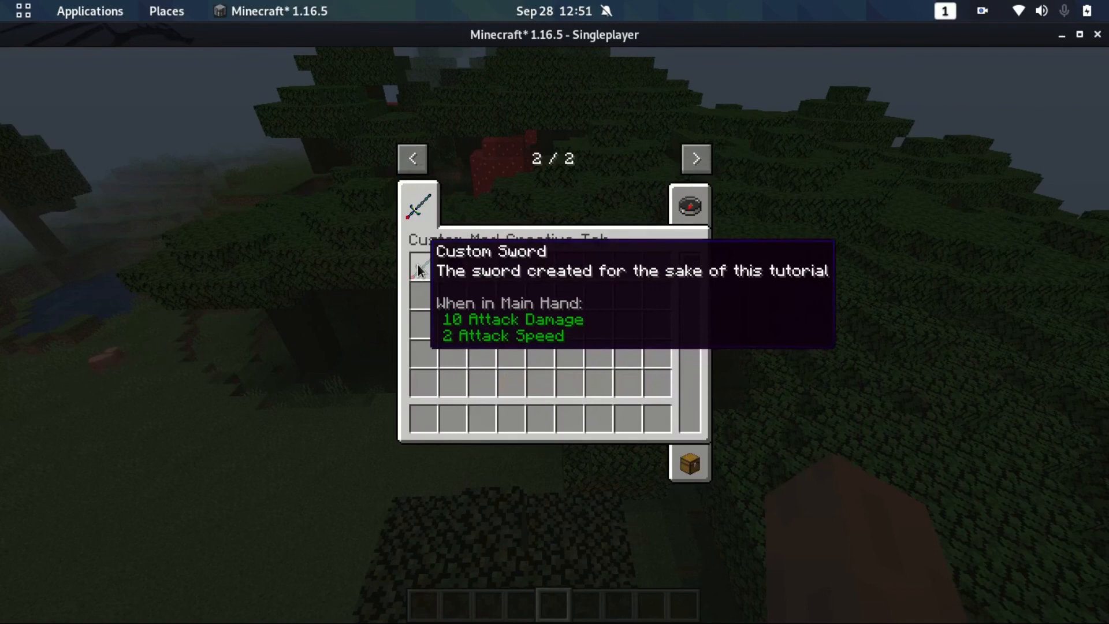
{"action": "left_click", "coordinate": [418, 265]}
{"action": "left_click", "coordinate": [420, 417]}
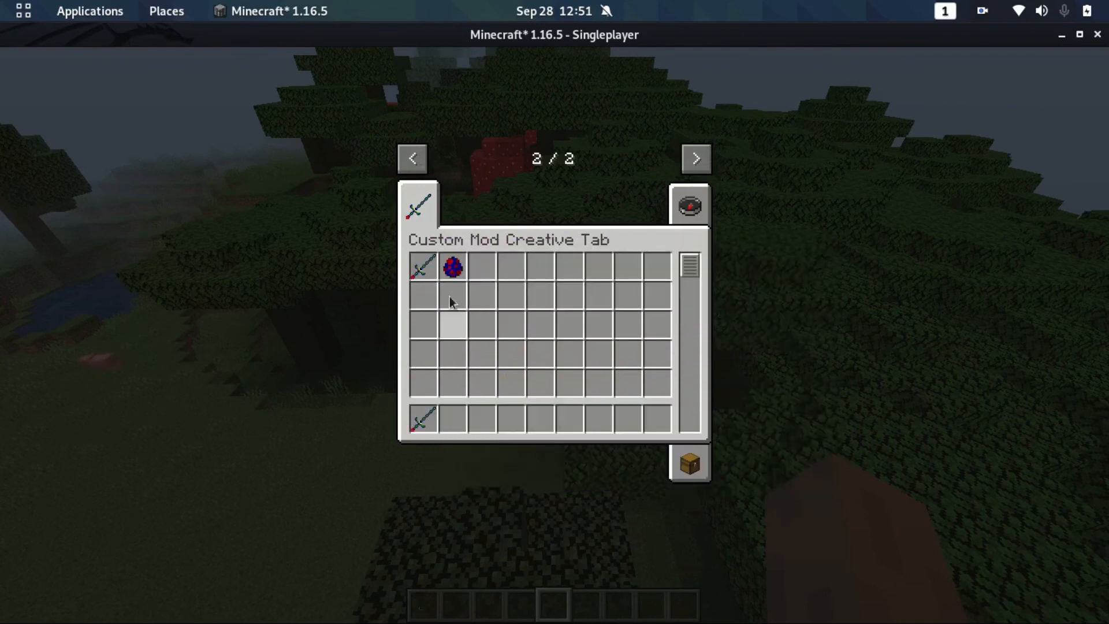
{"action": "left_click", "coordinate": [451, 264]}
{"action": "left_click", "coordinate": [450, 427]}
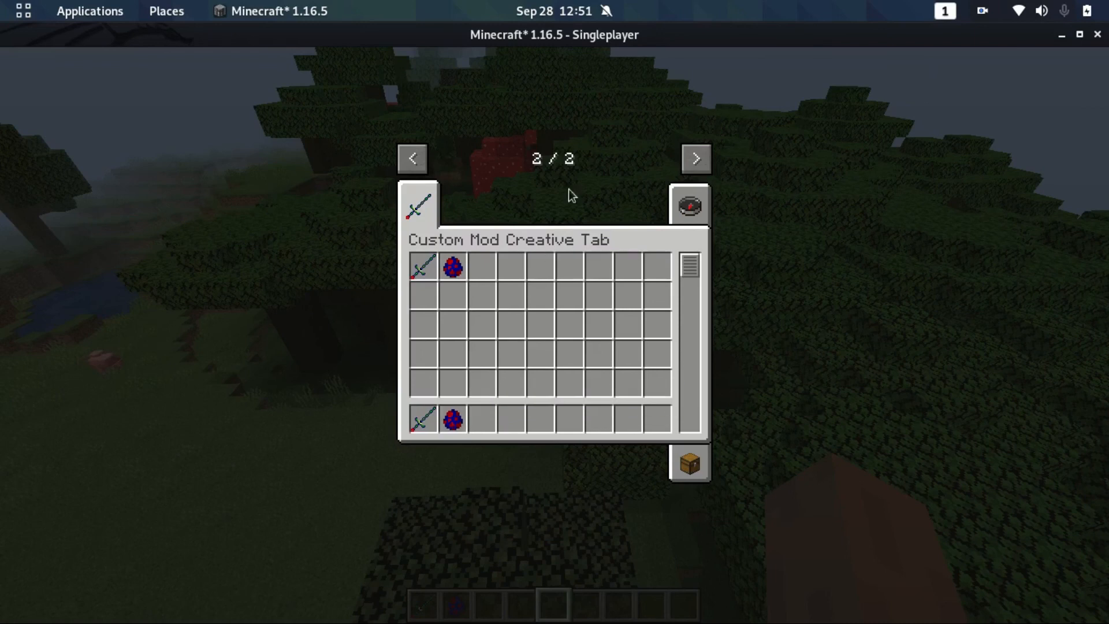
Search the creative items for "craft" and put a crafting table in the third hotbar slot
{"action": "left_click", "coordinate": [690, 206]}
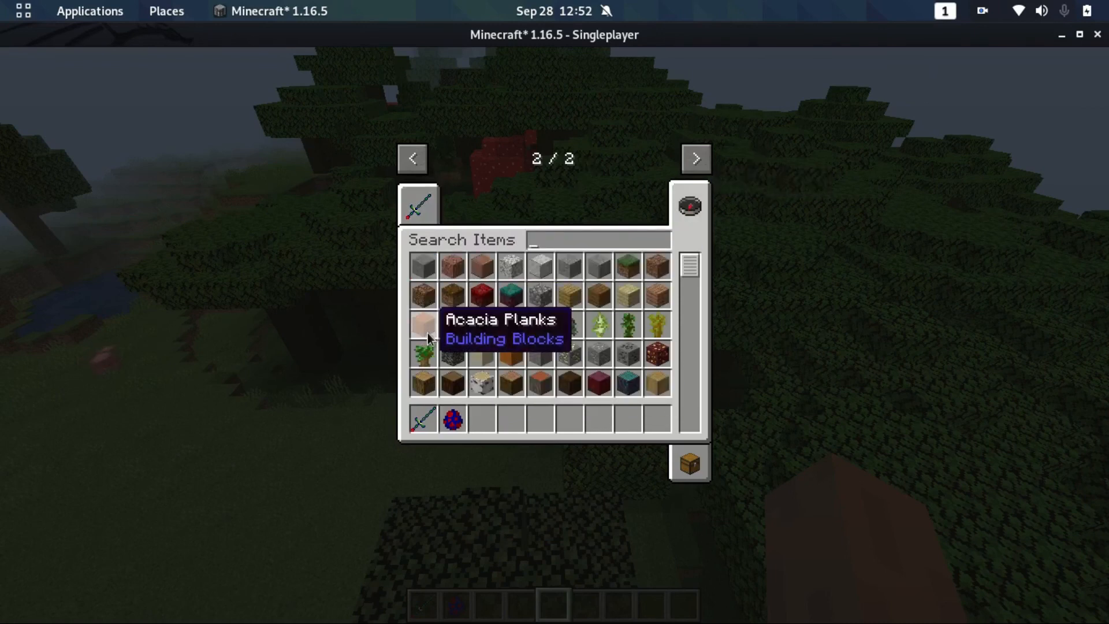
{"action": "type", "text": "craft"}
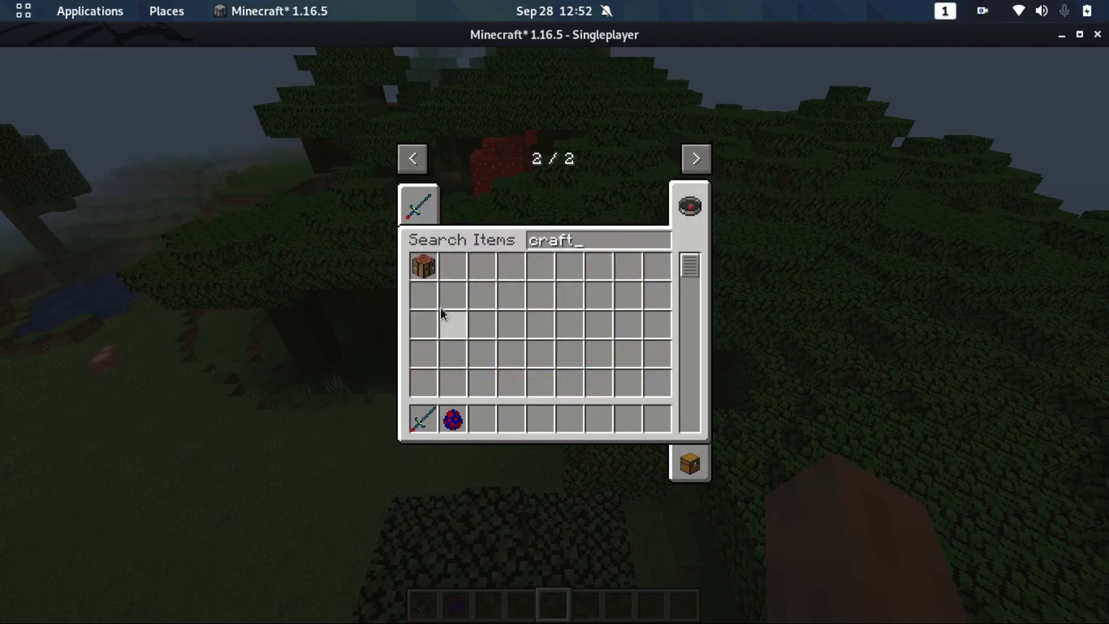
{"action": "left_click", "coordinate": [424, 266]}
{"action": "left_click", "coordinate": [475, 413]}
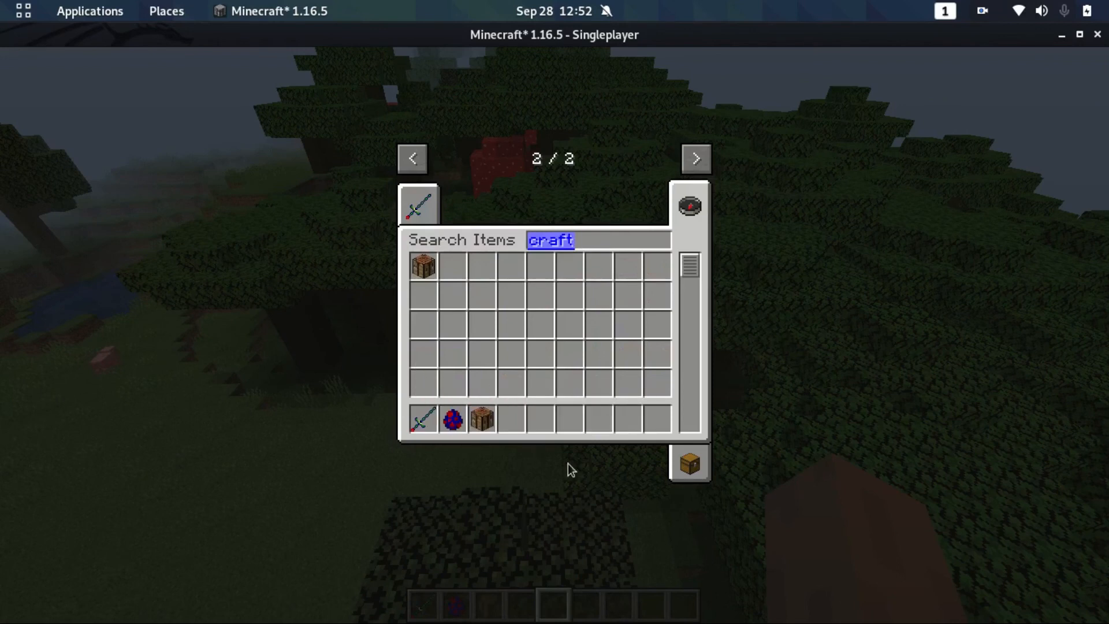
Search the items for "neth" and add a netherite sword and two netherite ingots to the next hotbar slots
{"action": "type", "text": "neth"}
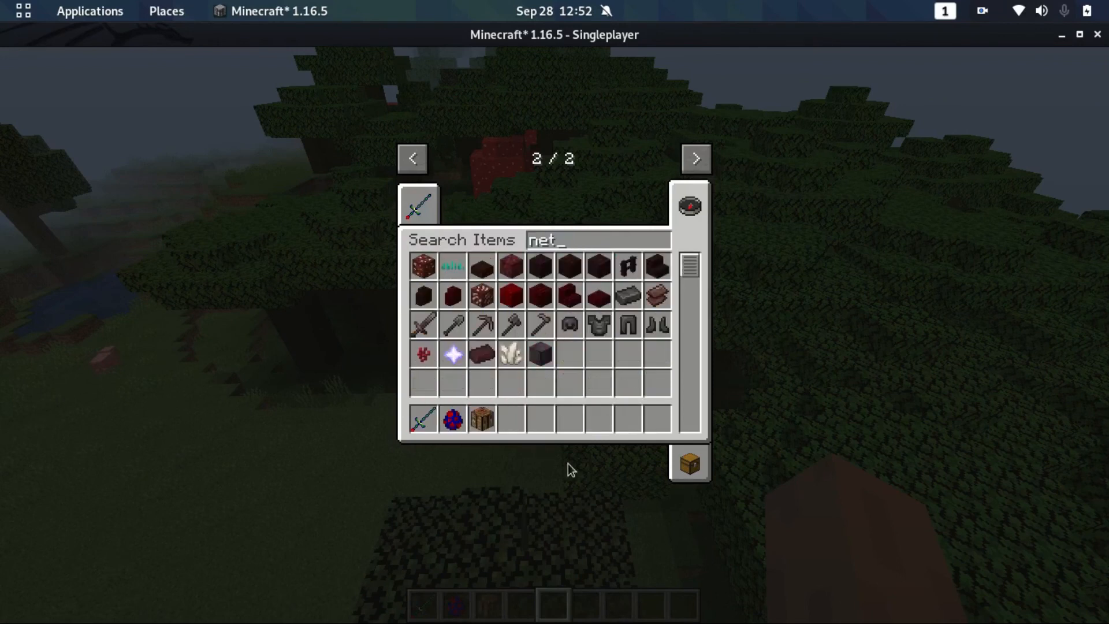
{"action": "key", "text": "ctrl+a"}
{"action": "left_click", "coordinate": [520, 425]}
{"action": "double_click", "coordinate": [628, 294]}
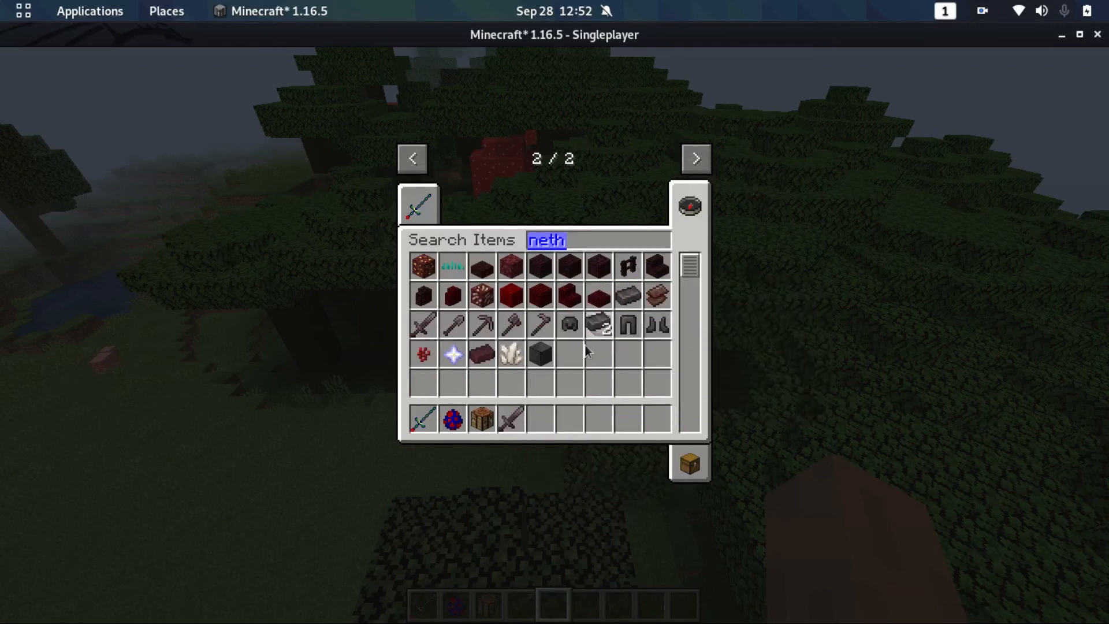
{"action": "left_click", "coordinate": [533, 427]}
Search the creative items for "diam", add two diamonds to the sixth hotbar slot and close the inventory
{"action": "type", "text": "diam"}
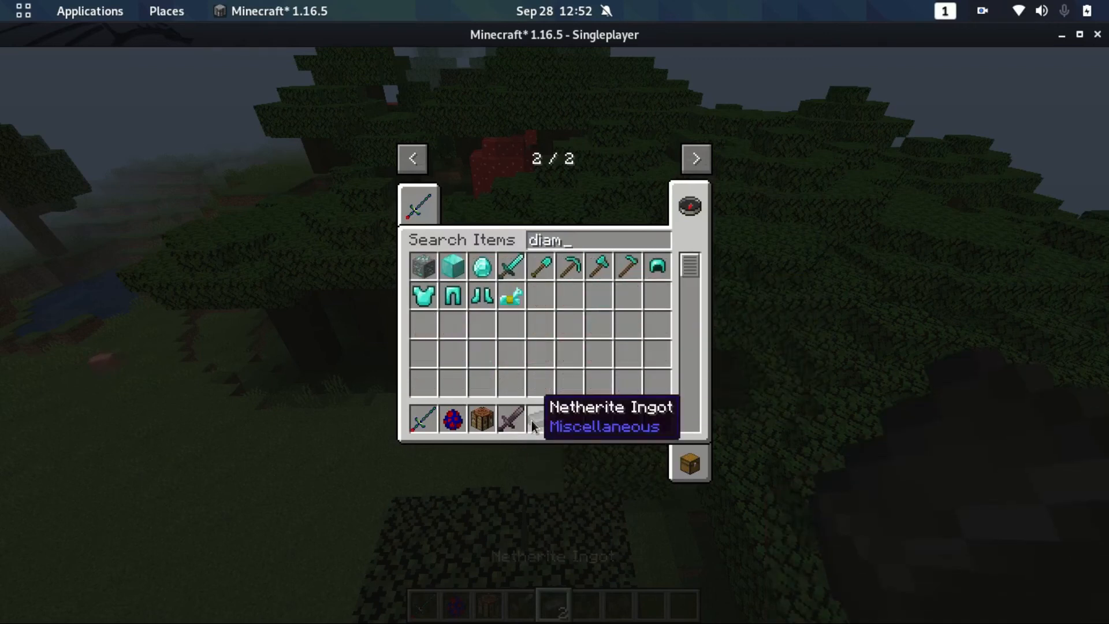
{"action": "key", "text": "ctrl+a"}
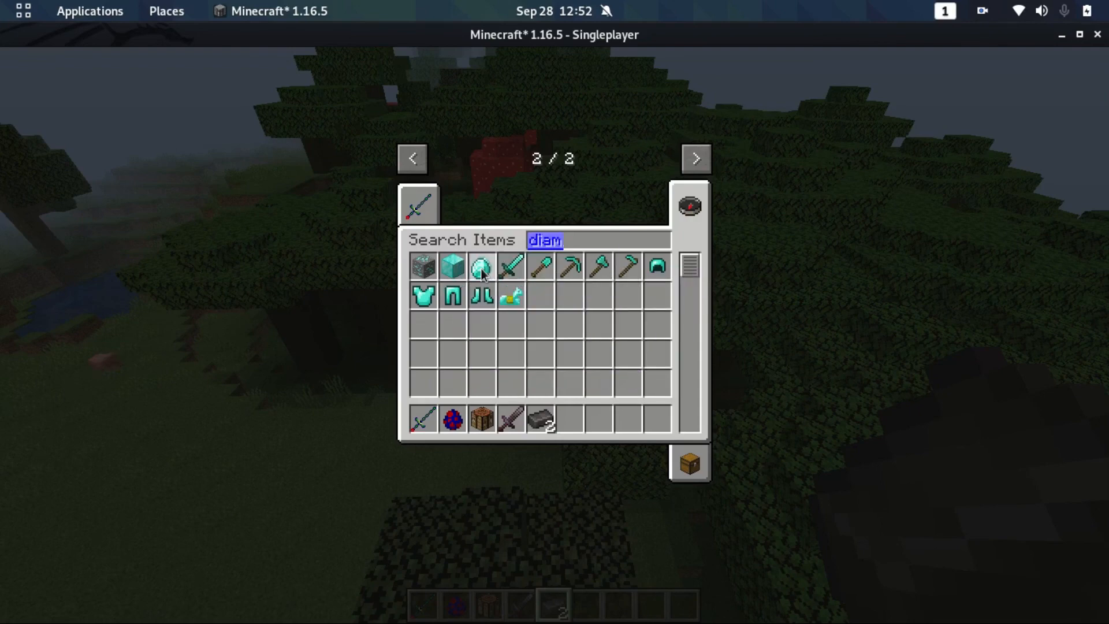
{"action": "left_click", "coordinate": [577, 427]}
{"action": "left_click", "coordinate": [419, 205]}
{"action": "key", "text": "Escape"}
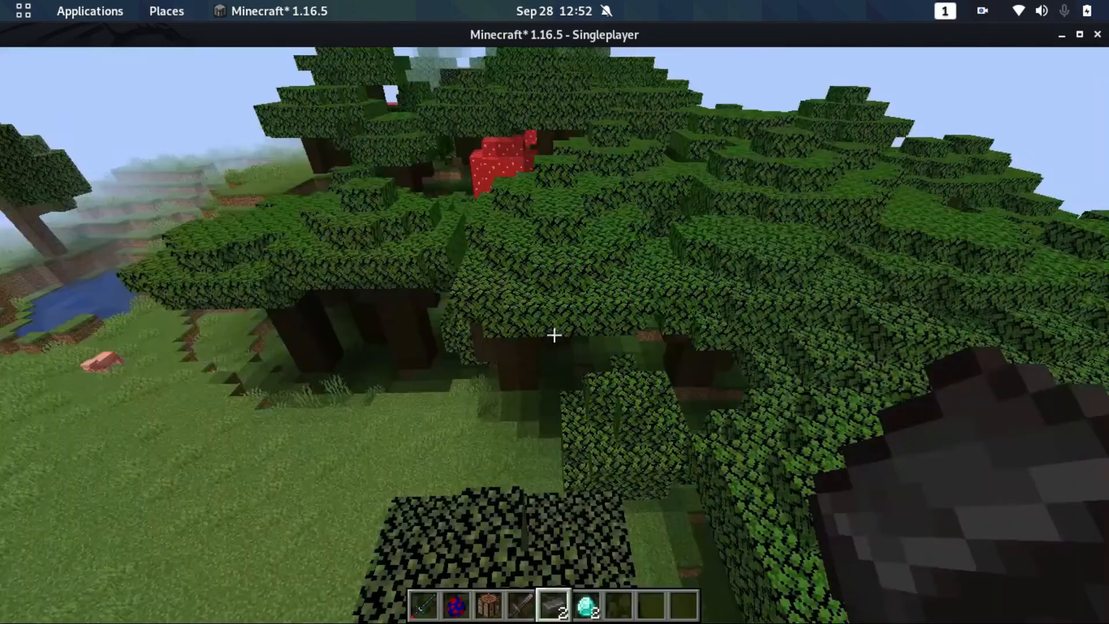
Fly to the open grassland beside the ponds and spawn a Lord Tutorial entity with its spawn egg
{"action": "key", "text": "w"}
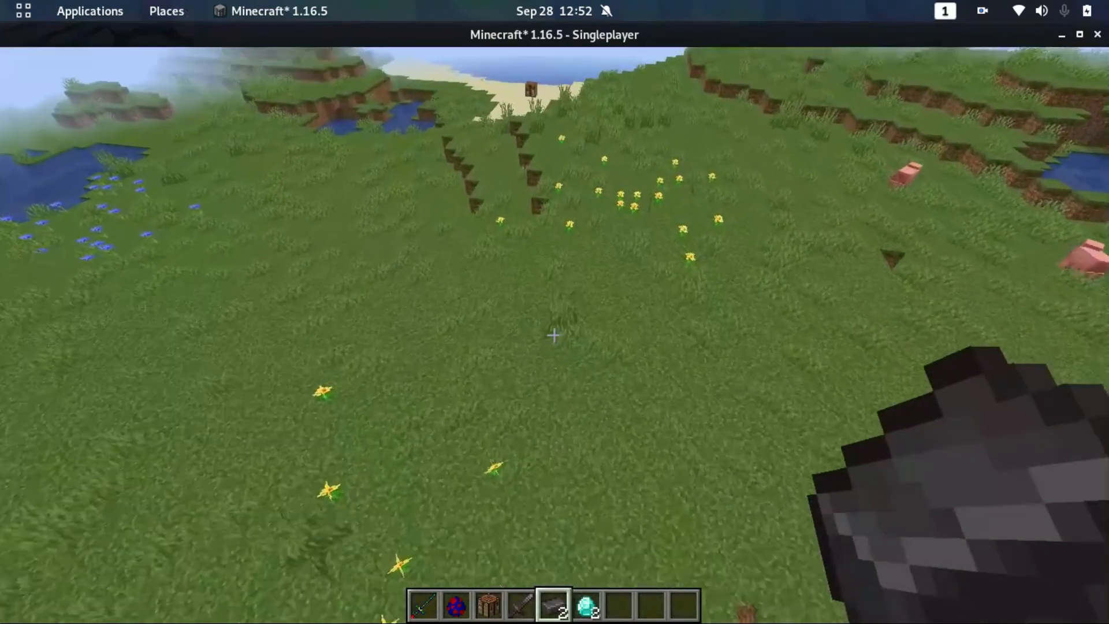
{"action": "key", "text": "w"}
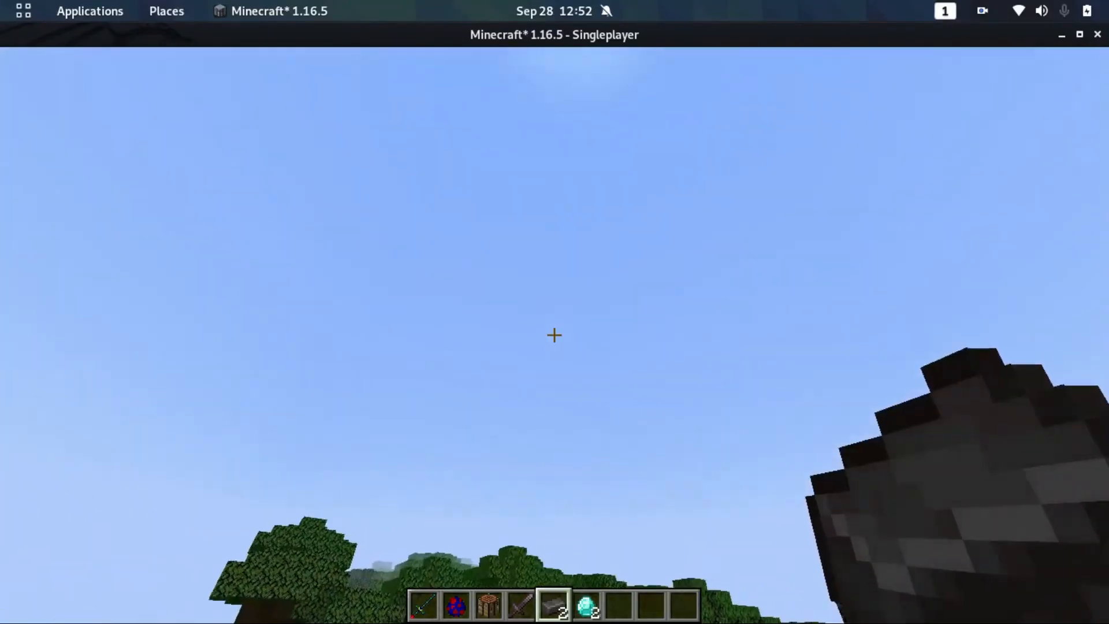
{"action": "key", "text": "w"}
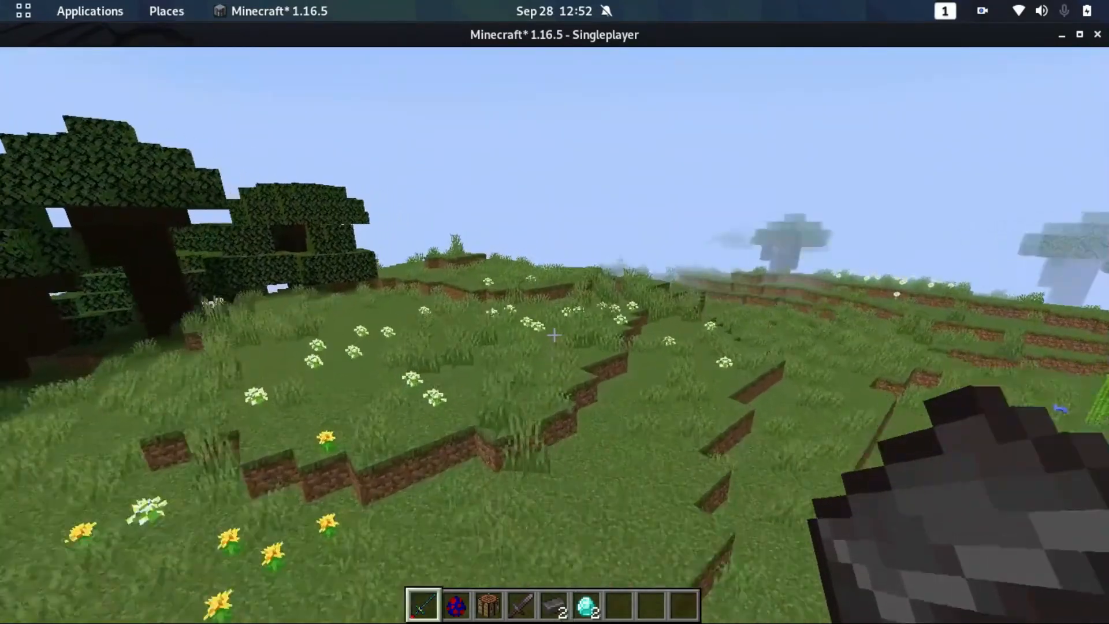
{"action": "key", "text": "1"}
{"action": "key", "text": "w"}
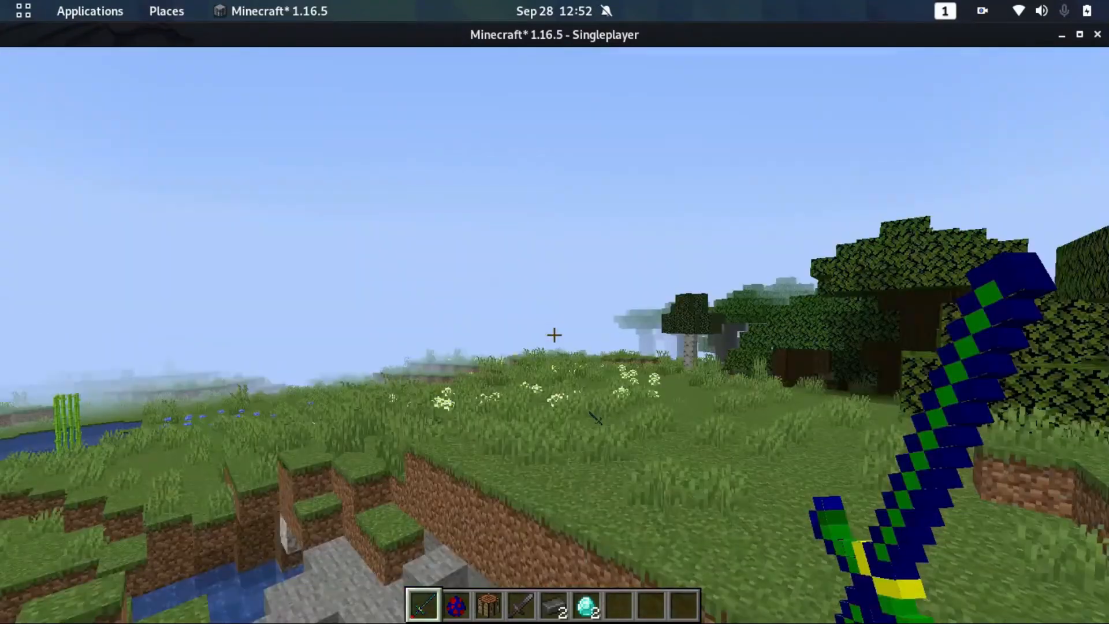
{"action": "key", "text": "w"}
{"action": "key", "text": "3"}
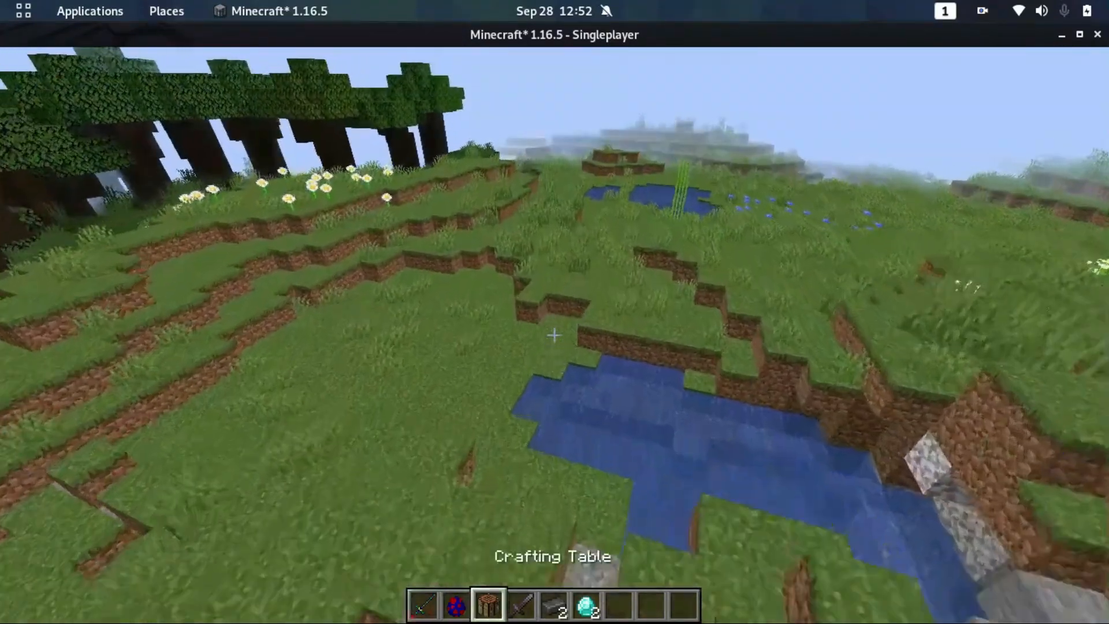
{"action": "key", "text": "2"}
{"action": "key", "text": "w"}
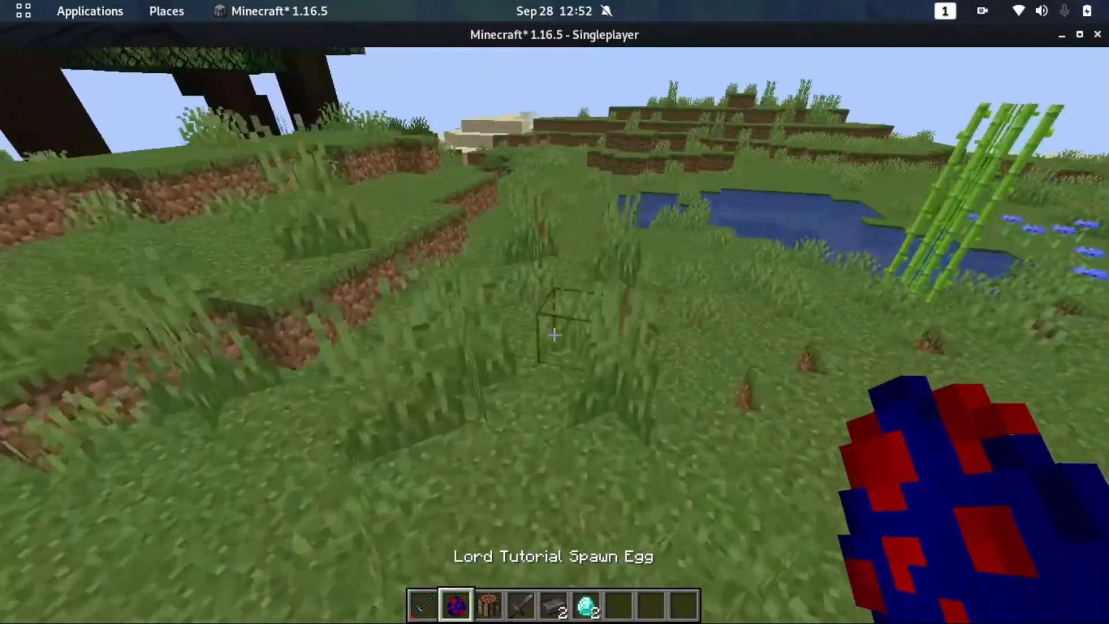
{"action": "right_click", "coordinate": [555, 335]}
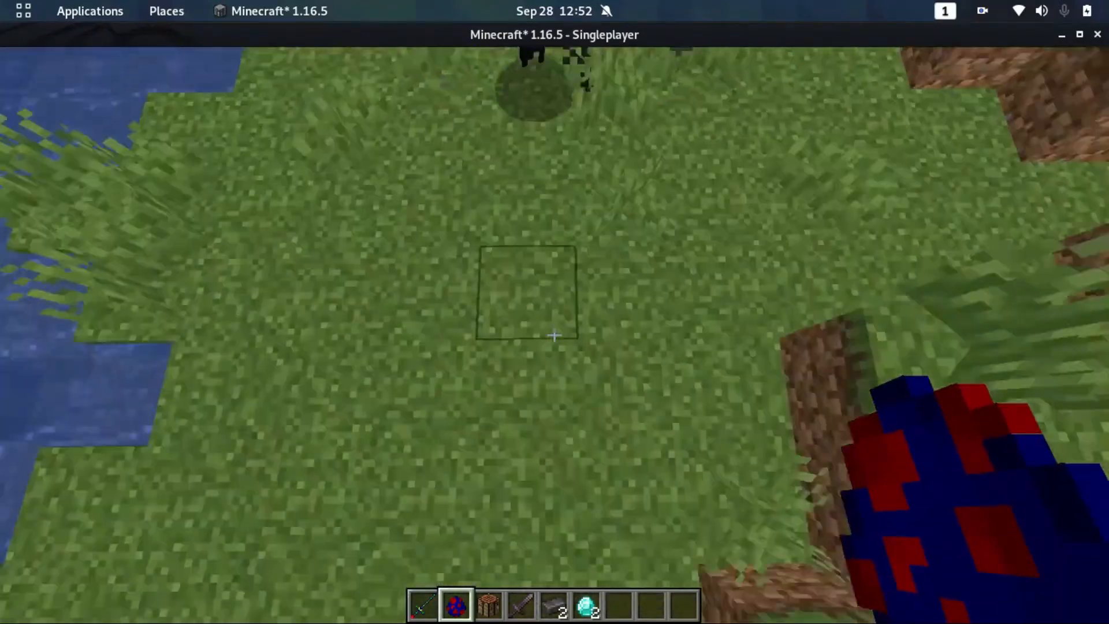
{"action": "right_click", "coordinate": [554, 335]}
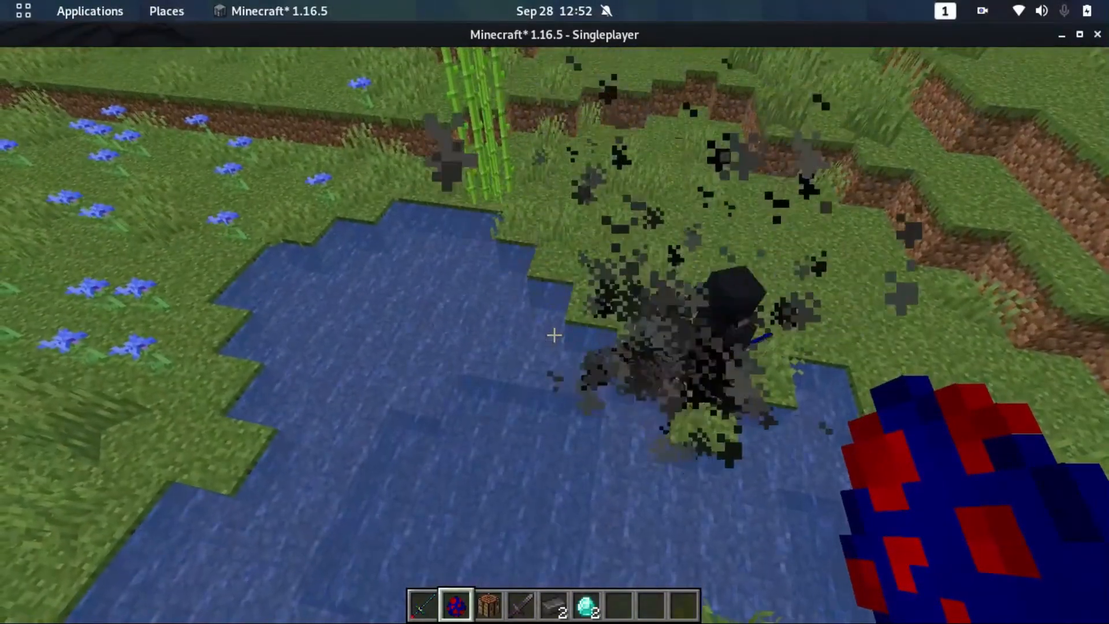
Fly around the spawned Lord Tutorial entity and examine its model, smoke particles, held sword and movement from several sides
{"action": "key", "text": "w"}
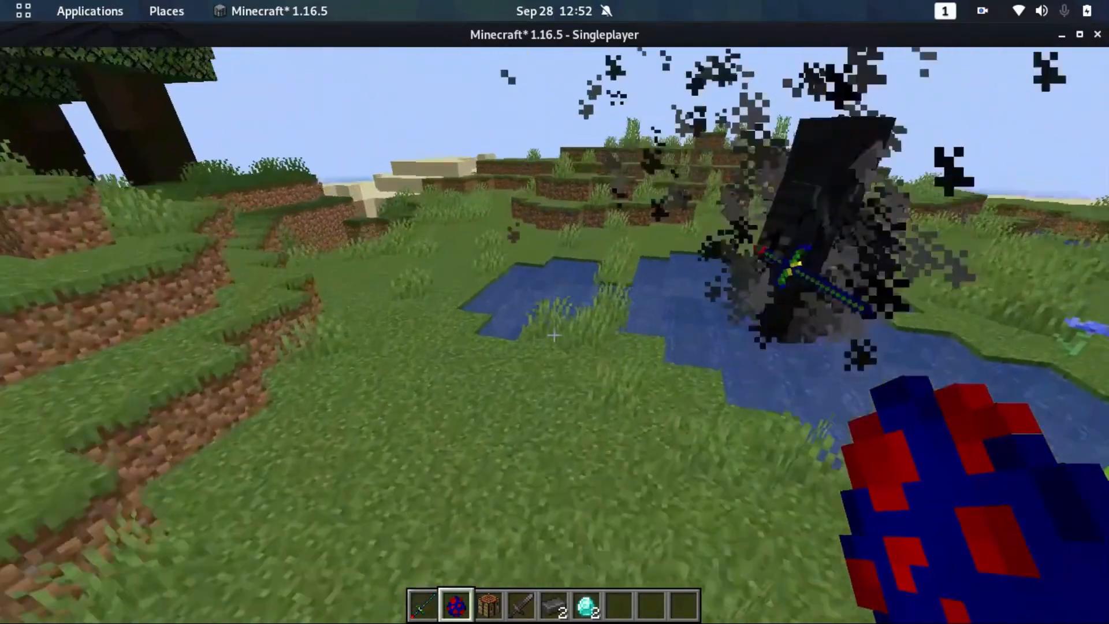
{"action": "key", "text": "space"}
{"action": "key", "text": "w"}
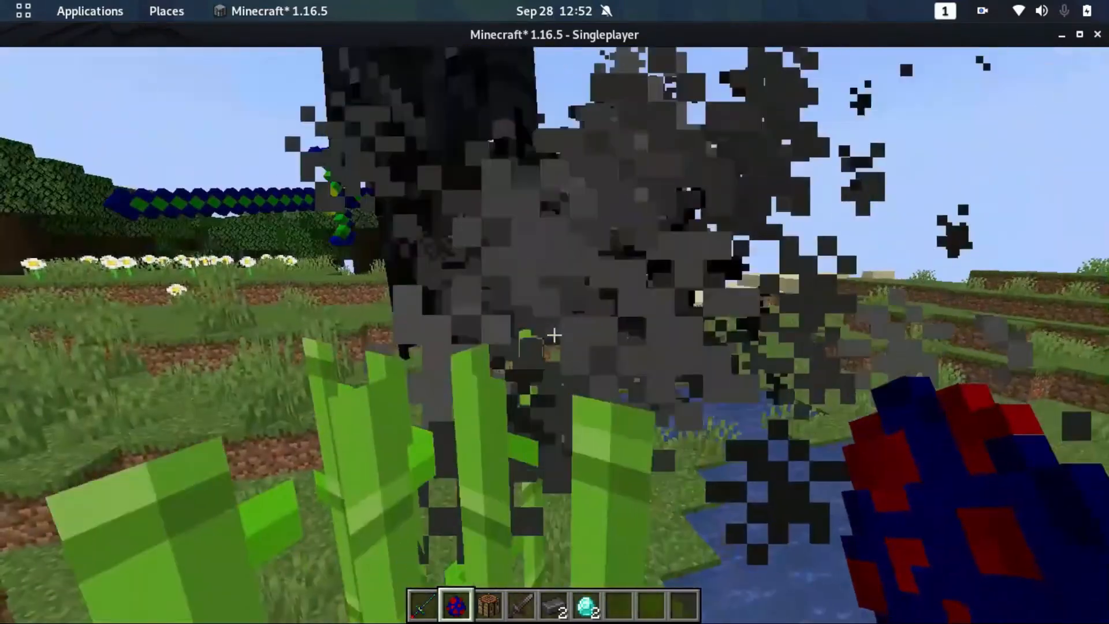
{"action": "key", "text": "s"}
{"action": "key", "text": "space"}
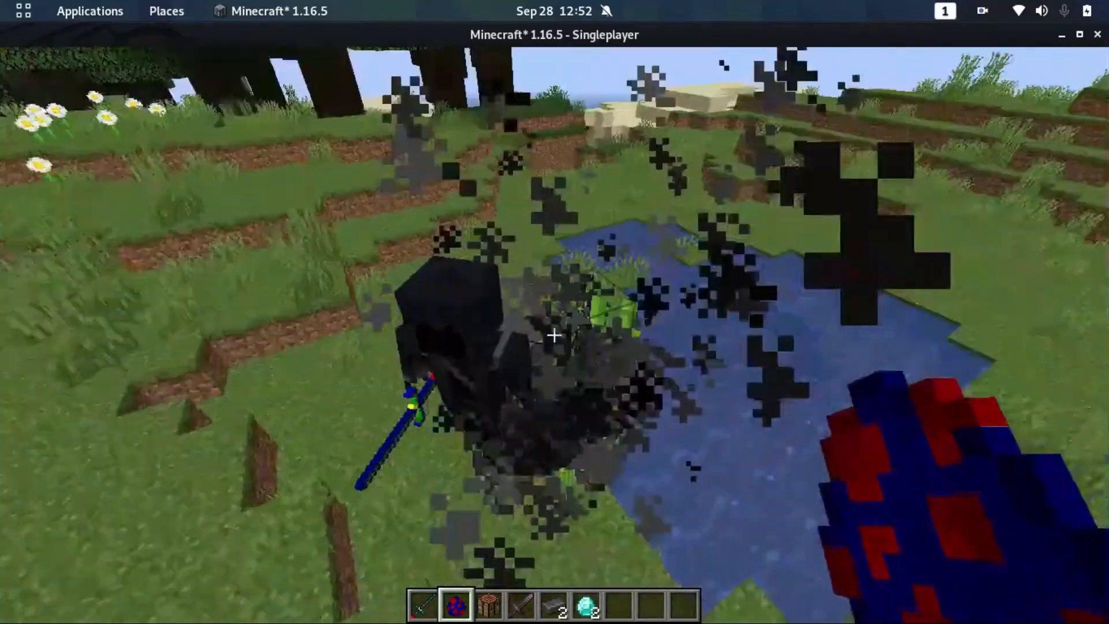
{"action": "key", "text": "w"}
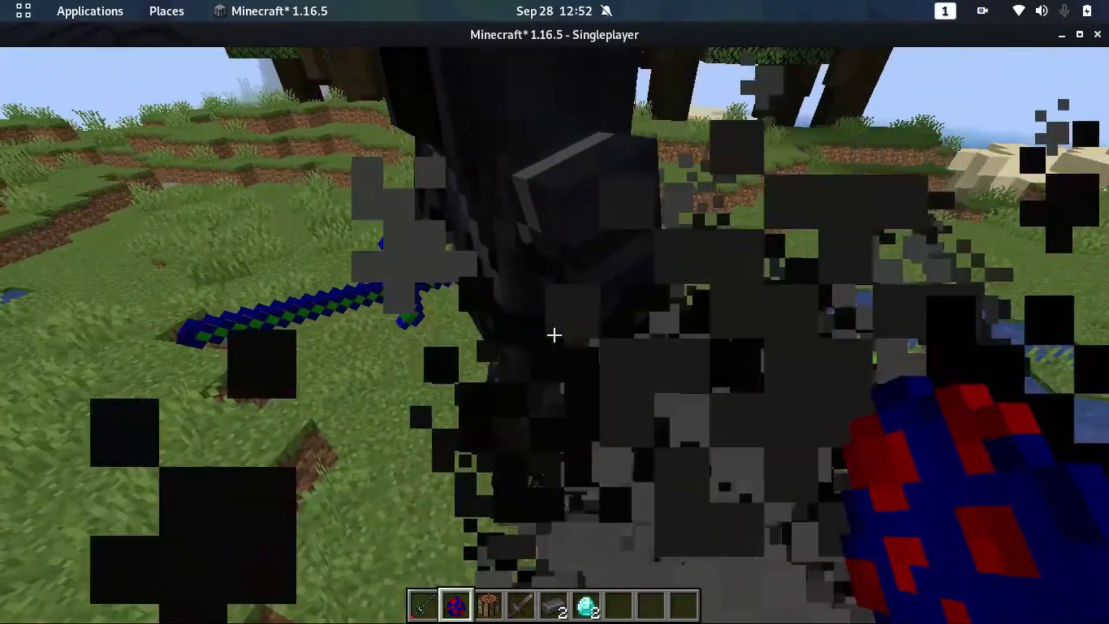
{"action": "key", "text": "s"}
{"action": "key", "text": "w"}
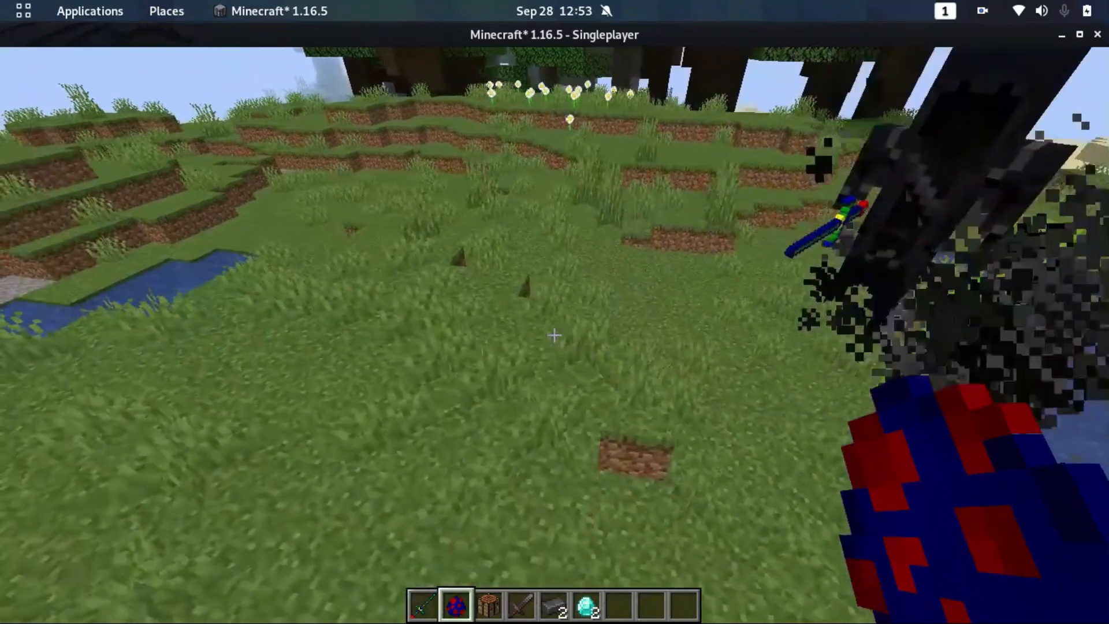
{"action": "key", "text": "s"}
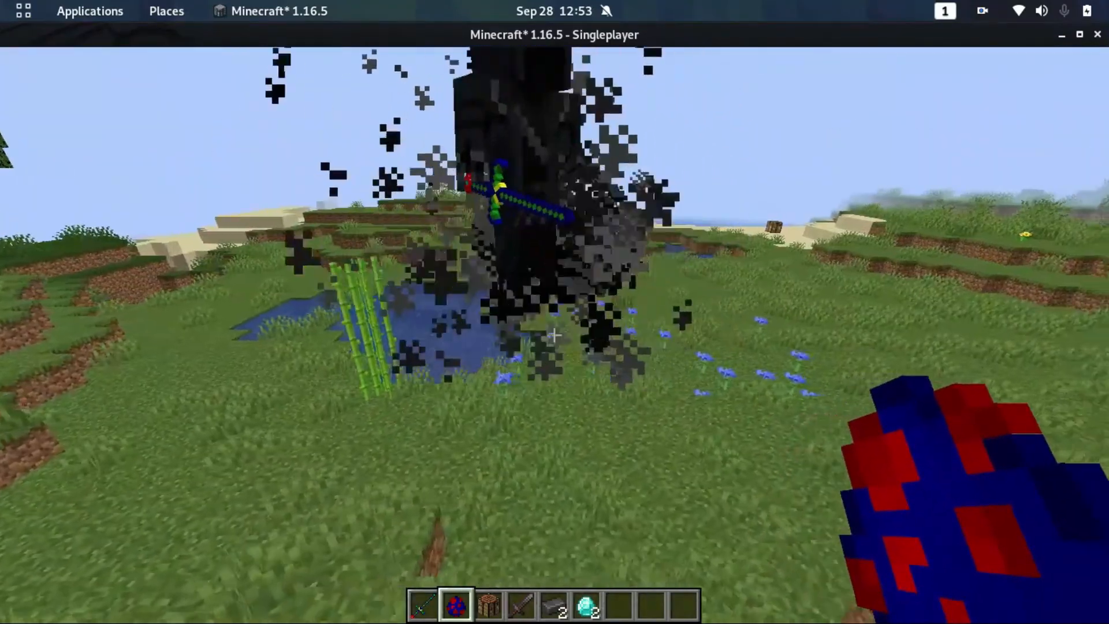
{"action": "key", "text": "space"}
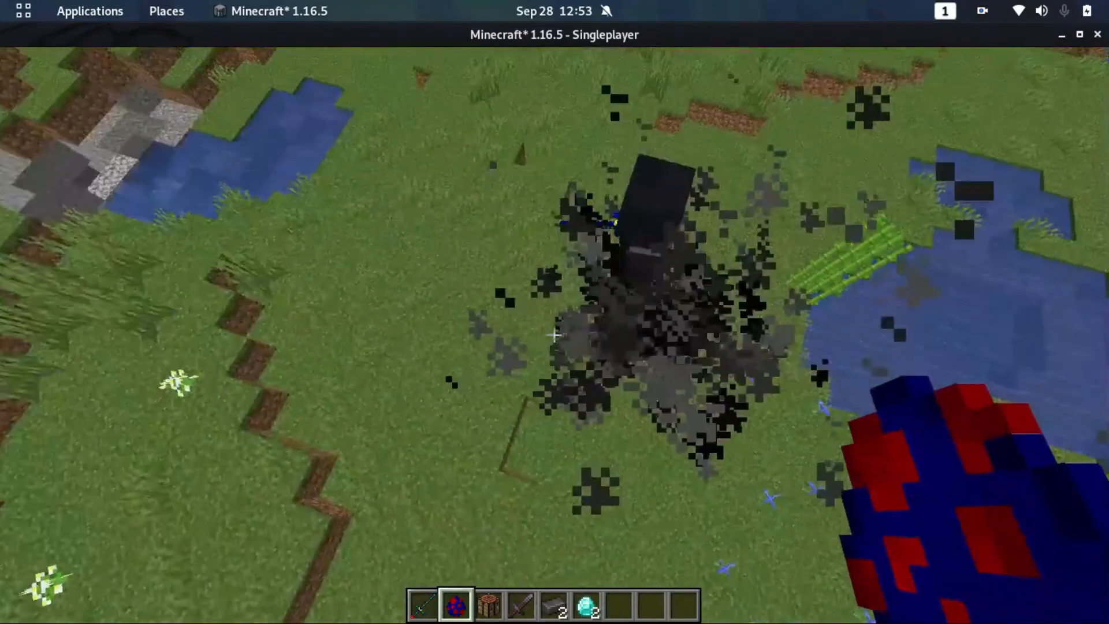
{"action": "key", "text": "w"}
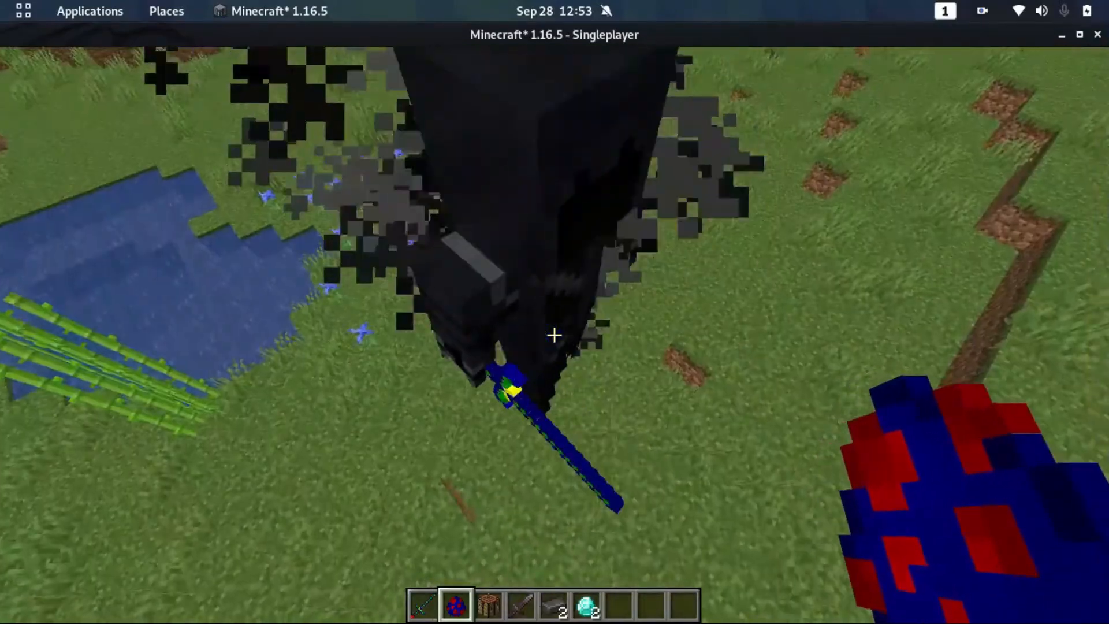
{"action": "key", "text": "w"}
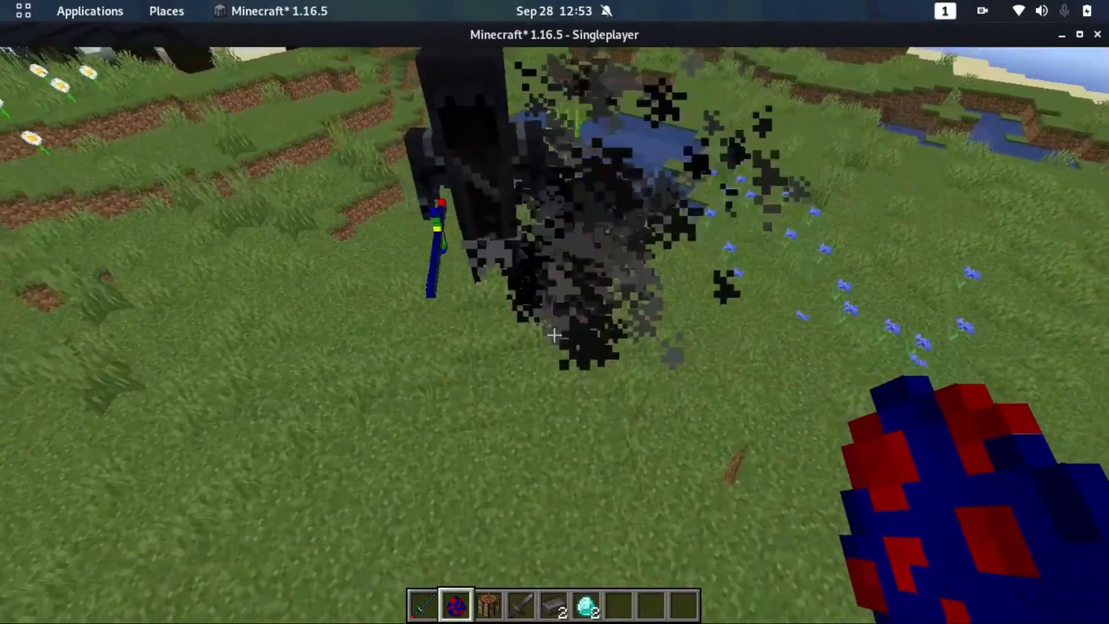
{"action": "key", "text": "s"}
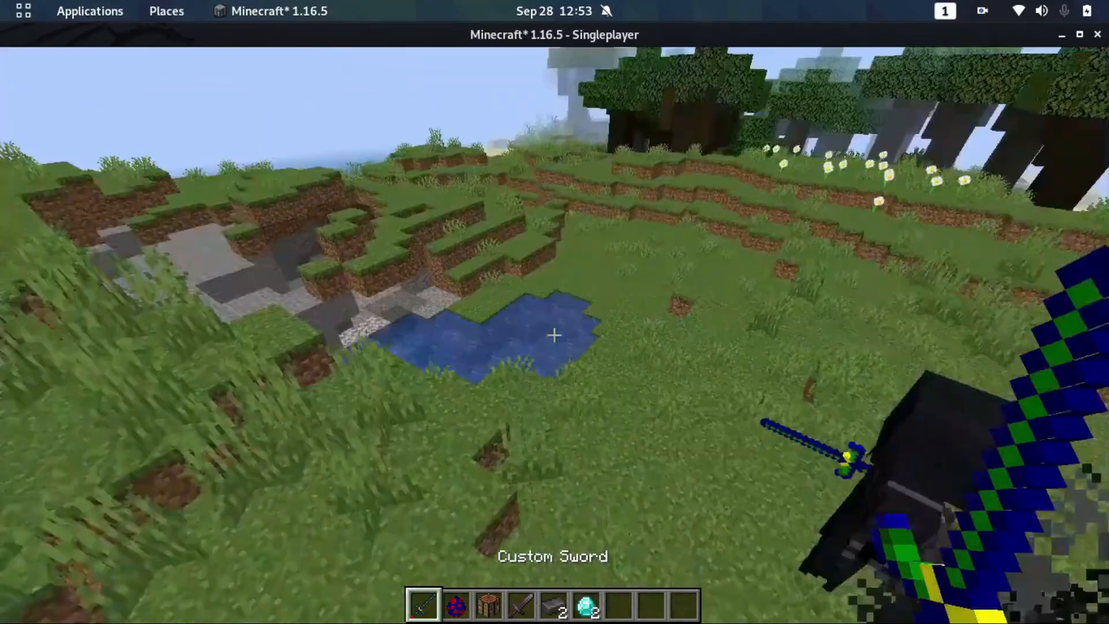
Equip the Custom Sword, approach the Lord Tutorial entity and attack it until it dies
{"action": "key", "text": "w"}
{"action": "key", "text": "w"}
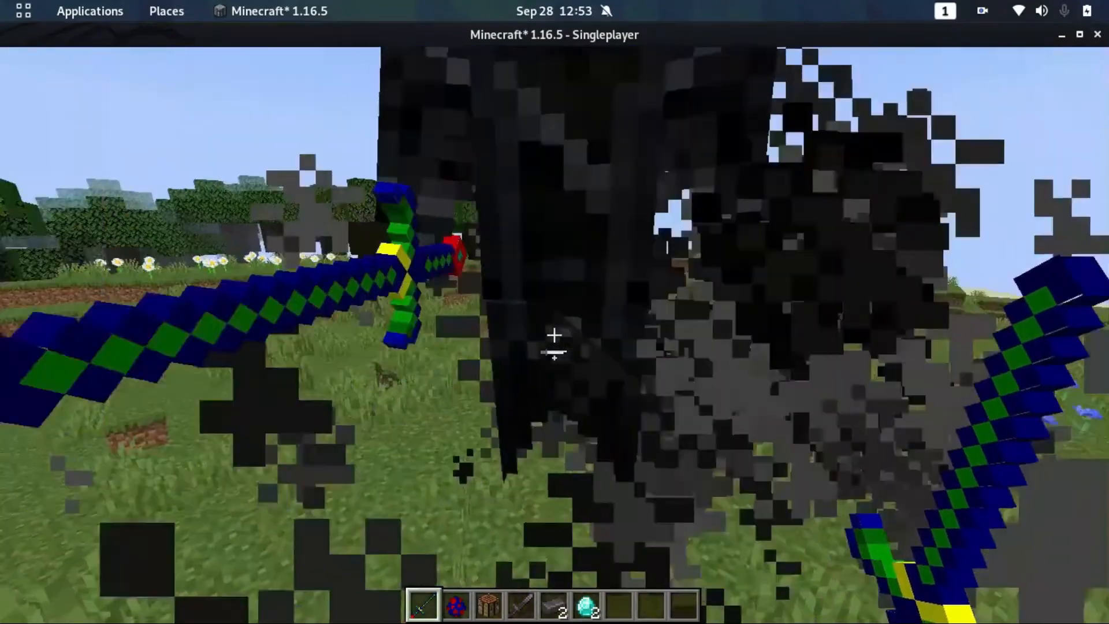
{"action": "key", "text": "s"}
{"action": "key", "text": "space"}
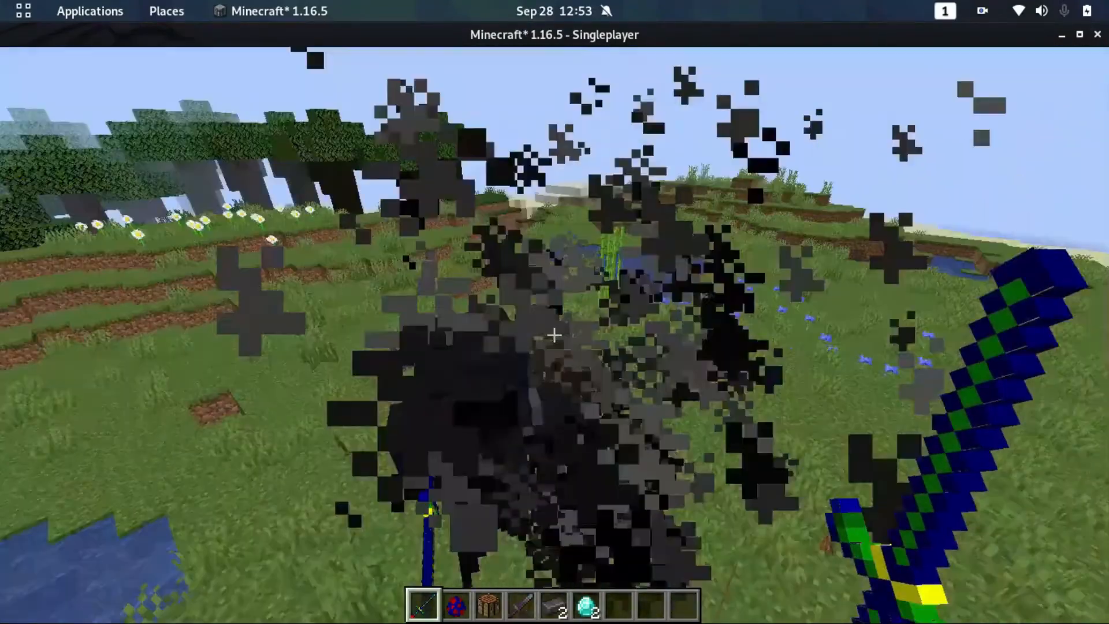
{"action": "left_click", "coordinate": [554, 335]}
{"action": "left_click", "coordinate": [554, 335]}
{"action": "left_click", "coordinate": [553, 335]}
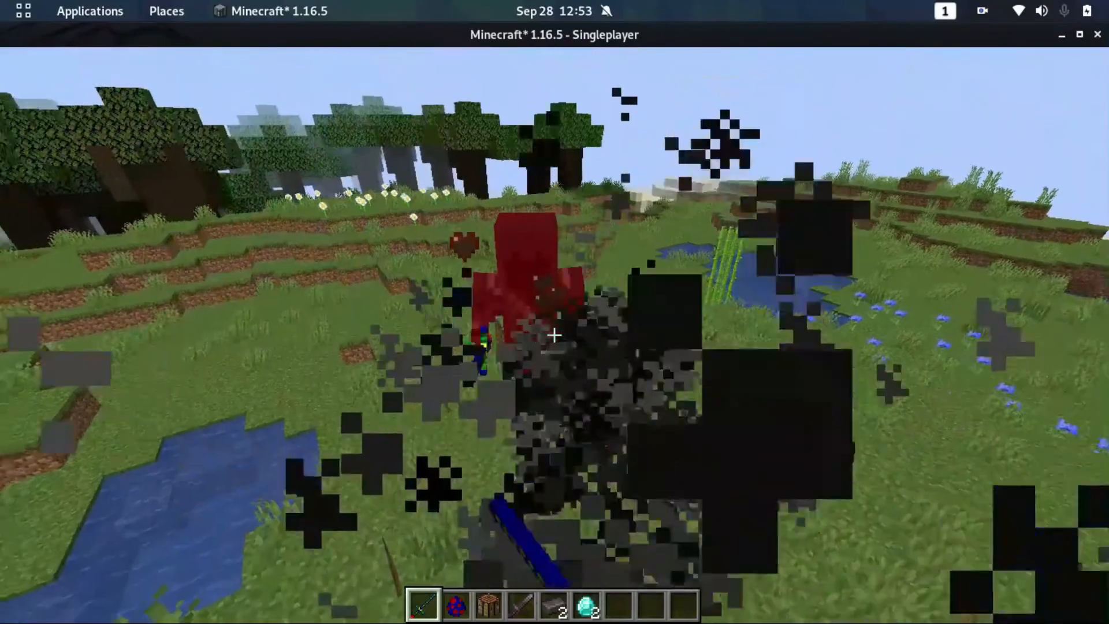
{"action": "left_click", "coordinate": [554, 335]}
{"action": "left_click", "coordinate": [555, 335]}
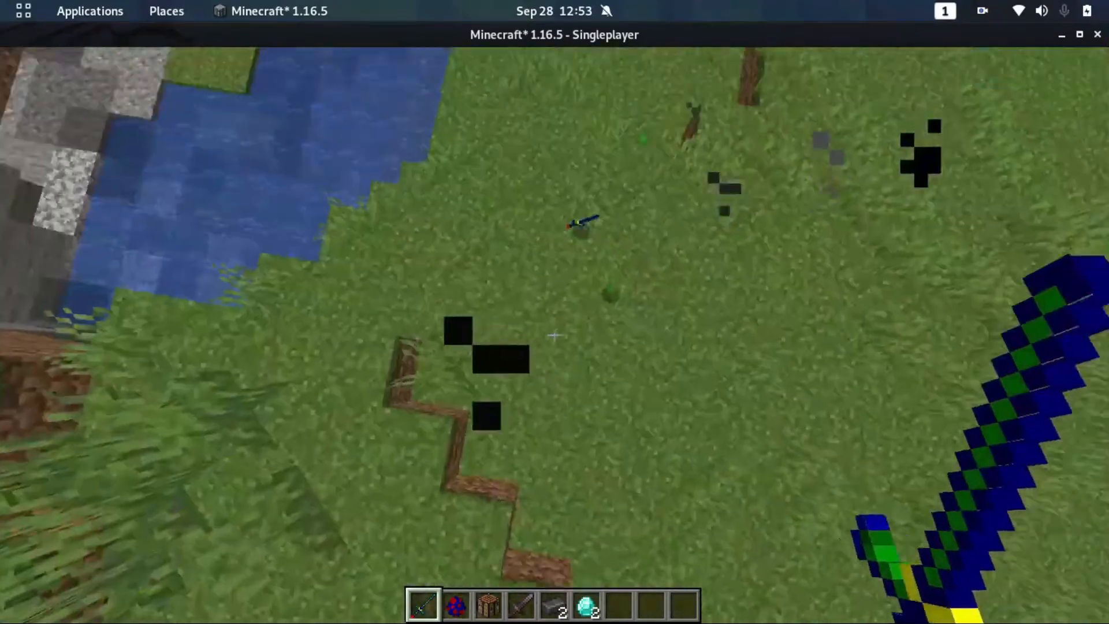
Pick up the sword dropped by the entity and compare it in hand with the original Custom Sword
{"action": "key", "text": "w"}
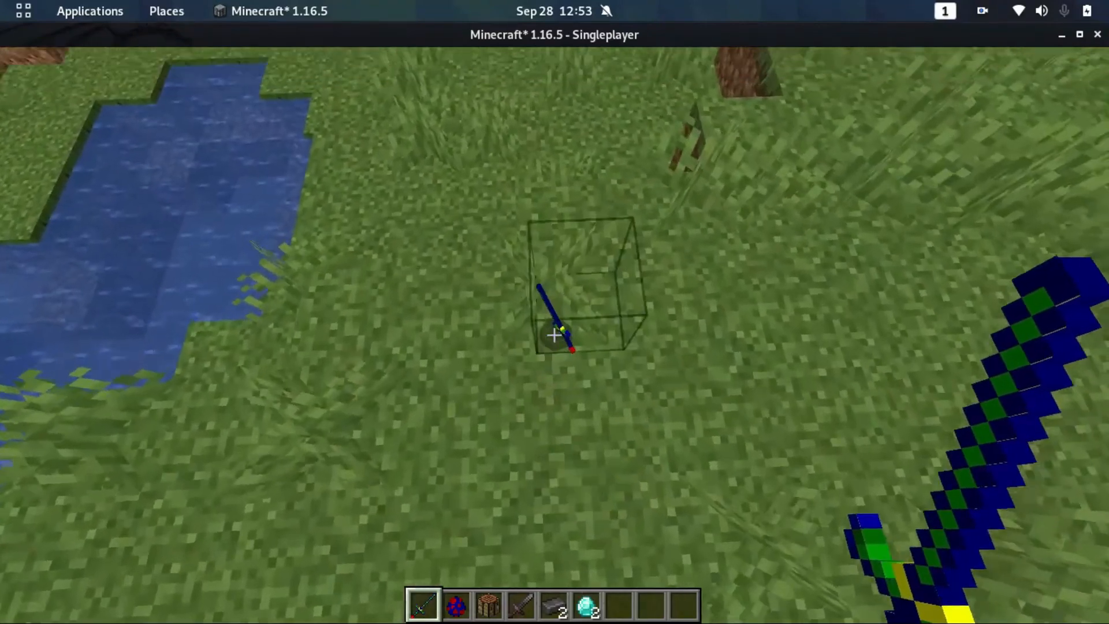
{"action": "key", "text": "w"}
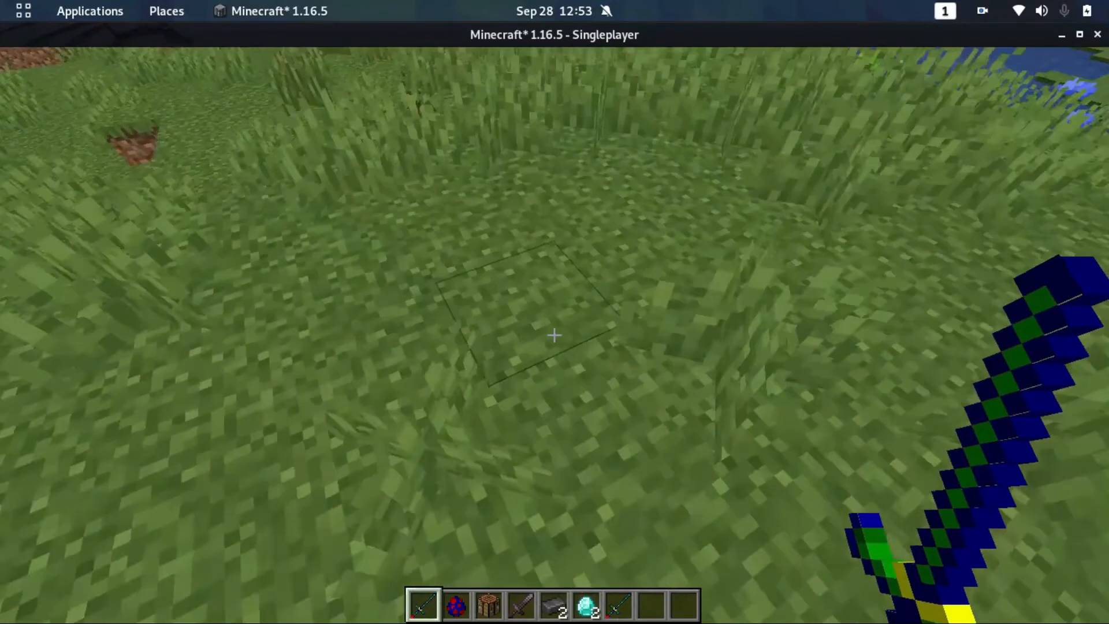
{"action": "key", "text": "7"}
{"action": "key", "text": "1"}
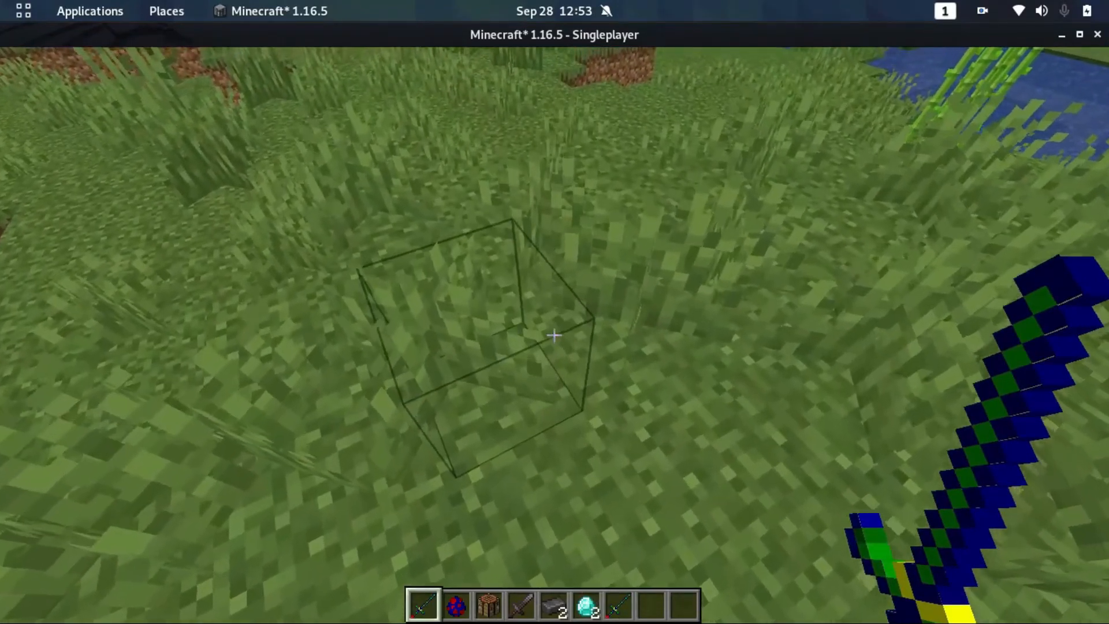
Check the Custom Sword's tooltip in the creative inventory for its description, attack damage and attack speed
{"action": "key", "text": "w"}
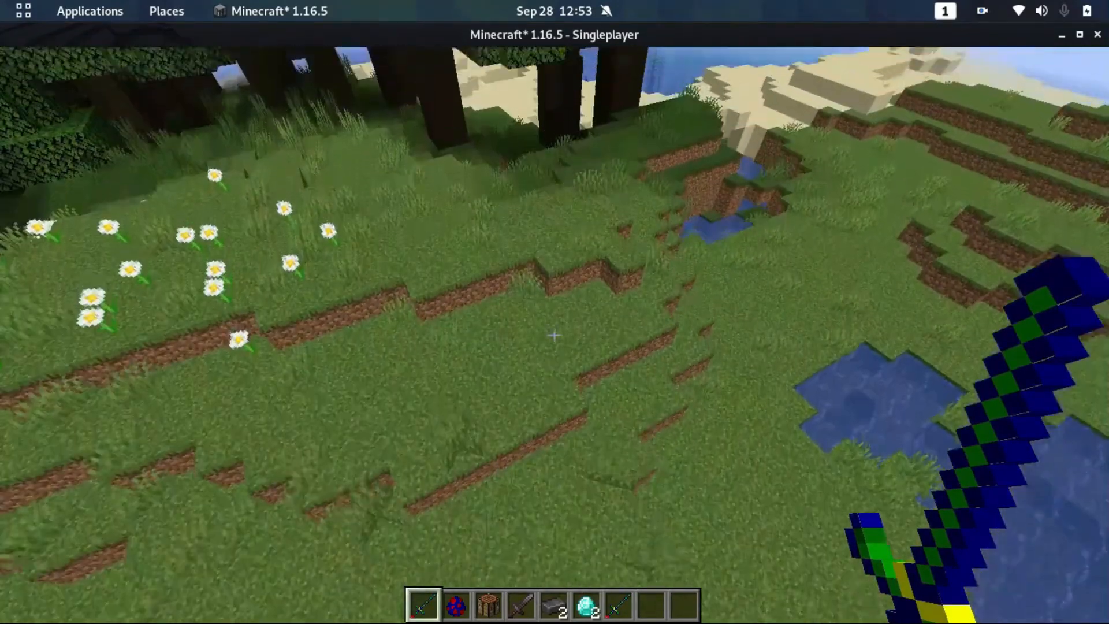
{"action": "key", "text": "e"}
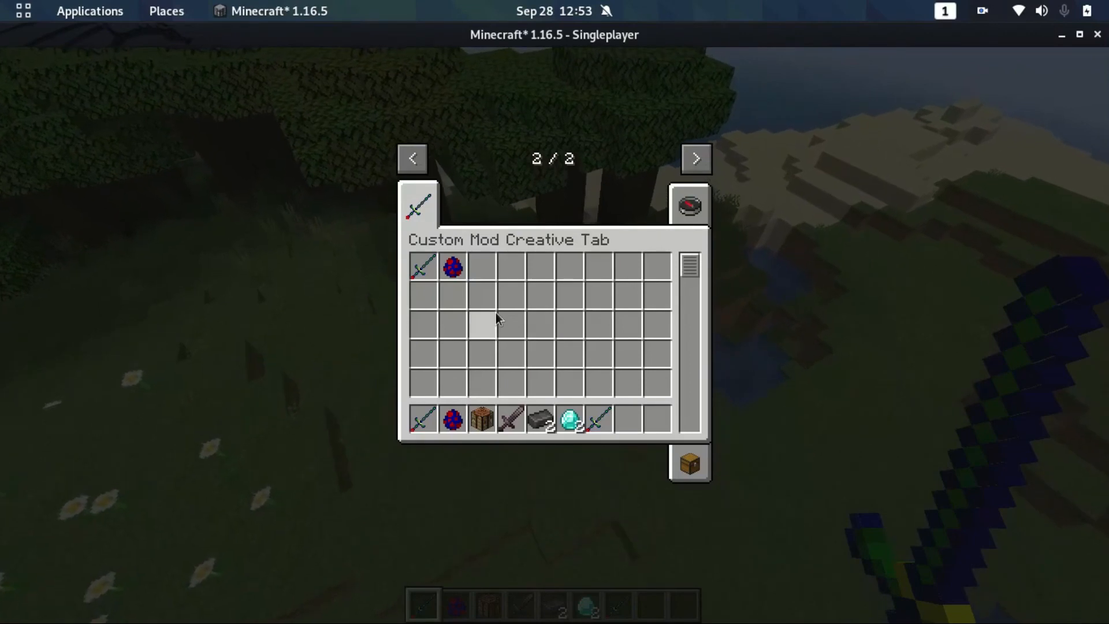
{"action": "mouse_move", "coordinate": [418, 411]}
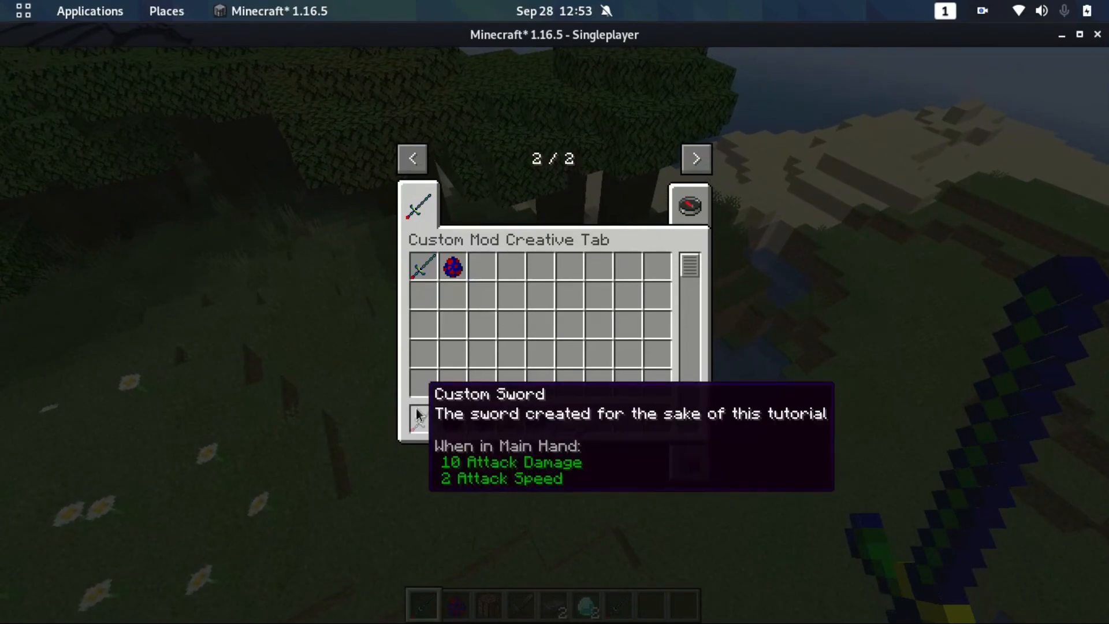
{"action": "key", "text": "e"}
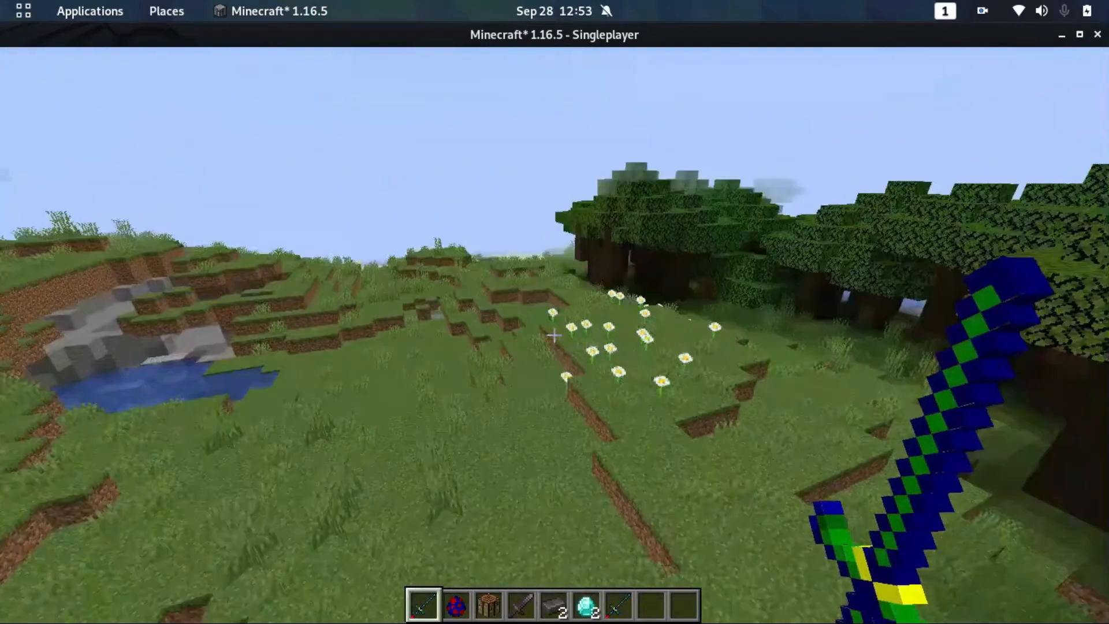
{"action": "key", "text": "e"}
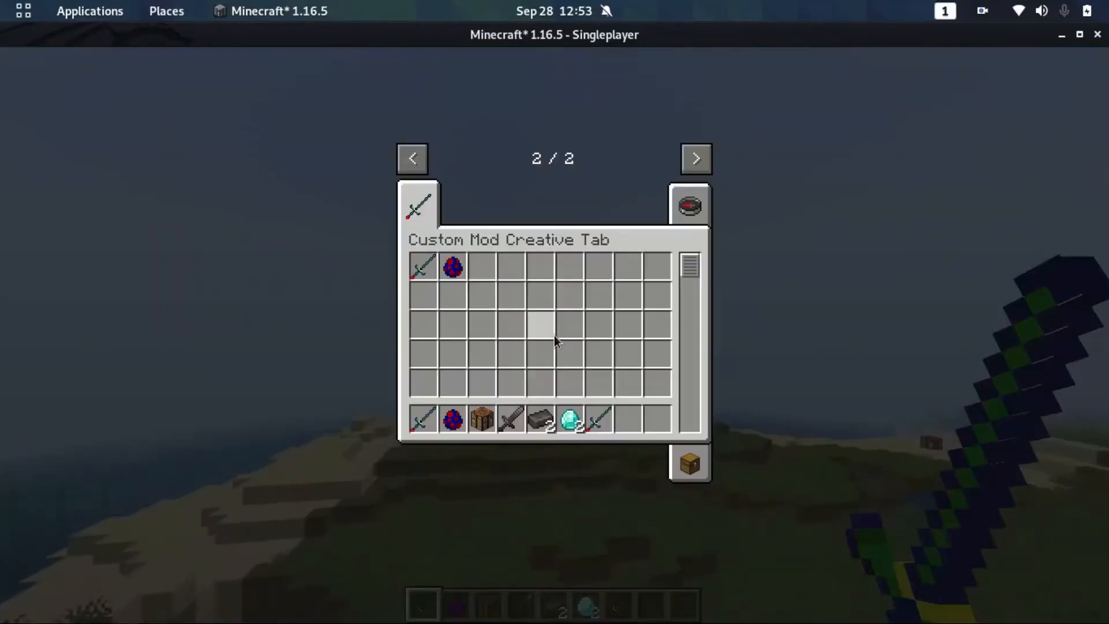
{"action": "key", "text": "e"}
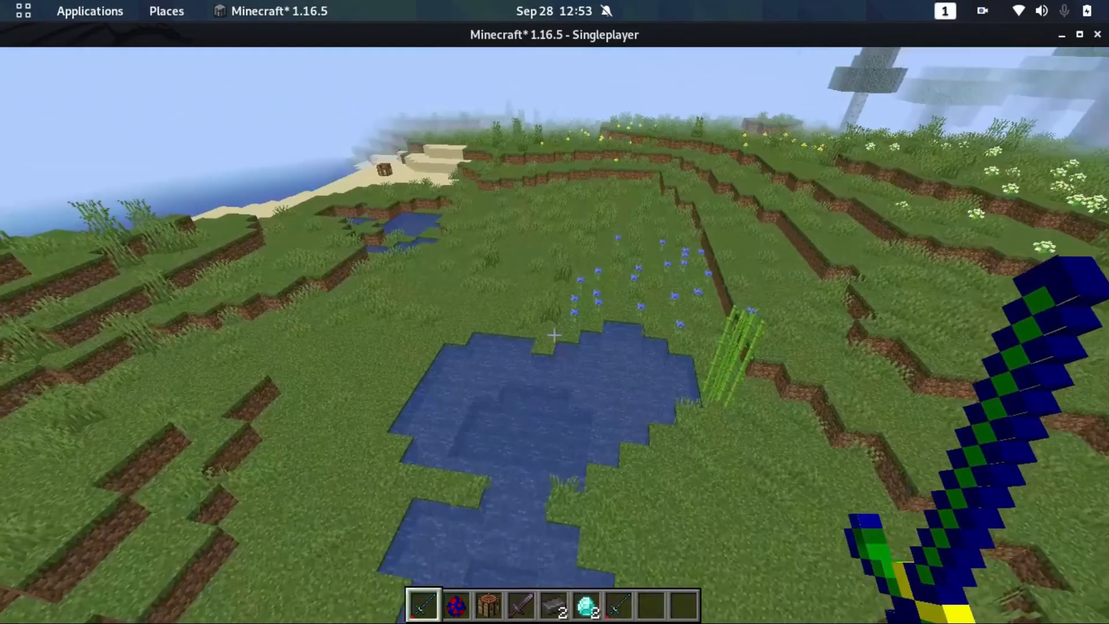
{"action": "key", "text": "w"}
{"action": "key", "text": "w"}
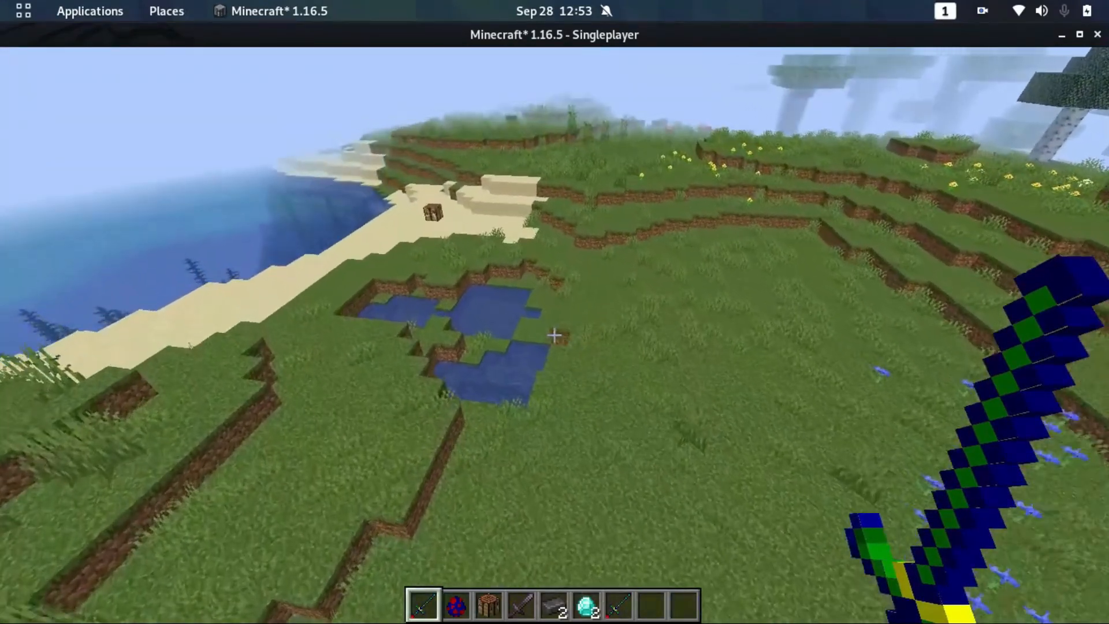
Fly to the crafting table on the beach, open it and place the netherite sword in the centre of the grid
{"action": "key", "text": "w"}
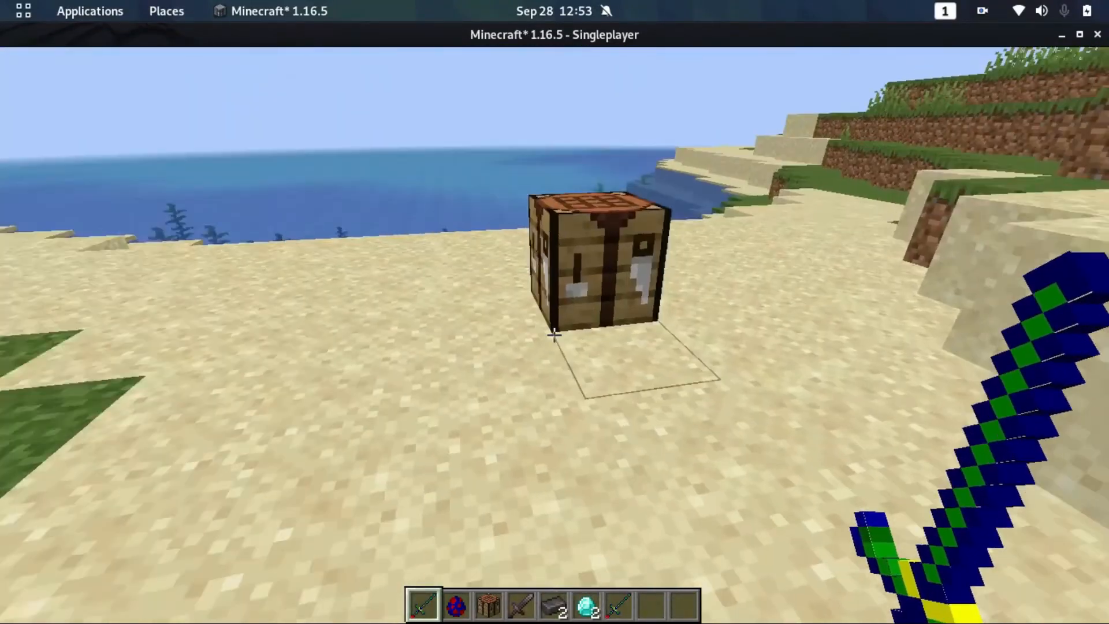
{"action": "key", "text": "w"}
{"action": "right_click", "coordinate": [555, 334]}
{"action": "left_click", "coordinate": [528, 430]}
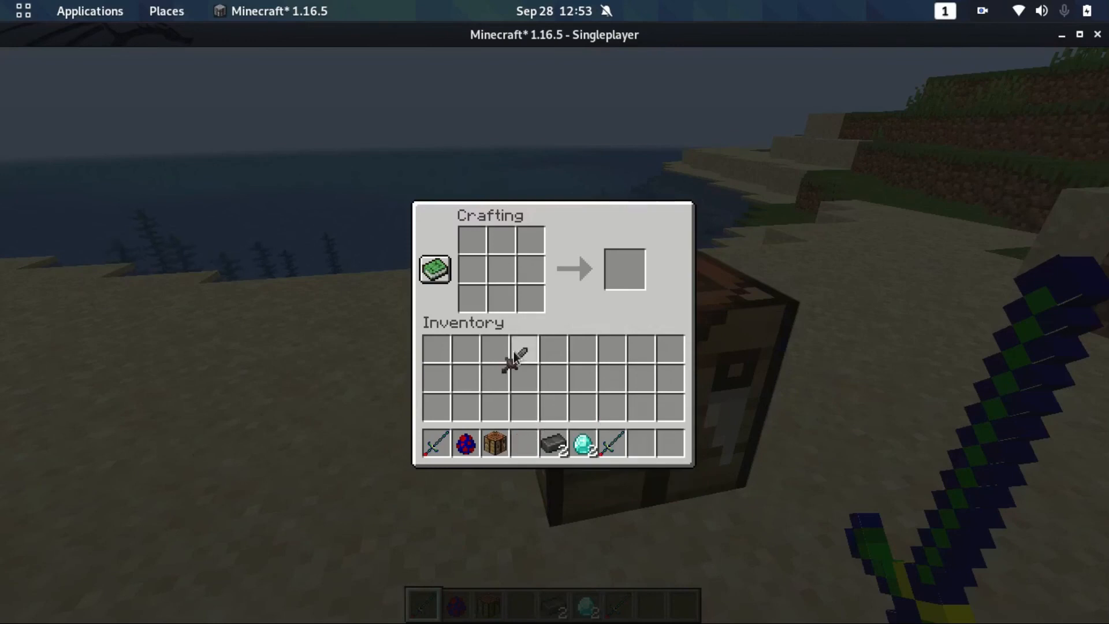
{"action": "left_click", "coordinate": [500, 263]}
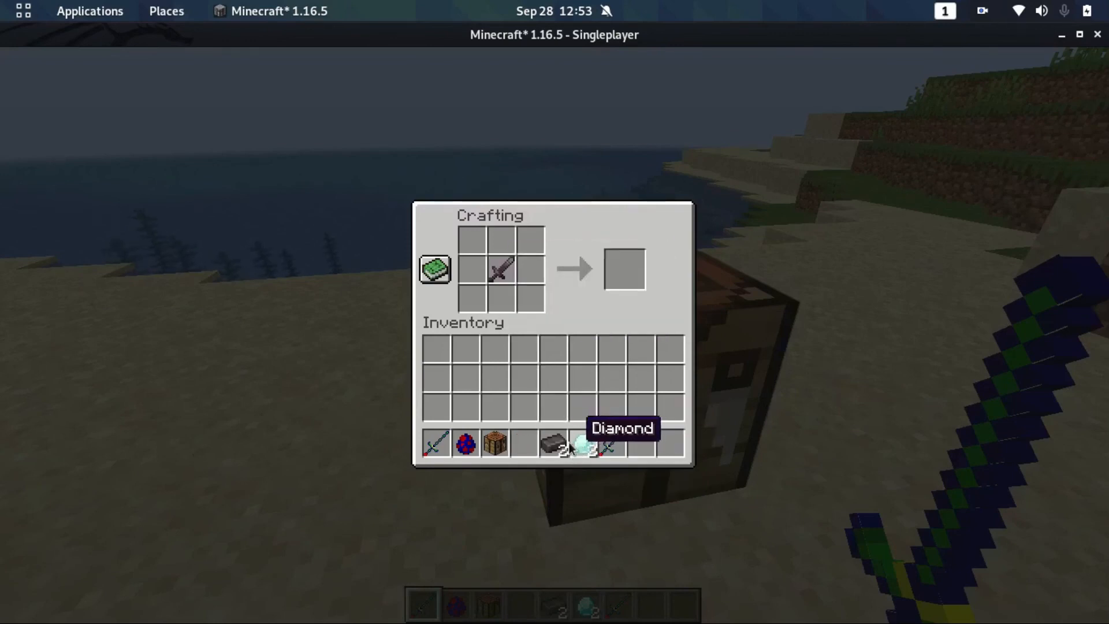
Place one netherite ingot on each side of the sword in the middle row of the crafting grid
{"action": "left_click", "coordinate": [550, 451]}
{"action": "right_click", "coordinate": [471, 300]}
{"action": "right_click", "coordinate": [500, 307]}
{"action": "left_click", "coordinate": [501, 306]}
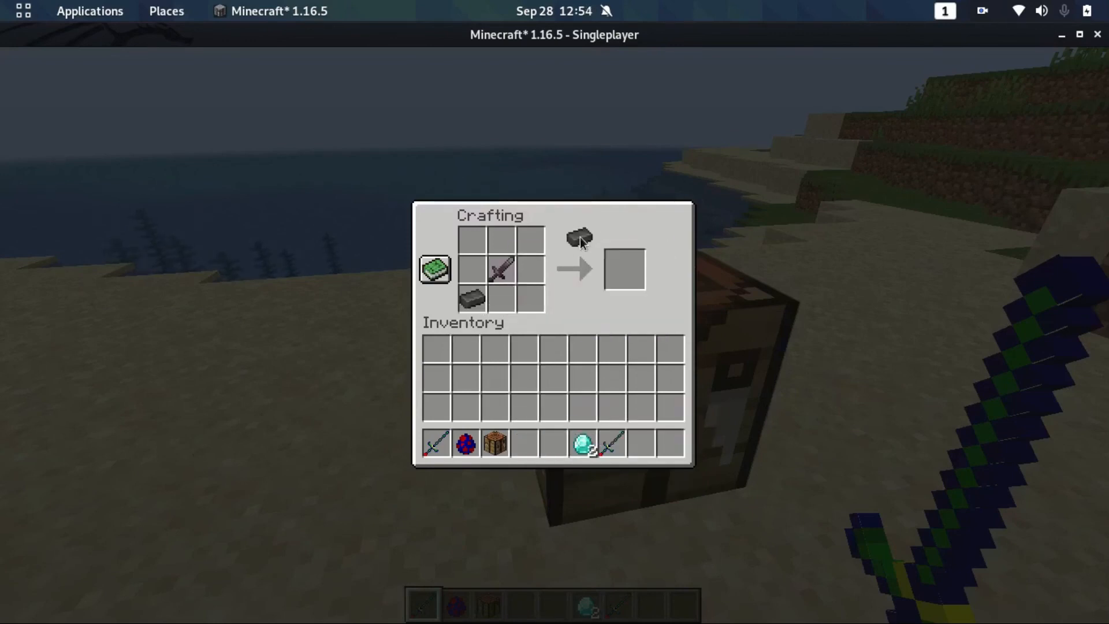
{"action": "left_click", "coordinate": [531, 270]}
{"action": "left_click", "coordinate": [473, 297]}
{"action": "left_click", "coordinate": [472, 269]}
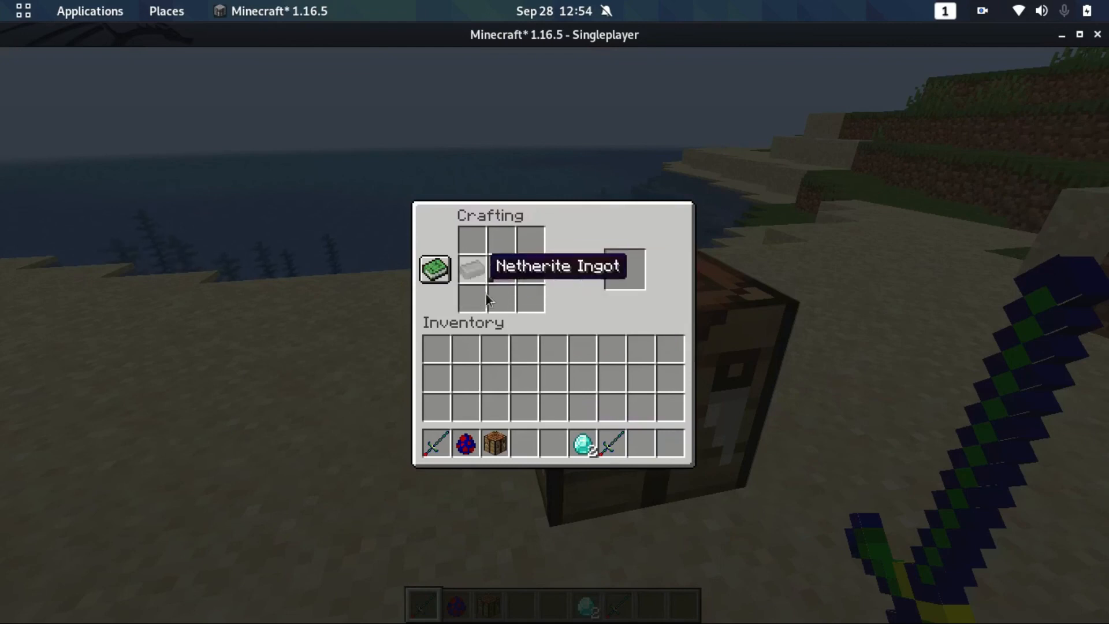
Add a diamond above and below the sword, and move the crafted Custom Sword to the fourth hotbar slot
{"action": "left_click", "coordinate": [580, 454]}
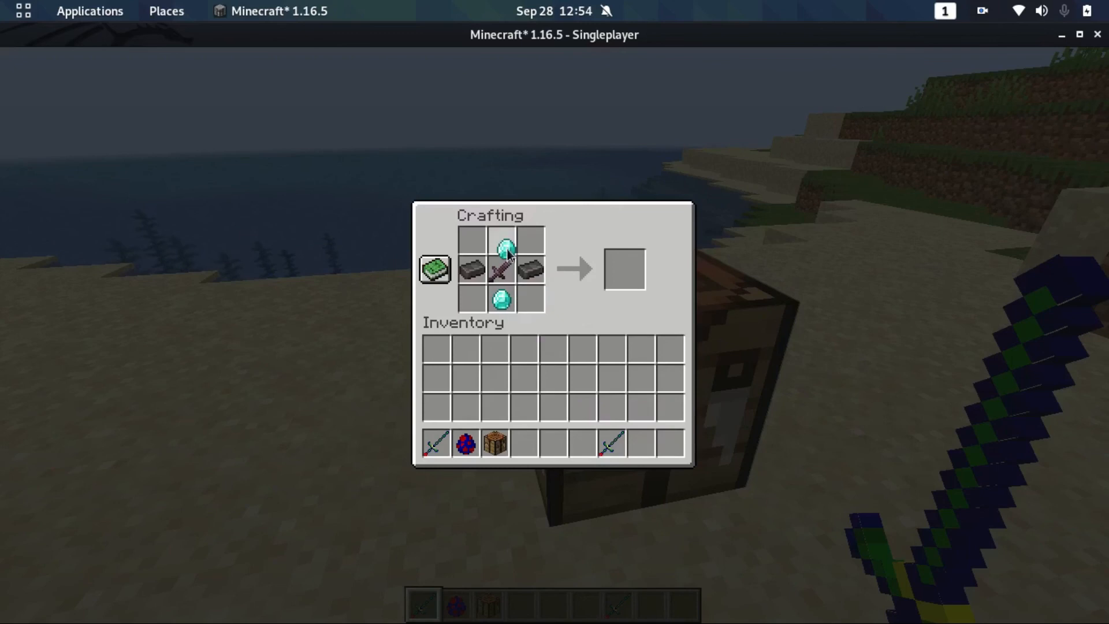
{"action": "left_click", "coordinate": [636, 277]}
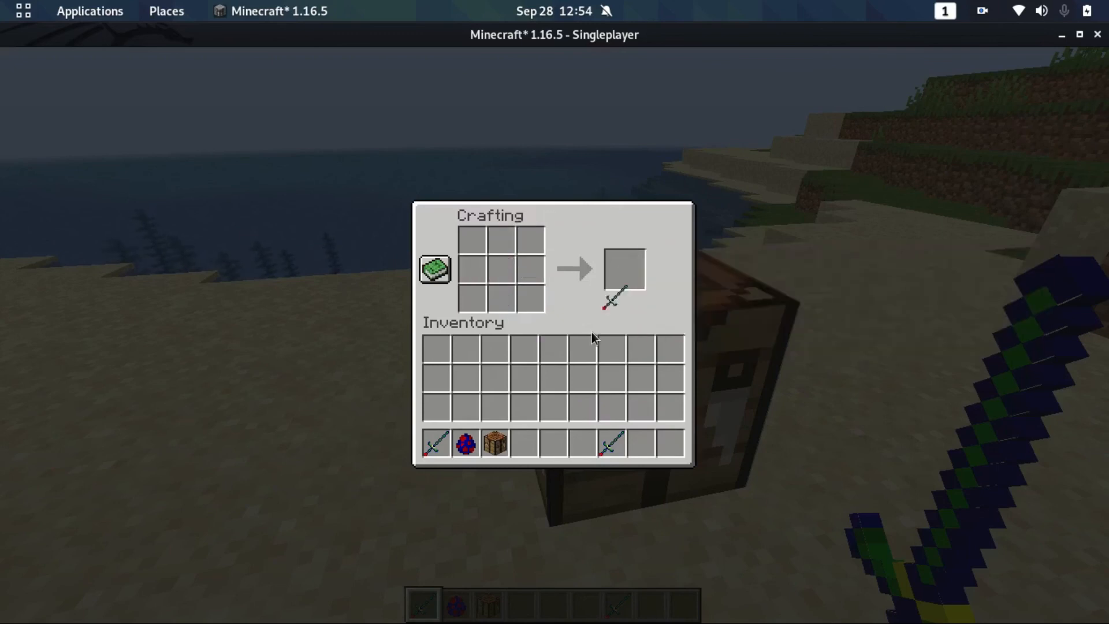
{"action": "left_click", "coordinate": [529, 441]}
{"action": "key", "text": "e"}
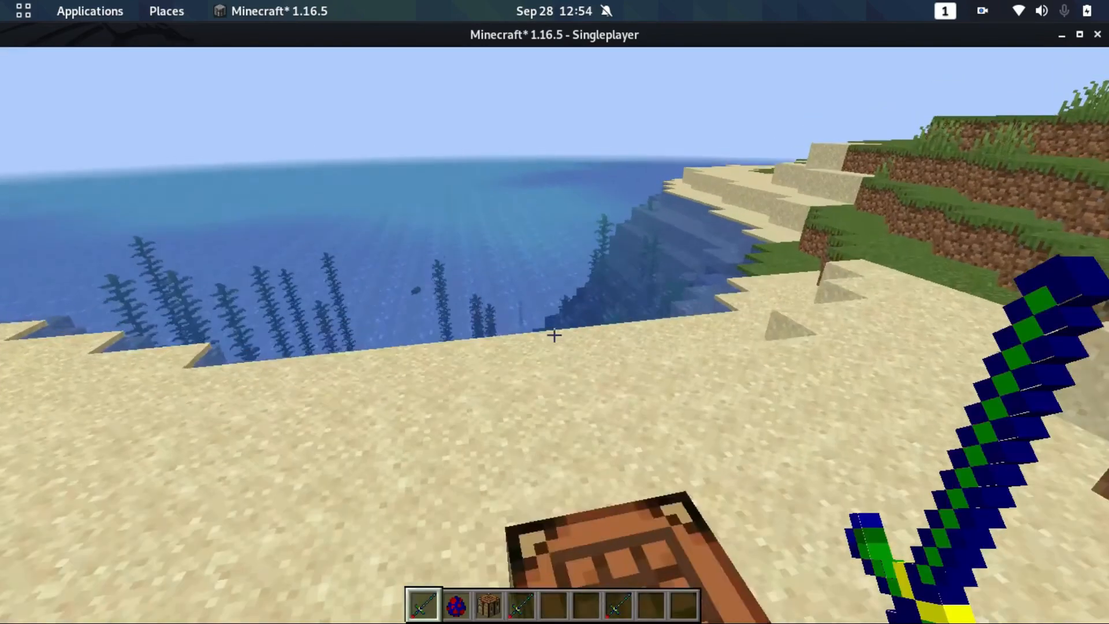
Throw away the newly crafted Custom Sword and the spare one in the seventh hotbar slot
{"action": "key", "text": "3"}
{"action": "key", "text": "4"}
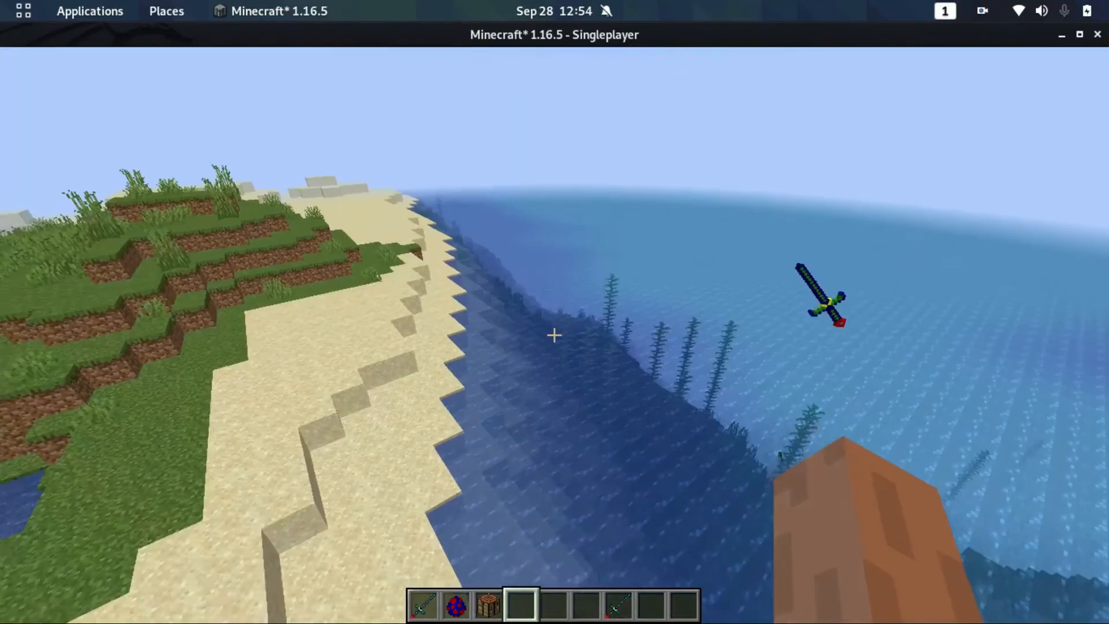
{"action": "key", "text": "7"}
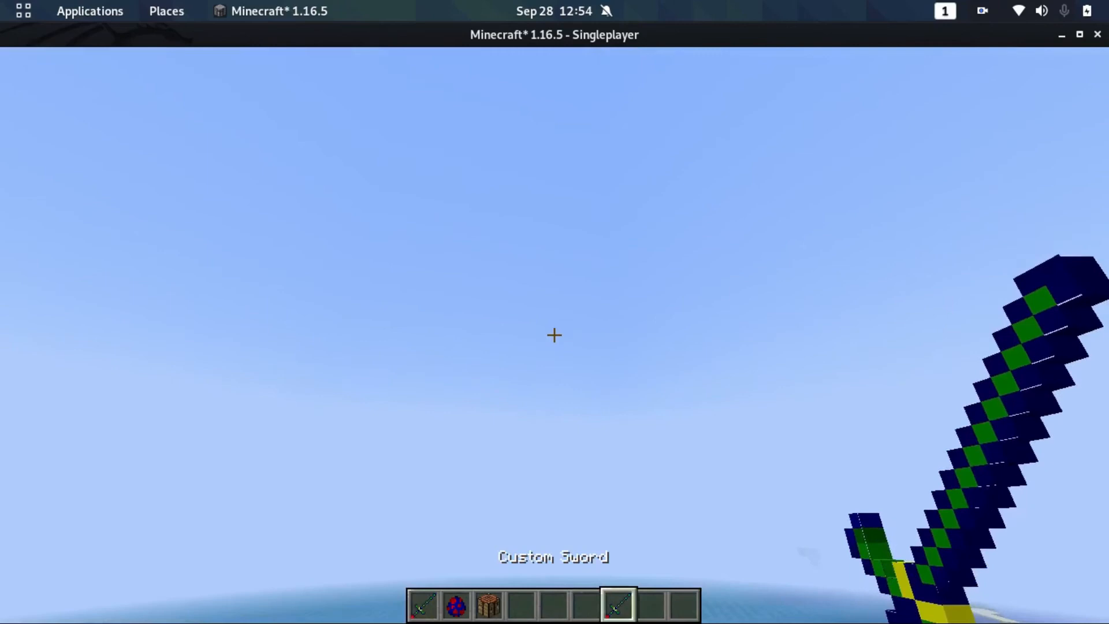
{"action": "key", "text": "w"}
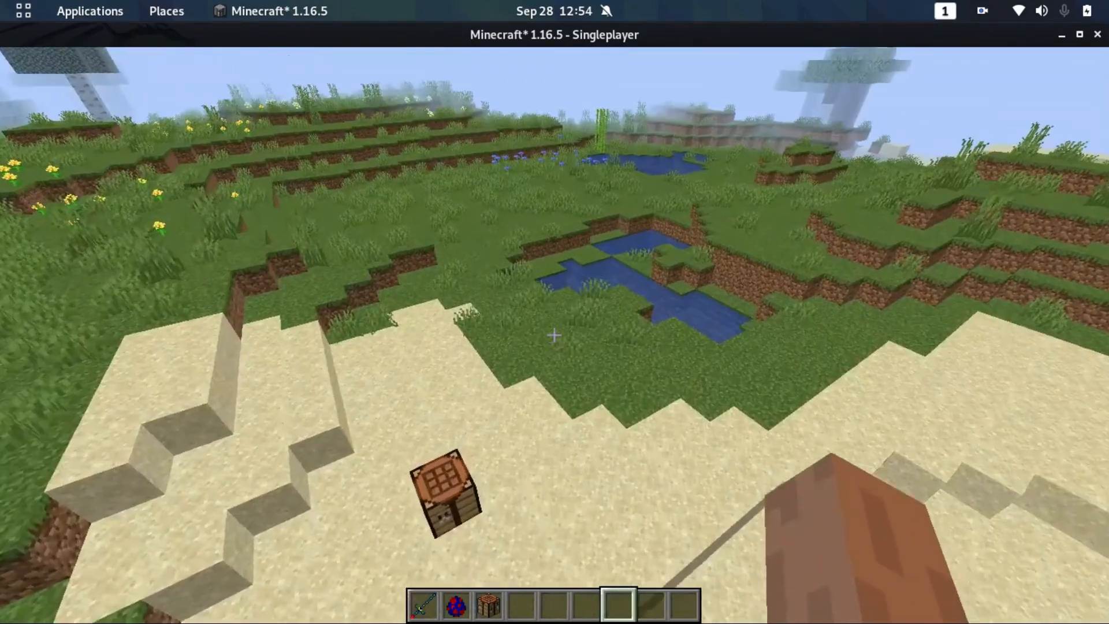
{"action": "key", "text": "w"}
{"action": "key", "text": "space"}
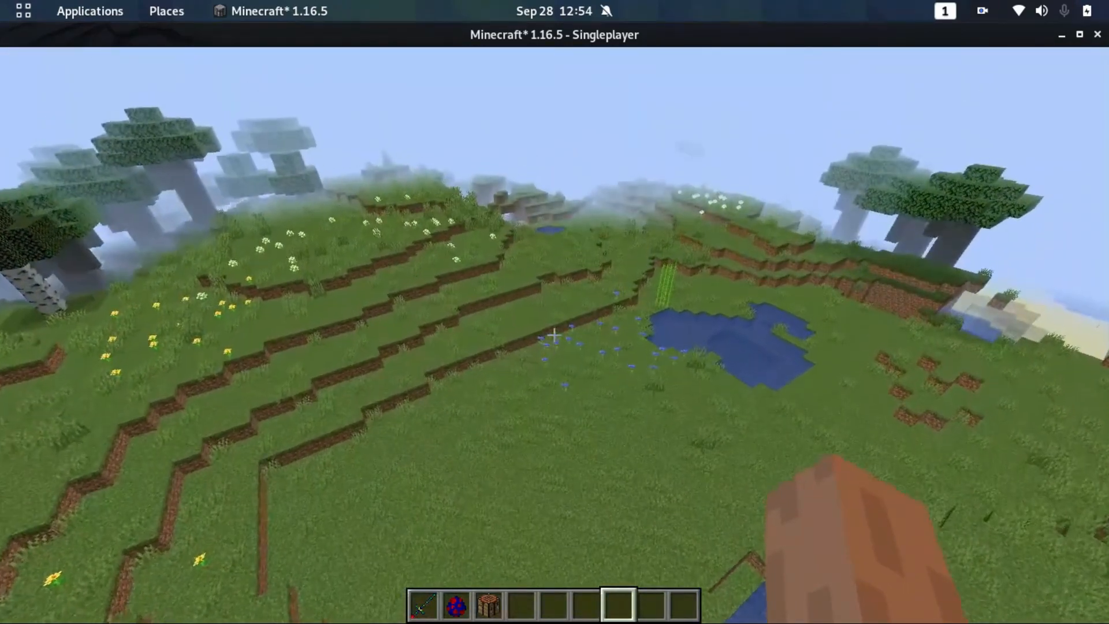
{"action": "key", "text": "w"}
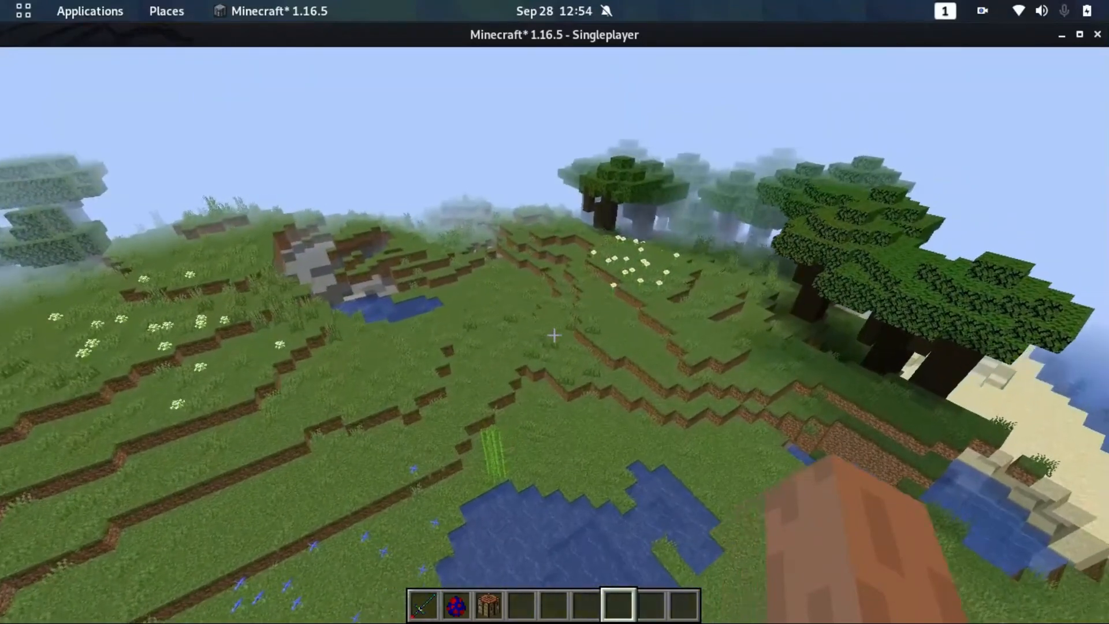
{"action": "key", "text": "w"}
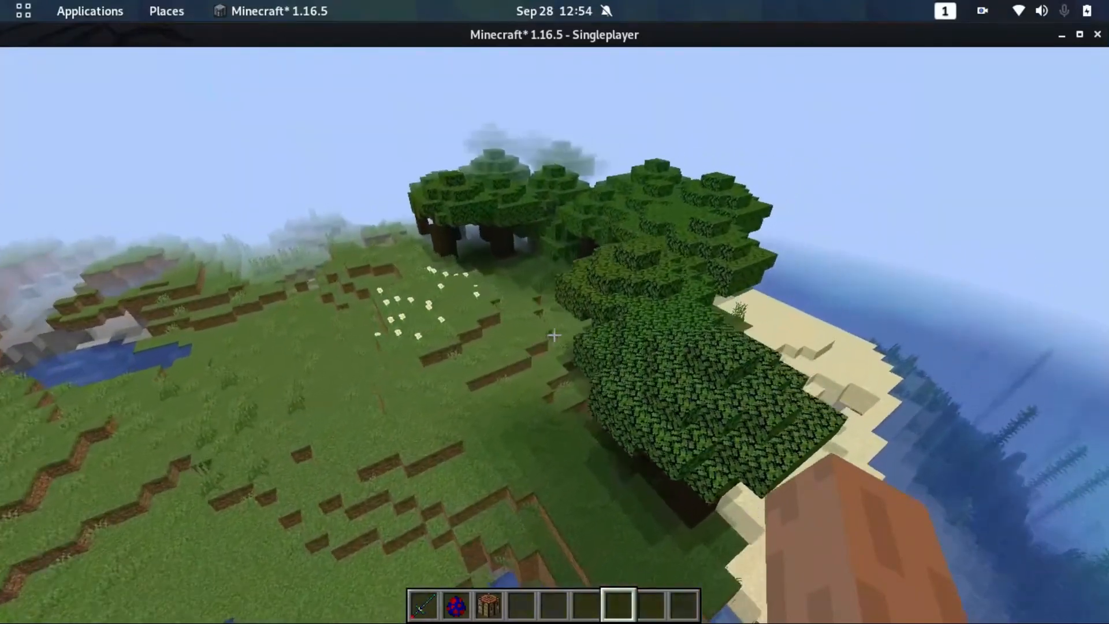
{"action": "key", "text": "w"}
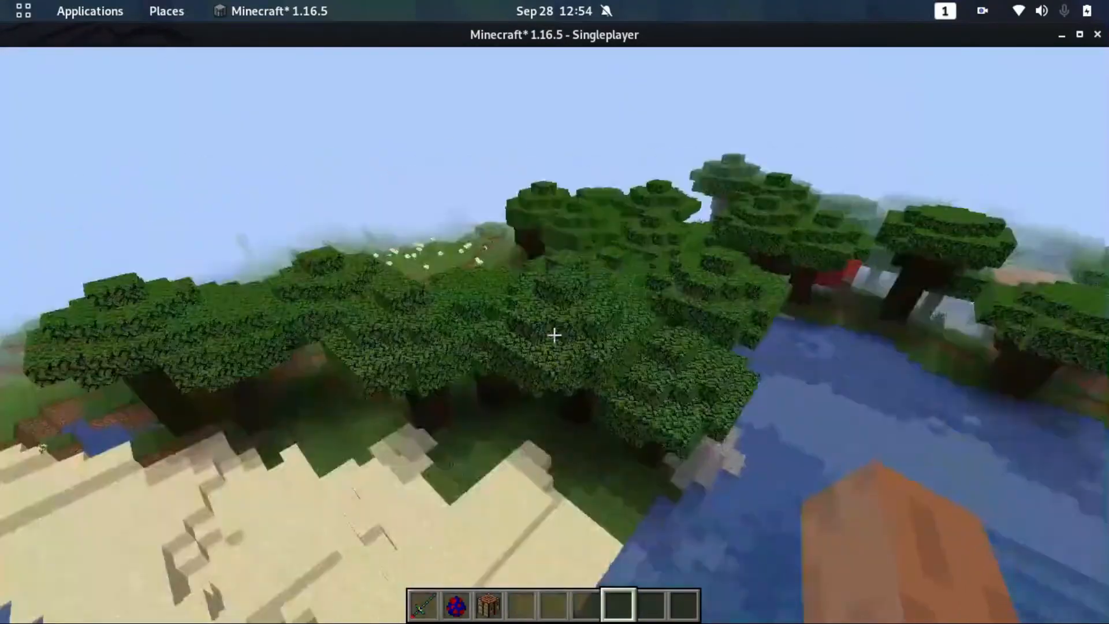
{"action": "key", "text": "w"}
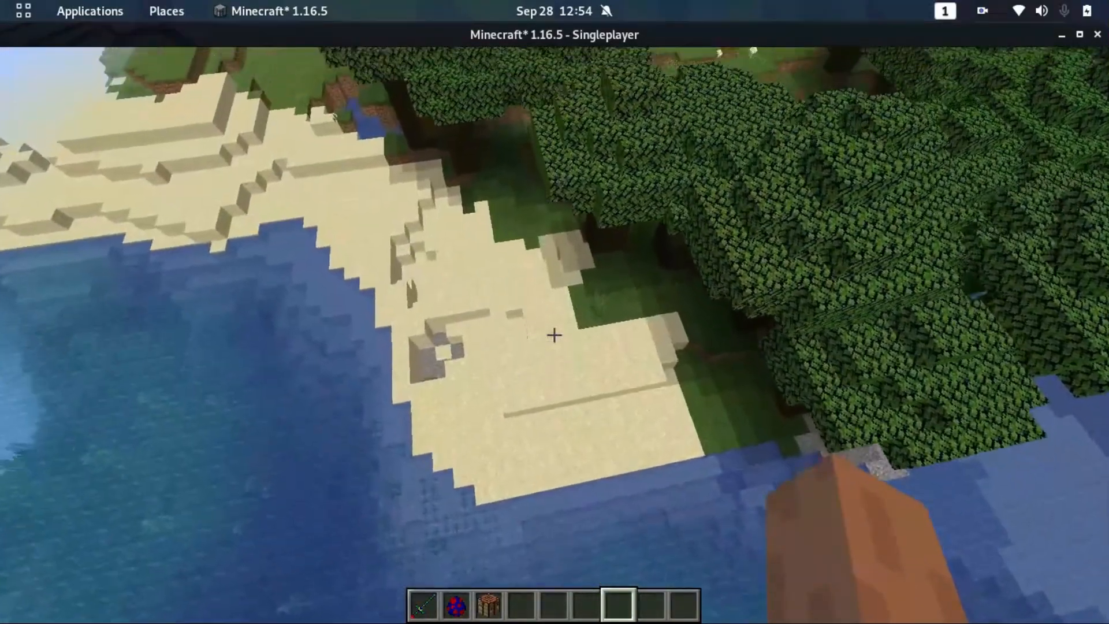
{"action": "key", "text": "w"}
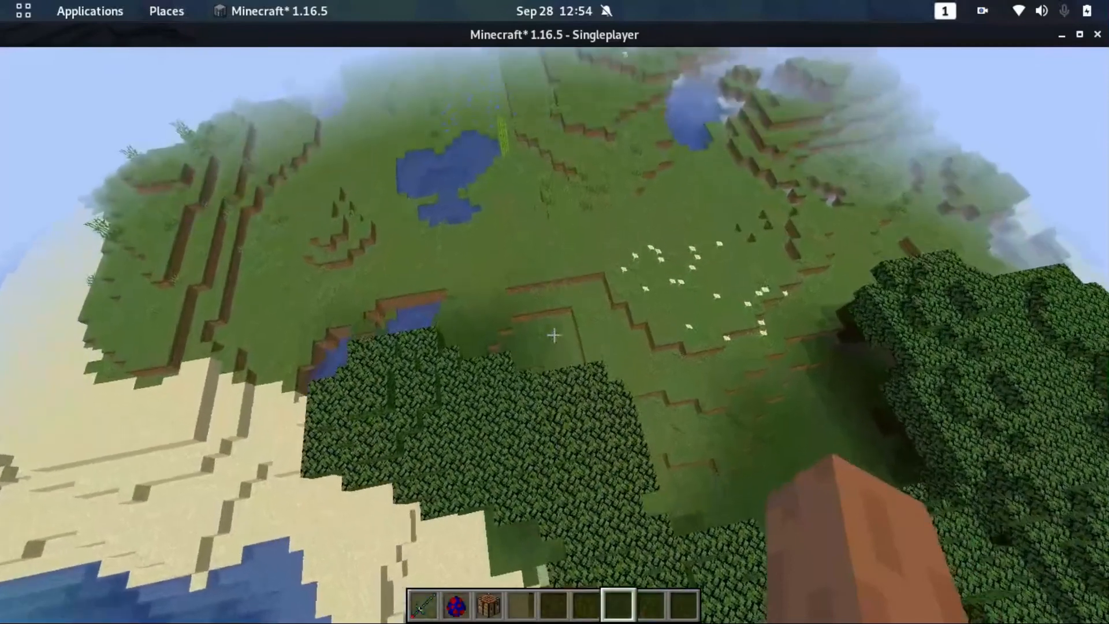
{"action": "key", "text": "w"}
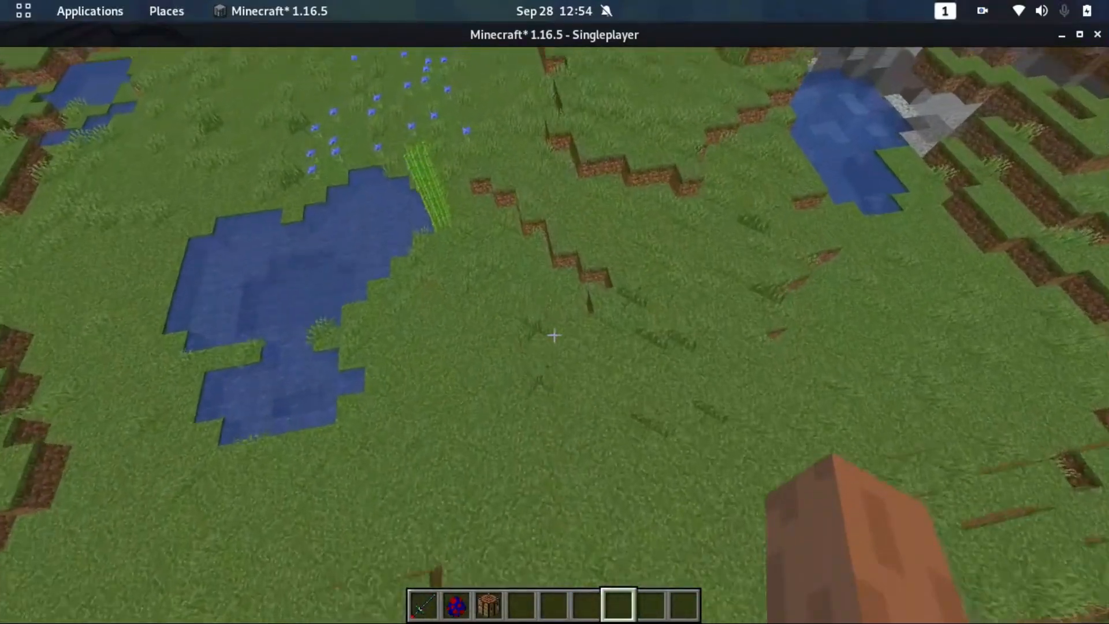
{"action": "key", "text": "w"}
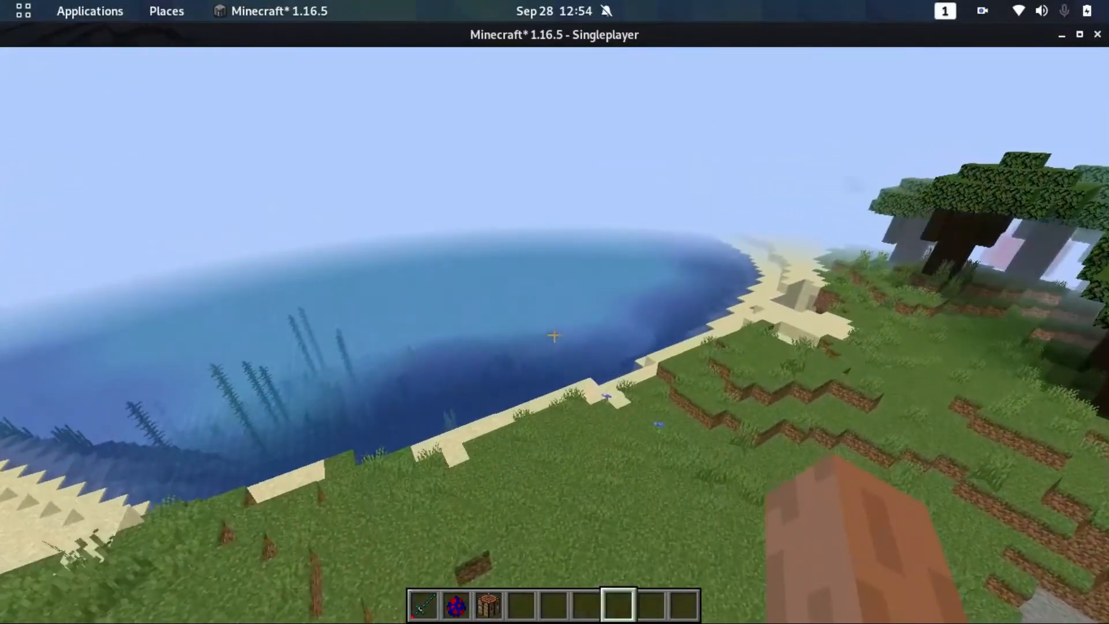
{"action": "key", "text": "w"}
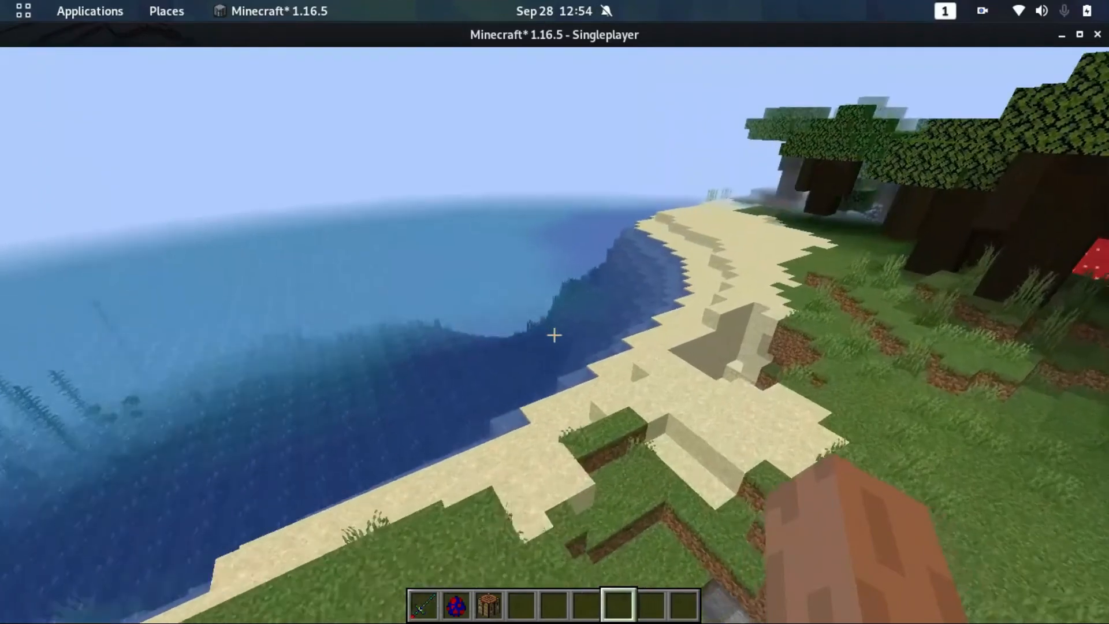
{"action": "key", "text": "w"}
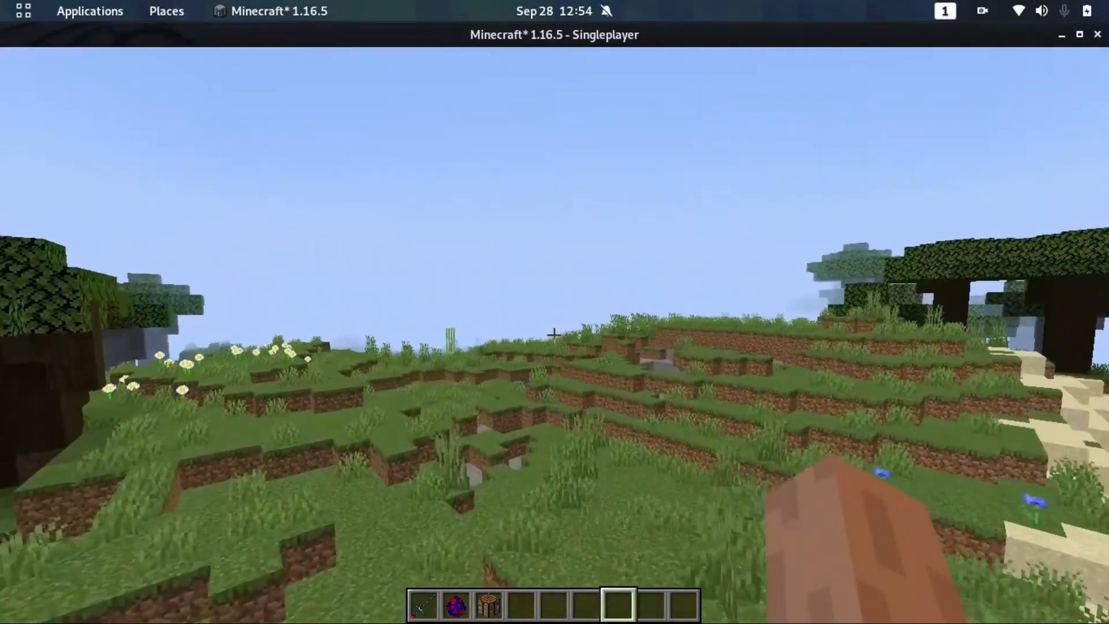